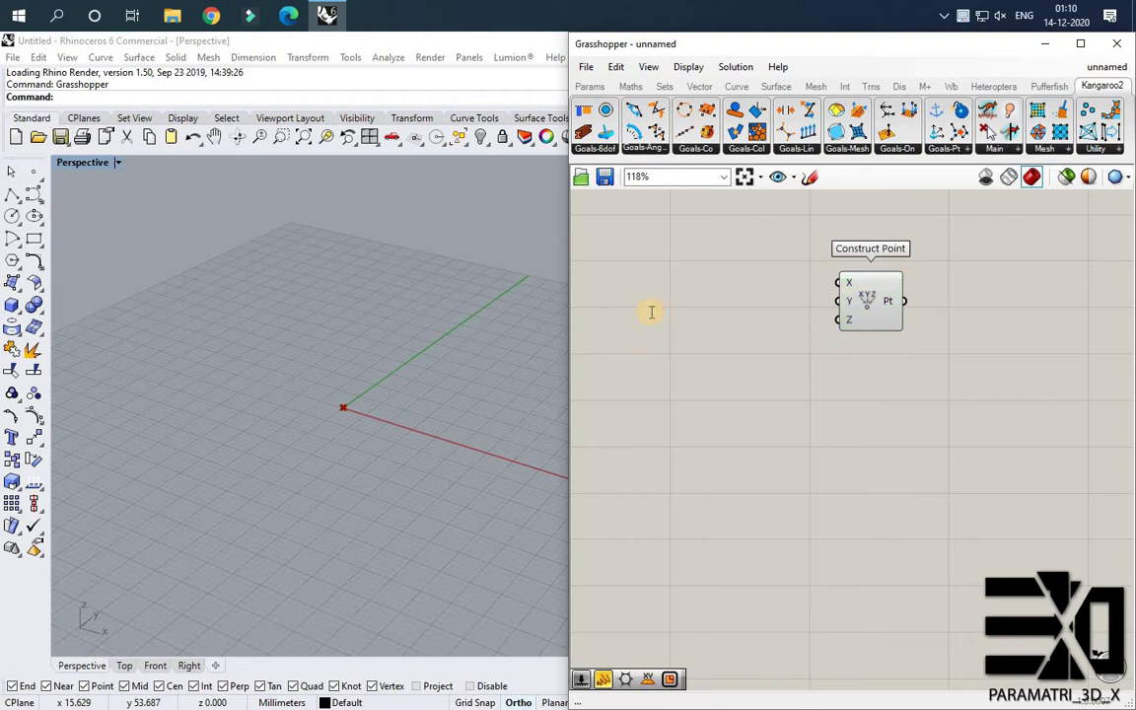
Add a number slider set to 15.588 and connect it to the Z input of Construct Point.
double_click(652, 312)
text(1)
key(Return)
key(Return)
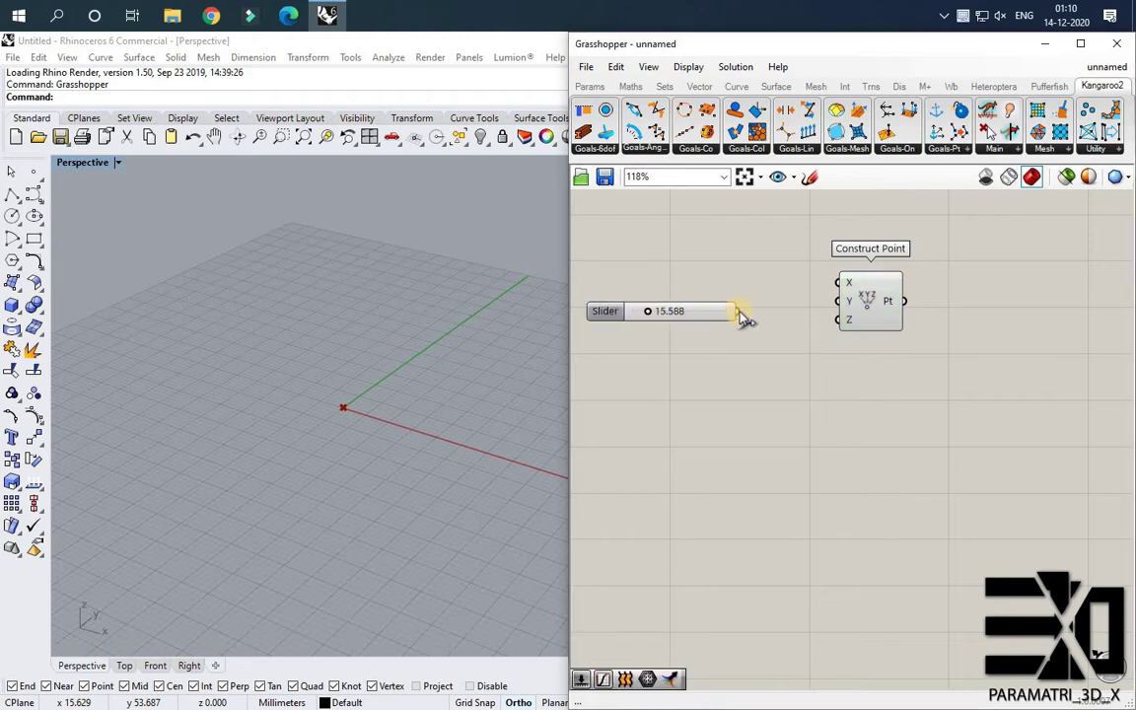
drag(746, 315, 838, 318)
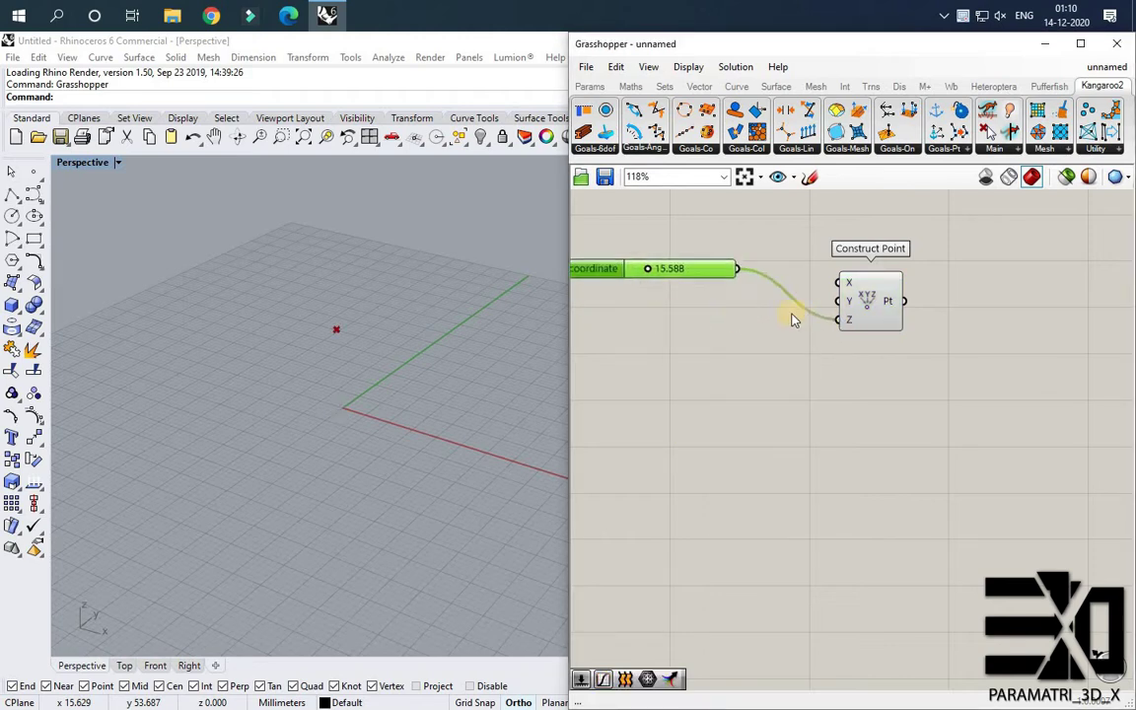
Add a Plane Surface component and connect the Construct Point output to its plane input.
scroll(676, 268, down, 2)
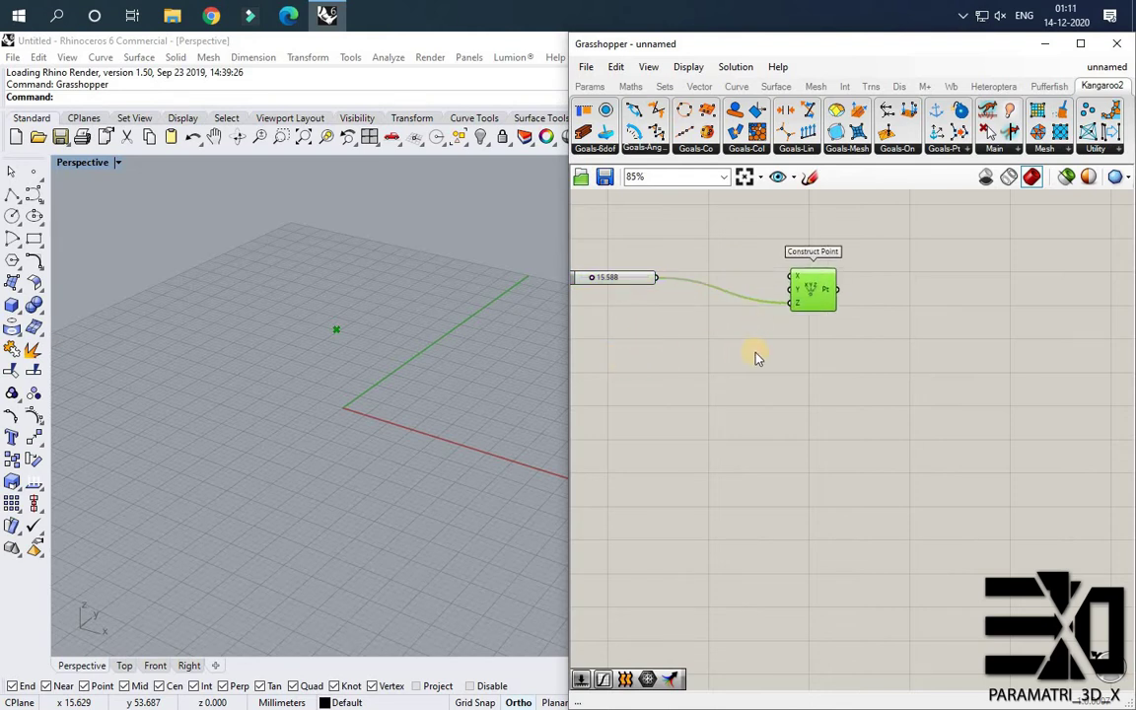
double_click(849, 334)
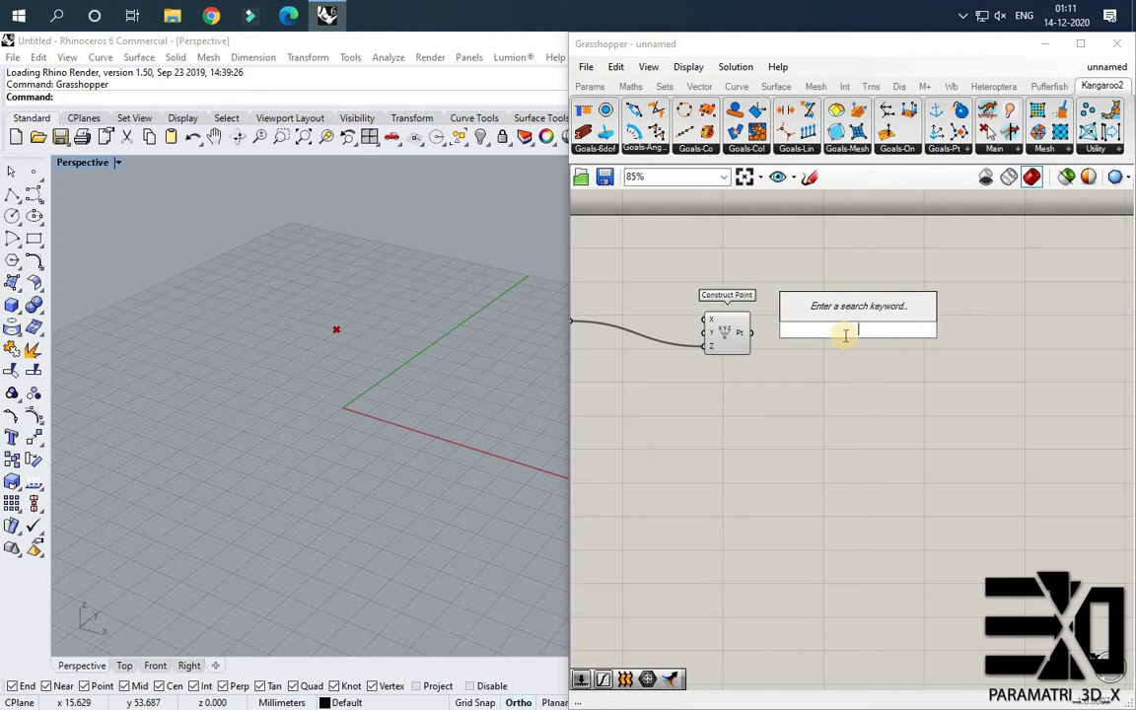
text(plane)
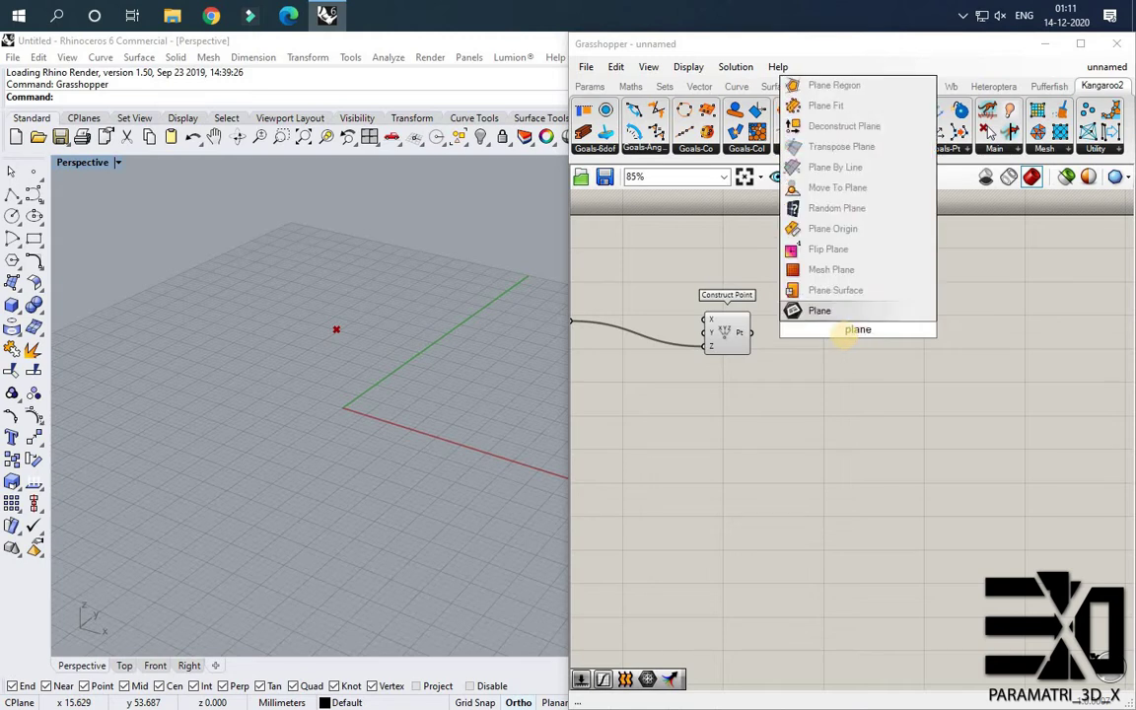
click(849, 289)
drag(751, 333, 833, 361)
click(802, 414)
scroll(703, 383, down, 3)
click(775, 369)
scroll(801, 369, up, 4)
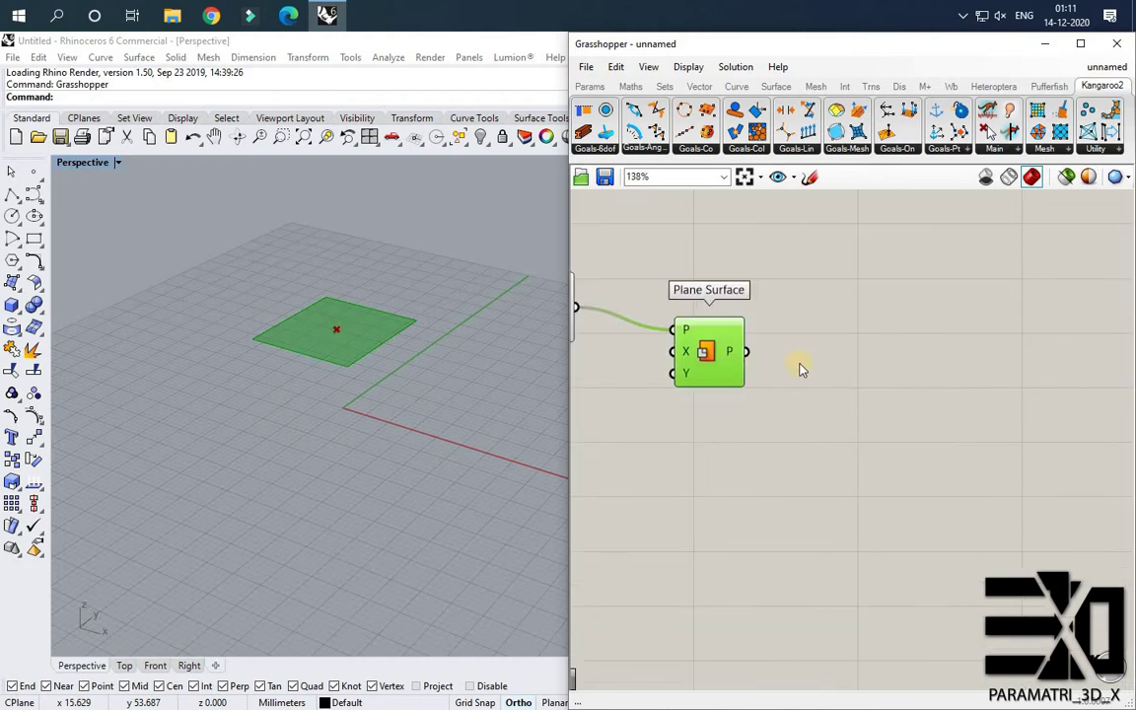
Add a Populate Geometry component and feed the Plane Surface output into its geometry input.
scroll(819, 355, down, 1)
double_click(819, 351)
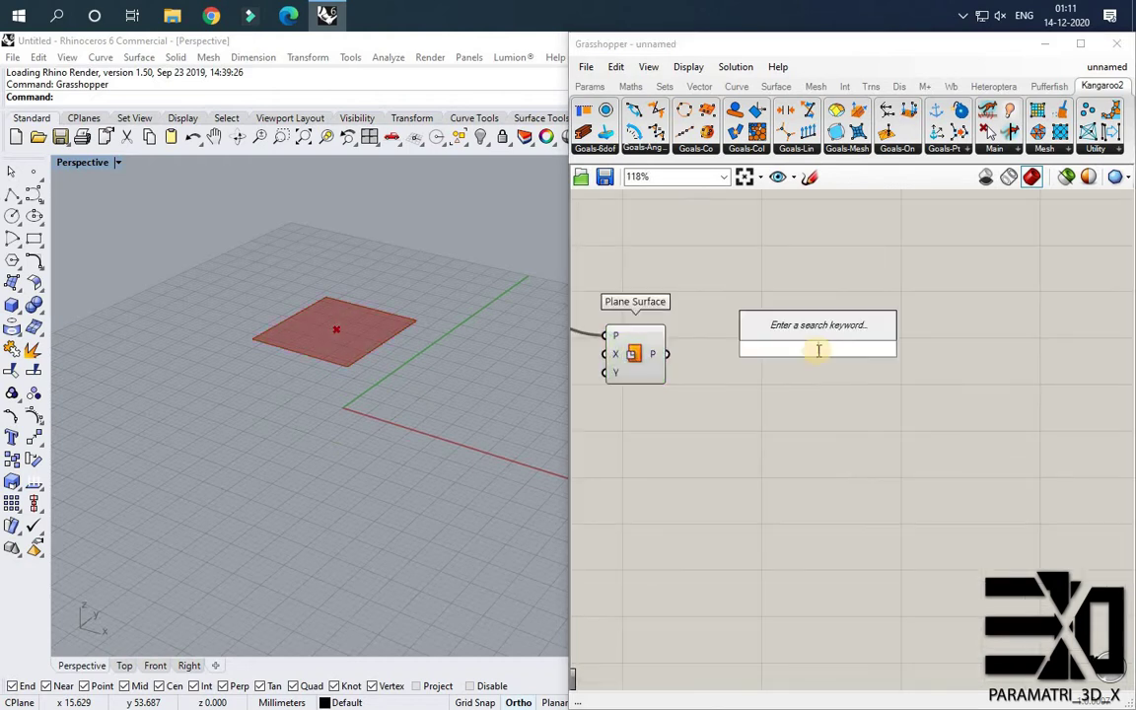
text(populate)
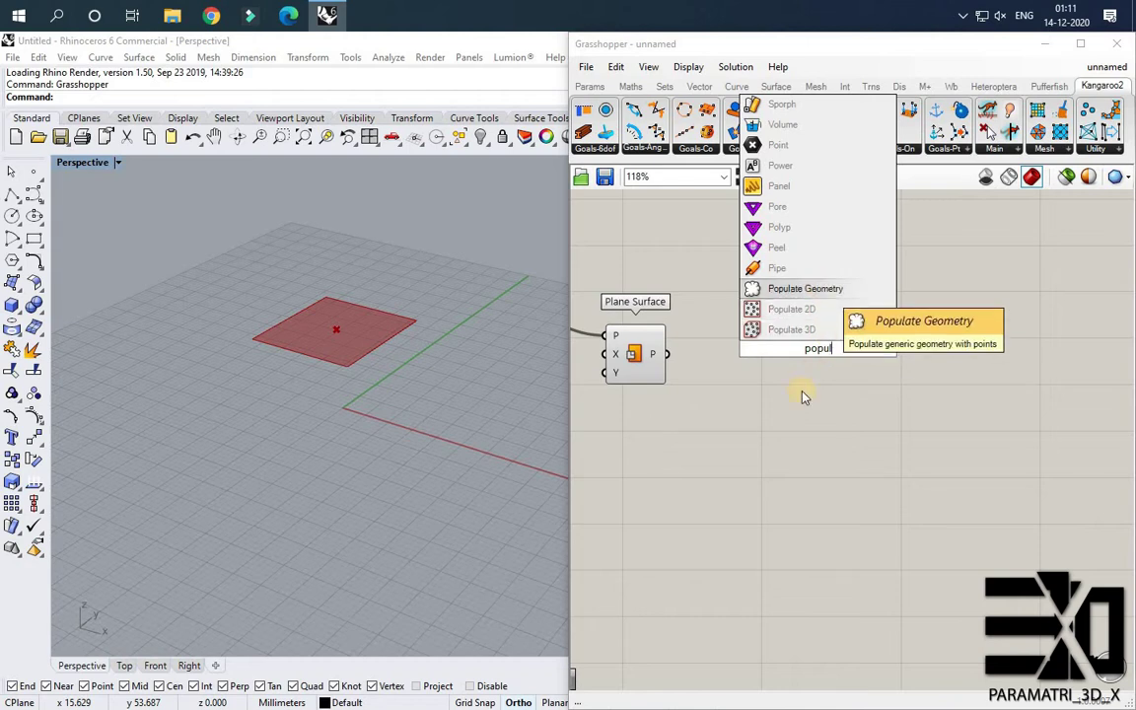
key(Return)
drag(667, 354, 786, 321)
drag(816, 334, 754, 395)
right_drag(769, 330, 839, 272)
scroll(839, 272, down, 2)
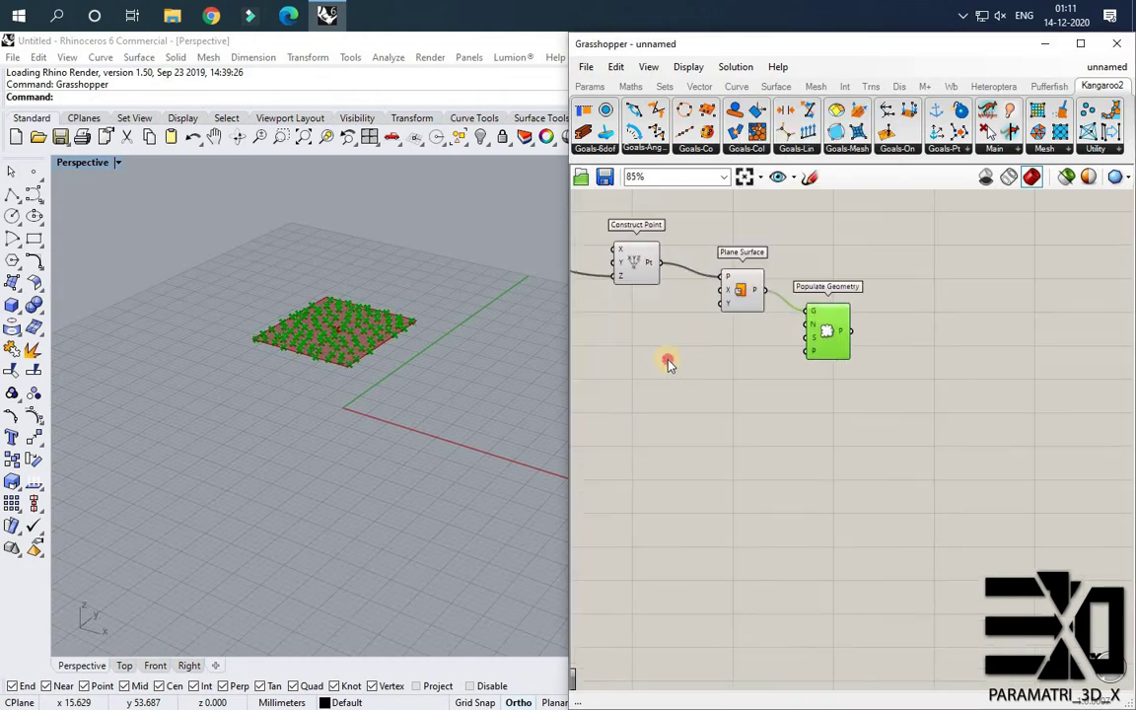
Add a number slider set to 3 and connect it to the N count input of Populate Geometry.
double_click(668, 360)
text(slider)
key(Return)
drag(724, 358, 807, 324)
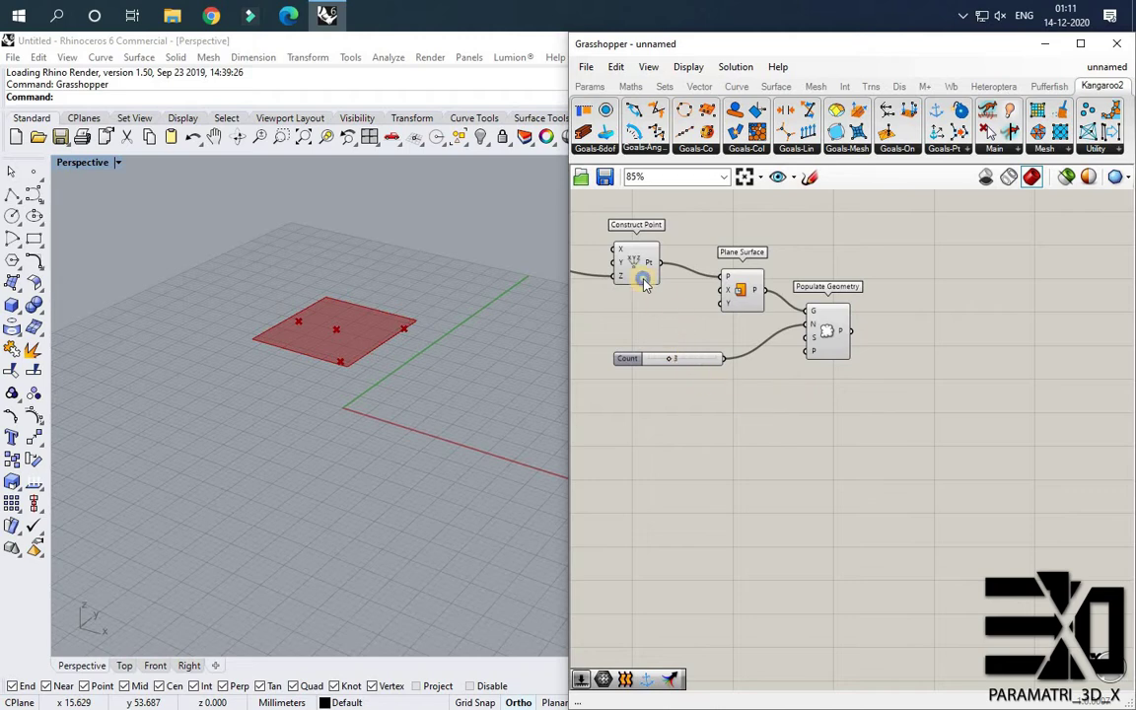
Turn off the preview of the Construct Point component.
right_click(643, 281)
click(681, 309)
click(767, 432)
scroll(750, 385, down, 3)
scroll(828, 362, up, 3)
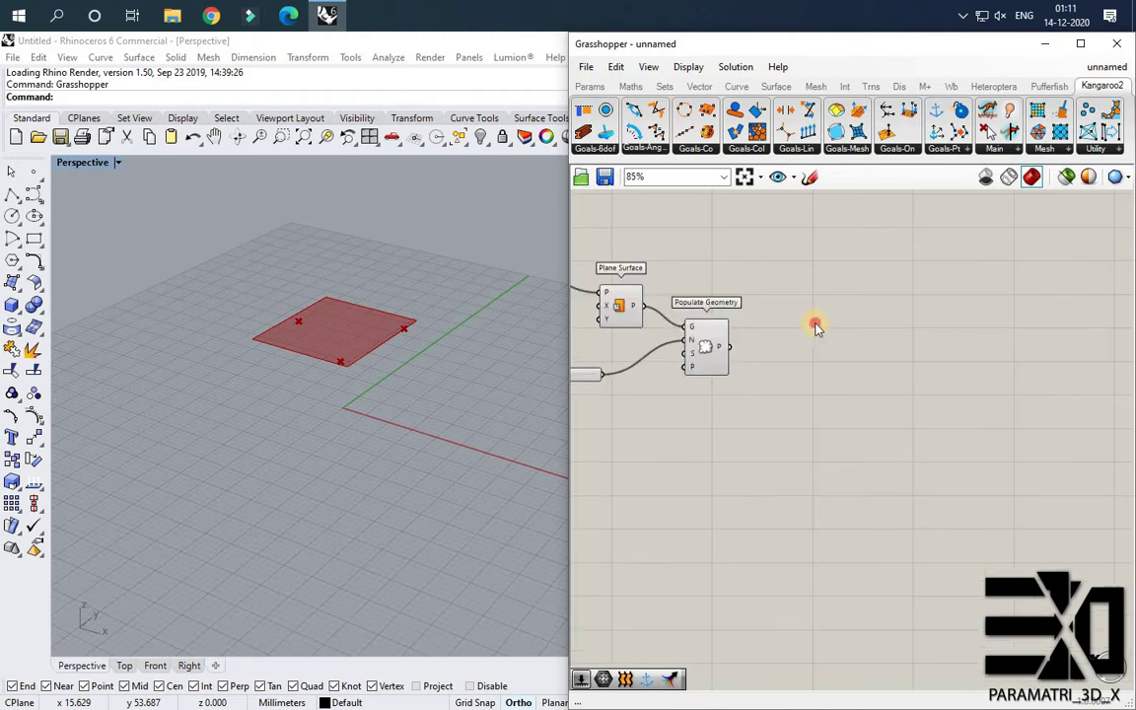
Add a Sphere component and connect the Populate Geometry points to its base input.
double_click(815, 327)
text(spher)
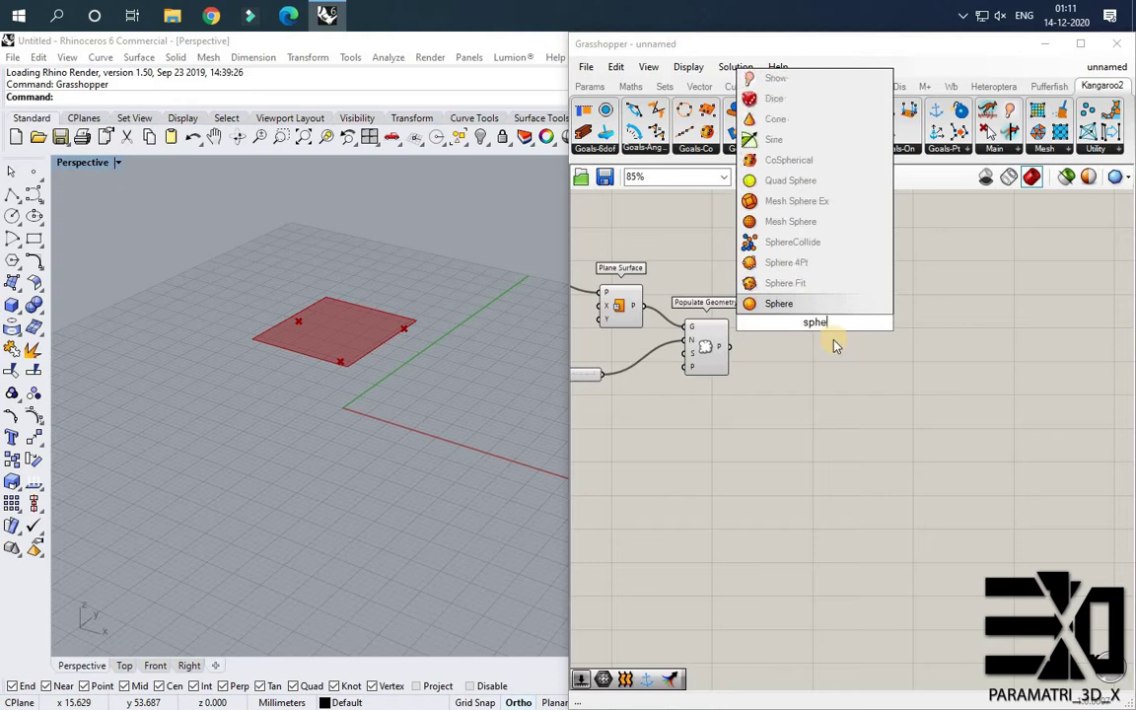
click(816, 302)
scroll(801, 370, up, 2)
drag(701, 340, 769, 351)
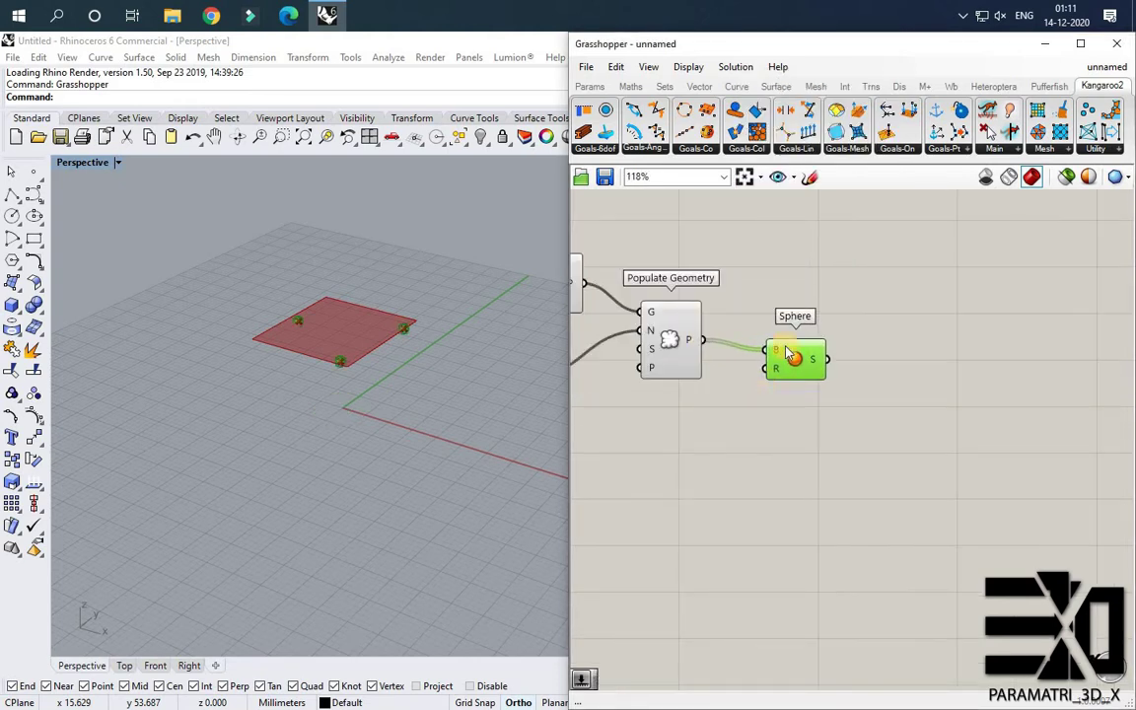
Add a Random component and place it below the Sphere component.
right_drag(704, 424, 761, 393)
double_click(762, 394)
text(random)
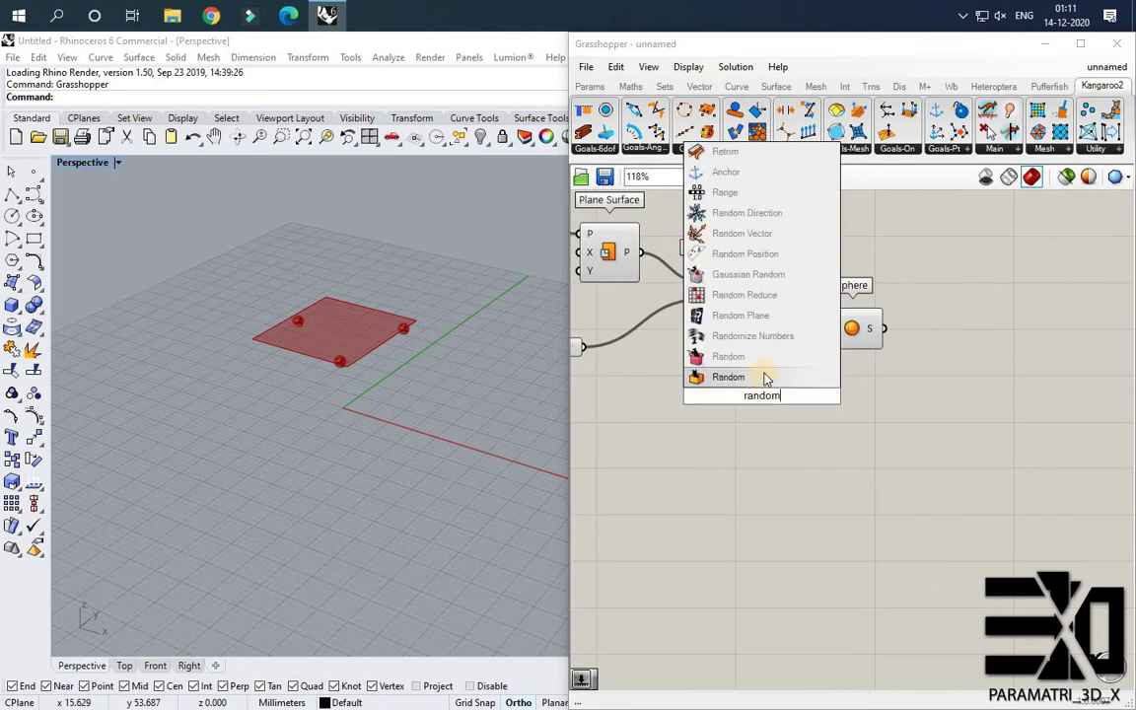
click(761, 376)
drag(760, 402, 790, 431)
scroll(781, 409, down, 1)
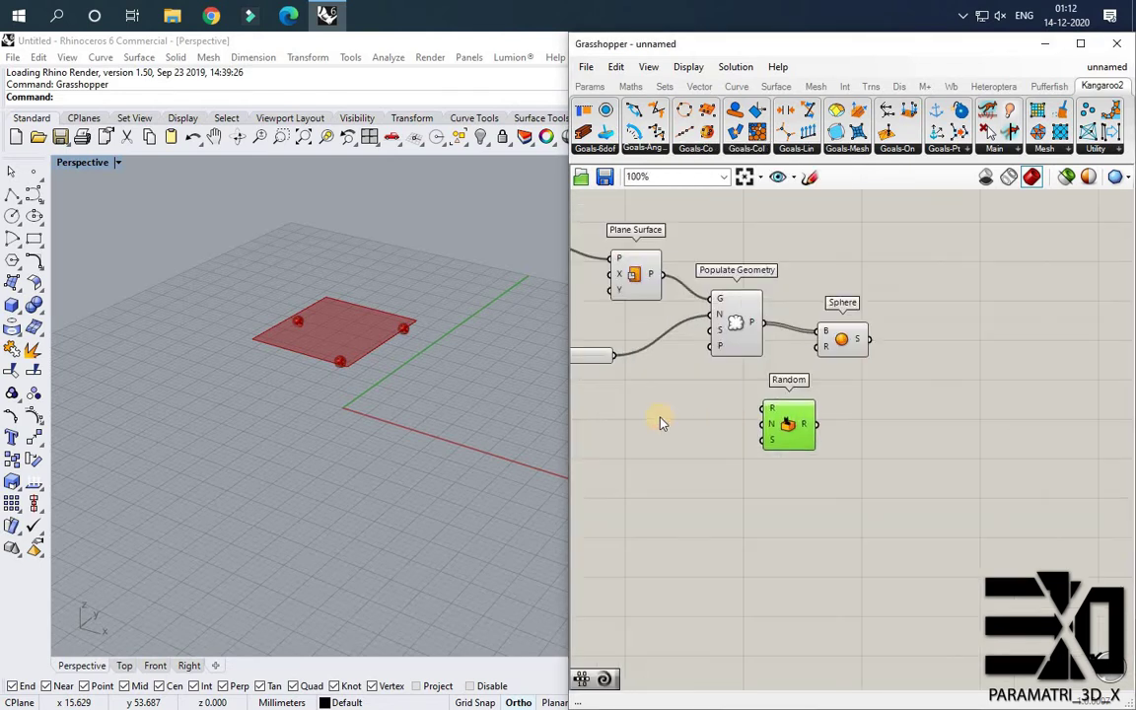
Add a List Length component that measures the populated points and feeds the N input of Random.
scroll(660, 411, up, 1)
double_click(661, 411)
text(list)
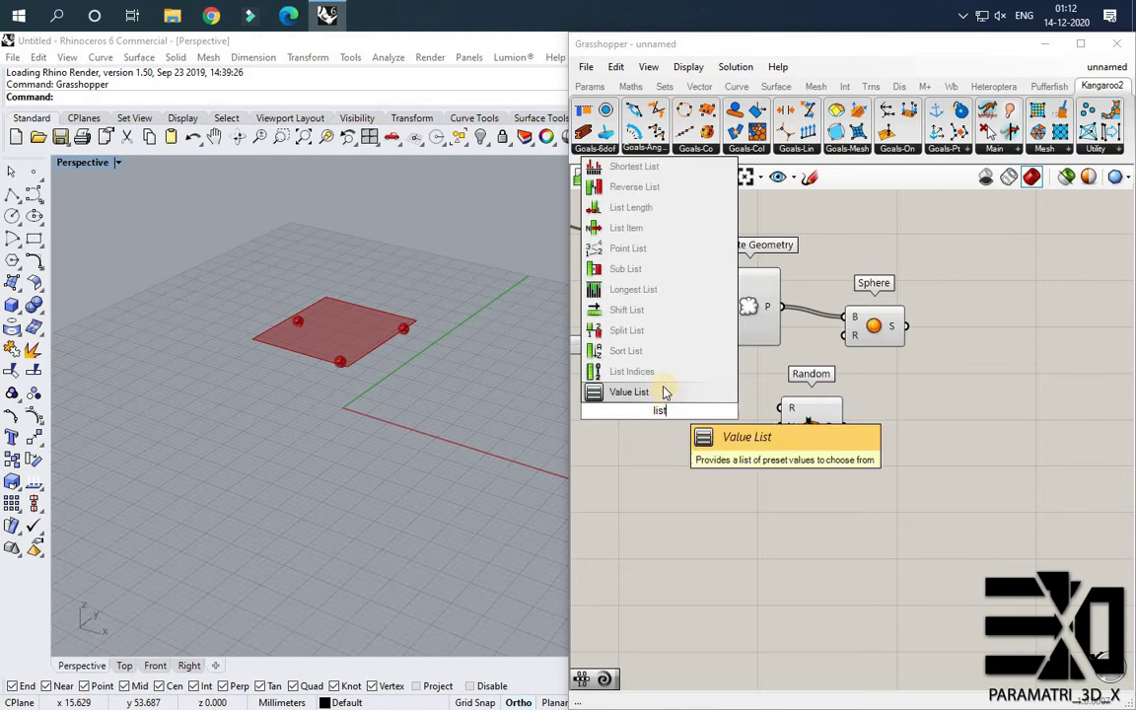
click(658, 208)
drag(659, 411, 748, 433)
drag(782, 306, 839, 431)
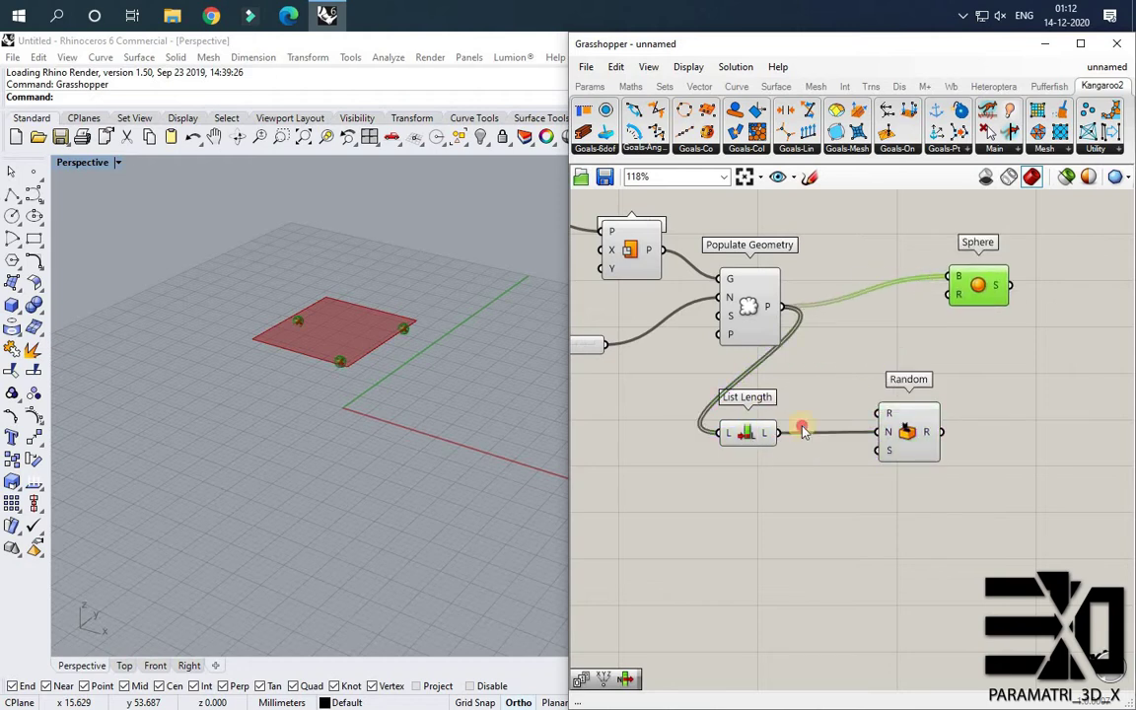
drag(799, 431, 925, 437)
click(925, 437)
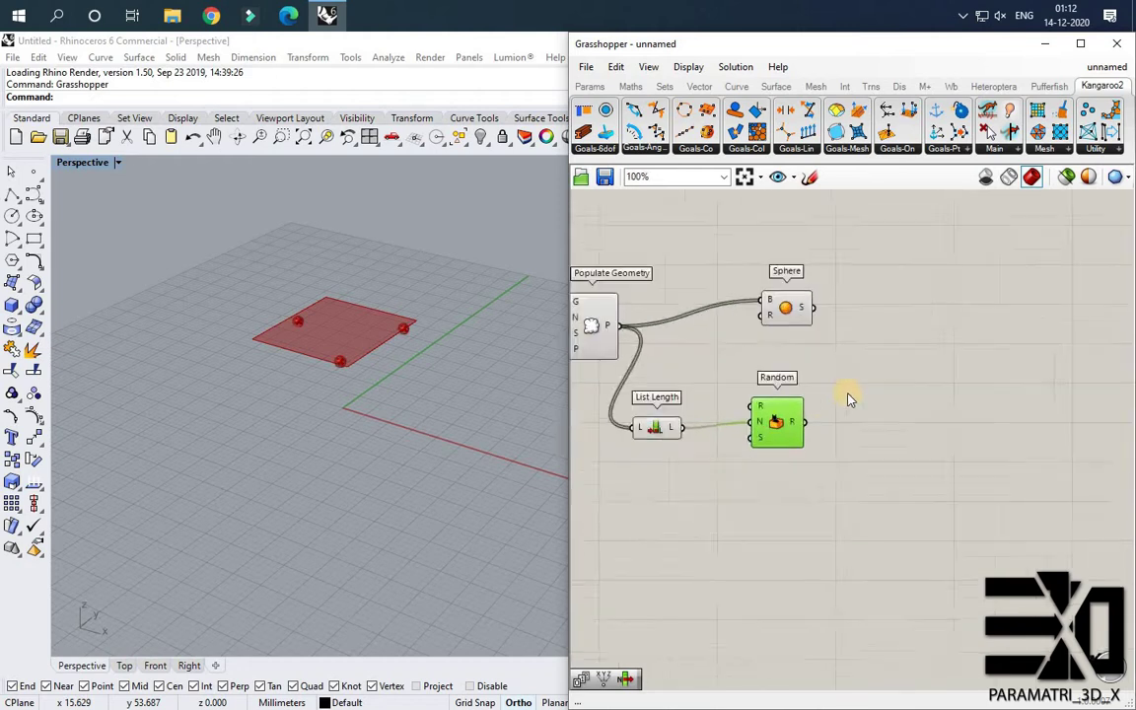
Add a Construct Domain component, connect it to the R range input of Random, and shift List Length slightly down.
scroll(961, 387, down, 4)
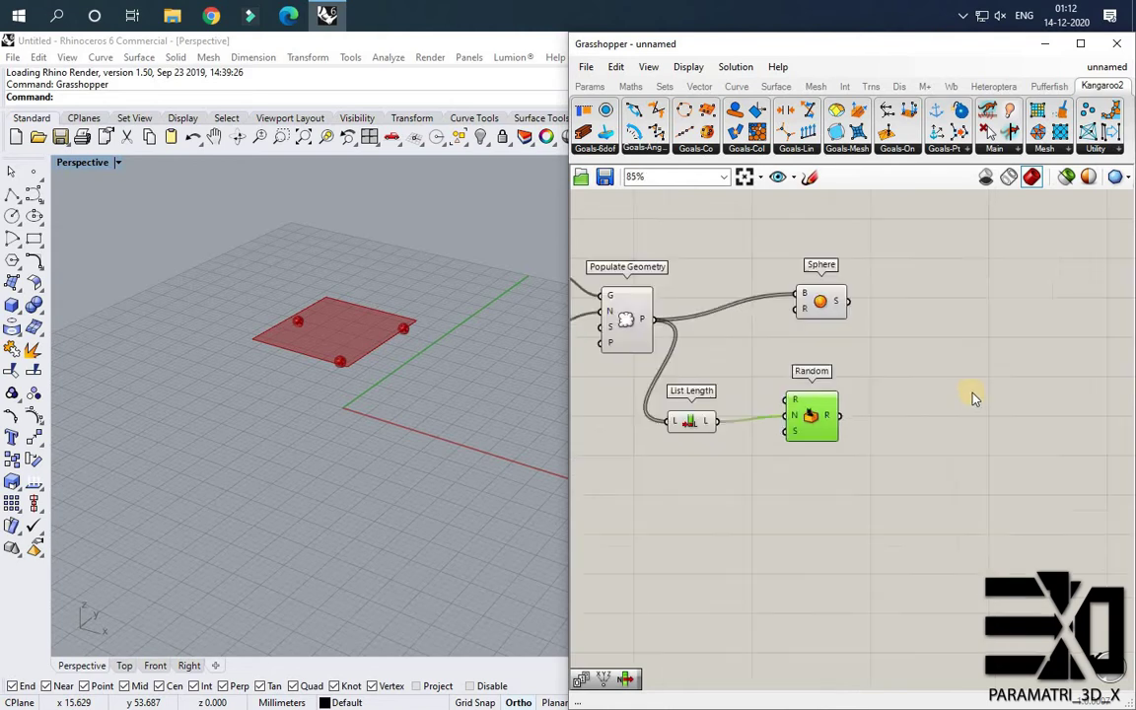
scroll(730, 414, up, 3)
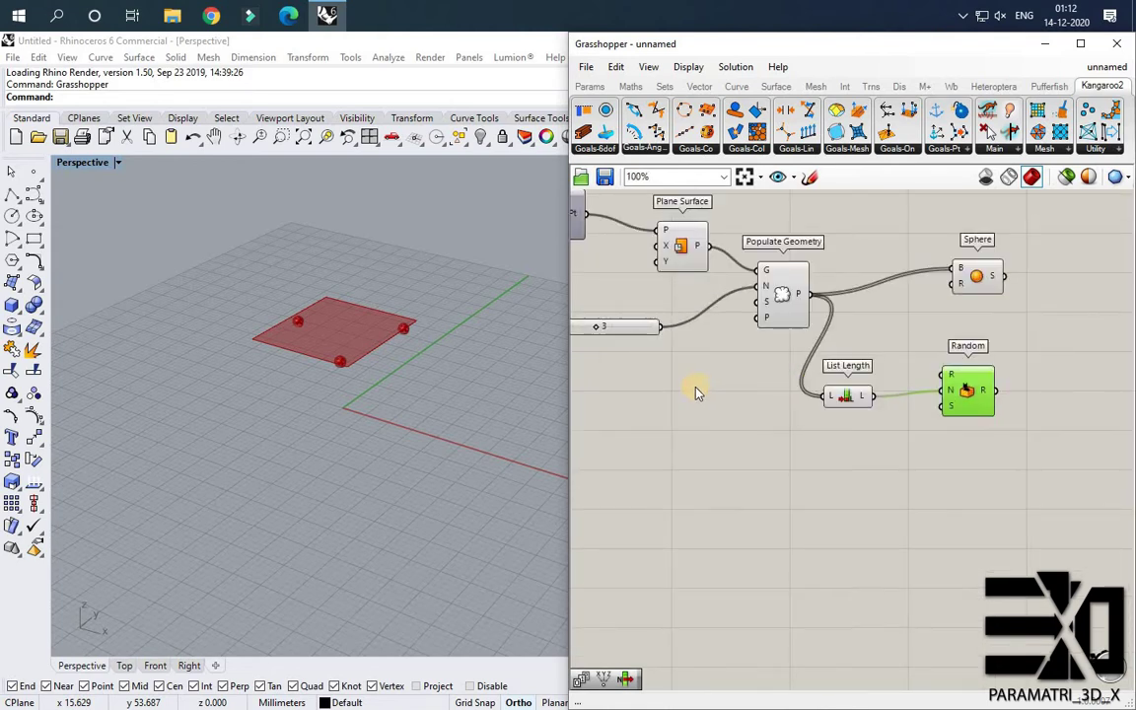
double_click(694, 389)
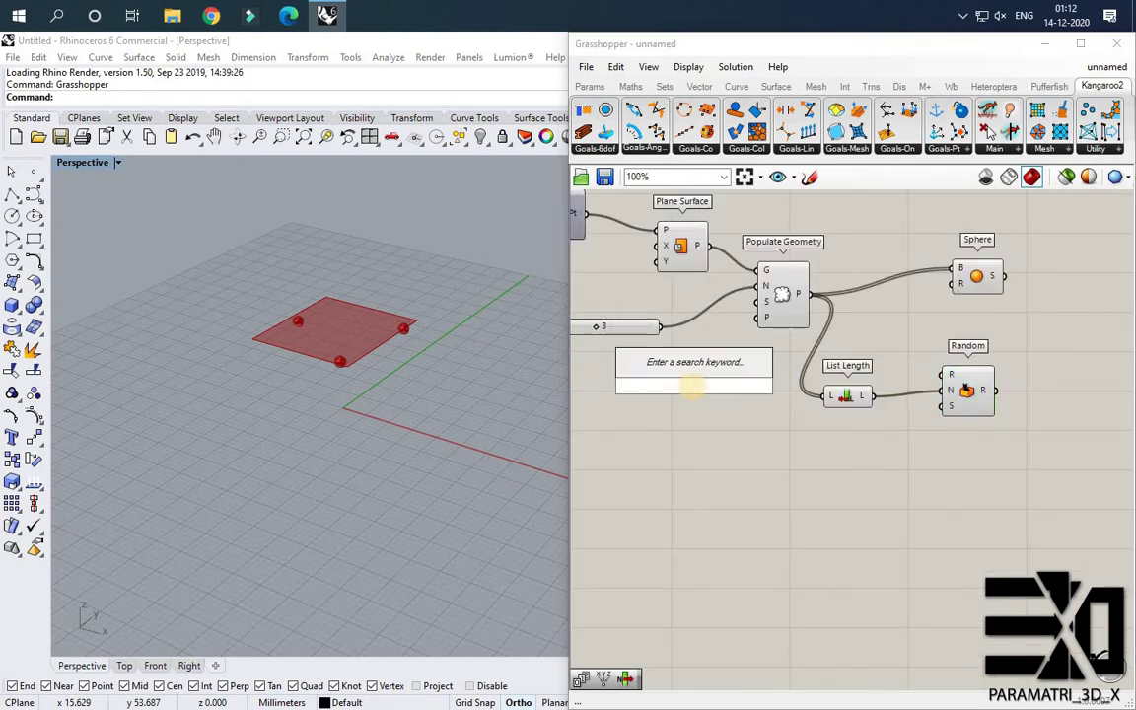
text(constru)
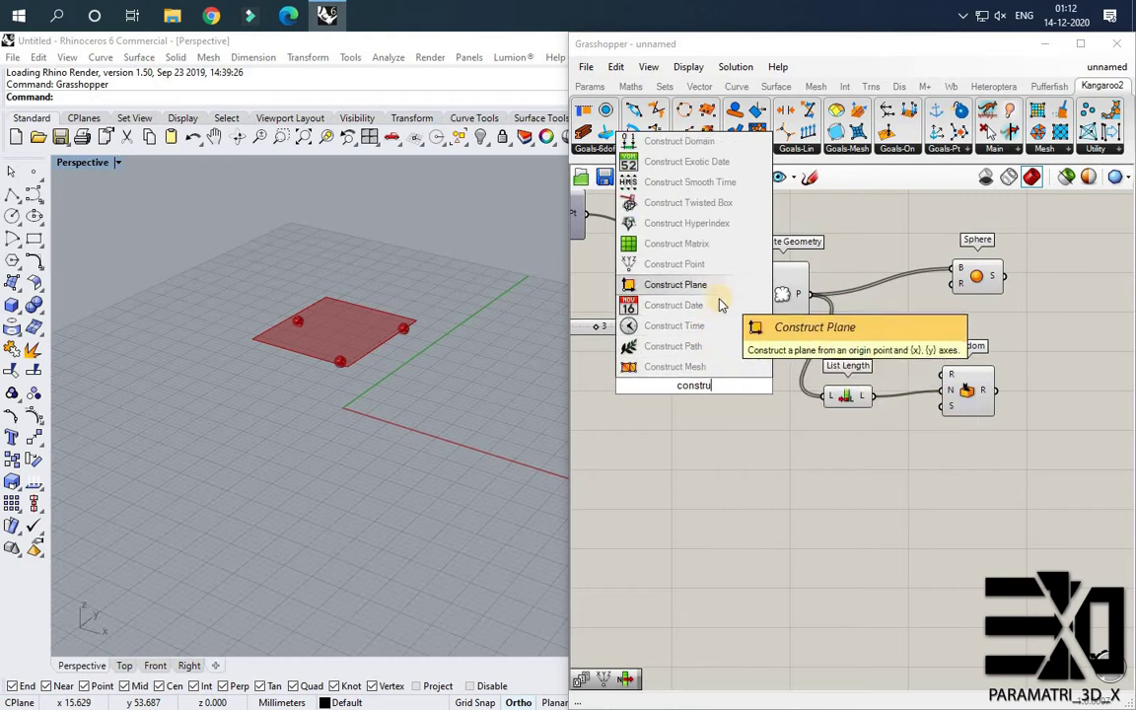
key(Return)
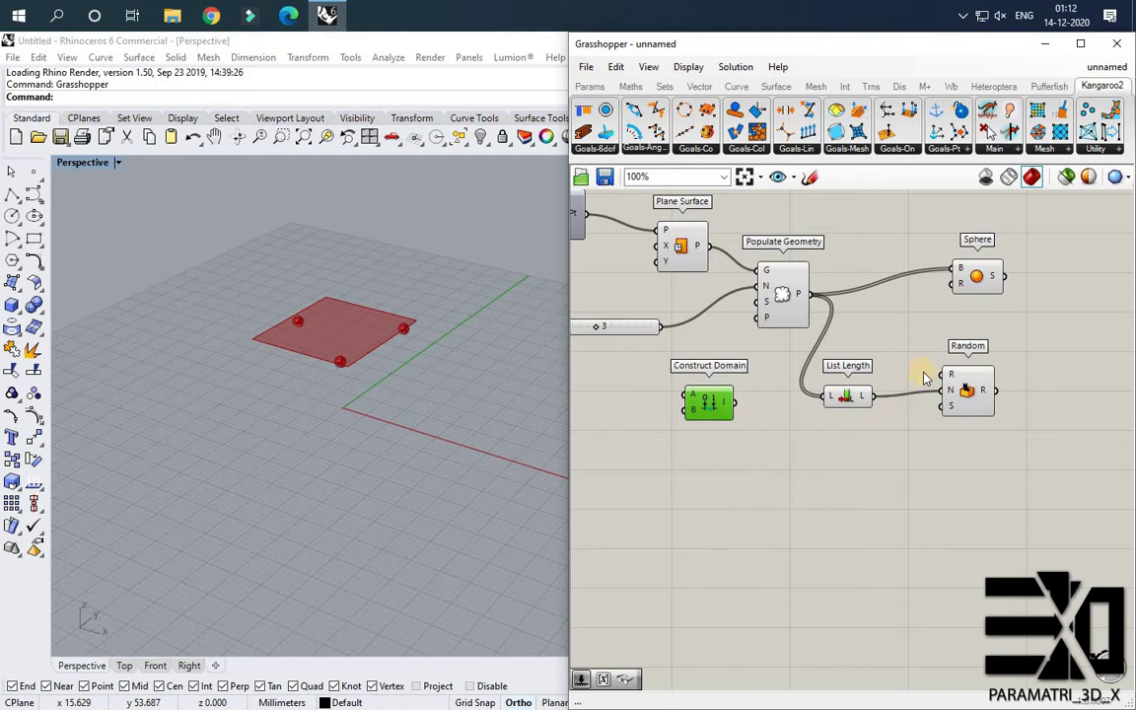
drag(941, 375, 709, 389)
drag(850, 405, 853, 419)
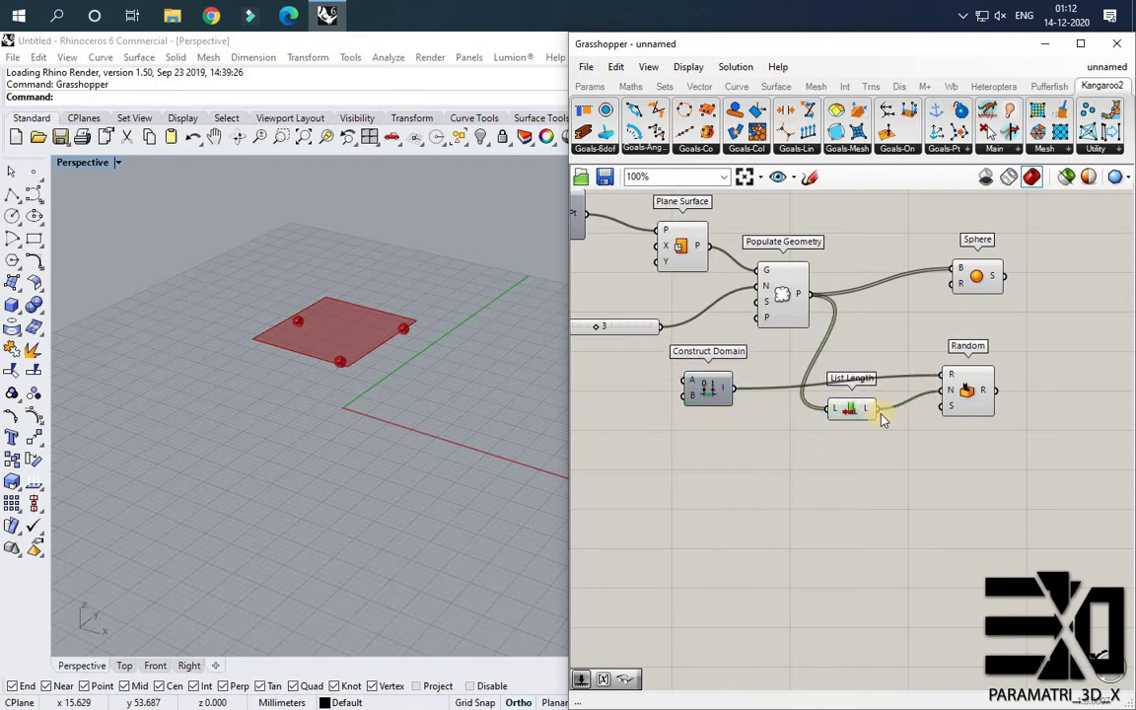
right_drag(937, 415, 854, 416)
scroll(656, 392, down, 1)
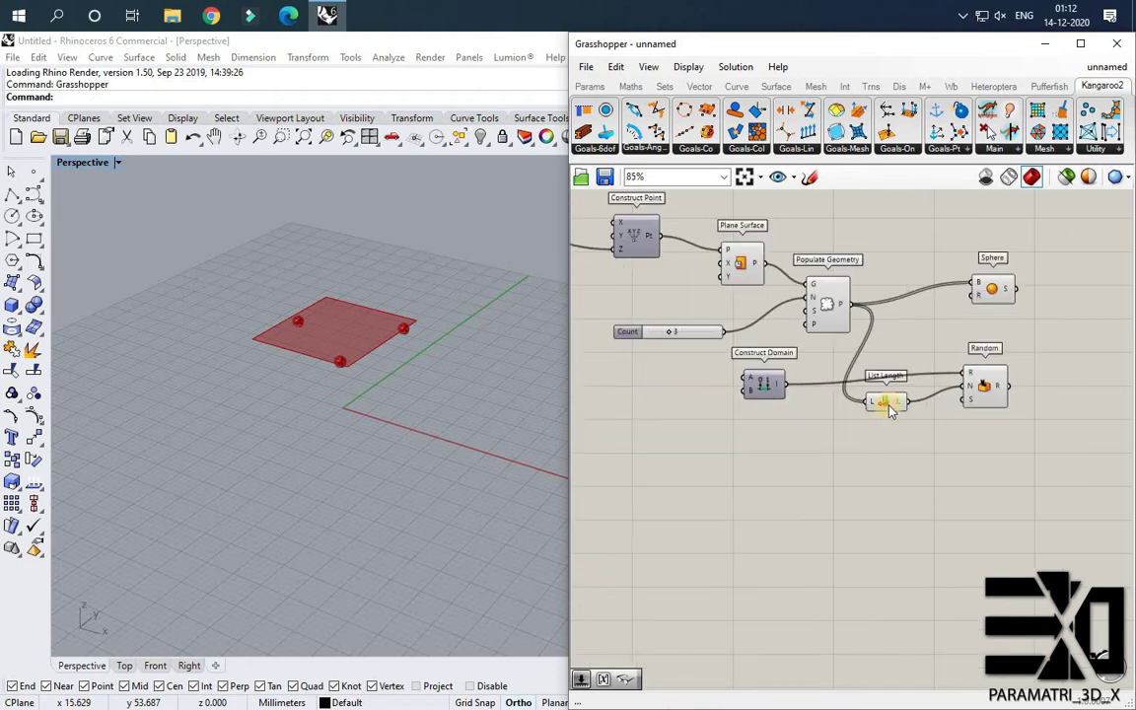
drag(891, 409, 880, 414)
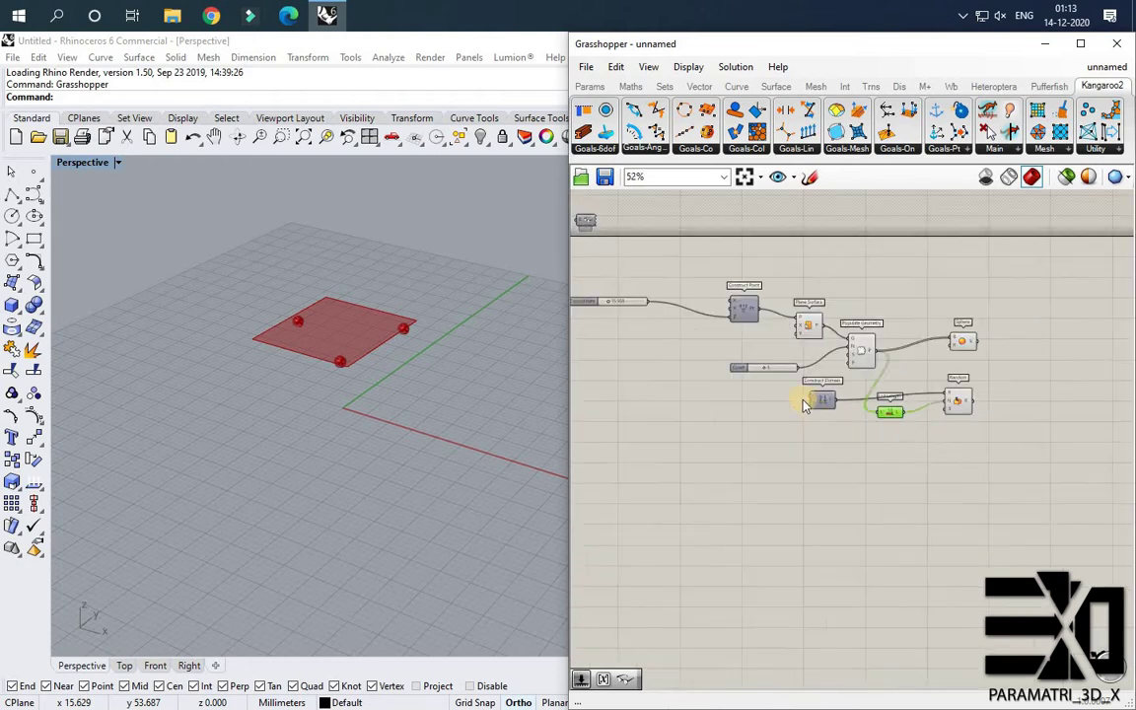
double_click(771, 397)
text(10)
key(Return)
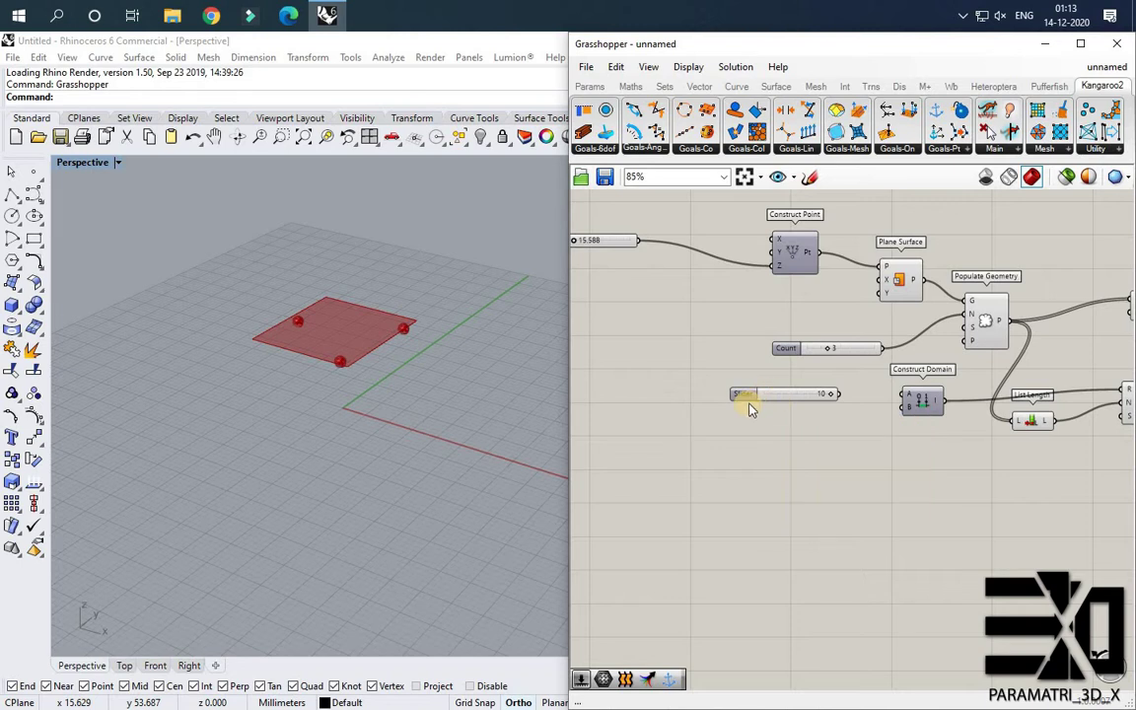
key(Delete)
Add a number slider set to 10.00 and connect it to the A input of Construct Domain.
double_click(746, 411)
text(10.00)
key(Return)
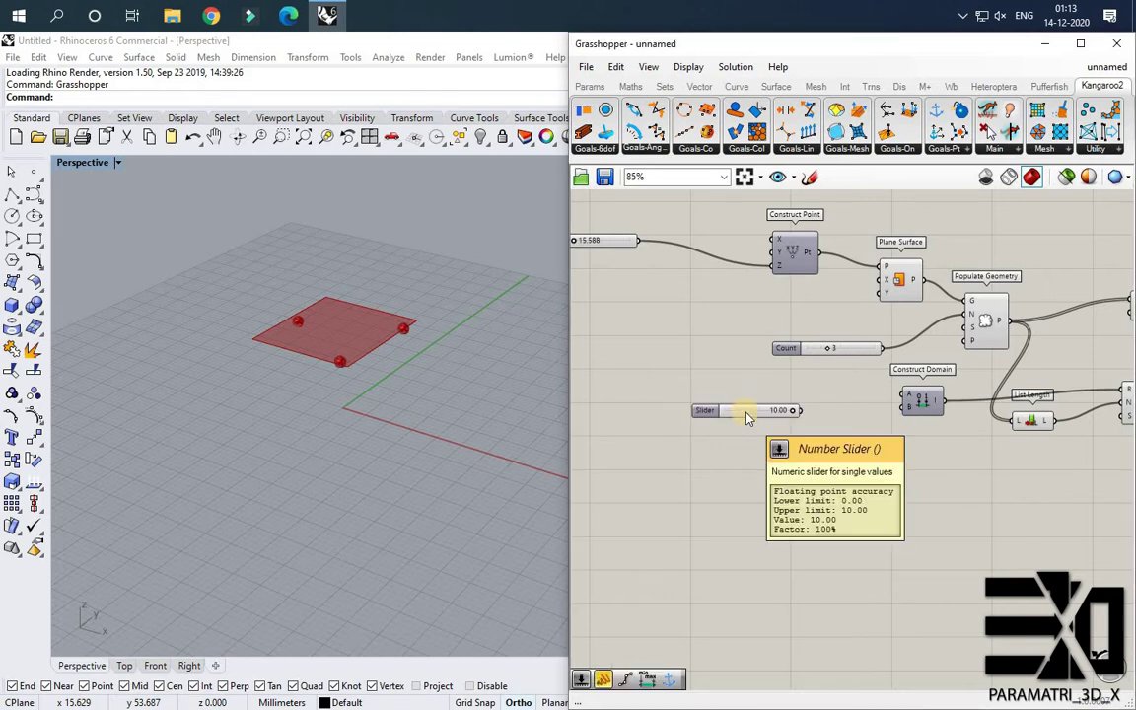
drag(801, 410, 764, 393)
click(756, 404)
right_drag(833, 409, 815, 405)
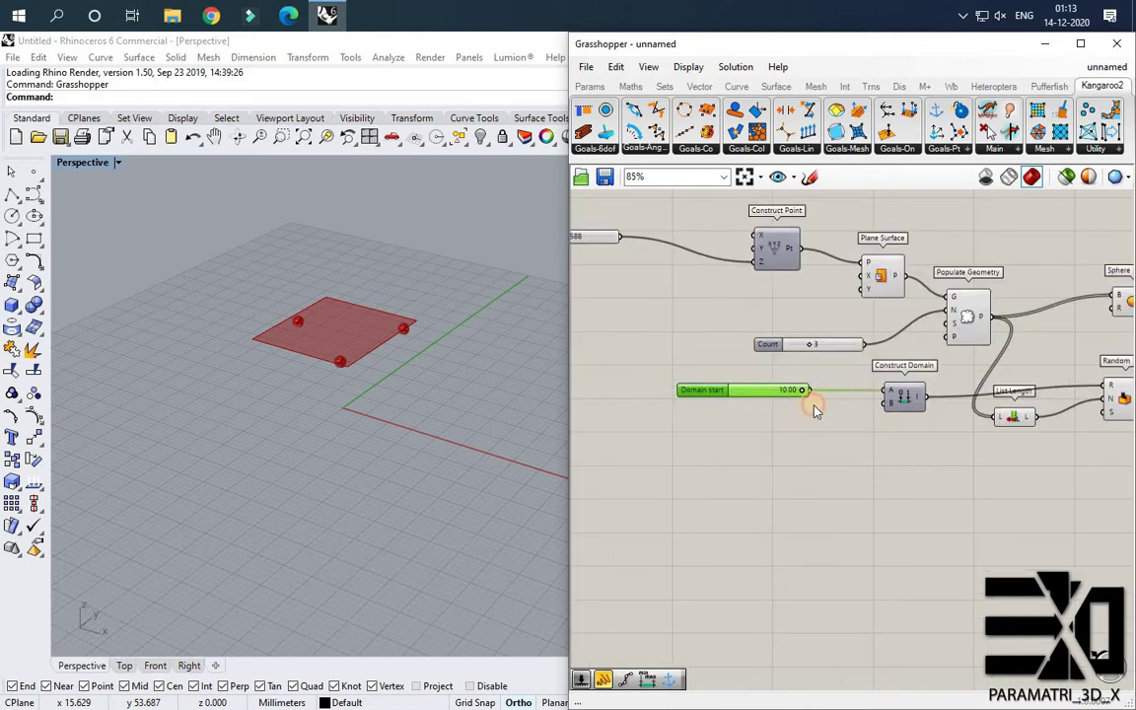
Add a number slider set to 4.24, connect it to the B input of Construct Domain, and align it under the domain start slider.
double_click(758, 432)
text(4.24)
key(Return)
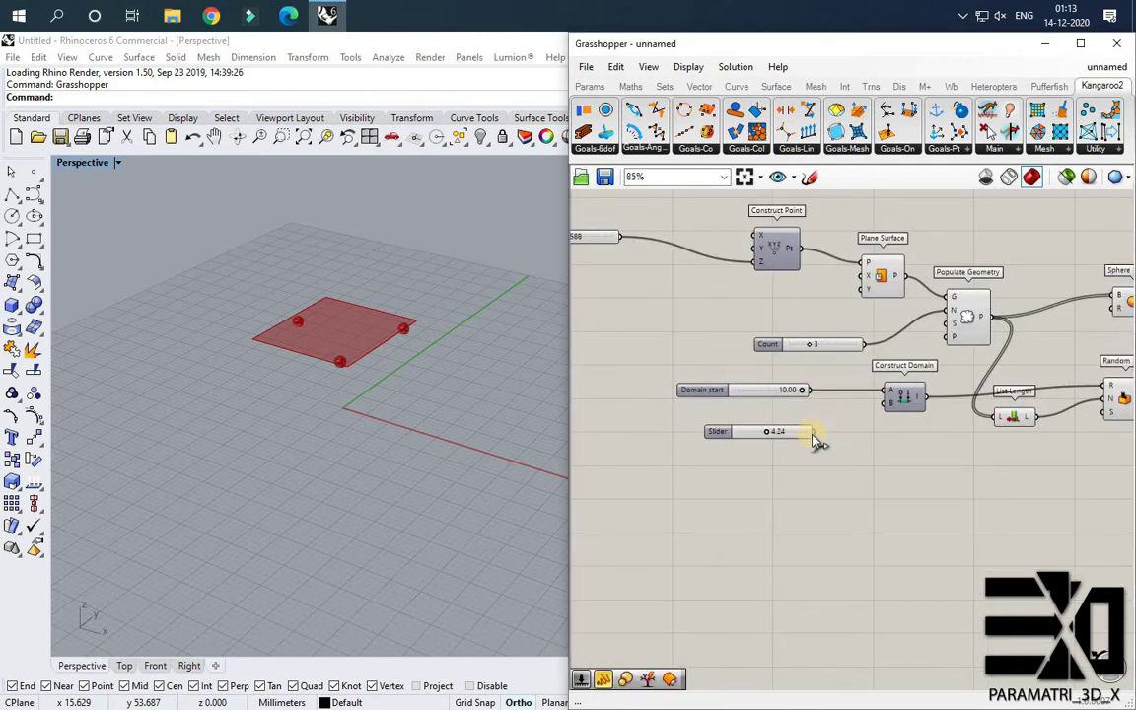
drag(814, 431, 885, 403)
click(726, 428)
drag(728, 431, 727, 409)
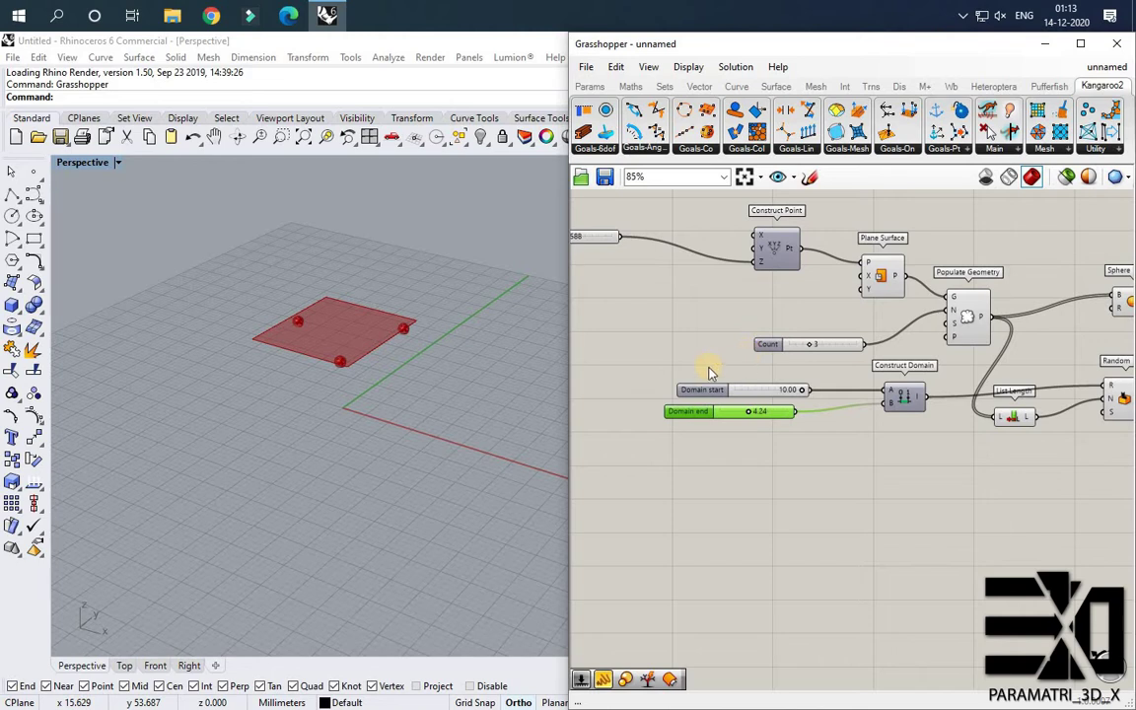
Connect the Random output to the R radius input of the Sphere component.
scroll(932, 398, down, 2)
scroll(943, 398, up, 3)
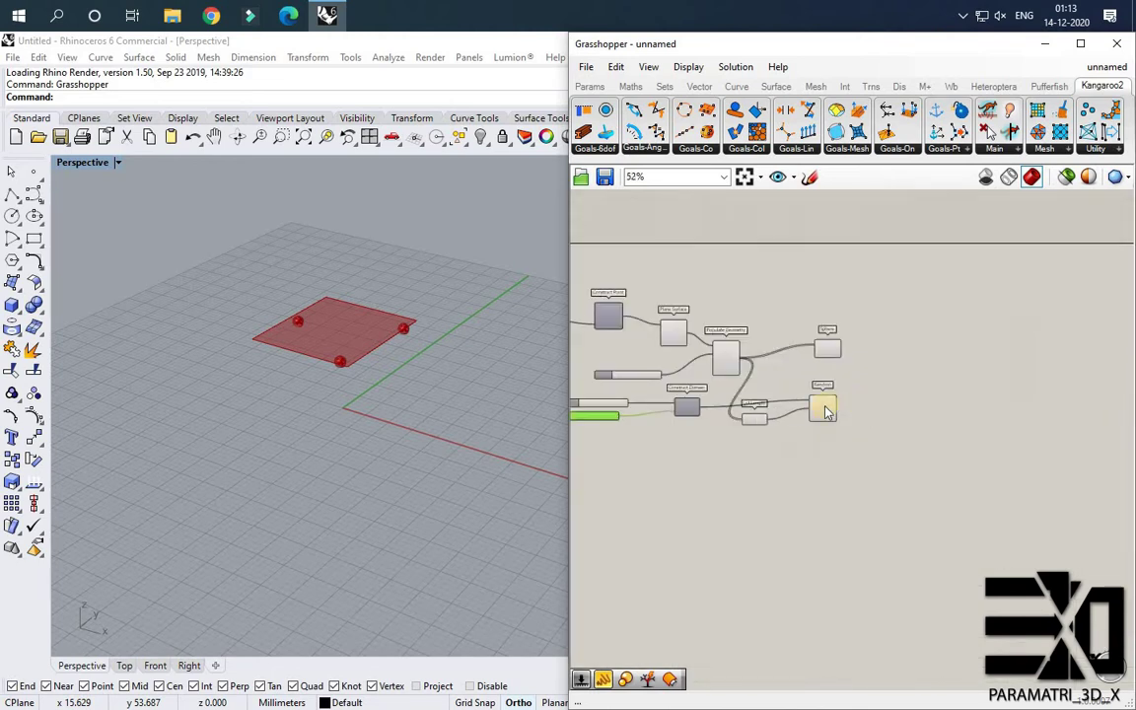
drag(803, 419, 827, 421)
drag(809, 309, 843, 417)
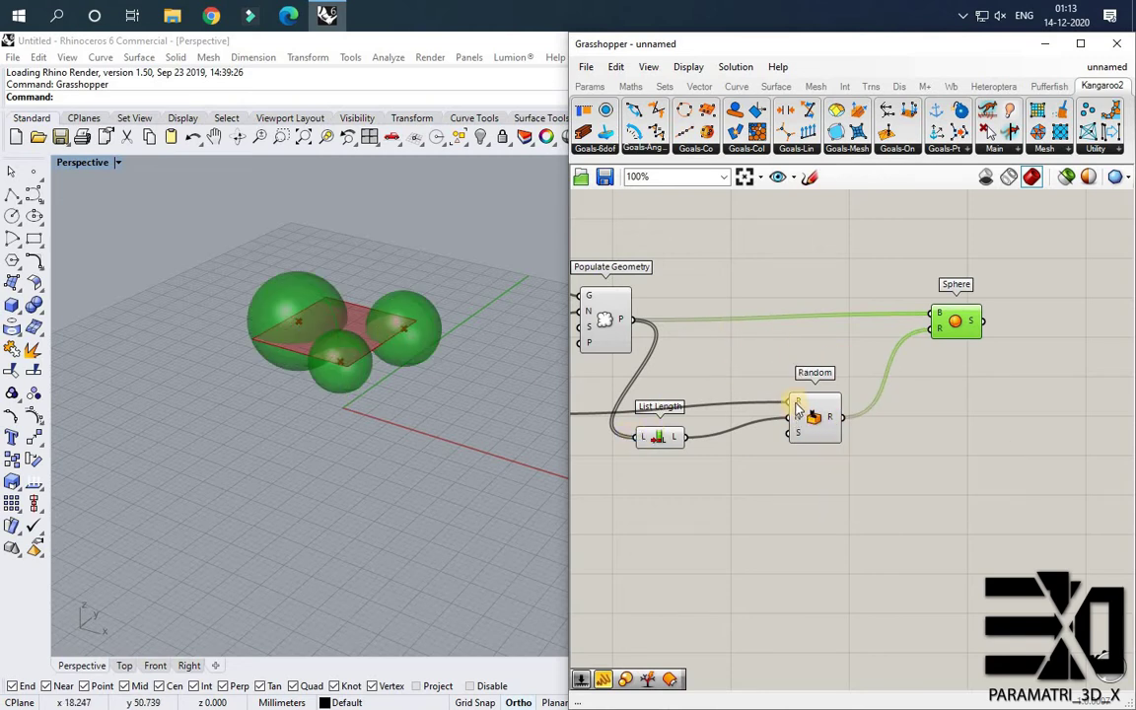
scroll(919, 420, down, 3)
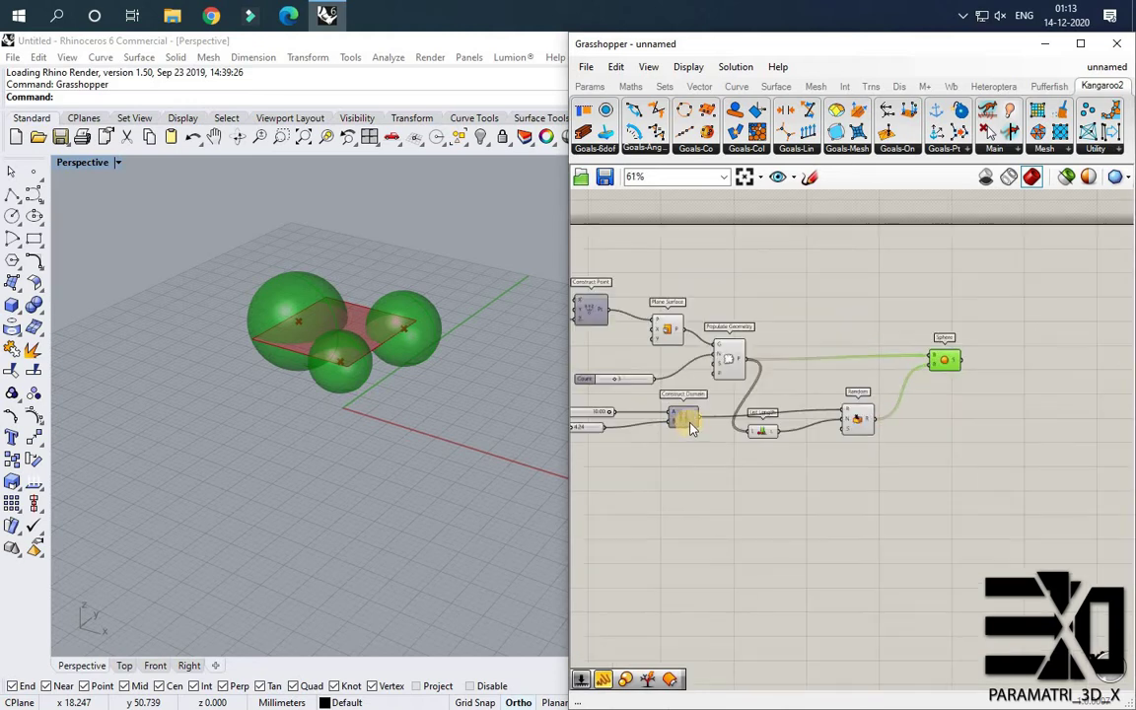
scroll(688, 424, up, 4)
scroll(768, 412, down, 3)
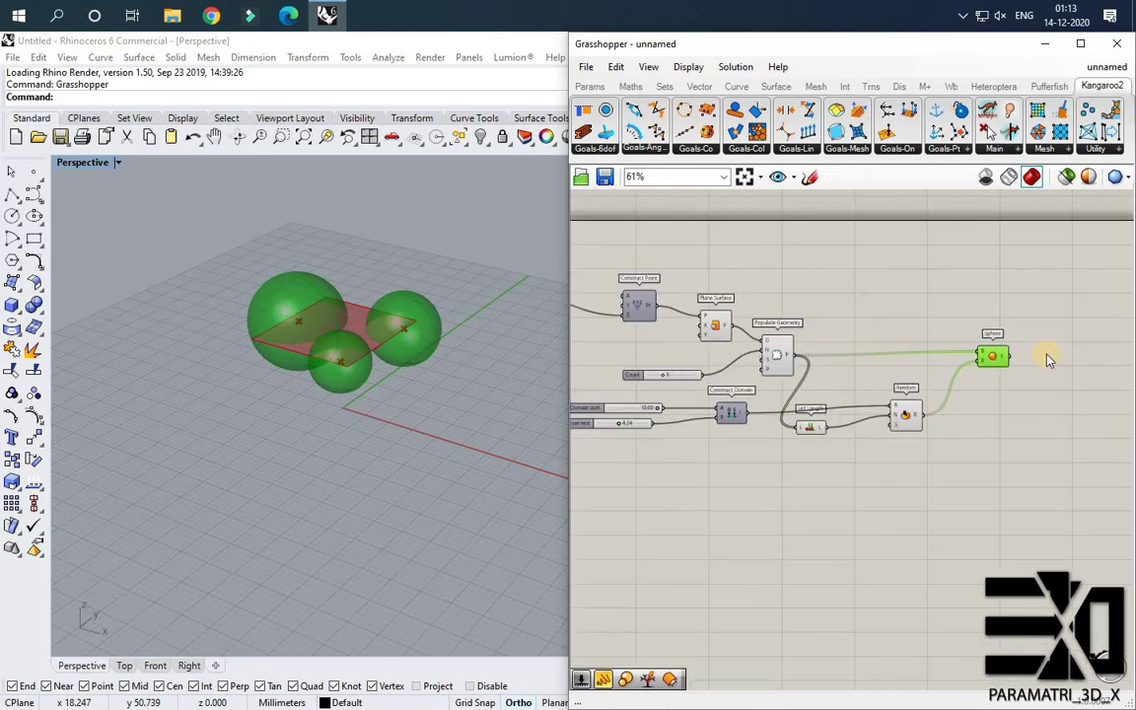
Turn off the preview of the Construct Point, Plane Surface, Populate Geometry and Construct Domain components so only the spheres are displayed.
scroll(916, 370, down, 1)
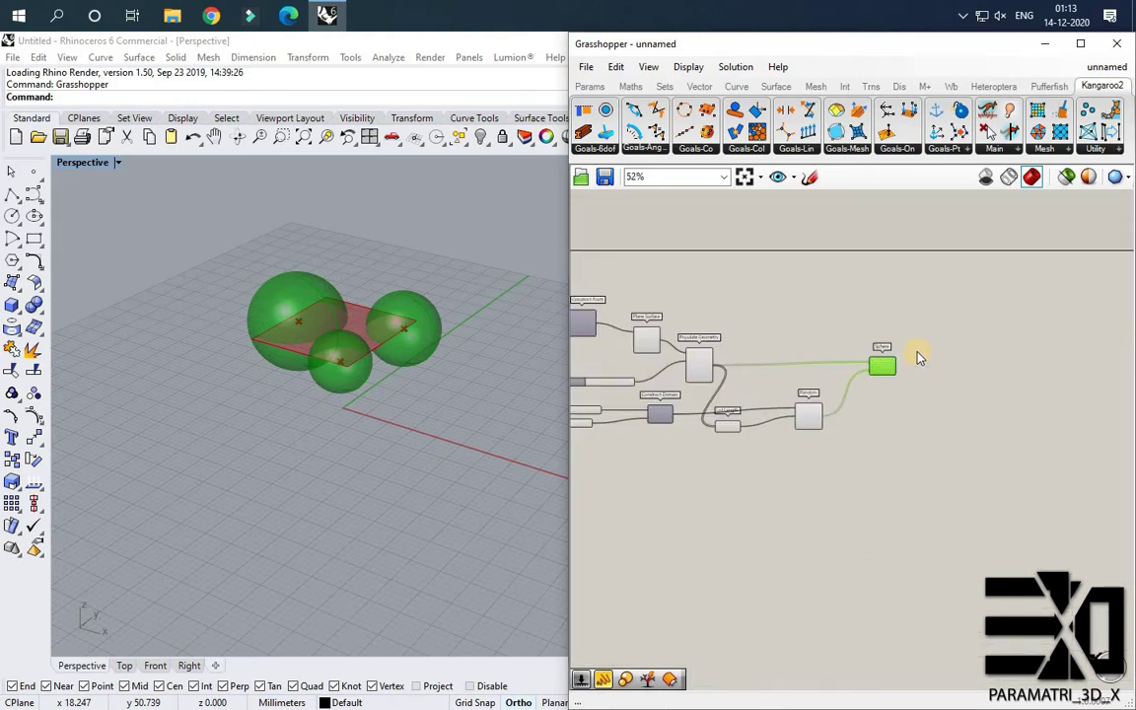
right_drag(923, 338, 1052, 308)
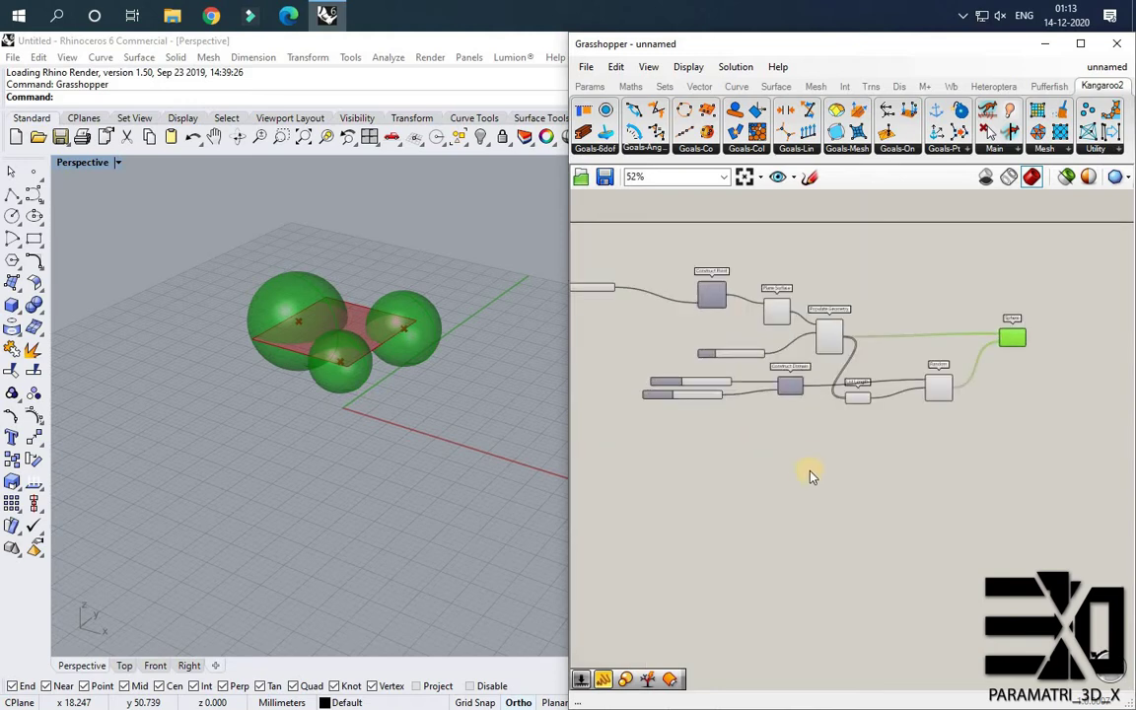
drag(815, 473, 671, 264)
scroll(846, 330, up, 3)
shift+drag(812, 401, 801, 265)
right_click(802, 268)
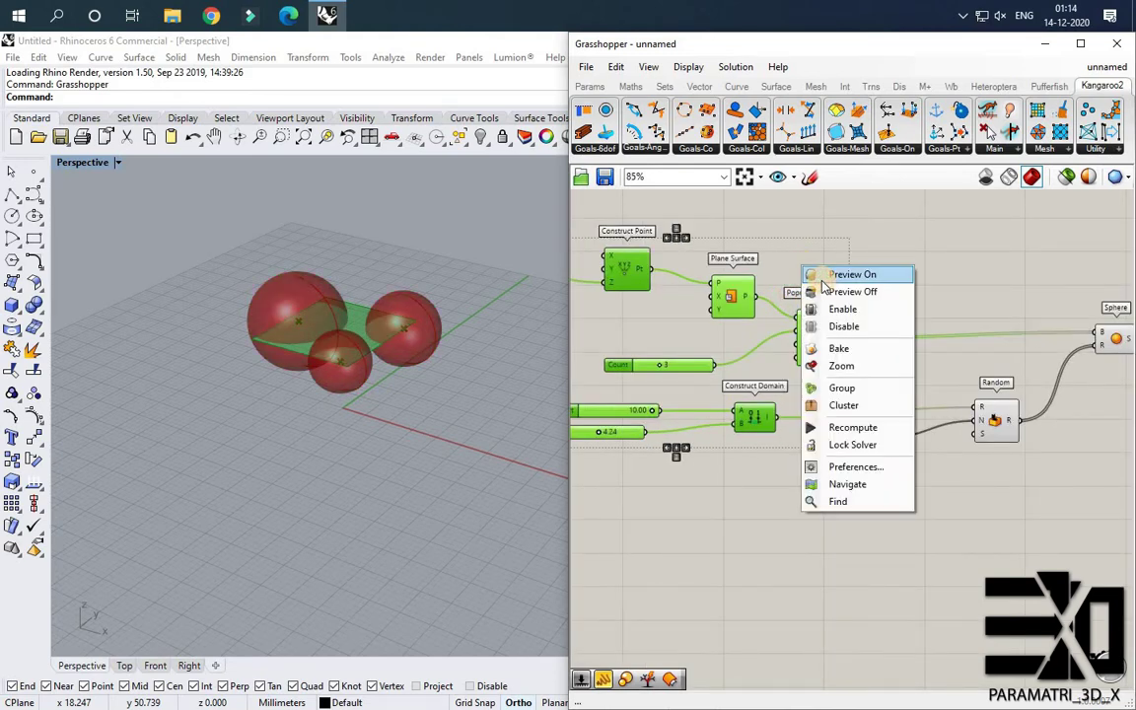
click(829, 293)
click(998, 337)
Add a Partition List component after Sphere and connect the Sphere output to its L input.
right_drag(1045, 340, 762, 352)
scroll(925, 358, down, 1)
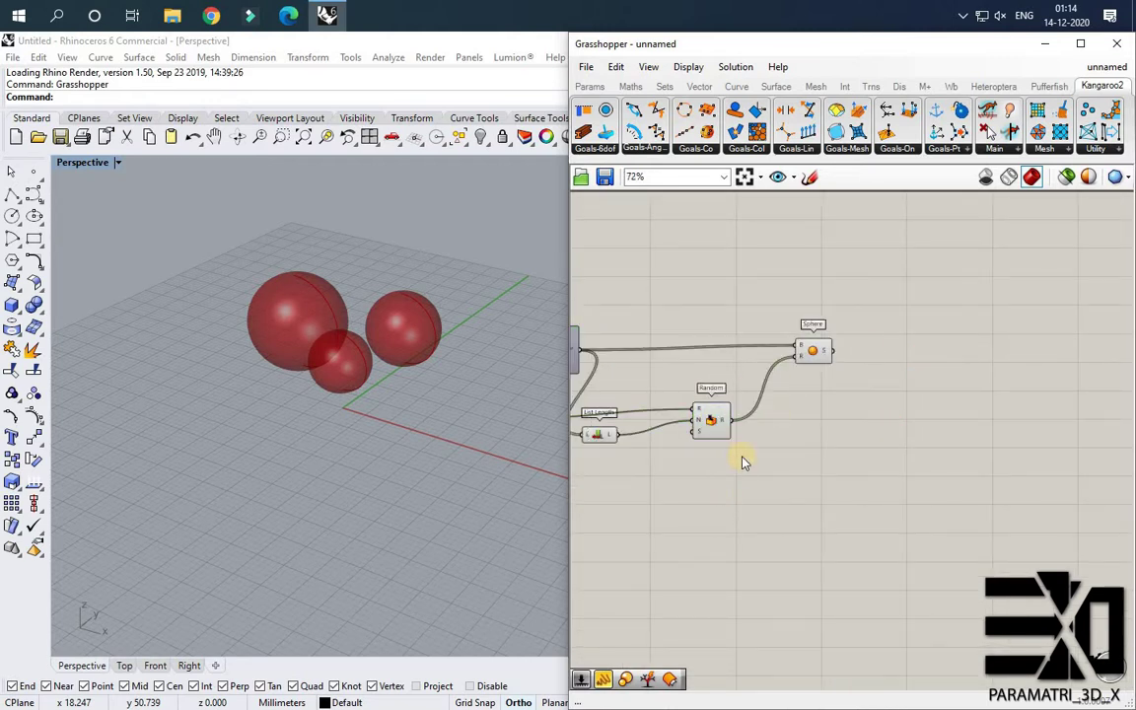
right_drag(864, 361, 677, 401)
scroll(678, 402, down, 1)
scroll(679, 399, up, 2)
double_click(723, 386)
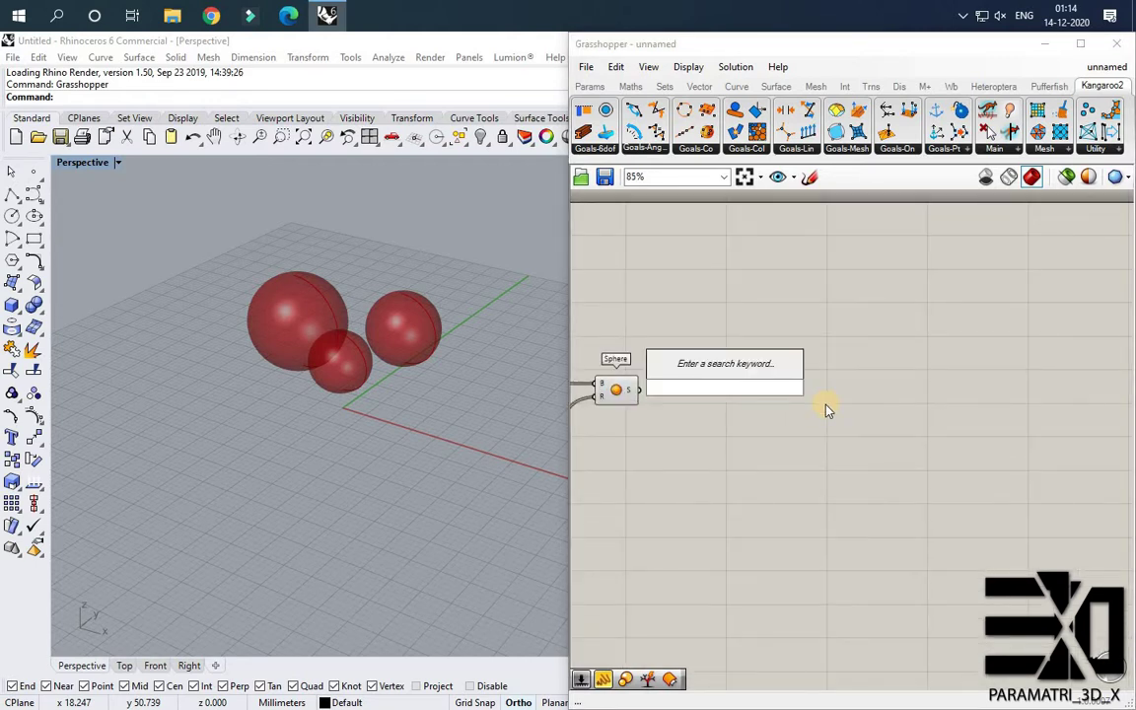
text(lis)
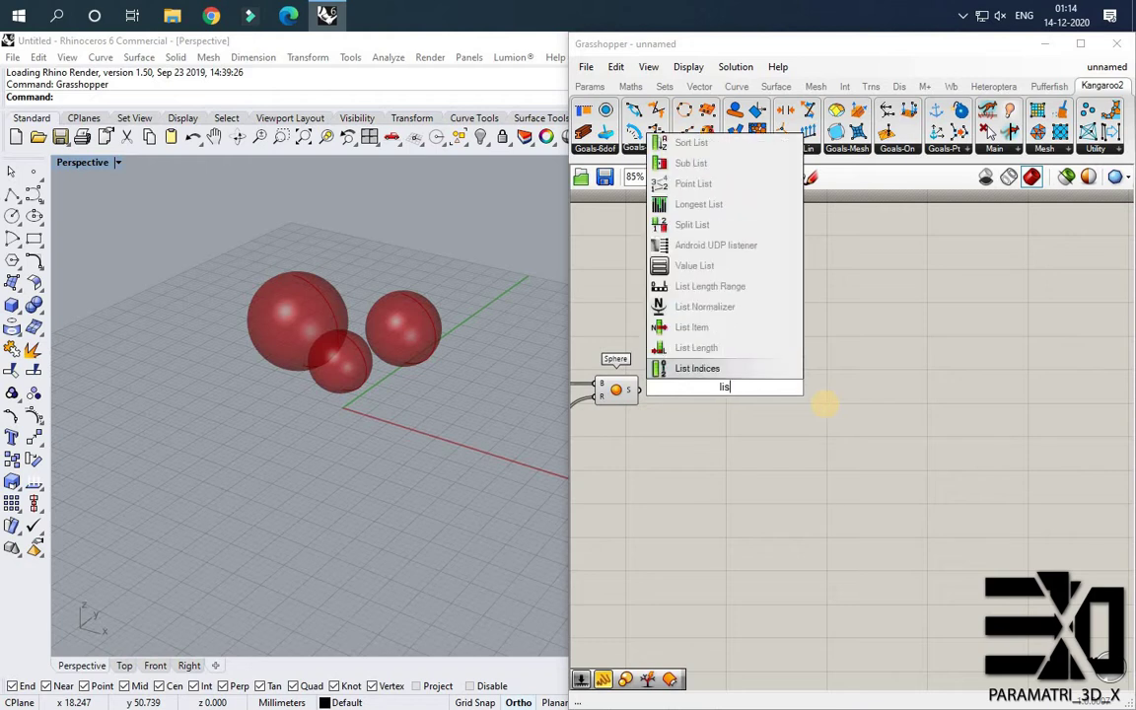
key(BackSpace)
key(BackSpace)
key(BackSpace)
text(part)
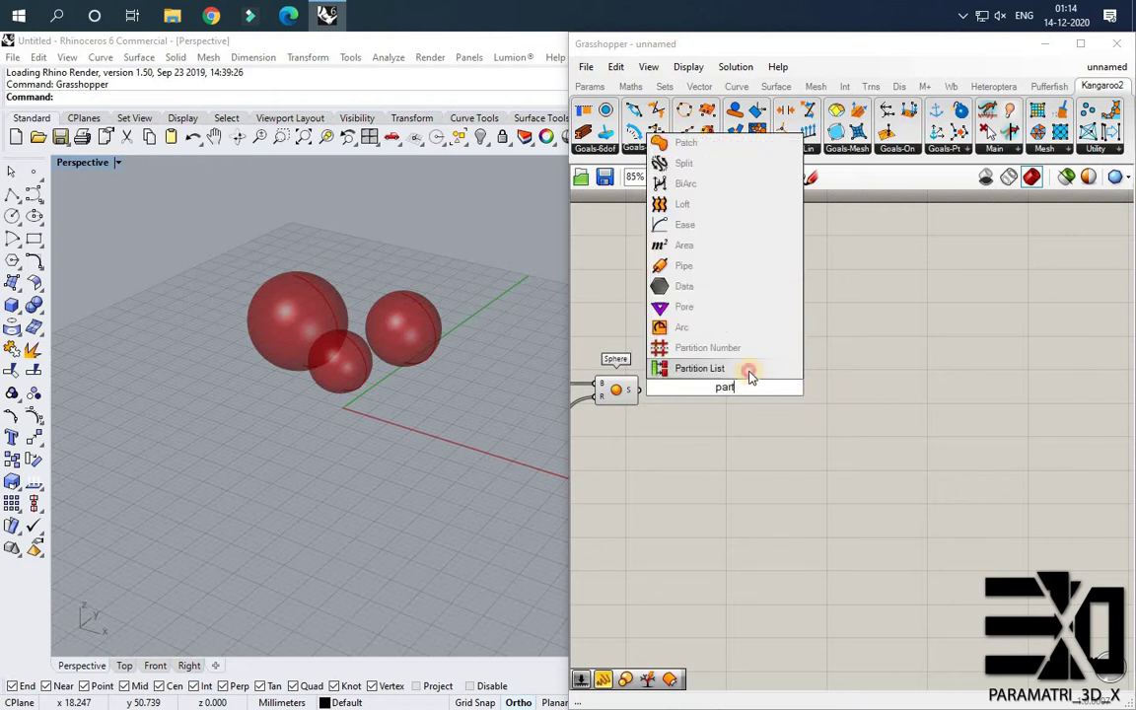
click(749, 372)
drag(722, 398, 710, 411)
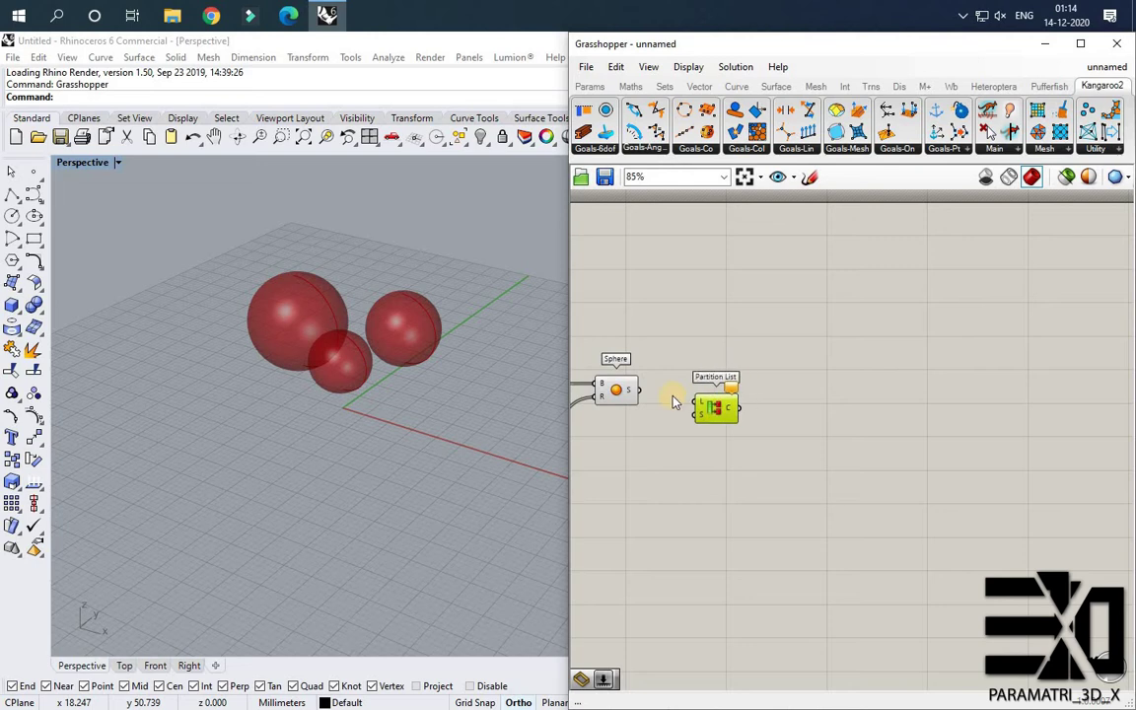
scroll(671, 398, up, 1)
drag(634, 388, 698, 402)
Connect the Count slider of the first Populate Geometry to the S size input of Partition List and level the component with Sphere.
right_drag(847, 388, 771, 410)
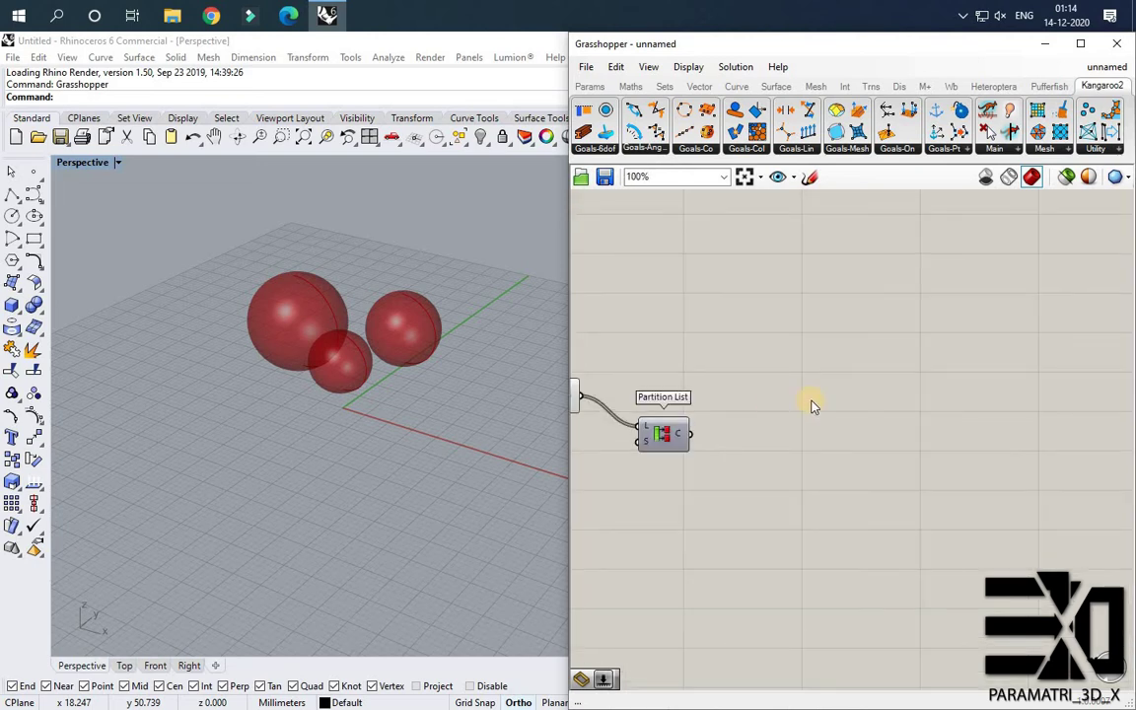
scroll(821, 403, down, 6)
scroll(677, 421, up, 4)
drag(680, 403, 1048, 388)
right_drag(984, 419, 845, 424)
drag(910, 397, 910, 405)
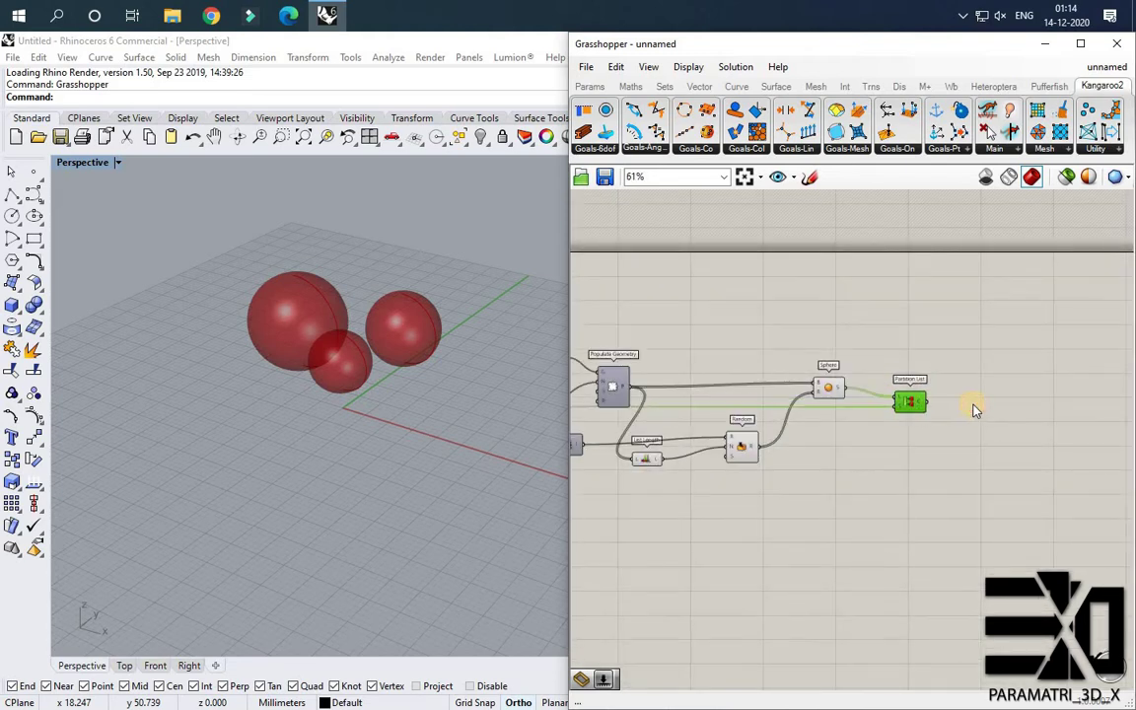
Add a List Item component after Partition List and connect the C output to its L input.
scroll(980, 422, up, 1)
right_drag(979, 422, 844, 411)
double_click(861, 433)
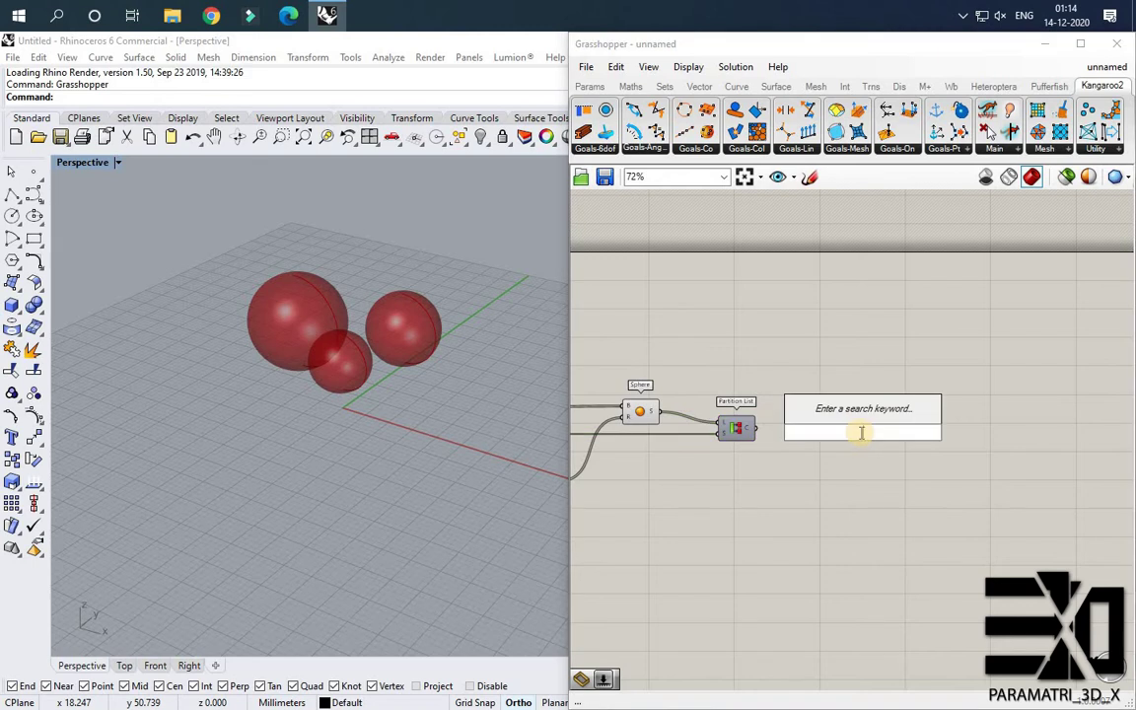
text(list item)
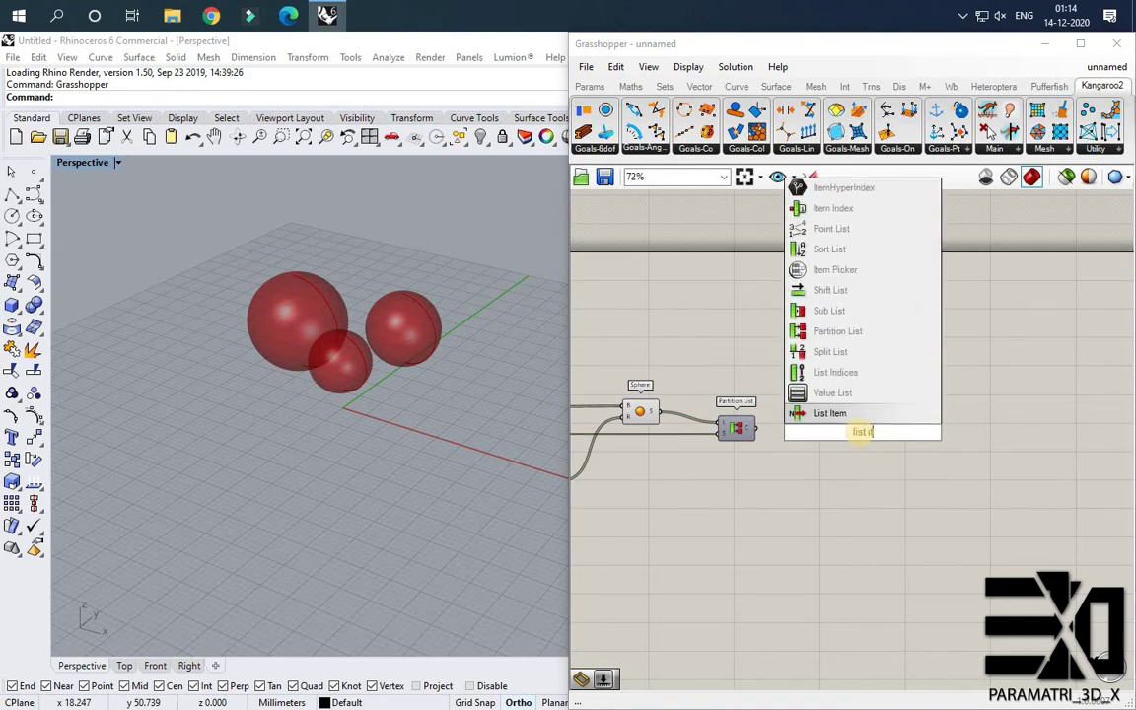
key(Return)
drag(861, 432, 809, 451)
scroll(820, 443, up, 4)
drag(687, 417, 781, 446)
click(740, 342)
Insert two extra output parameters, +1 and +2, on the List Item component.
scroll(829, 395, down, 1)
right_drag(996, 455, 906, 430)
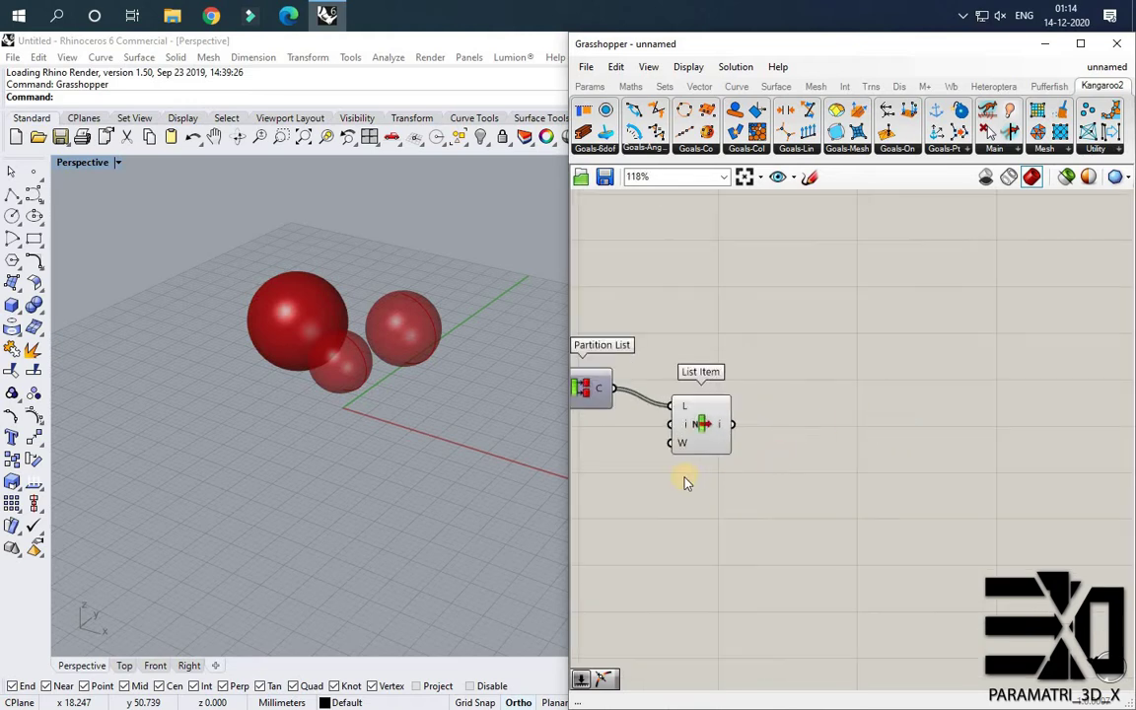
scroll(688, 483, up, 6)
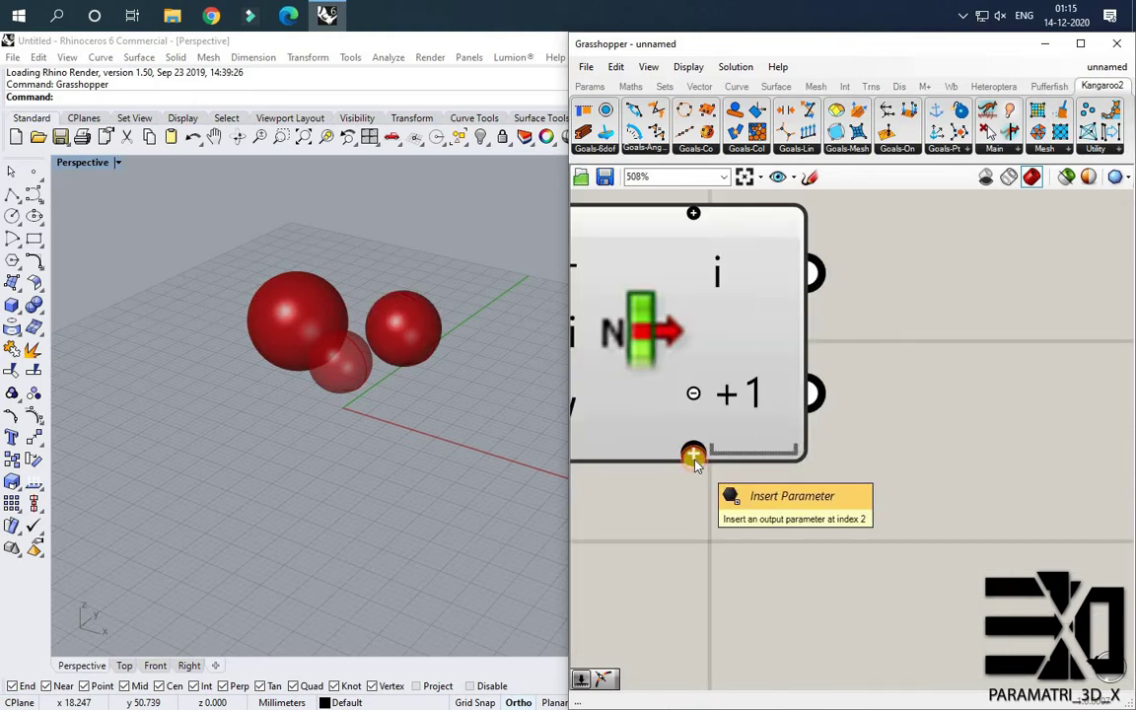
click(694, 457)
scroll(881, 353, down, 7)
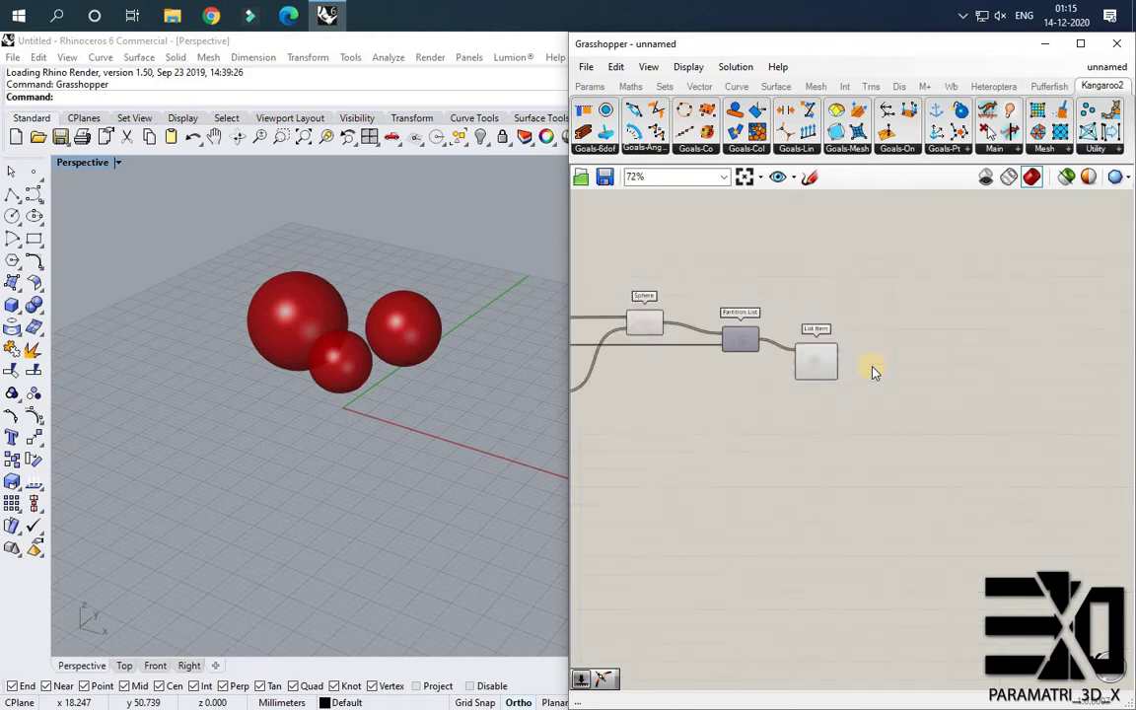
Add a Geometry parameter after List Item and connect the i output to it.
scroll(888, 360, up, 3)
double_click(905, 341)
text(ge)
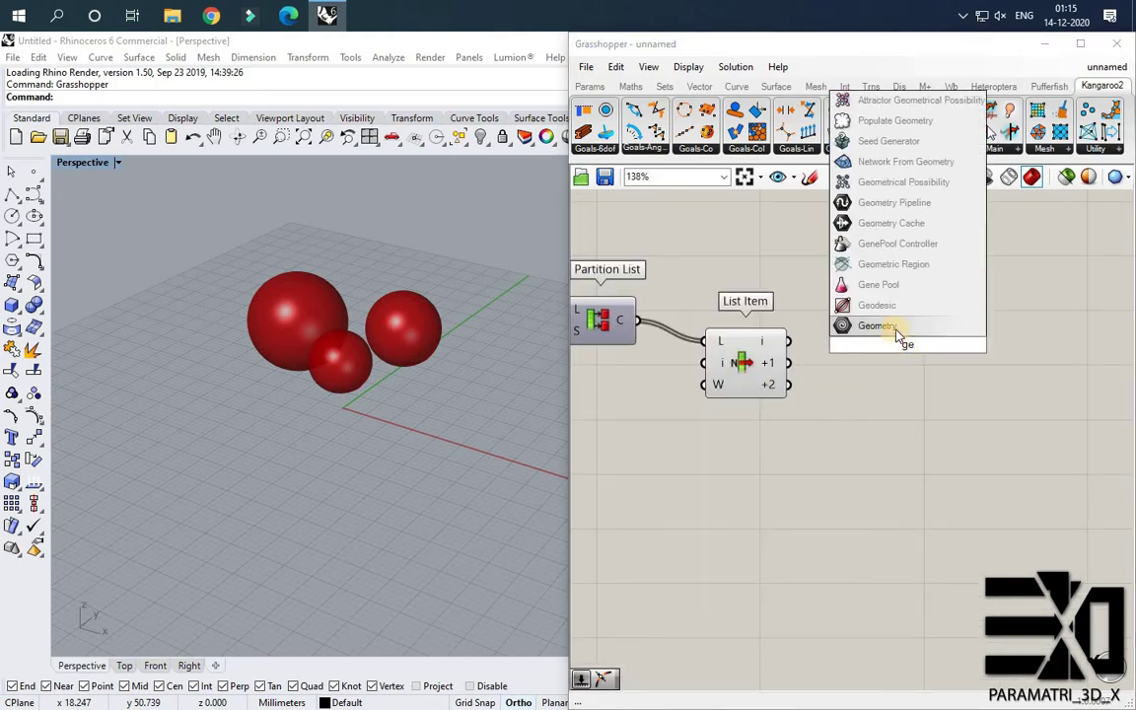
click(893, 328)
drag(789, 340, 876, 340)
scroll(754, 302, down, 2)
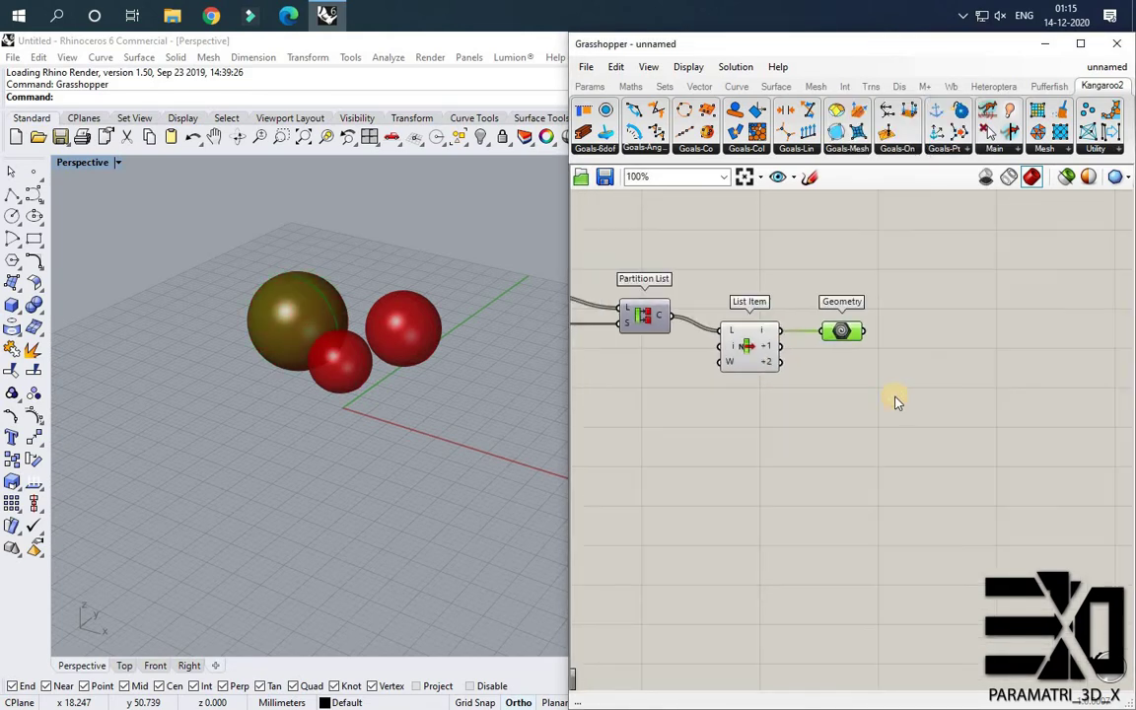
click(895, 397)
Turn off the preview of the Sphere, Partition List and List Item components, leaving only the Geometry parameter displayed.
scroll(928, 347, down, 2)
scroll(785, 359, up, 2)
drag(835, 396, 586, 252)
right_click(684, 337)
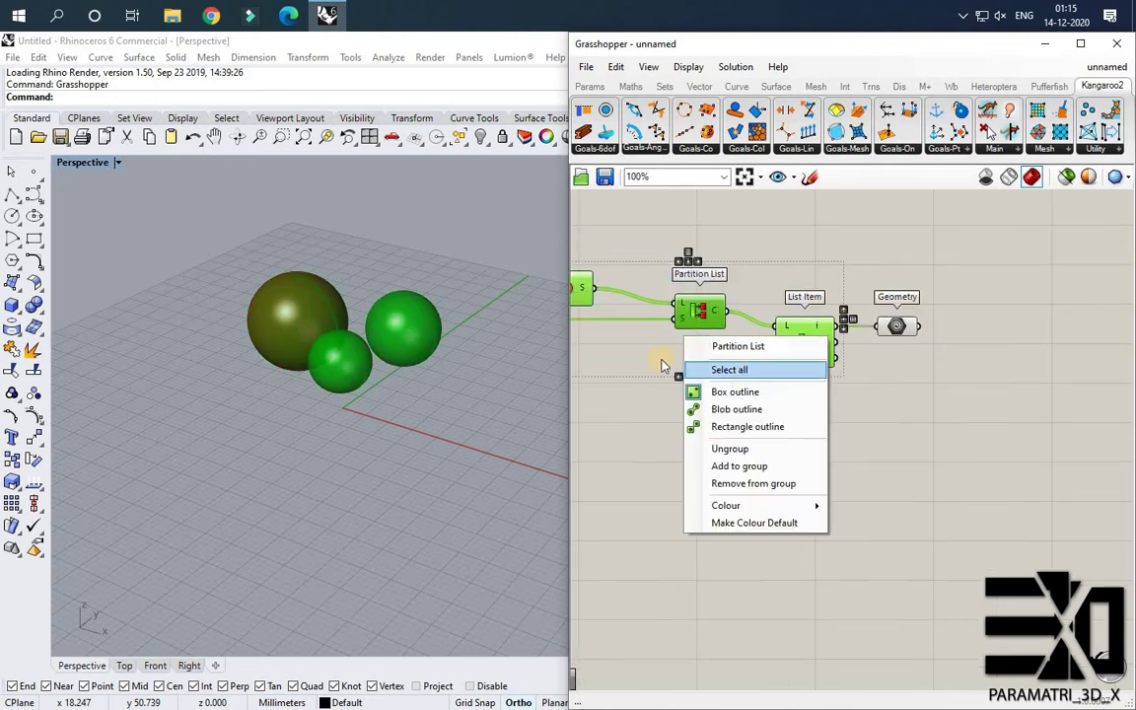
right_click(777, 273)
click(800, 443)
click(845, 390)
scroll(747, 393, down, 3)
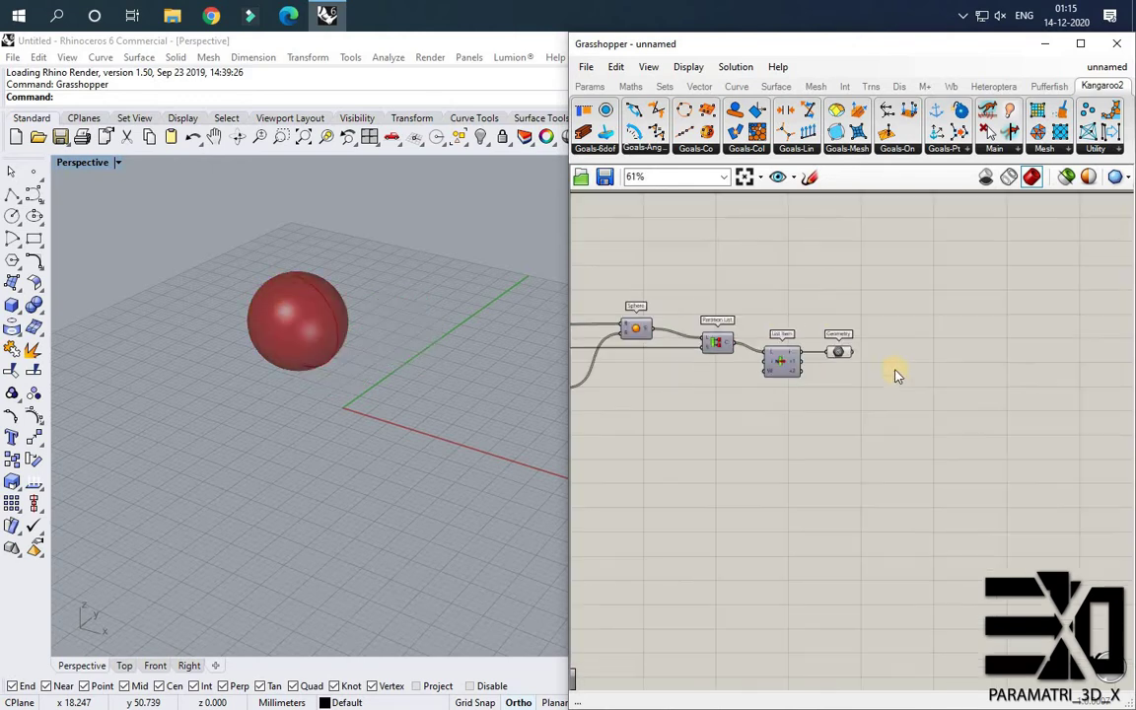
Try feeding the Geometry parameter from the +1 output of List Item.
scroll(791, 356, up, 3)
drag(772, 361, 812, 346)
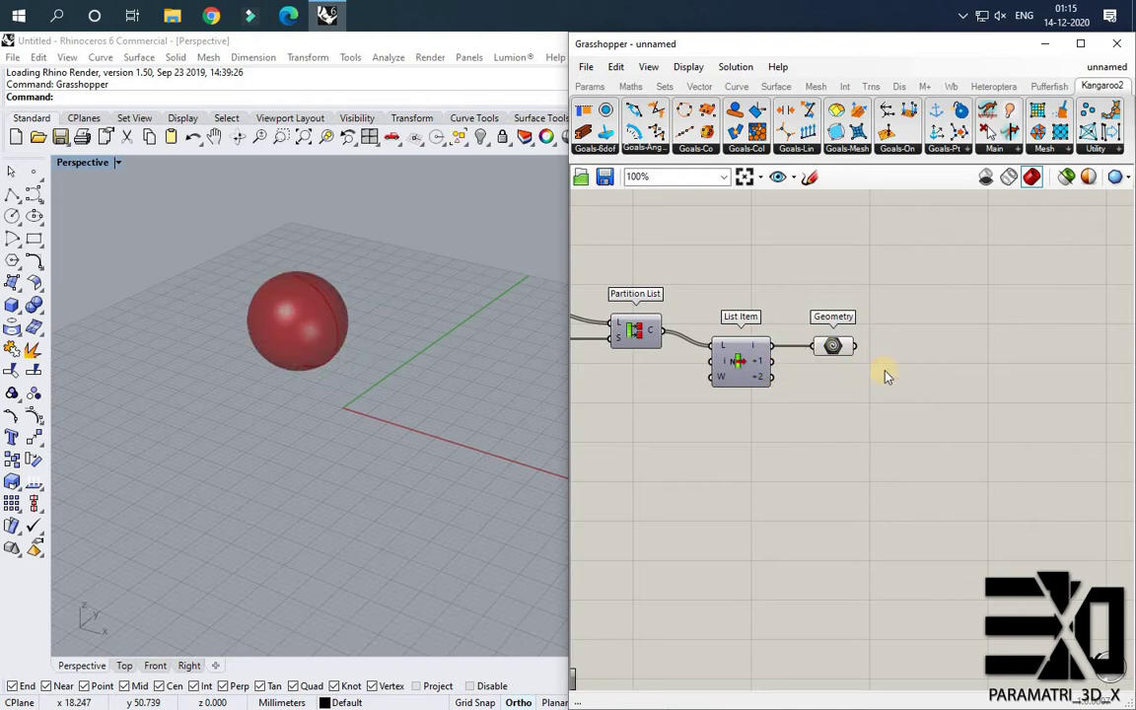
scroll(862, 360, down, 1)
scroll(859, 362, up, 2)
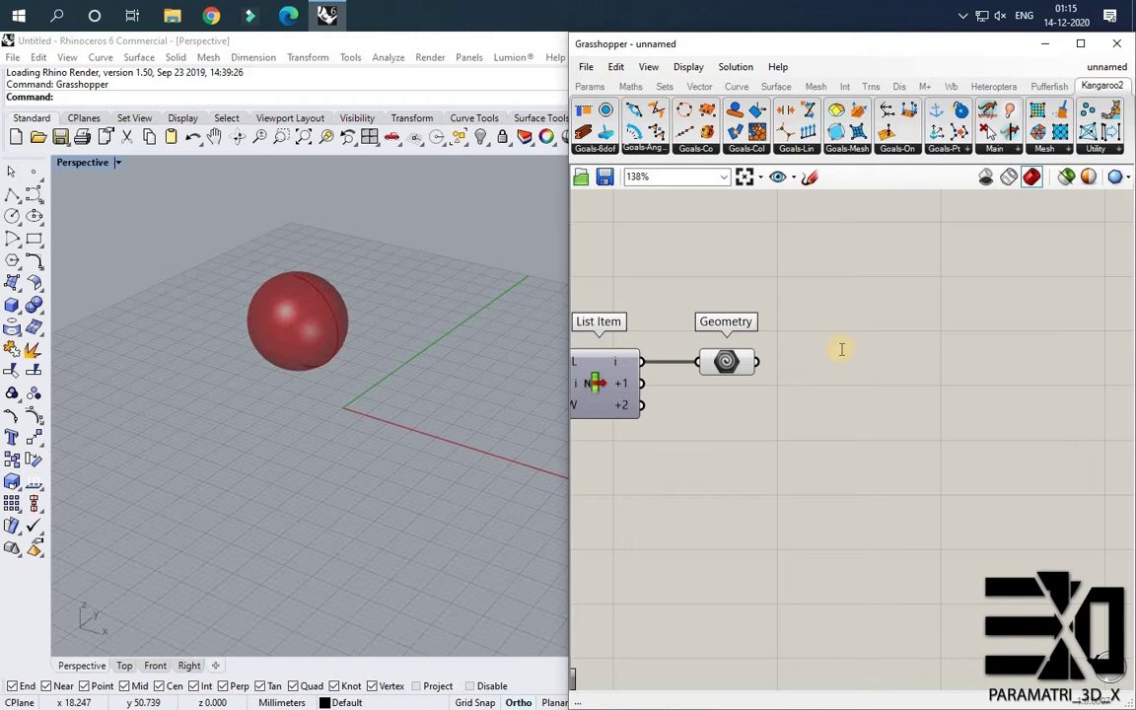
Add a Populate Geometry component after the Geometry parameter and connect Geometry to its G input.
double_click(843, 350)
text(populate)
click(835, 292)
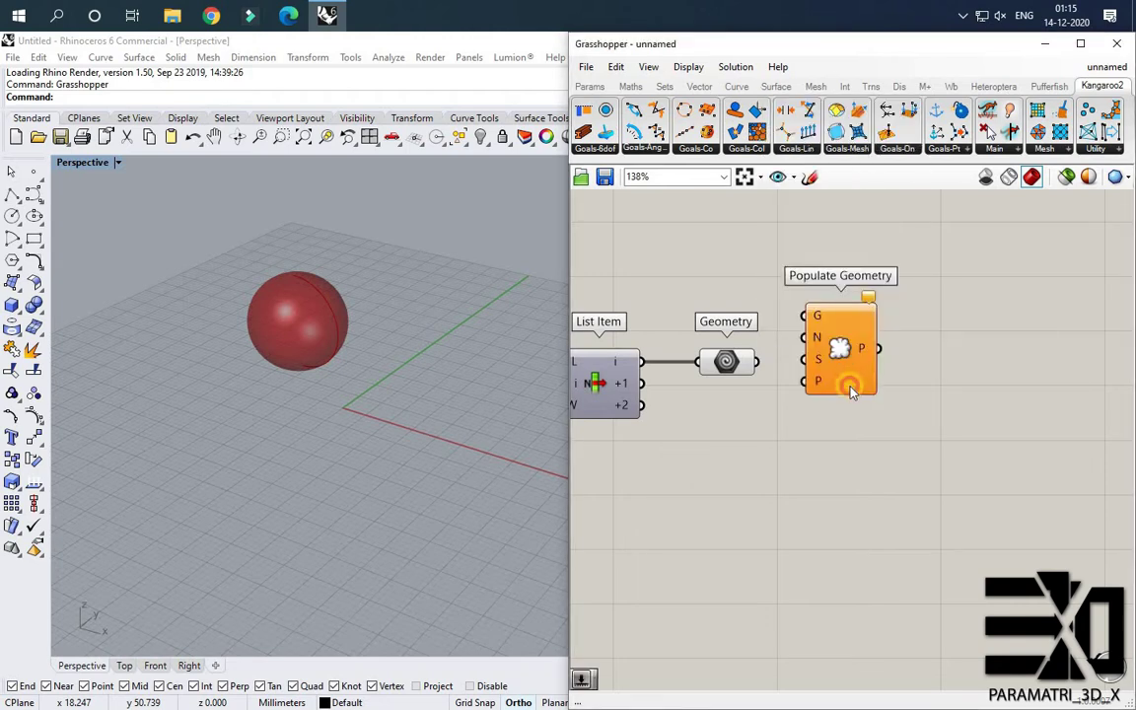
scroll(844, 406, down, 2)
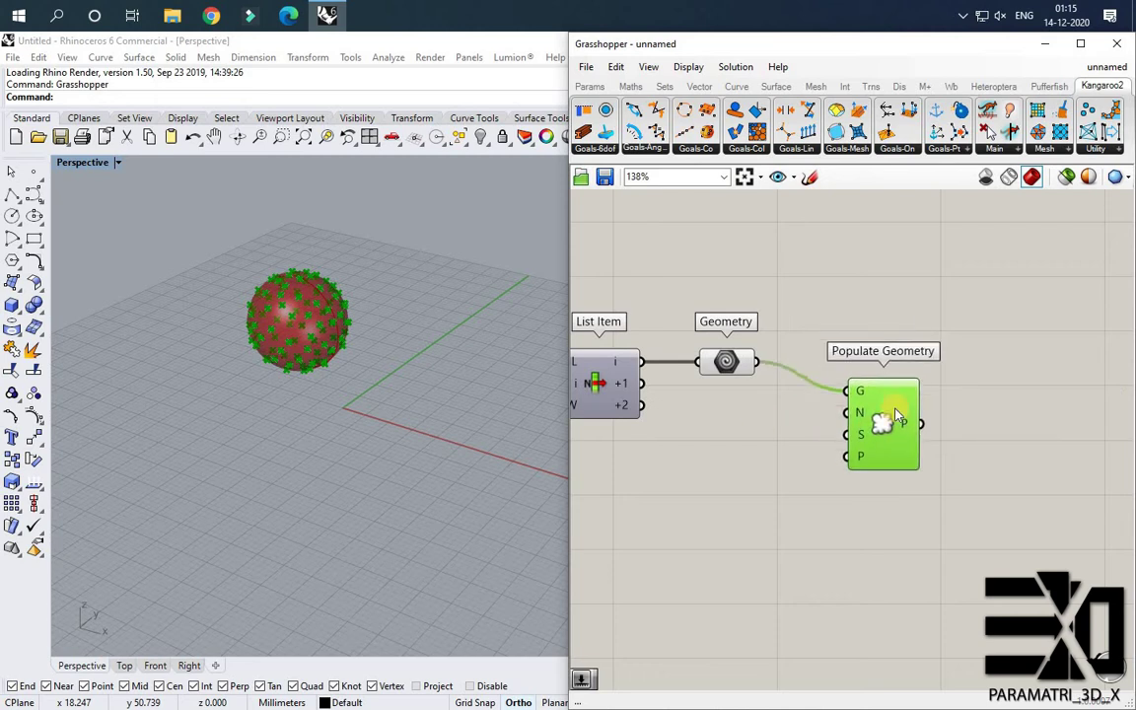
Add a number slider set to 45, connect it to the N input of the new Populate Geometry, and space the components apart.
double_click(693, 438)
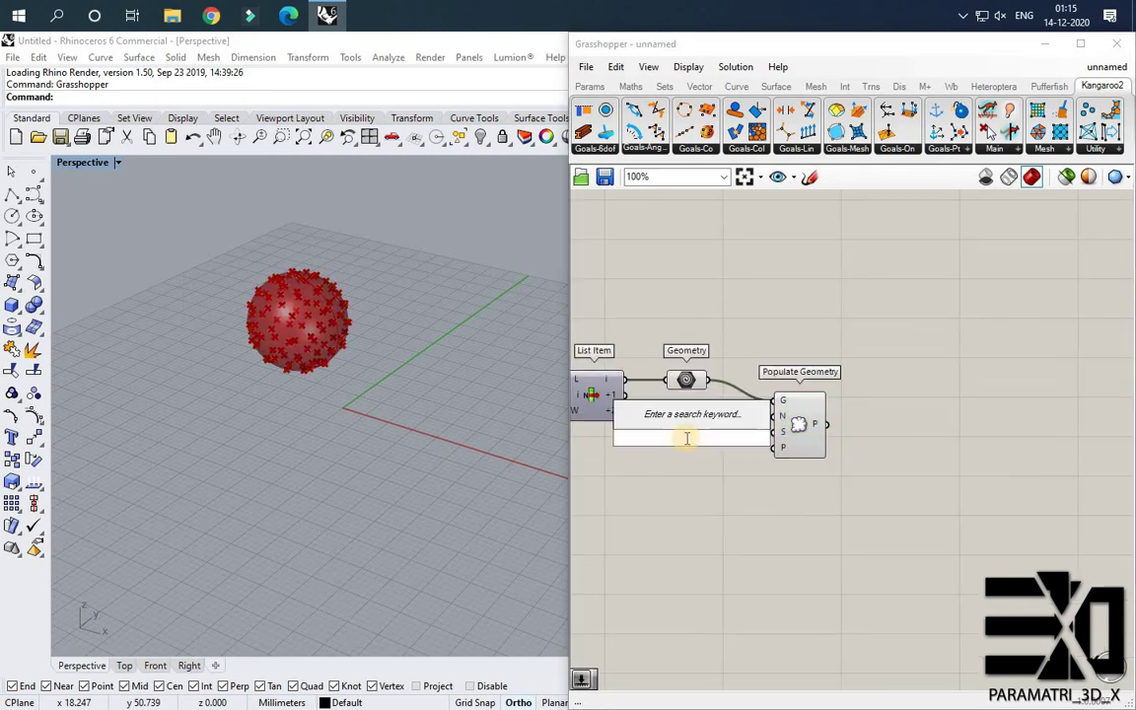
text(45)
key(Return)
mouse_move(756, 438)
mouse_down()
mouse_move(826, 419)
mouse_move(775, 443)
mouse_up()
drag(844, 435, 883, 422)
drag(738, 448, 770, 417)
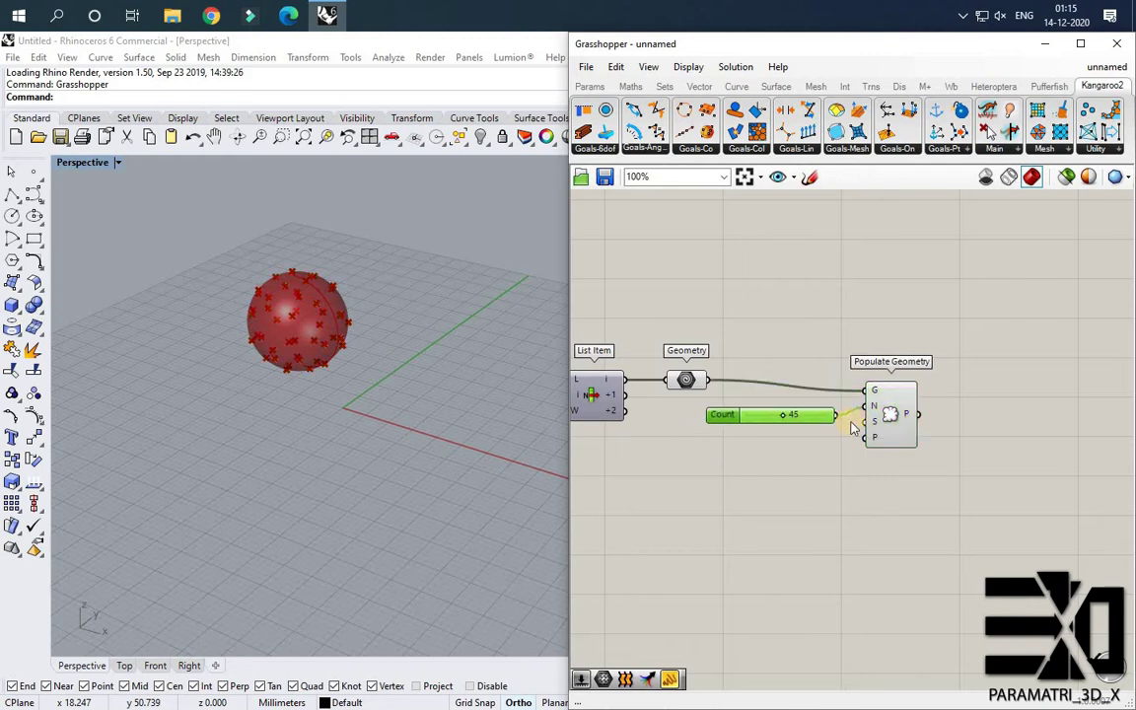
drag(883, 424, 624, 343)
click(768, 415)
scroll(760, 417, down, 2)
scroll(946, 450, up, 2)
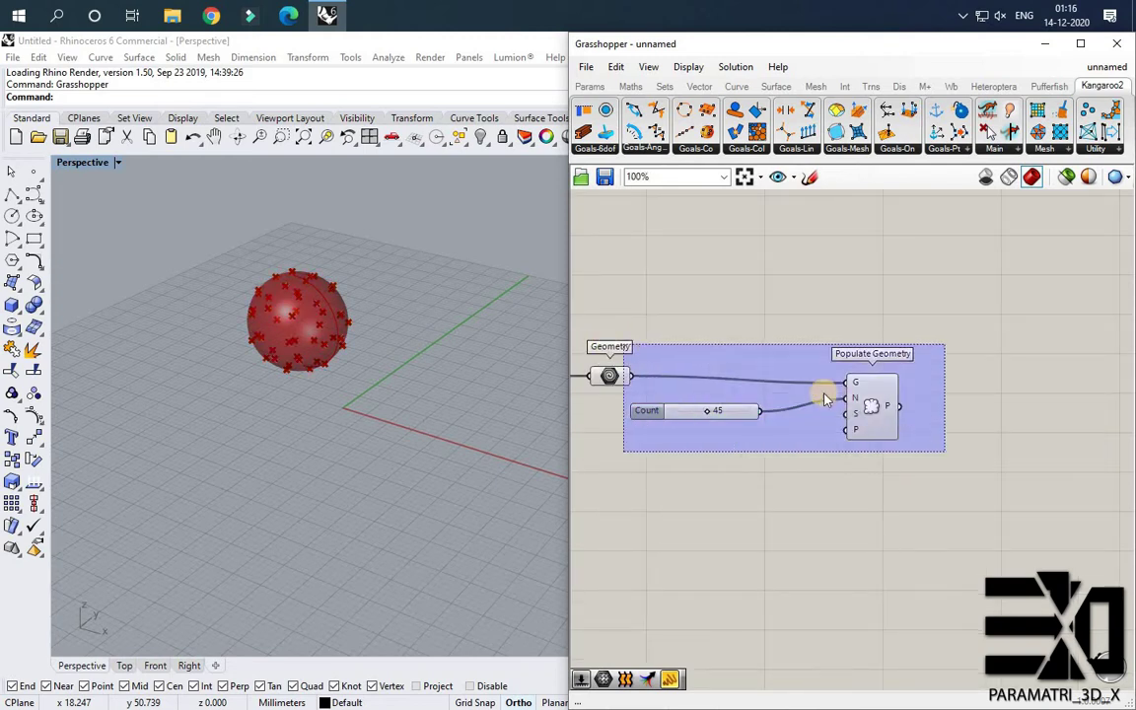
Add a Bounding Box component below the new Populate Geometry and connect the Geometry parameter to its C input.
right_drag(834, 387, 846, 387)
scroll(789, 393, down, 1)
right_drag(1041, 404, 947, 404)
scroll(947, 410, up, 2)
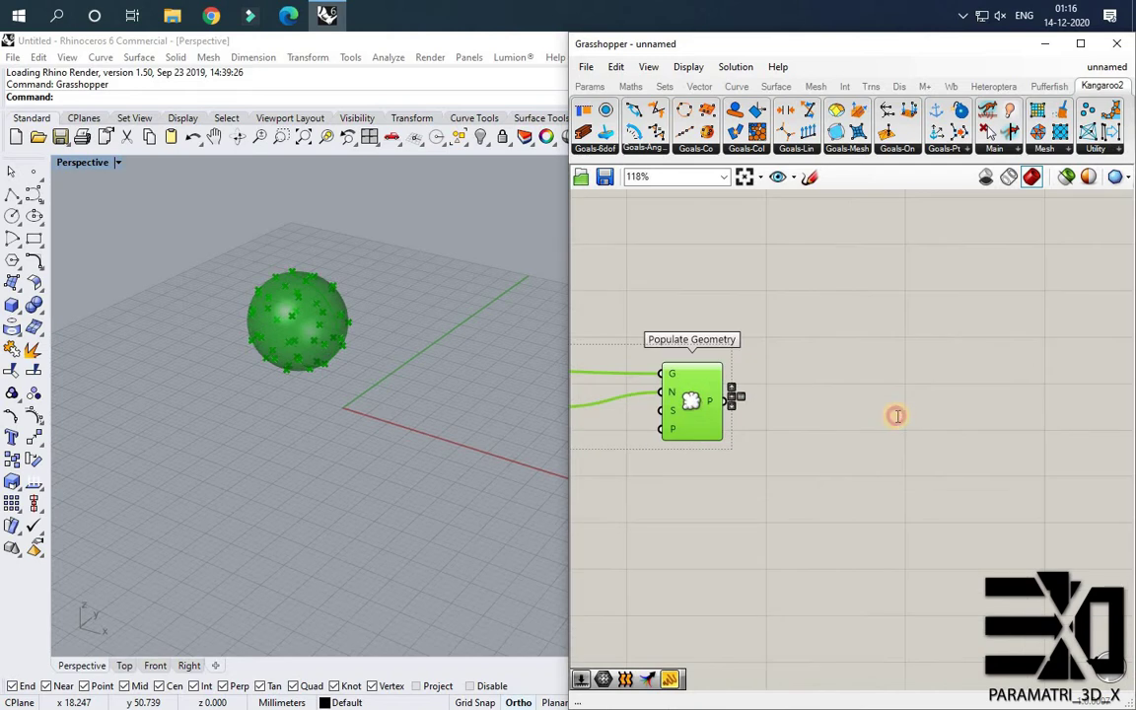
double_click(898, 417)
text(bounding)
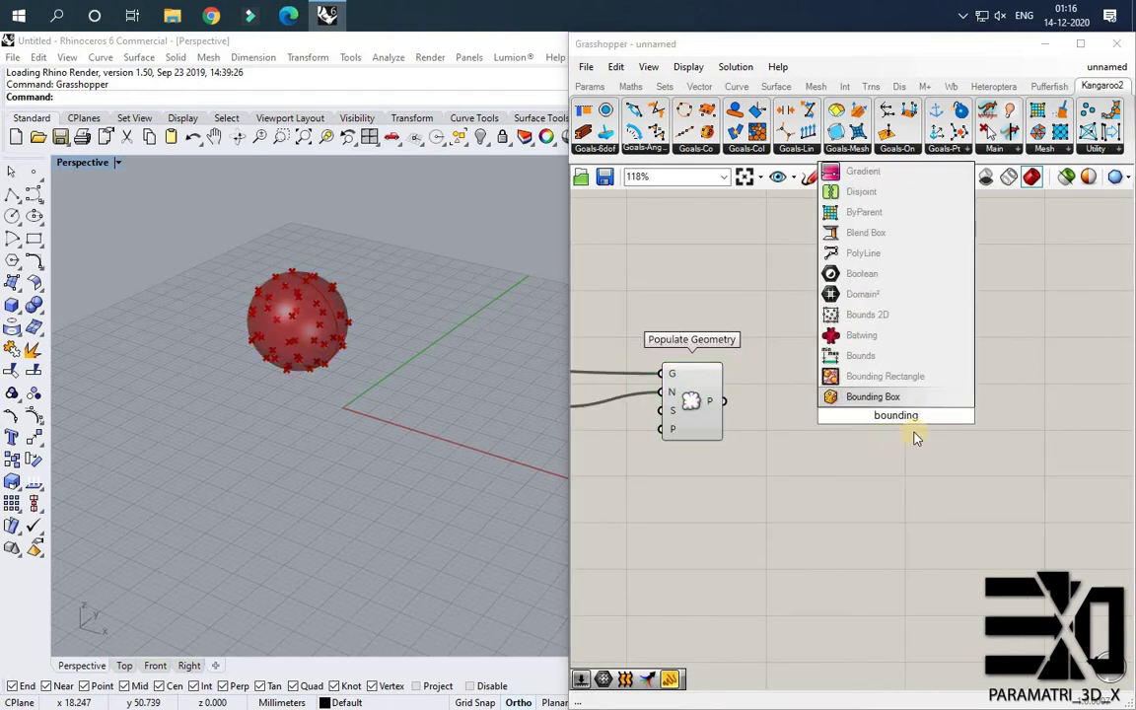
click(898, 399)
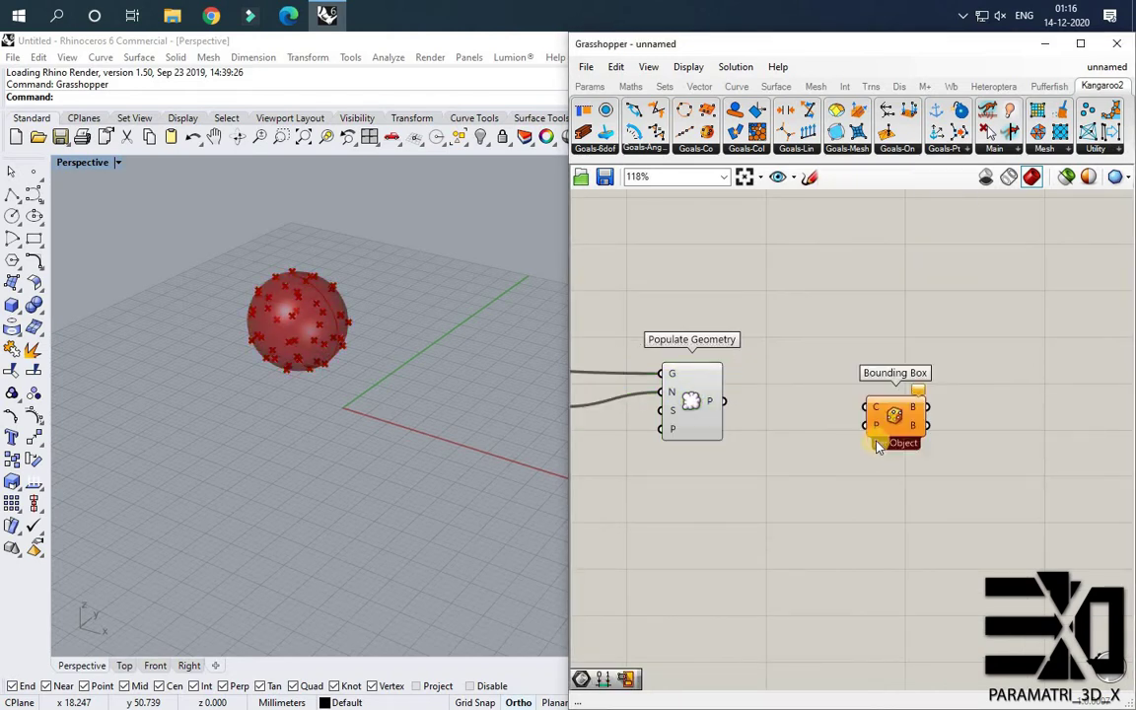
drag(876, 443, 761, 458)
scroll(794, 360, down, 3)
scroll(762, 460, up, 1)
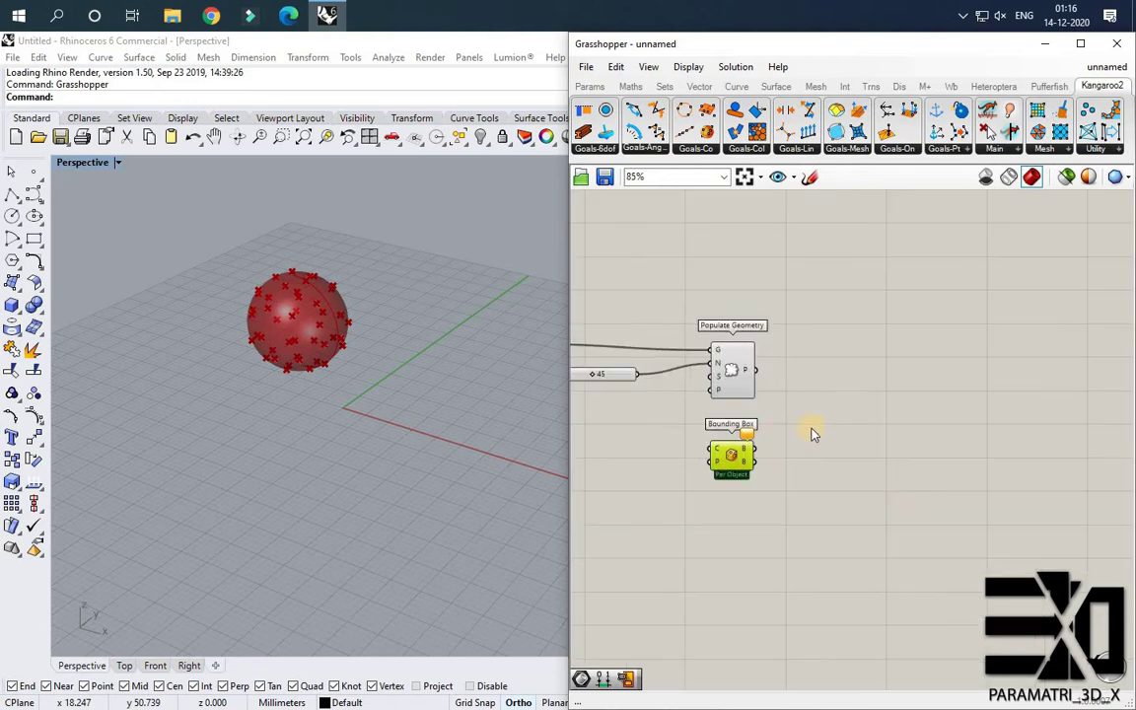
scroll(817, 428, down, 2)
drag(618, 370, 745, 447)
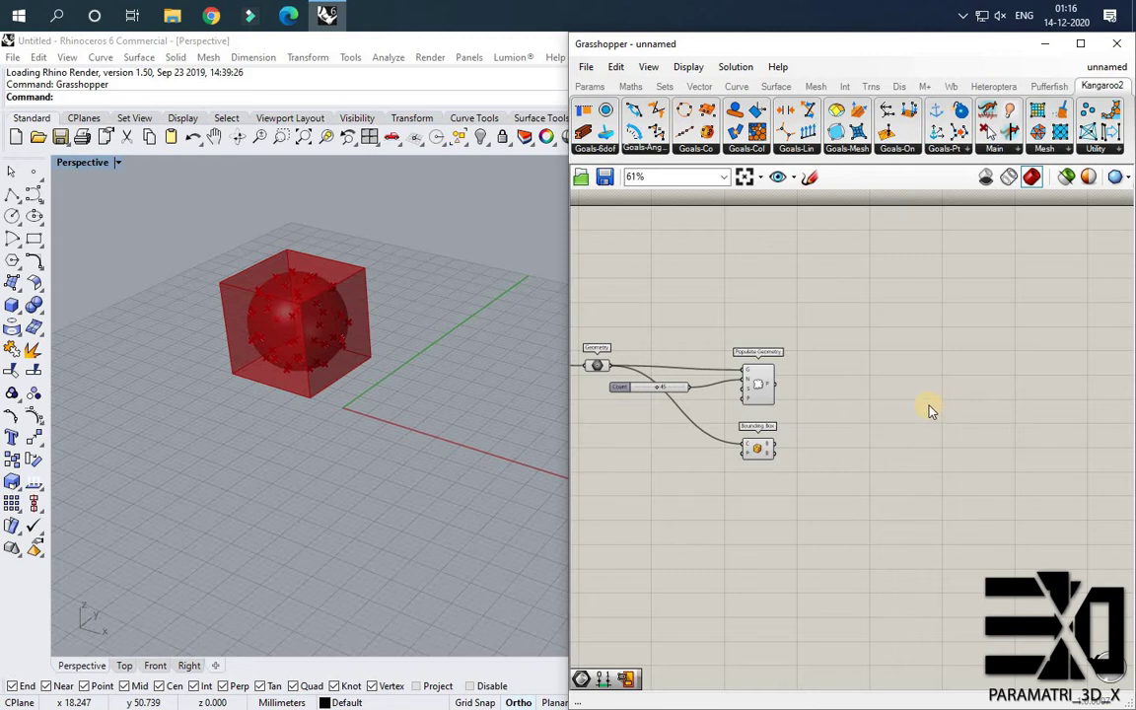
Add a Voronoi 3D component, connecting the Populate Geometry points to its P input and the Bounding Box output to its B input.
scroll(848, 399, up, 3)
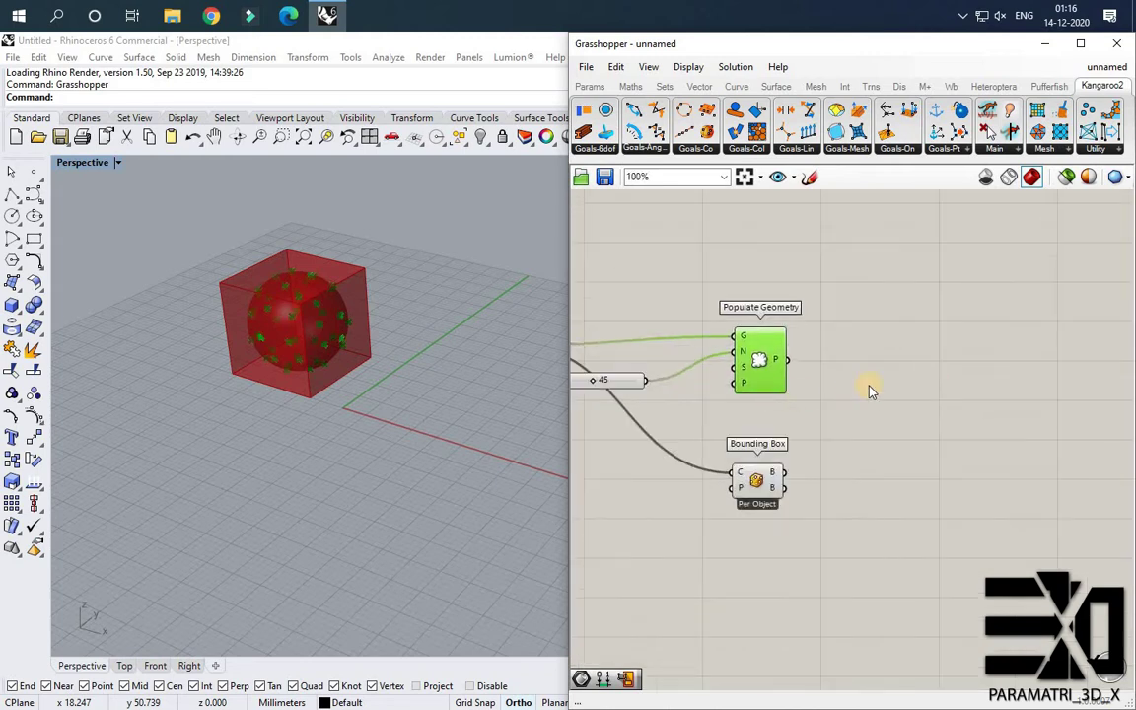
double_click(845, 415)
text(voronoi)
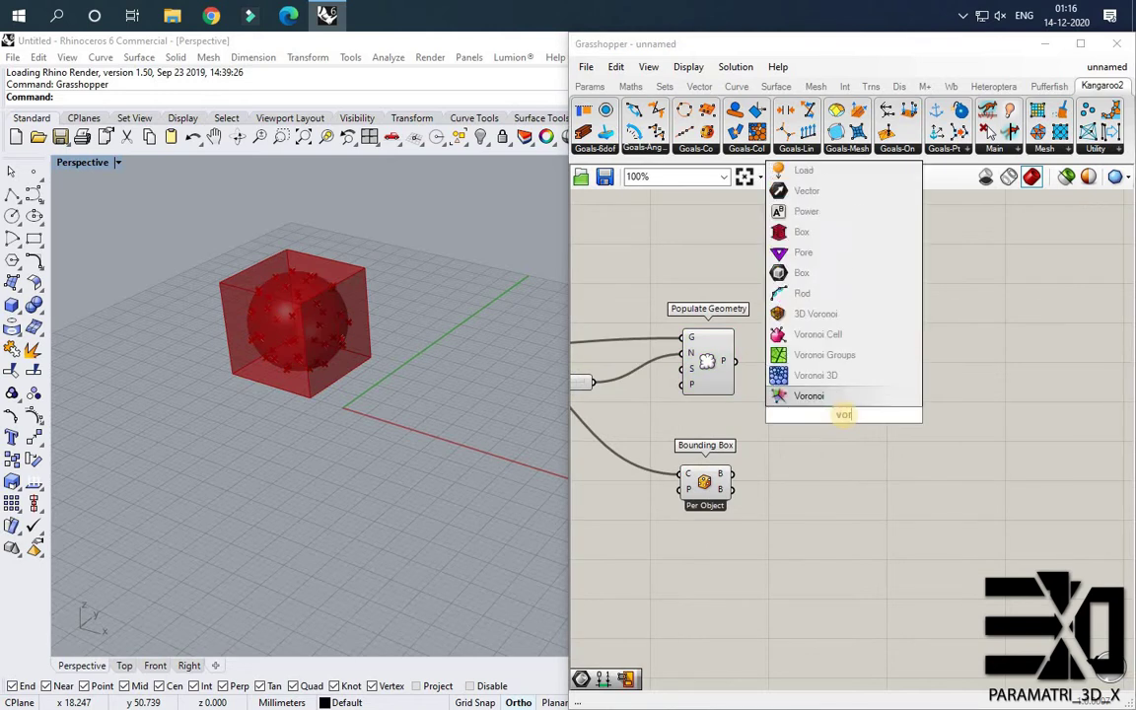
click(843, 397)
drag(790, 391, 826, 423)
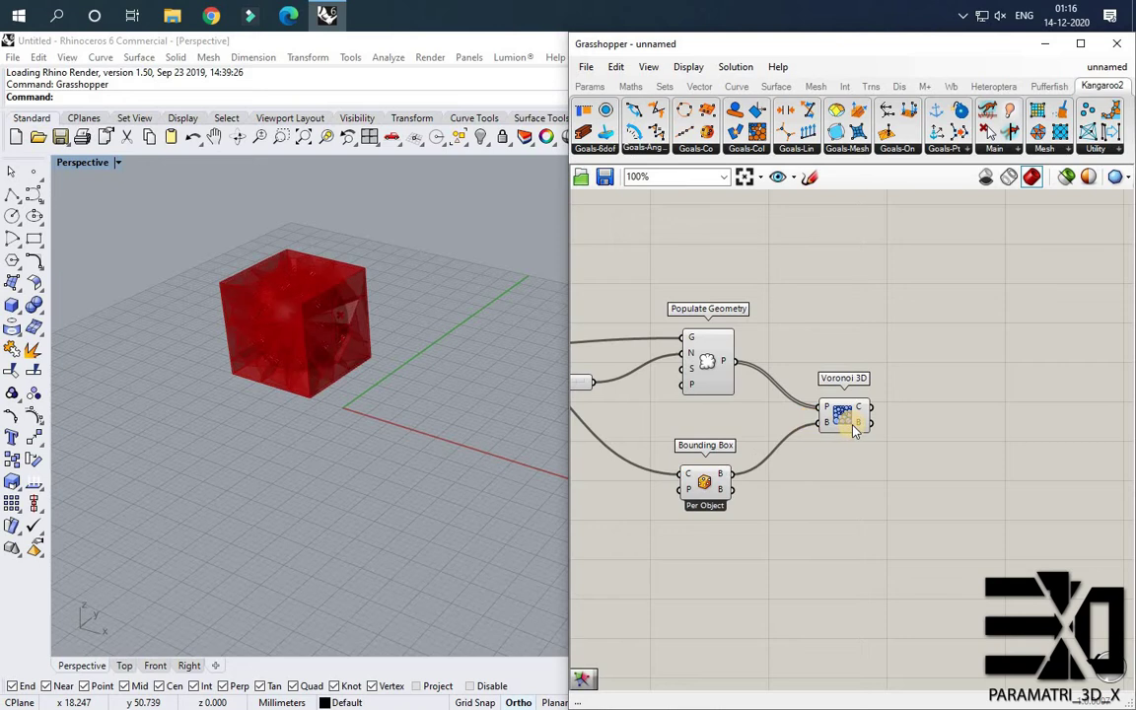
scroll(910, 407, down, 1)
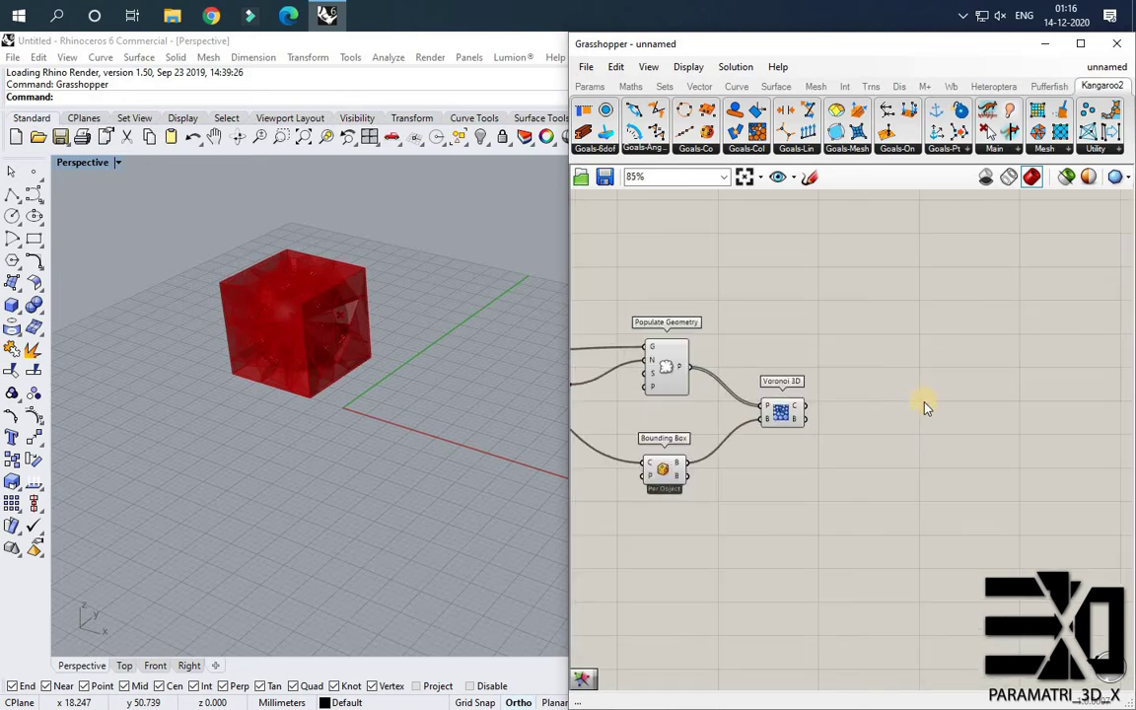
Add a Brep | Brep intersection component beside Voronoi 3D and connect the Voronoi cells to its A input.
double_click(874, 332)
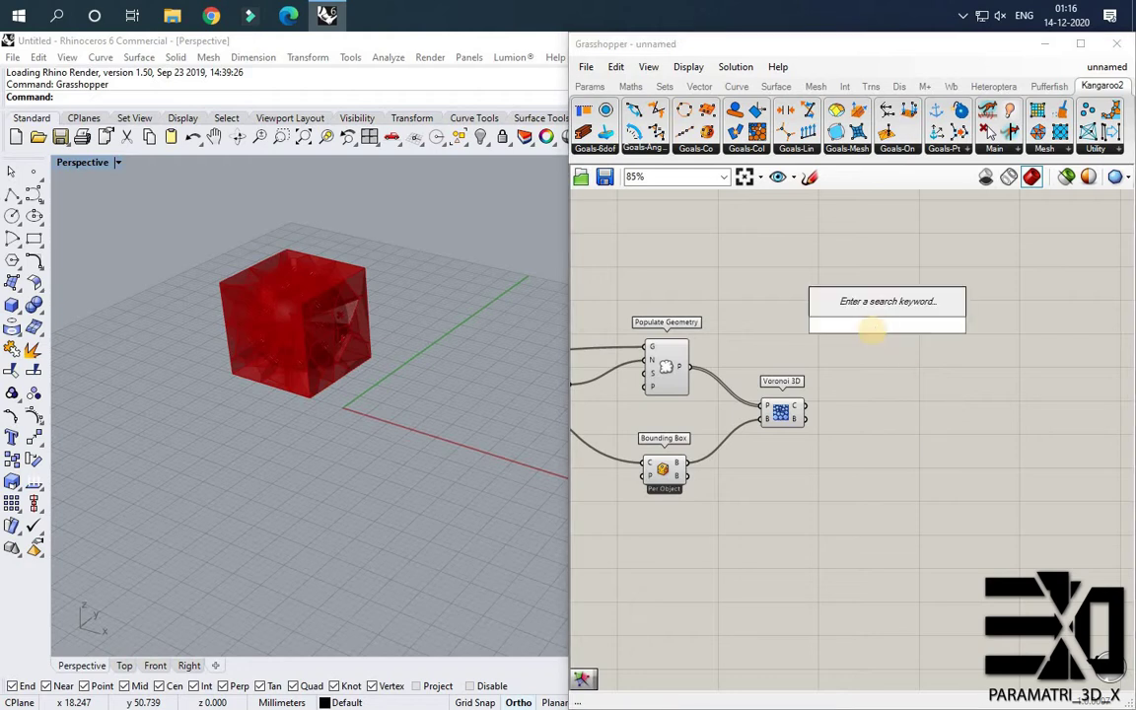
text(brep)
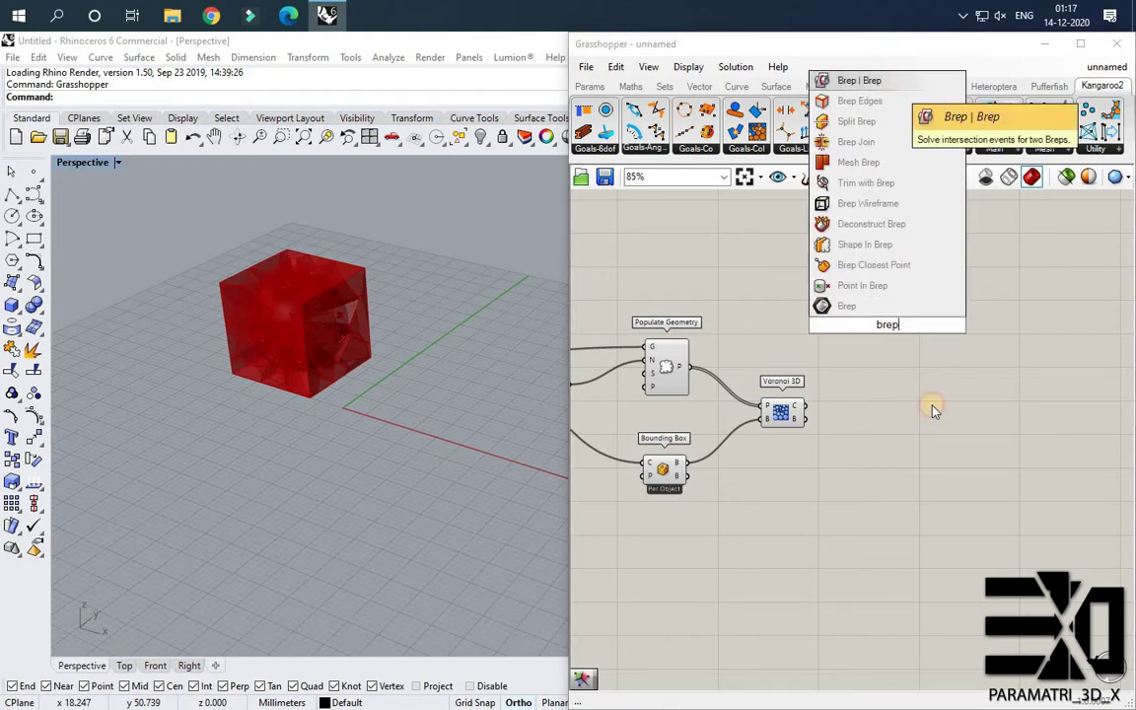
click(859, 80)
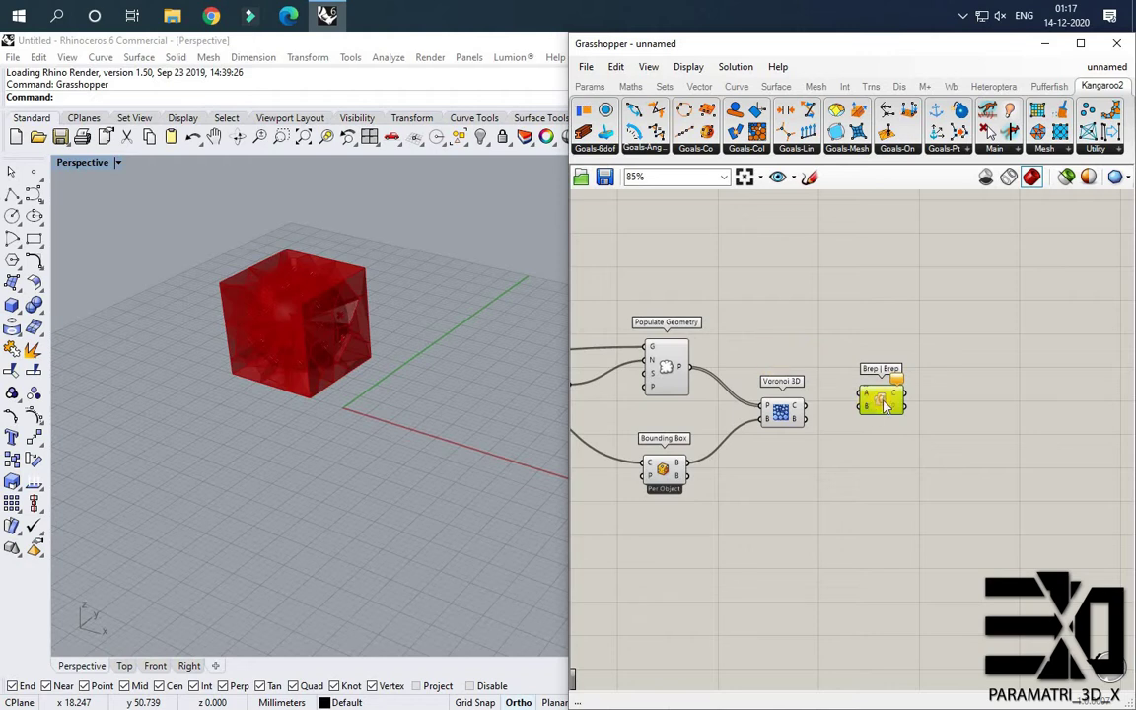
drag(806, 405, 860, 394)
drag(885, 404, 883, 350)
right_drag(957, 413, 917, 411)
scroll(917, 411, up, 1)
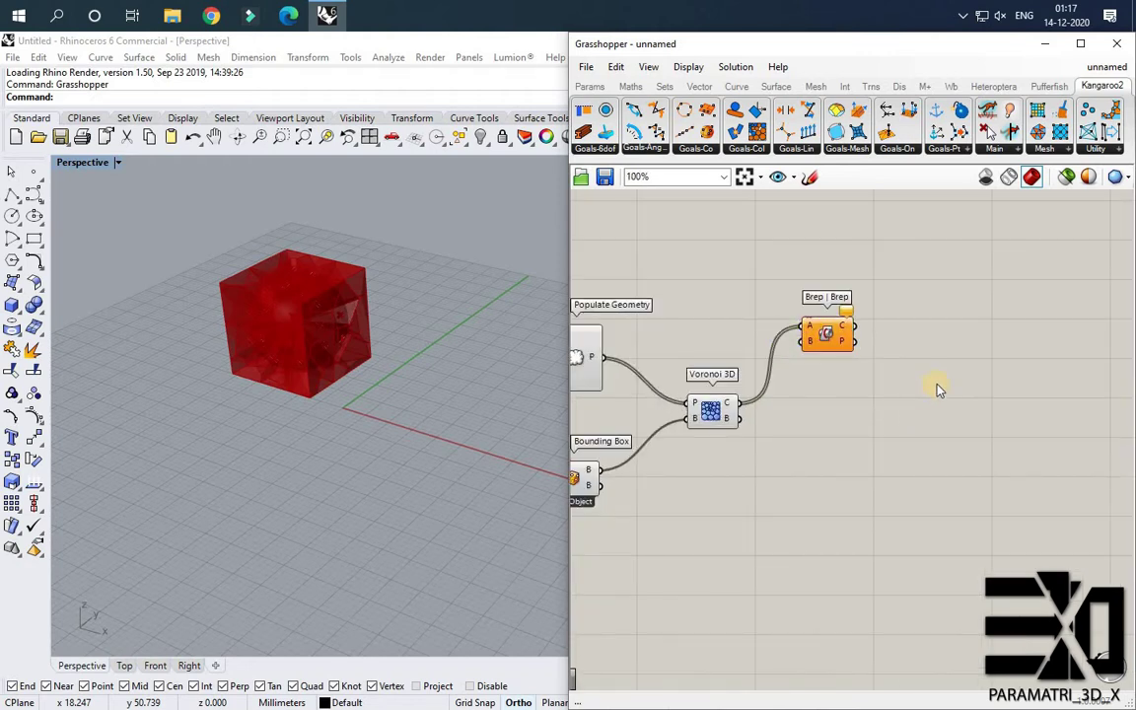
Reconnect the Voronoi cells to the B input of Brep | Brep and connect the Geometry parameter to its A input.
drag(813, 343, 804, 342)
ctrl+drag(802, 326, 742, 404)
scroll(878, 368, down, 5)
scroll(655, 368, up, 3)
drag(663, 368, 1004, 357)
scroll(1038, 373, up, 3)
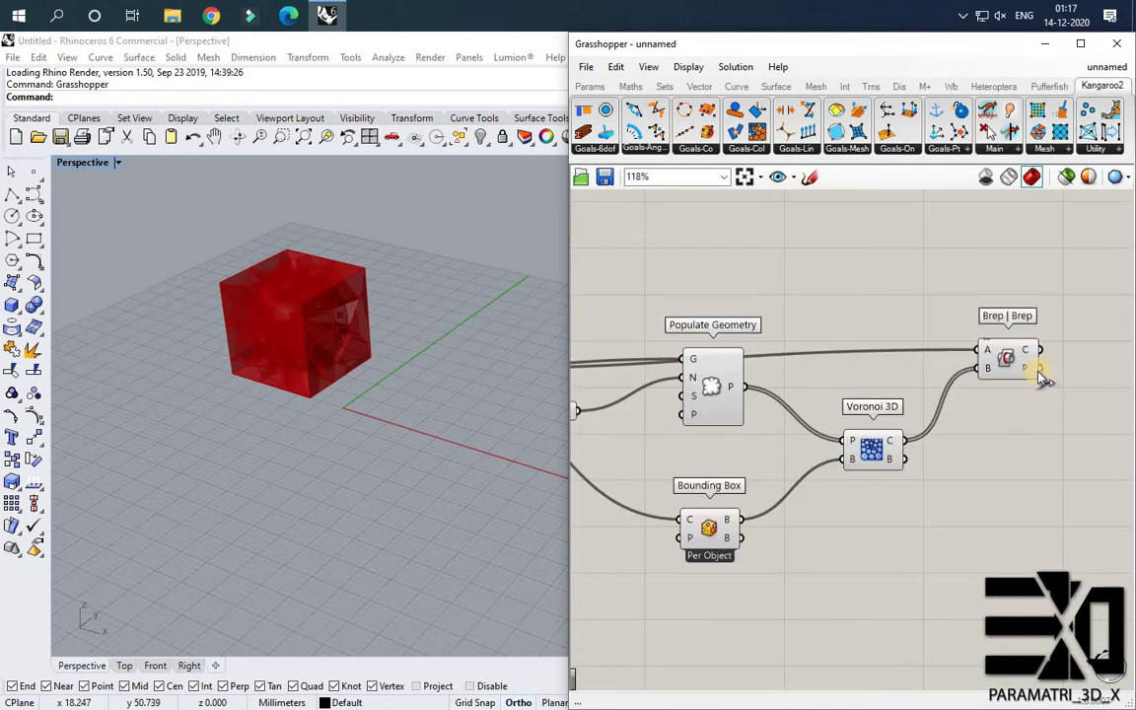
scroll(850, 365, down, 3)
scroll(836, 383, up, 3)
drag(825, 341, 826, 327)
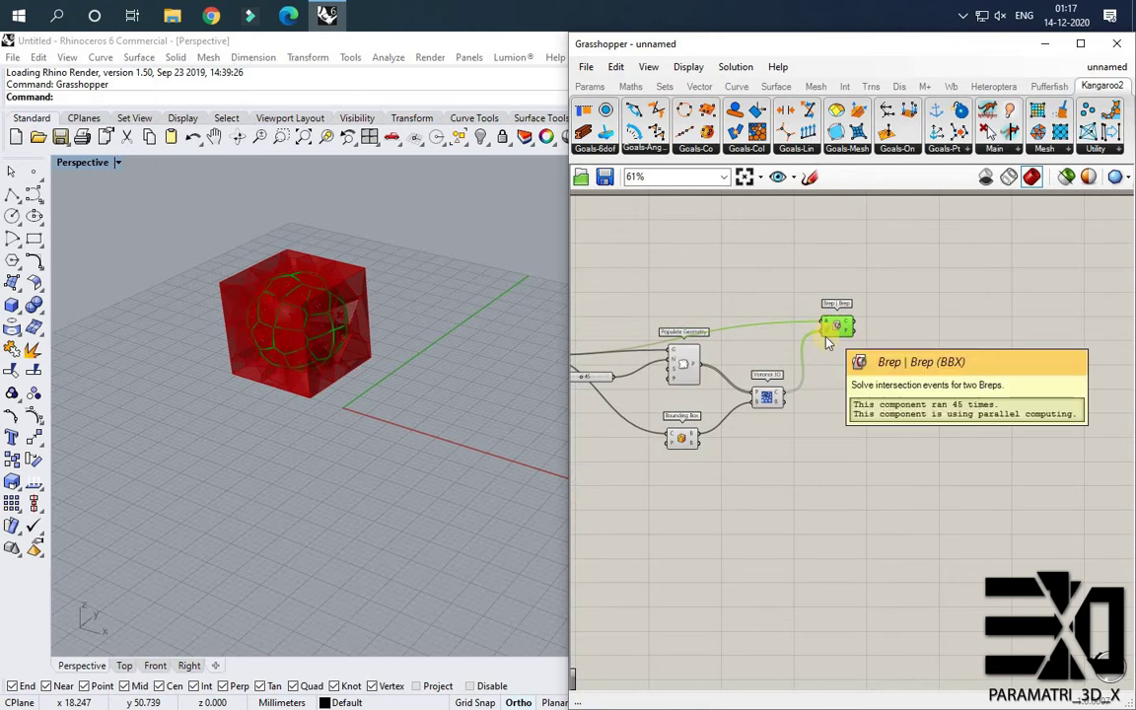
click(889, 368)
scroll(854, 375, up, 3)
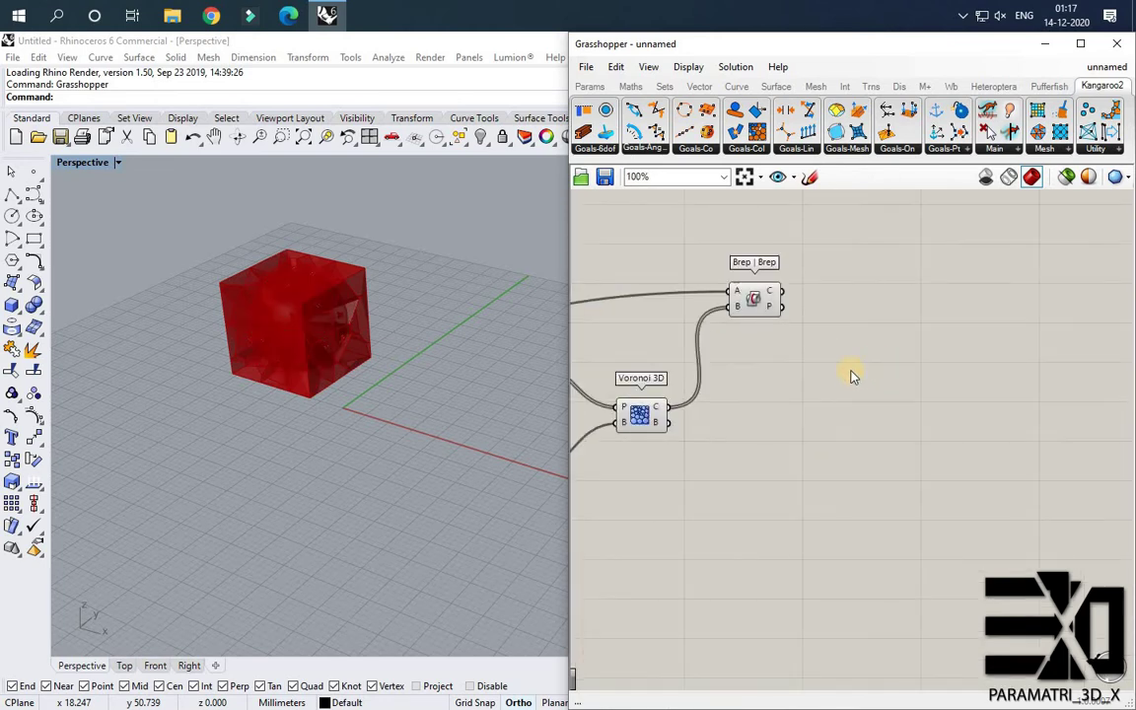
Turn off the preview of Populate Geometry, Bounding Box and Voronoi 3D, and inspect the intersection curves on the sphere.
scroll(868, 347, down, 4)
drag(657, 322, 758, 444)
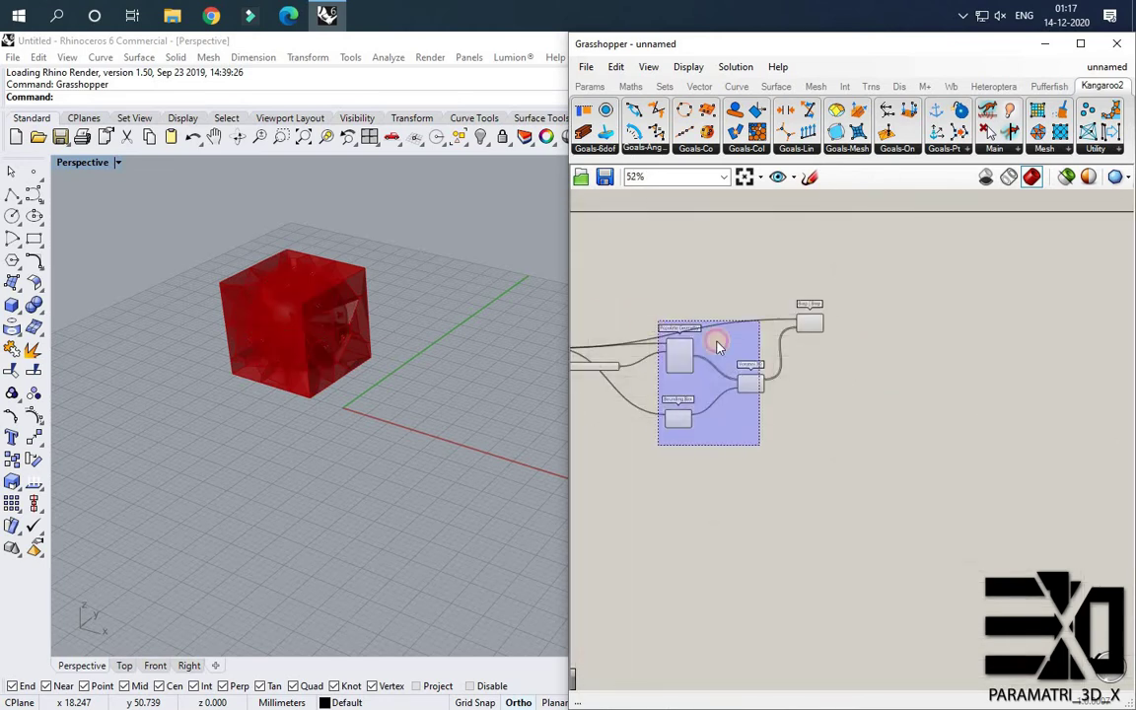
scroll(726, 339, up, 3)
right_click(727, 345)
click(786, 379)
click(878, 410)
scroll(299, 319, up, 8)
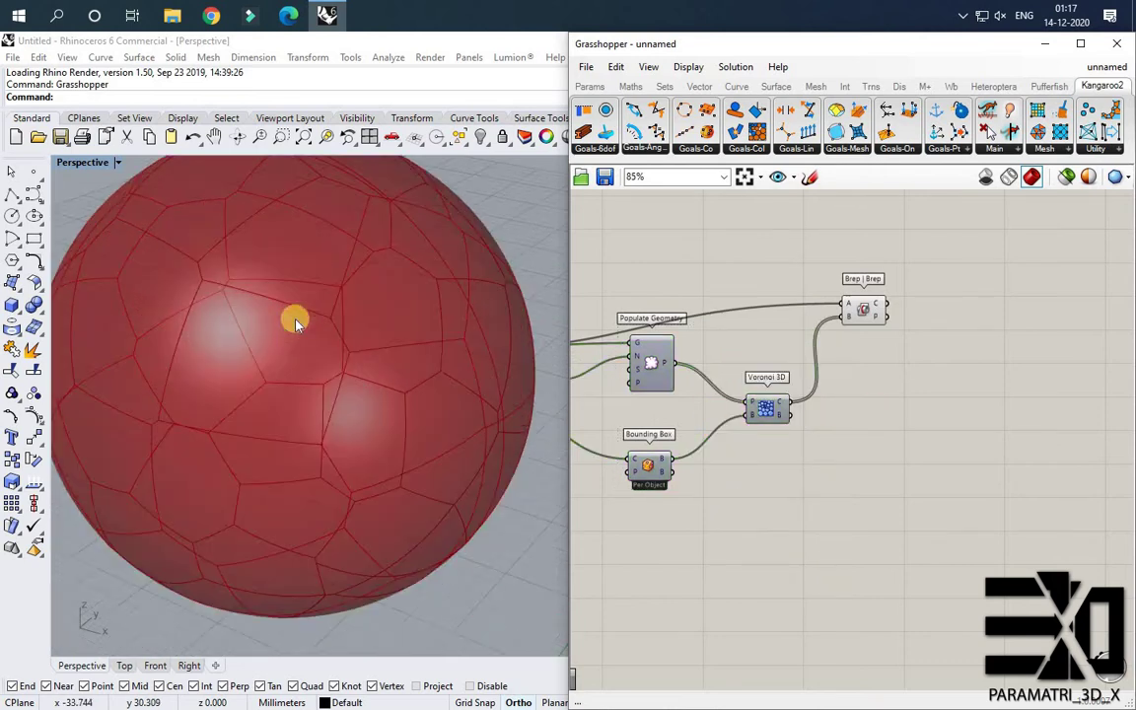
scroll(295, 324, down, 6)
right_drag(295, 324, 320, 333)
scroll(538, 326, up, 2)
scroll(870, 355, up, 3)
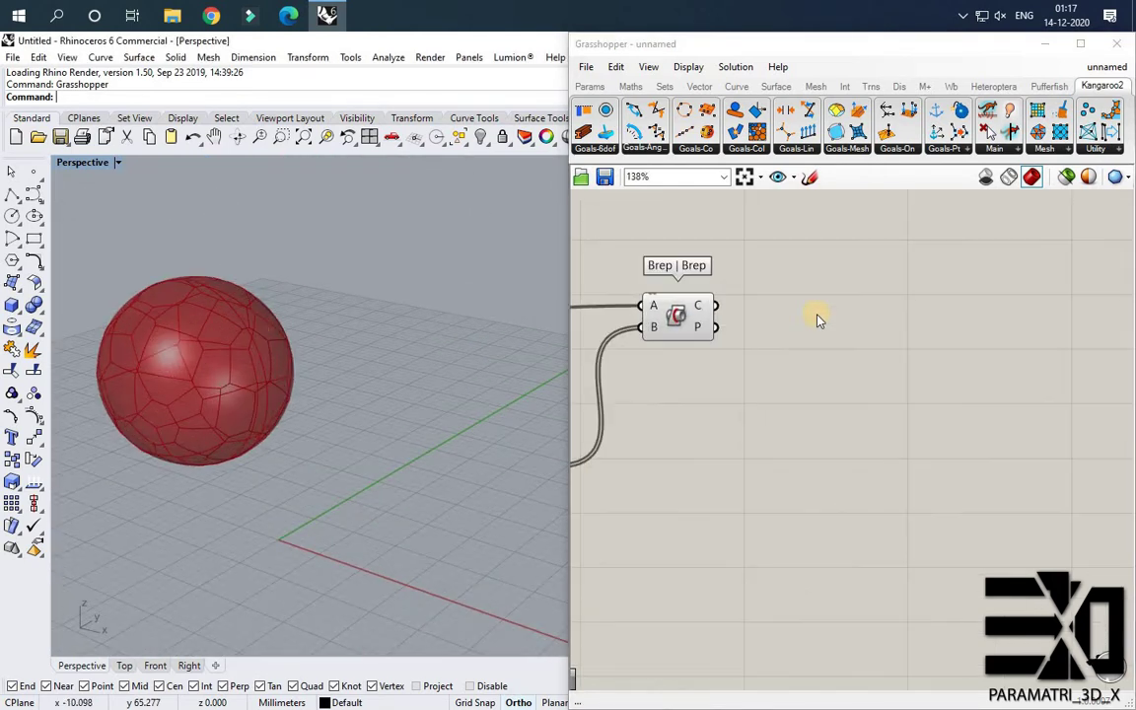
Add a Divide Curve component and connect the Brep | Brep intersection curves to its C input.
double_click(829, 327)
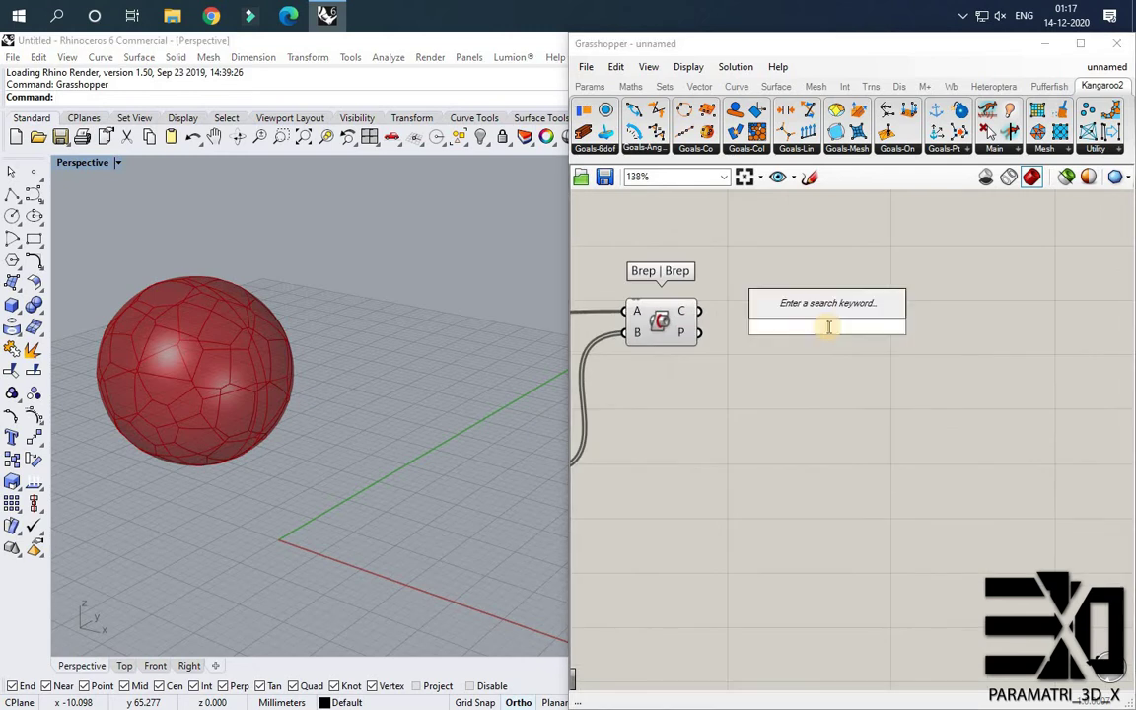
text(divi)
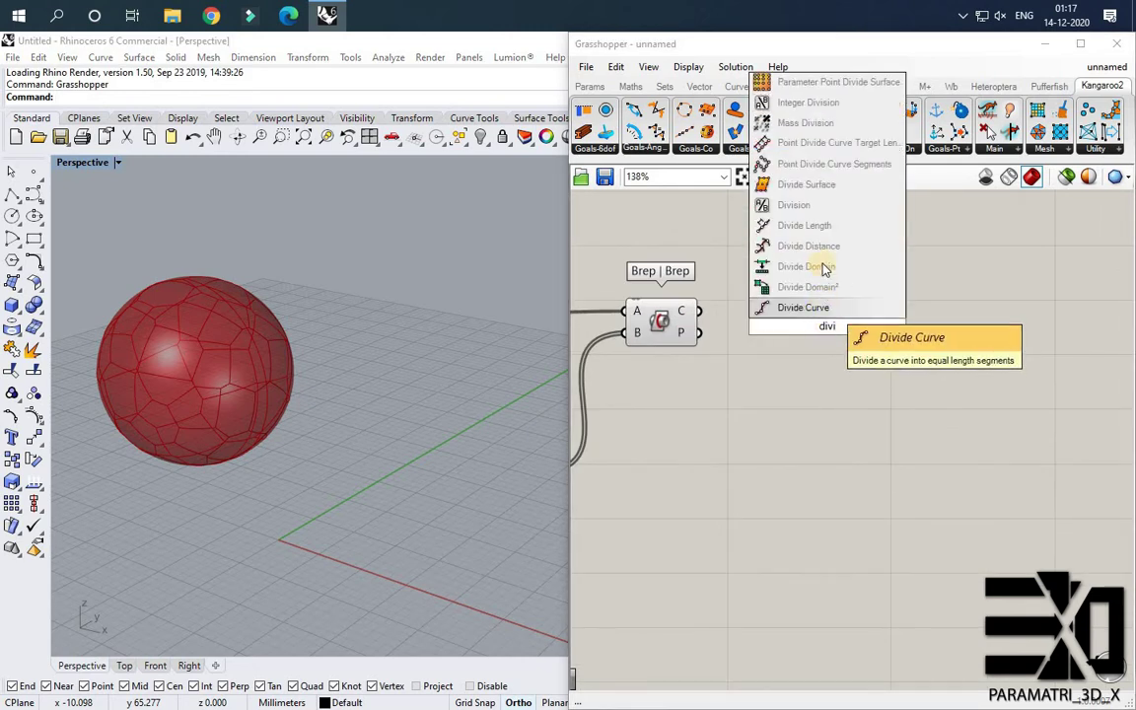
click(804, 308)
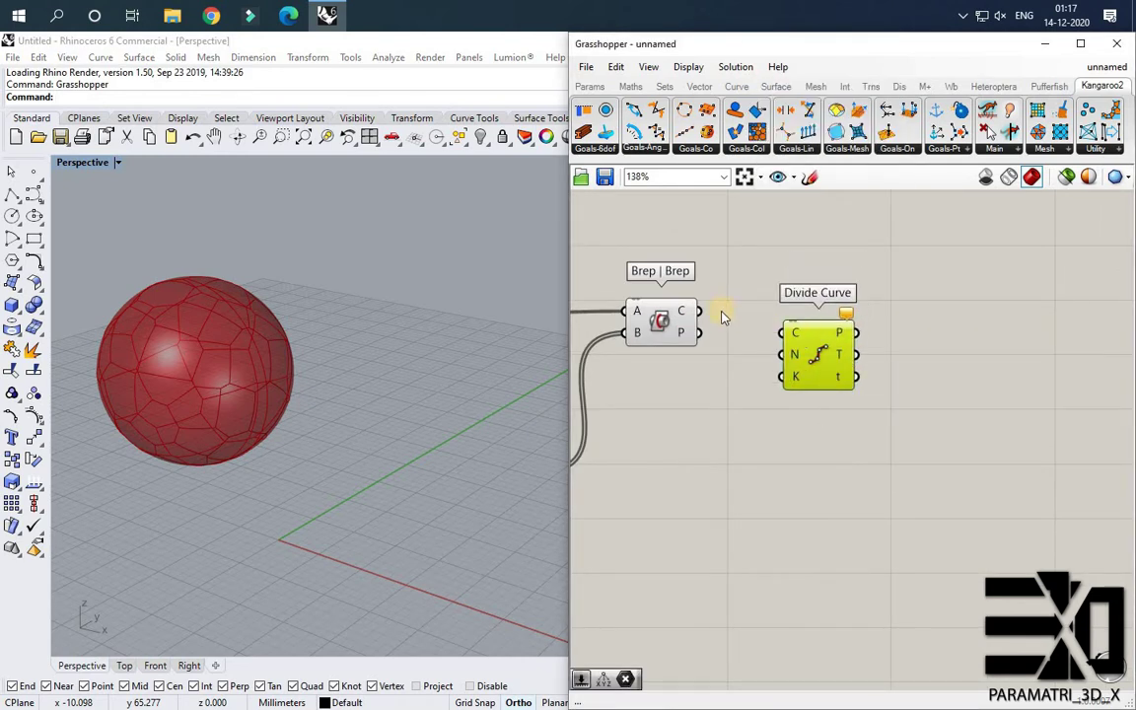
drag(700, 311, 784, 351)
click(881, 358)
scroll(881, 358, down, 1)
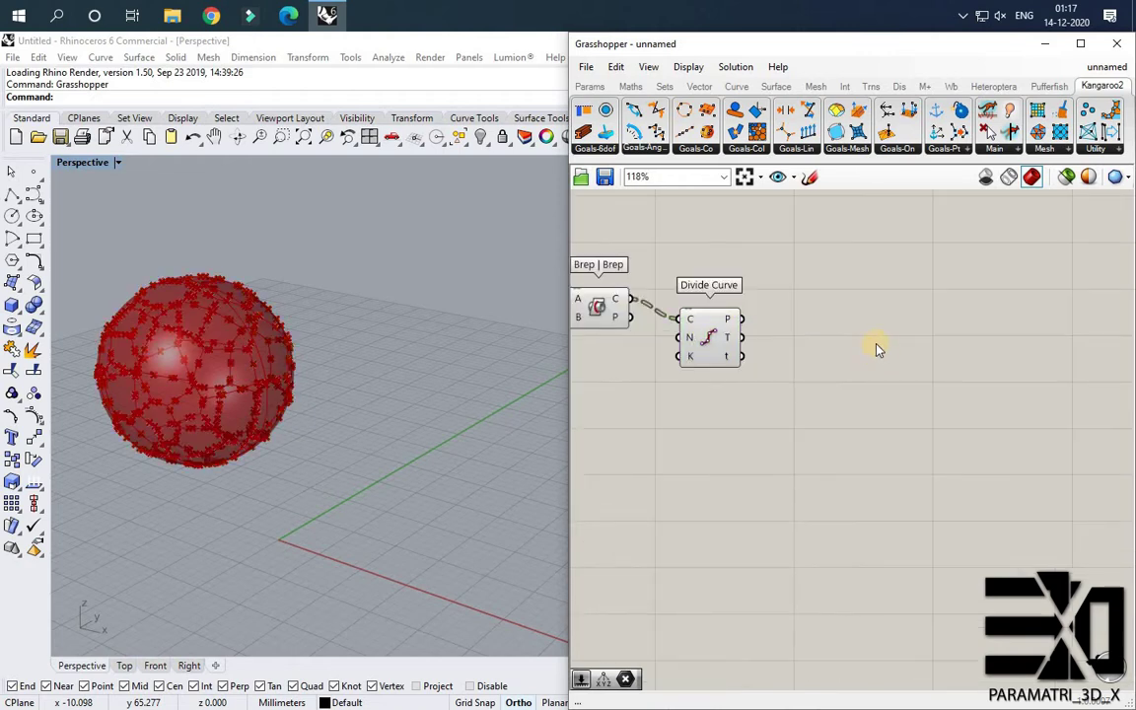
Move Divide Curve above Brep | Brep, add a number slider set to 10, and connect it to the N input.
scroll(861, 326, down, 2)
right_drag(747, 337, 928, 350)
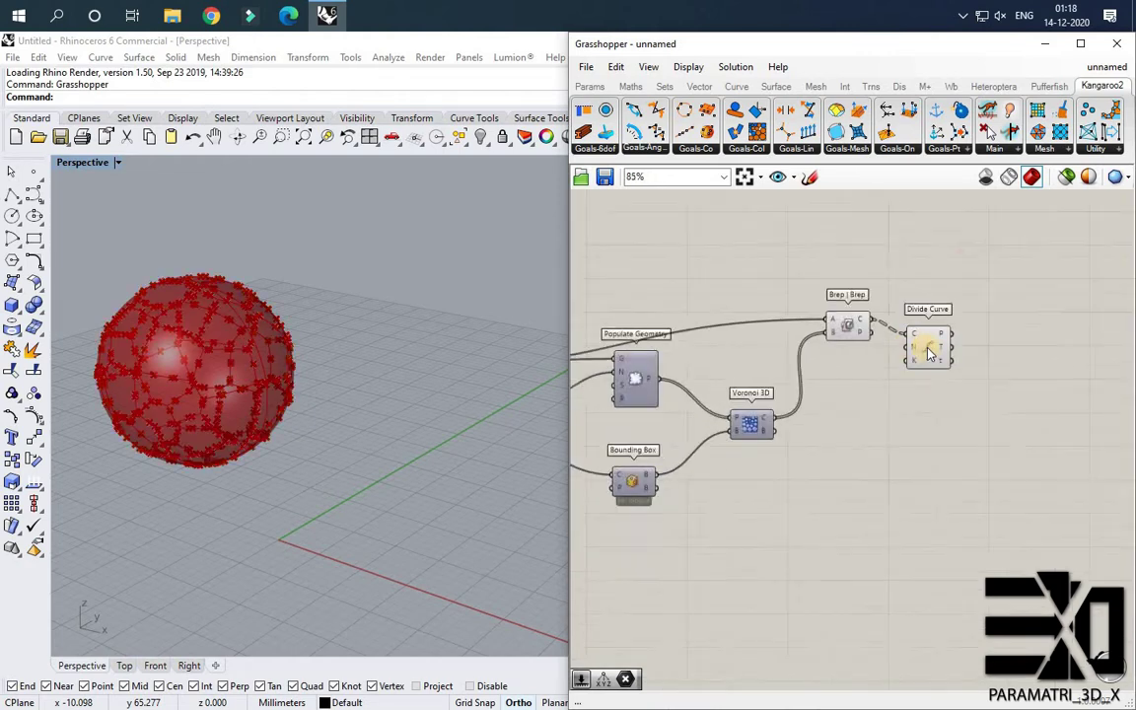
scroll(893, 346, up, 2)
drag(922, 345, 935, 254)
right_drag(908, 274, 974, 307)
scroll(779, 246, down, 1)
double_click(780, 246)
text(10)
key(Return)
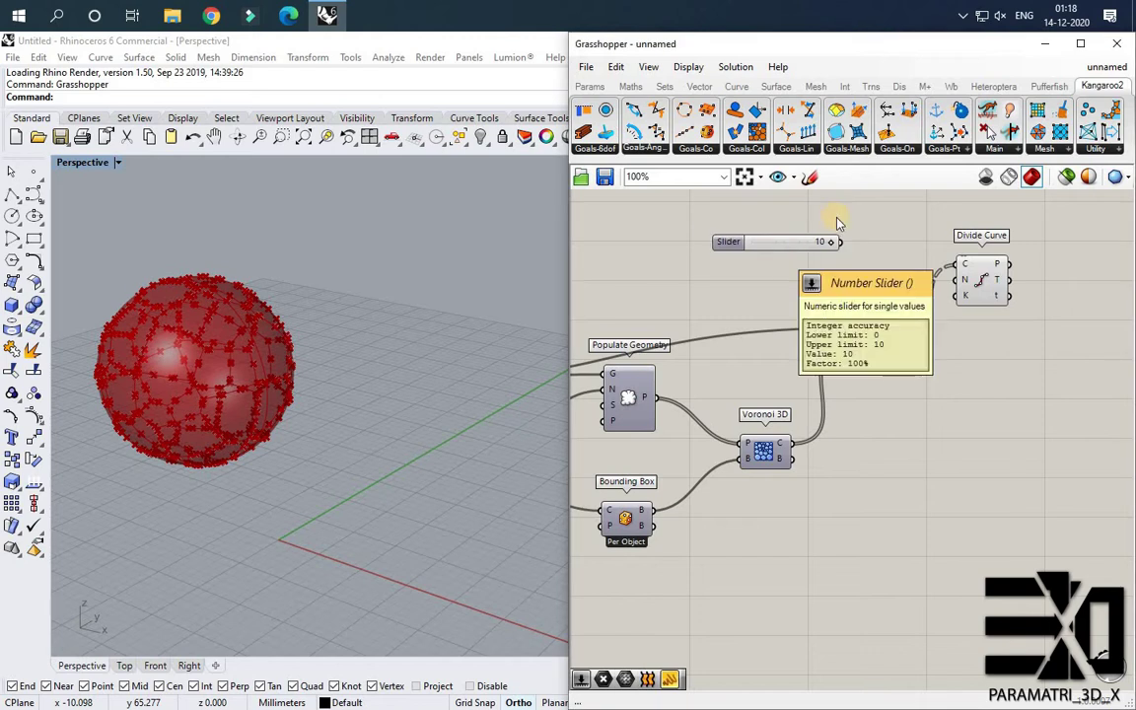
drag(841, 243, 1006, 252)
scroll(972, 307, down, 4)
right_drag(995, 323, 875, 325)
drag(872, 298, 891, 279)
scroll(885, 325, up, 2)
scroll(977, 307, down, 1)
right_drag(976, 307, 862, 314)
scroll(858, 317, up, 1)
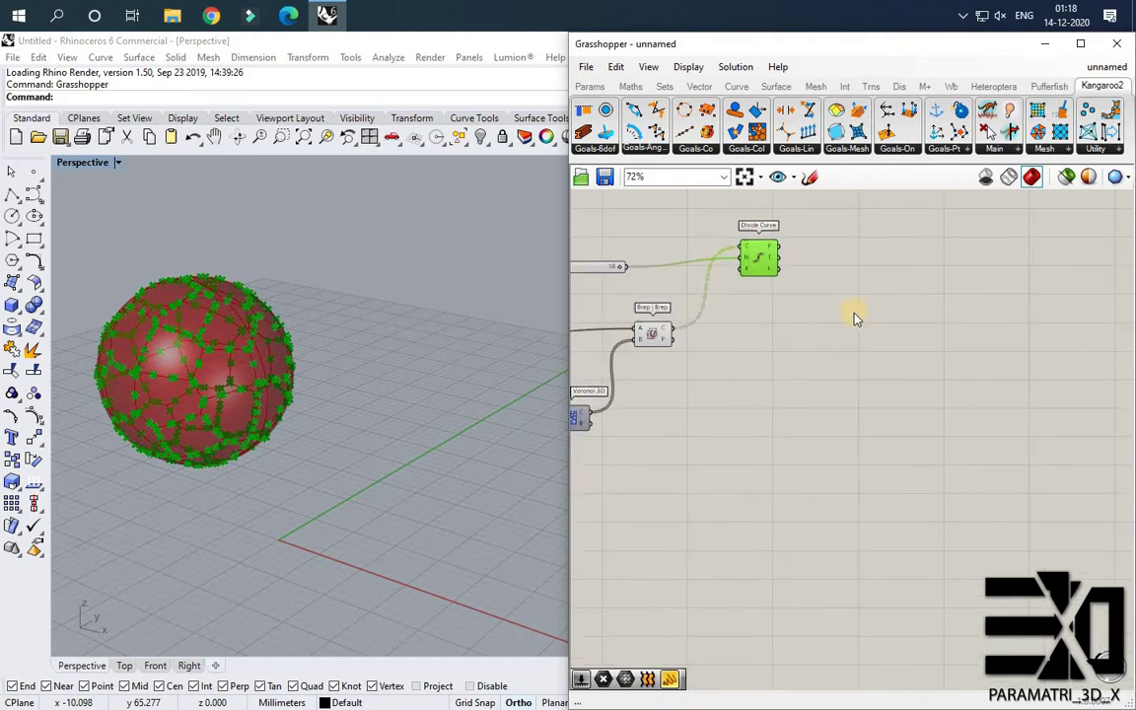
Add a Nurbs Curve component and connect the Divide Curve points to its V input.
right_drag(912, 267, 833, 287)
double_click(771, 286)
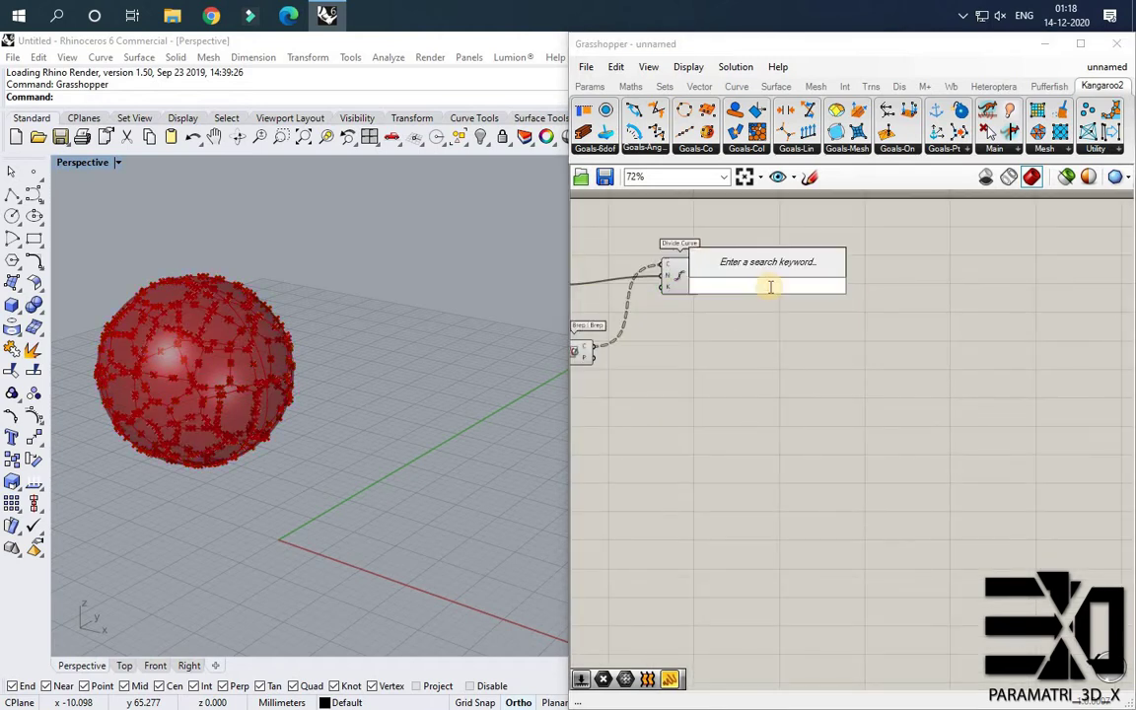
text(nurbs)
key(Return)
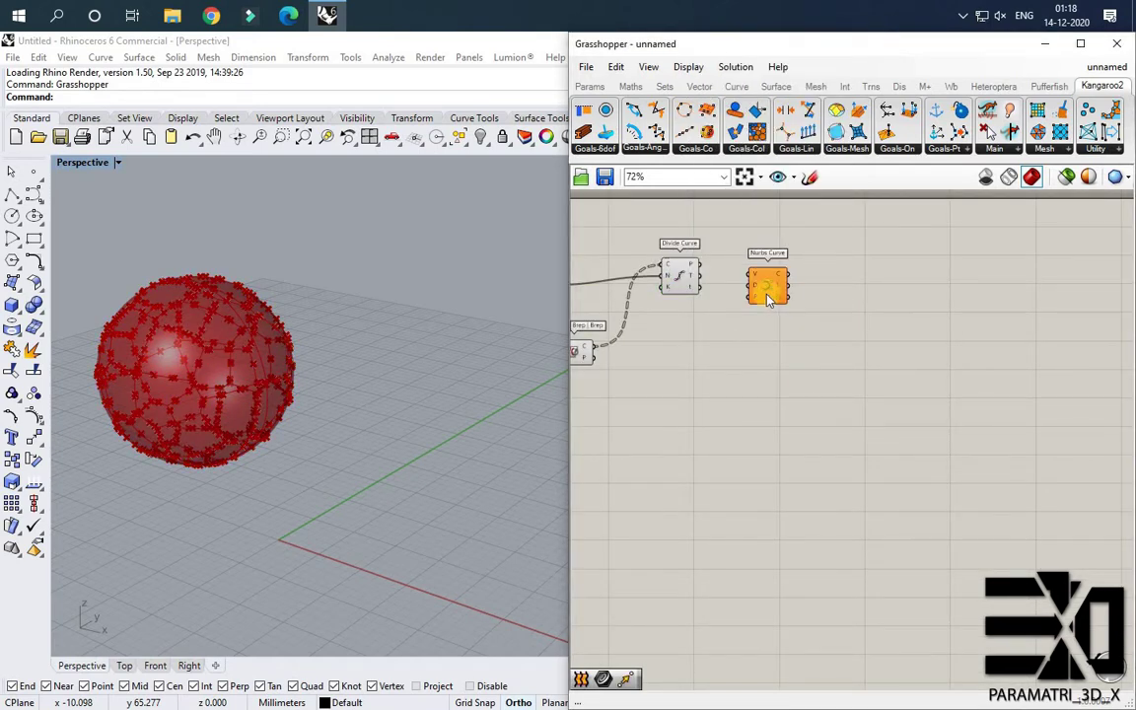
scroll(784, 286, up, 2)
drag(746, 292, 751, 311)
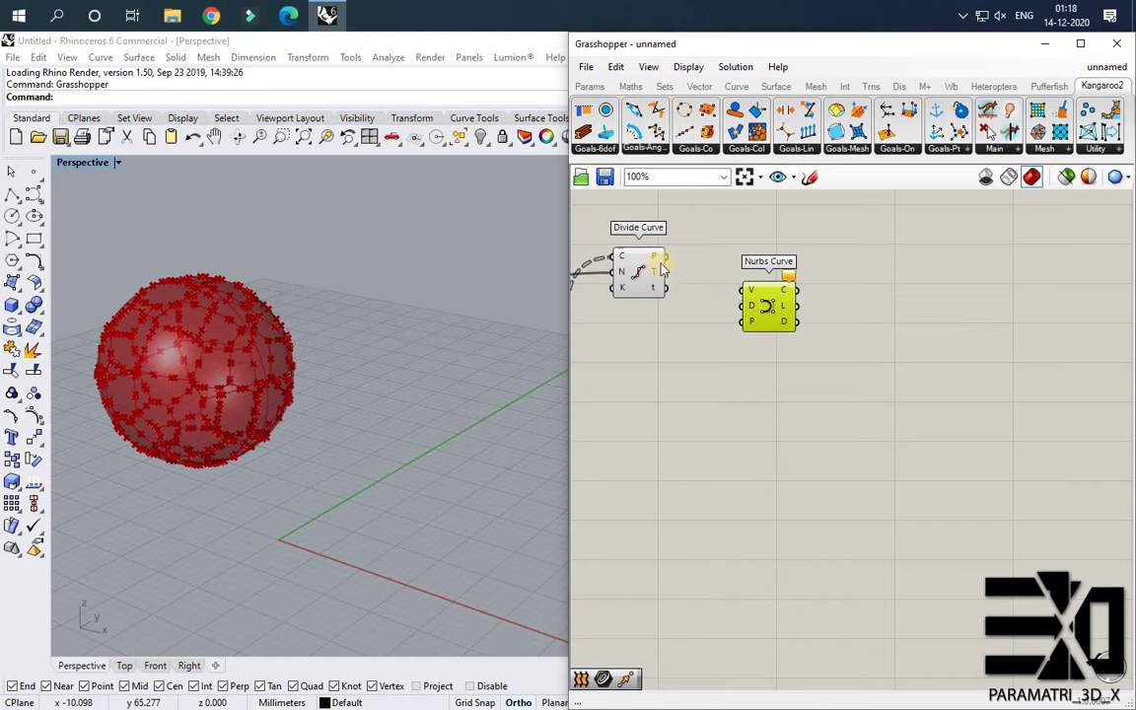
drag(665, 256, 767, 279)
scroll(959, 371, down, 3)
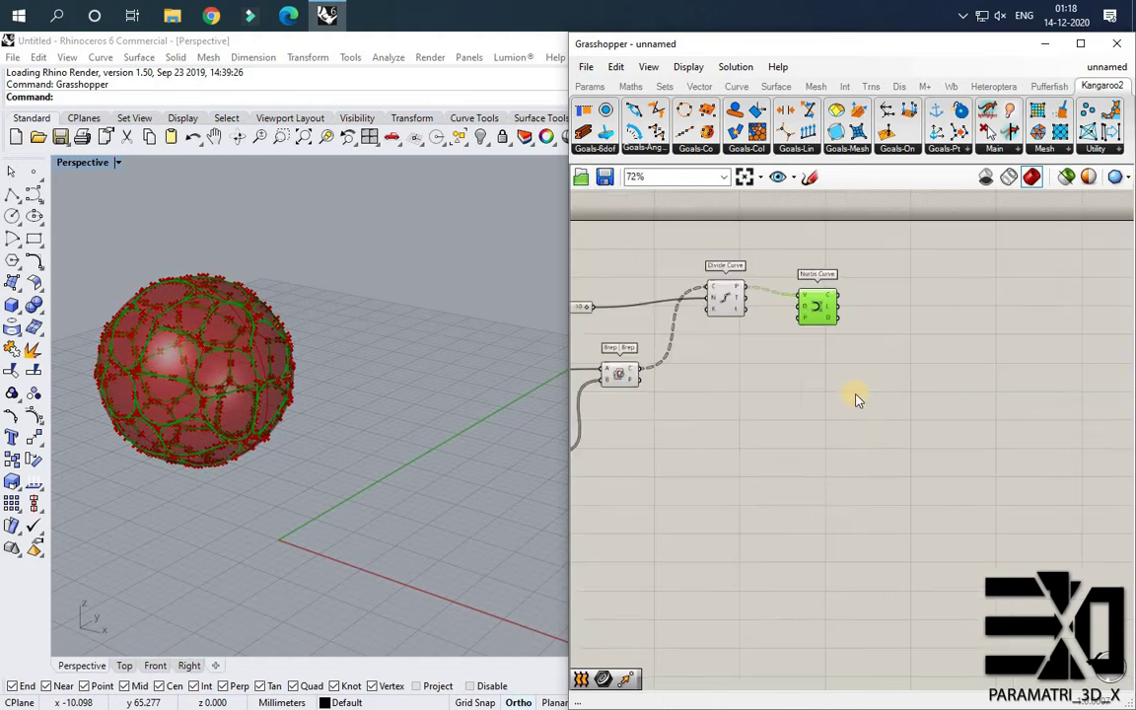
Turn off the preview of the Brep | Brep and Divide Curve components.
drag(794, 428, 647, 259)
scroll(698, 321, up, 3)
middle_click(761, 363)
click(903, 338)
click(904, 335)
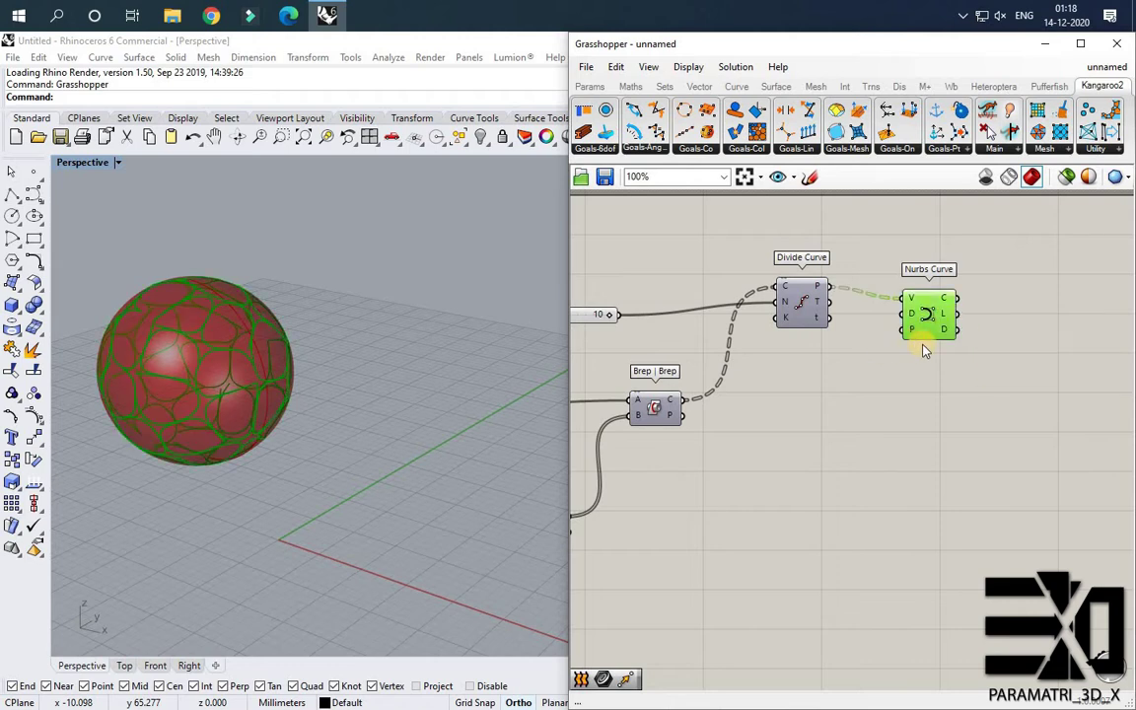
scroll(907, 345, down, 3)
scroll(914, 353, up, 2)
Add a Boolean Toggle, connect it to the P input of Nurbs Curve, and set it to True.
right_drag(890, 371, 950, 436)
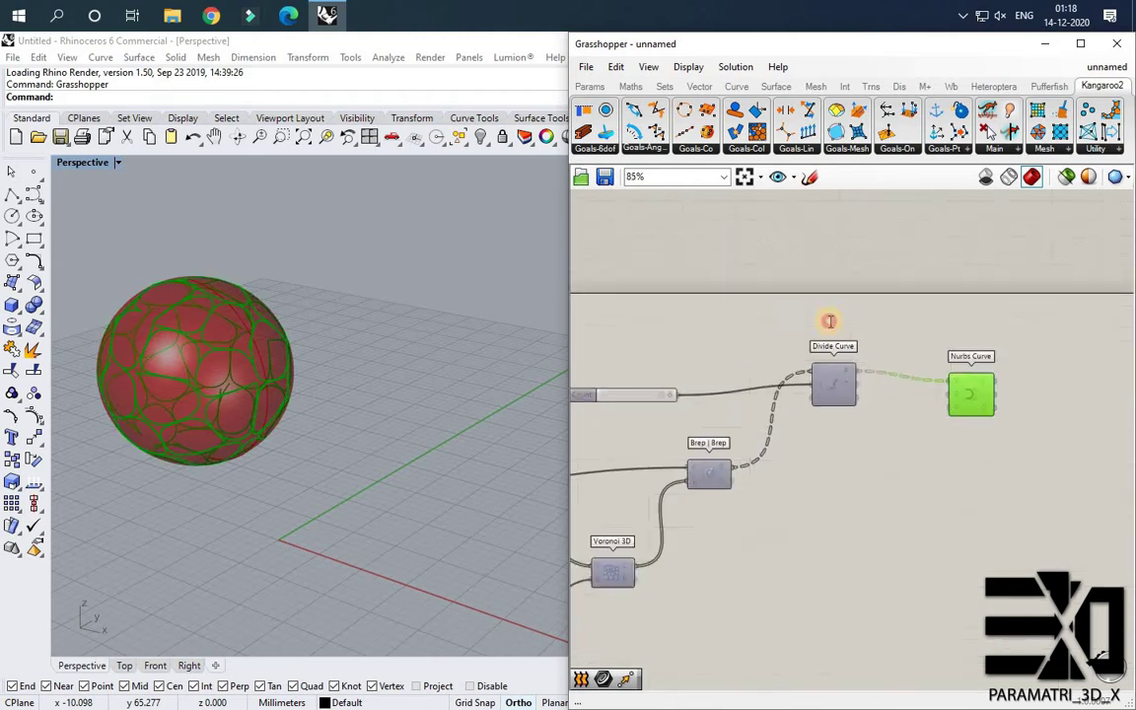
double_click(829, 322)
text(bool)
click(834, 282)
drag(873, 326, 949, 408)
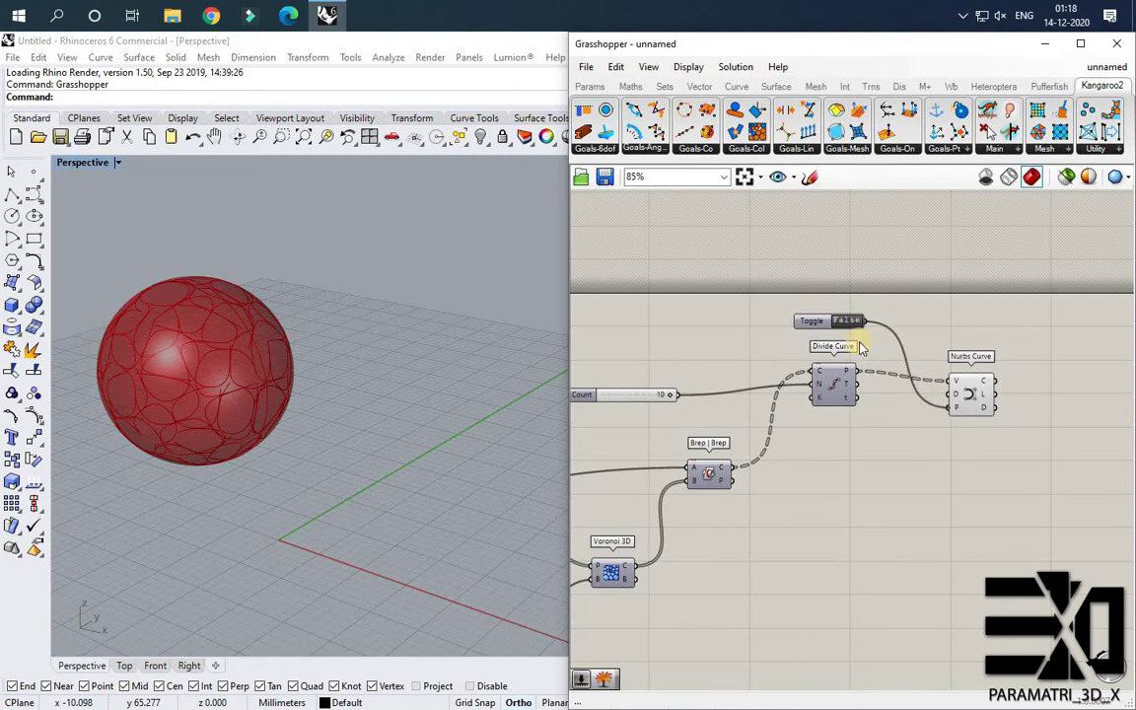
scroll(1062, 413, up, 1)
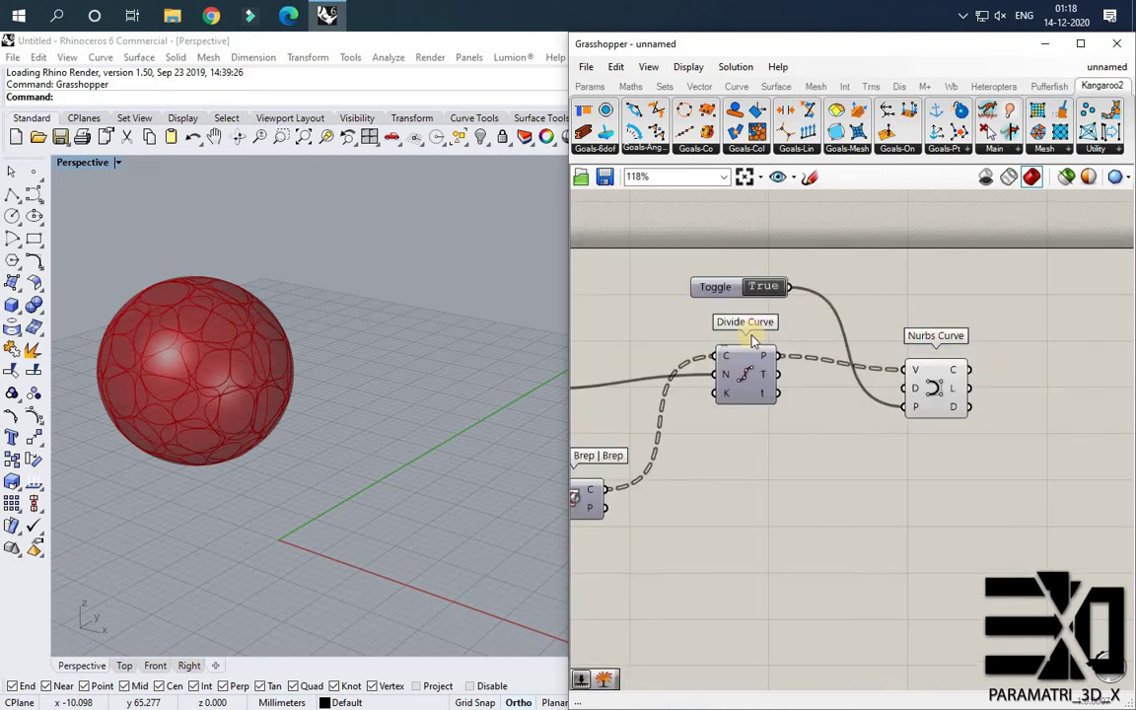
scroll(747, 298, down, 4)
scroll(779, 368, up, 2)
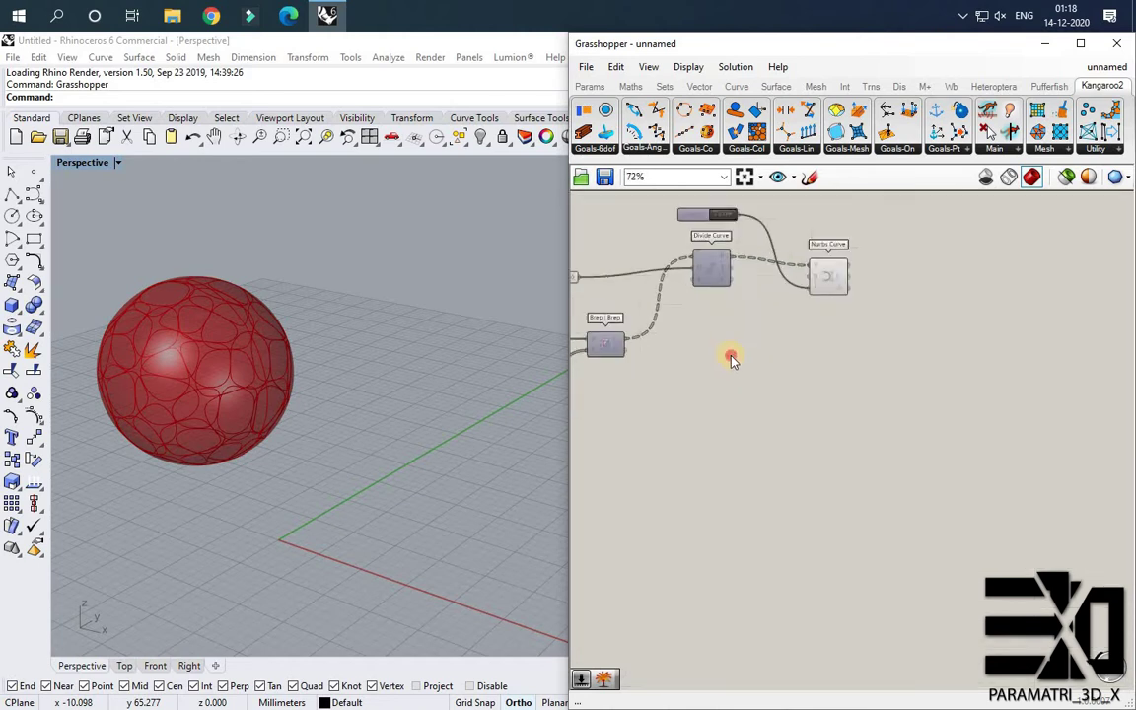
Add a Discontinuity component below Divide Curve and connect the Brep | Brep intersection curves to its C input.
double_click(732, 355)
text(disco)
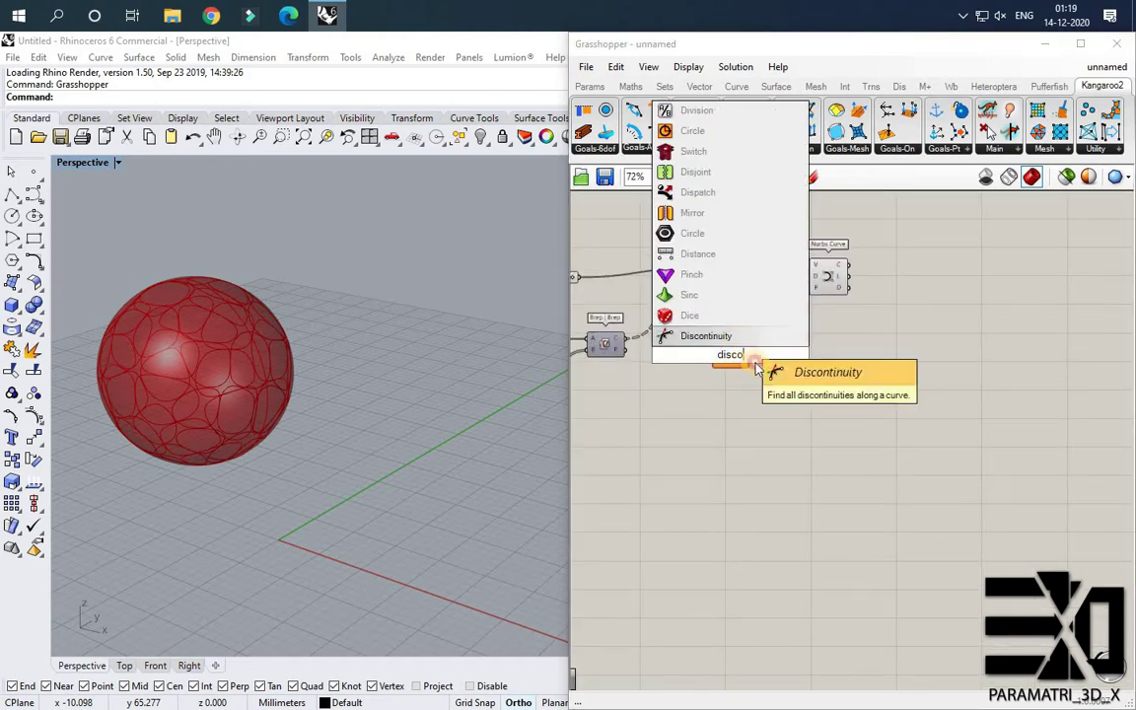
click(752, 339)
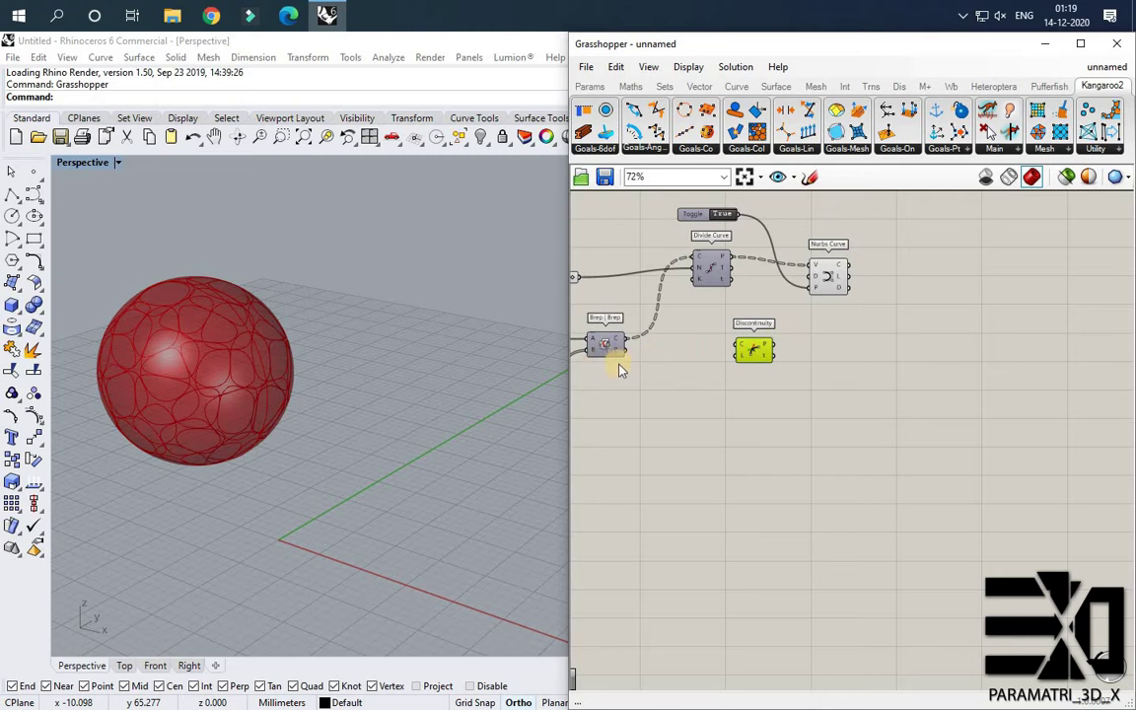
drag(625, 338, 709, 381)
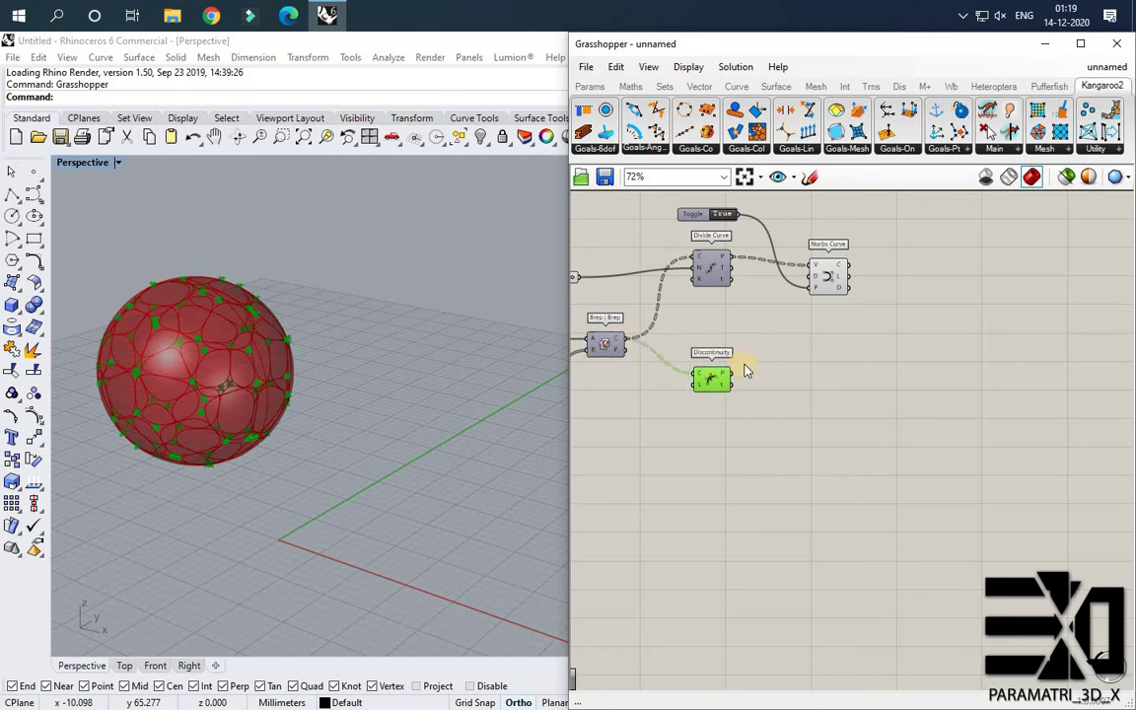
Add a PolyLine component and connect the Discontinuity points to its V input.
double_click(809, 374)
text(pol)
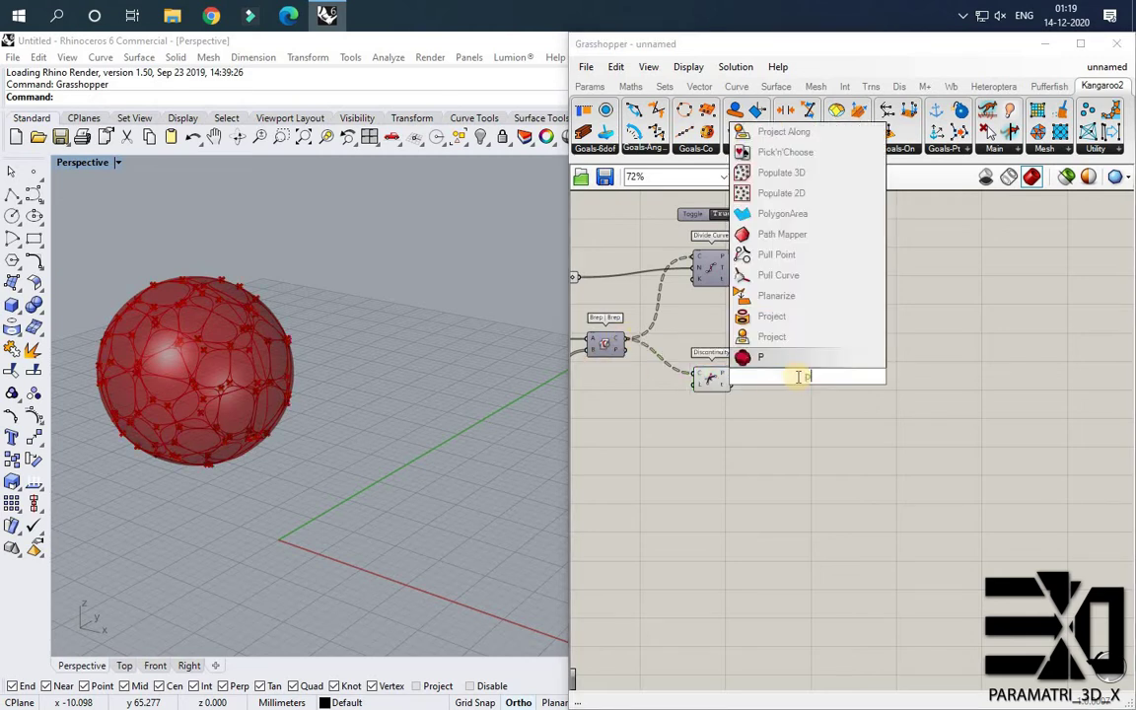
click(776, 193)
drag(731, 372, 794, 393)
scroll(710, 192, down, 1)
Copy the True toggle below Discontinuity and connect the copy to the C input of PolyLine.
click(720, 208)
scroll(719, 207, up, 1)
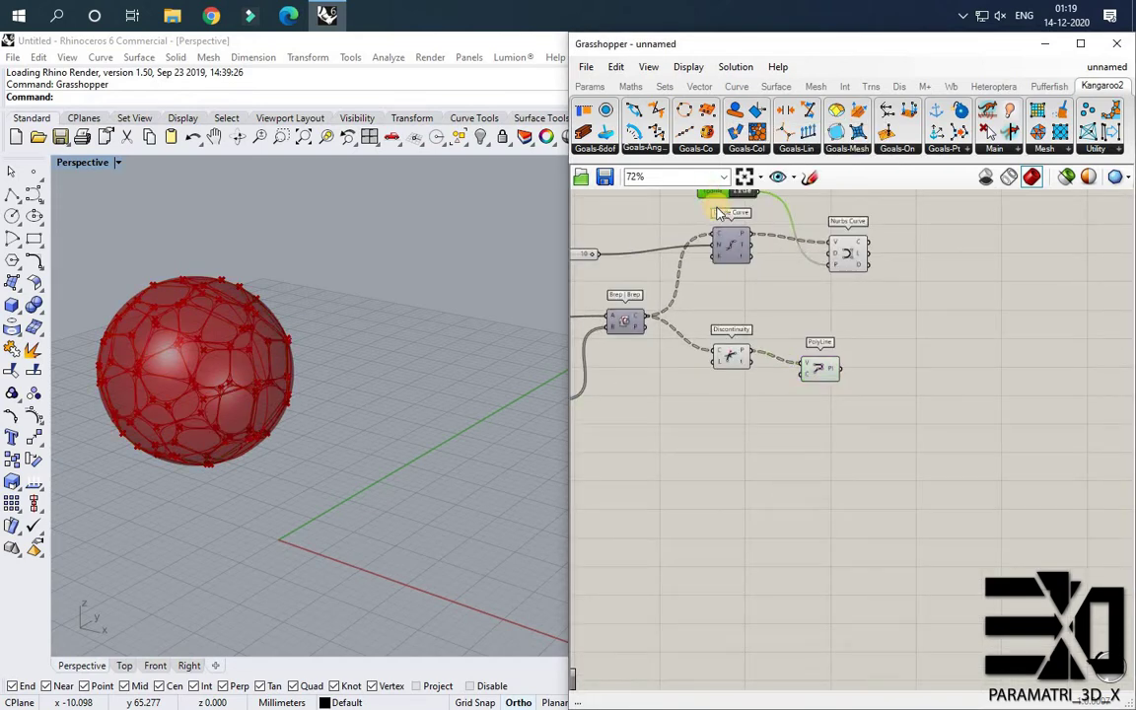
scroll(753, 267, down, 1)
alt+drag(733, 237, 820, 374)
scroll(779, 413, up, 3)
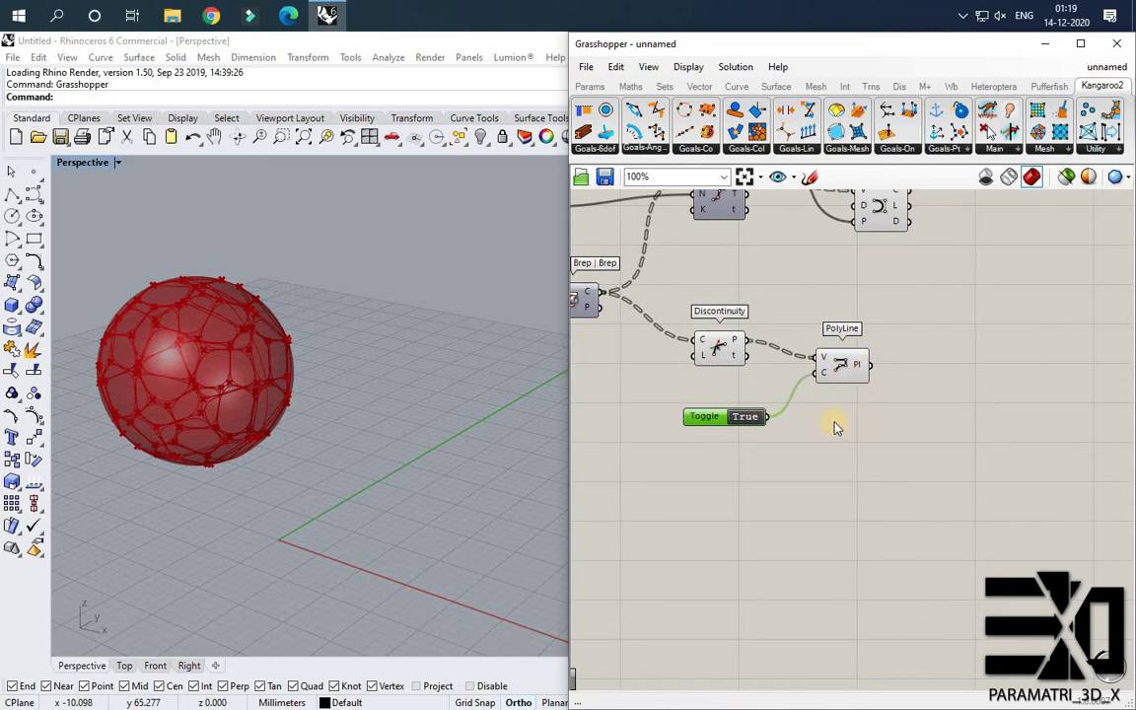
scroll(690, 443, down, 1)
scroll(903, 370, up, 1)
Add a Polygon Center component after PolyLine and connect the PolyLine output to its P input.
double_click(800, 464)
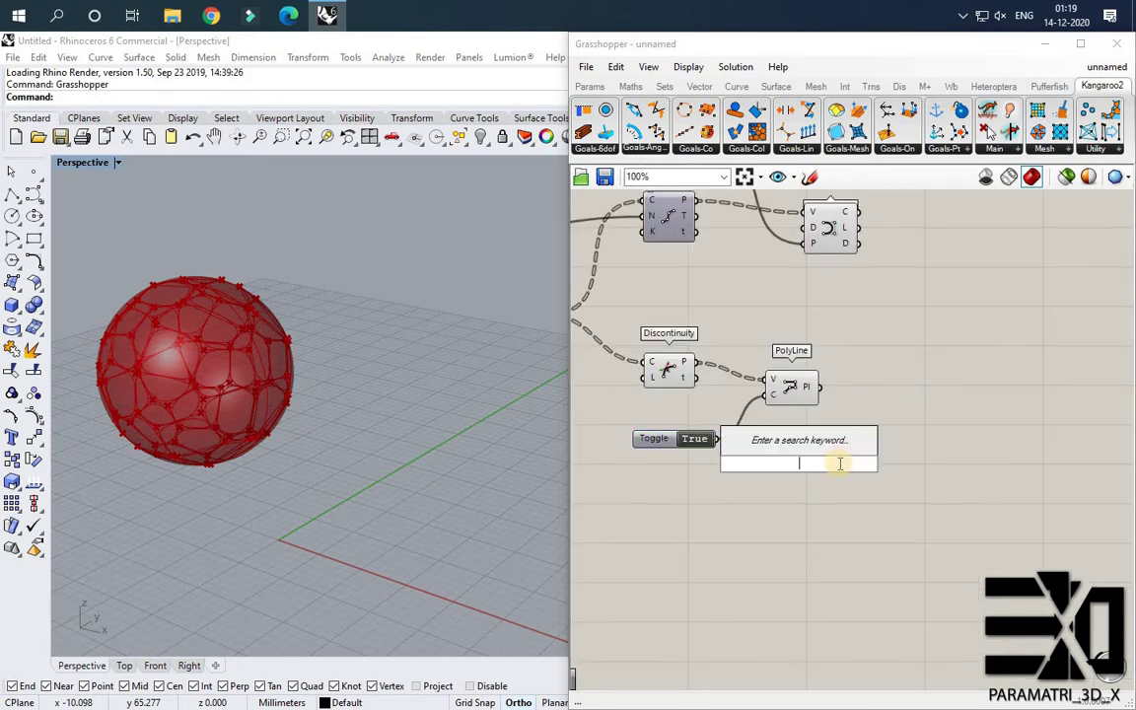
text(po)
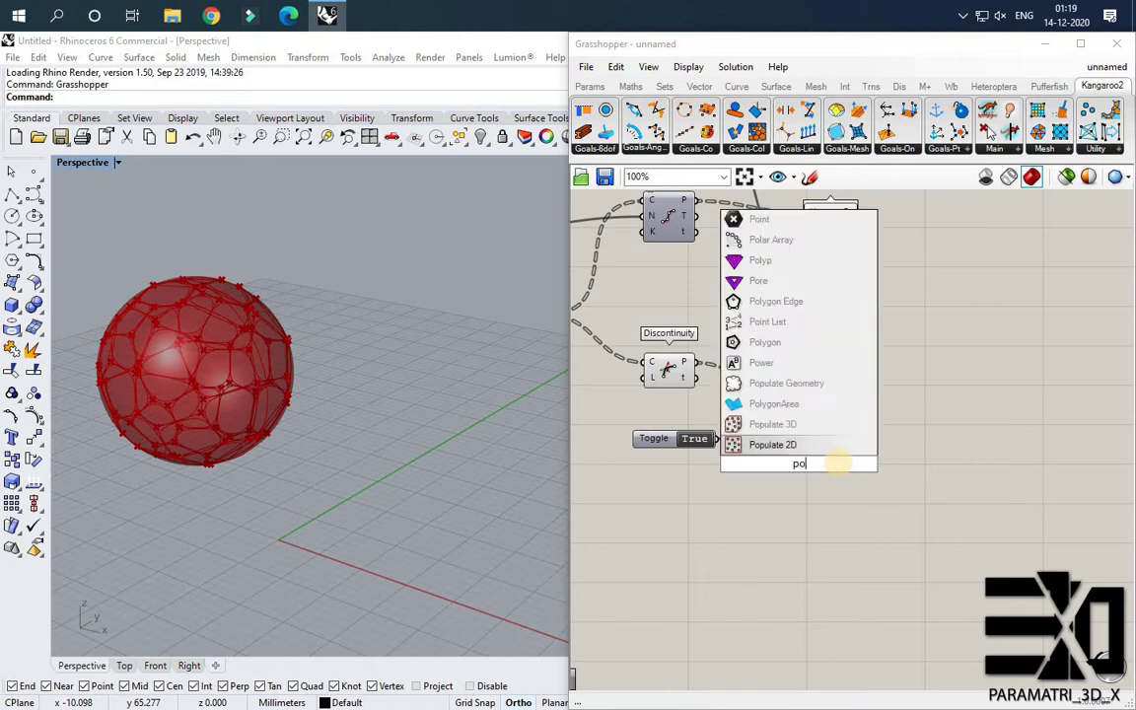
text(lygoncen)
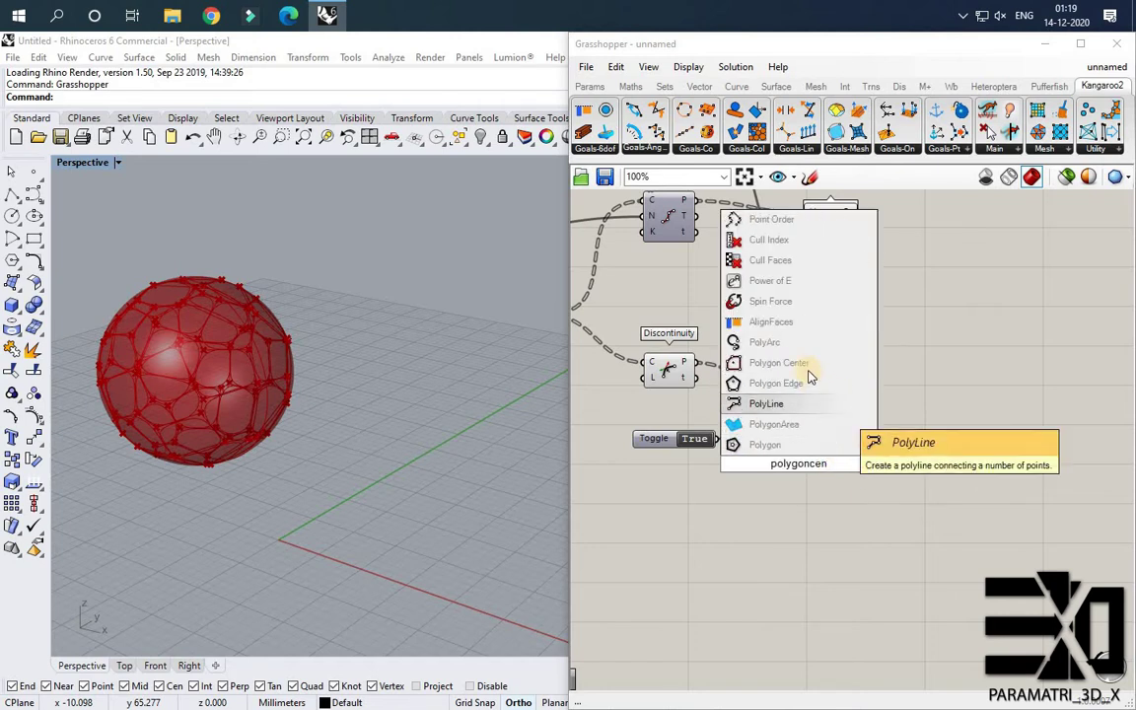
click(808, 367)
drag(806, 454, 905, 400)
drag(819, 387, 874, 407)
scroll(946, 388, down, 1)
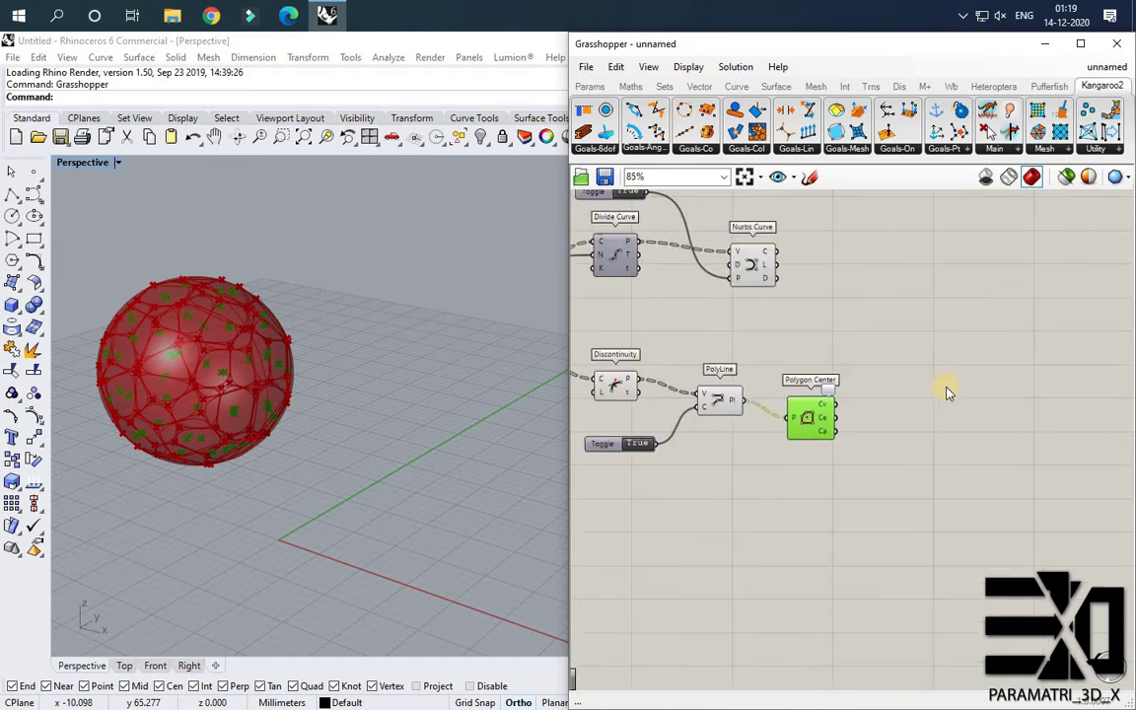
Add a Scale component, connecting the Nurbs Curve C output to G and the Polygon Center Cv output to C.
double_click(936, 308)
text(sca)
key(Return)
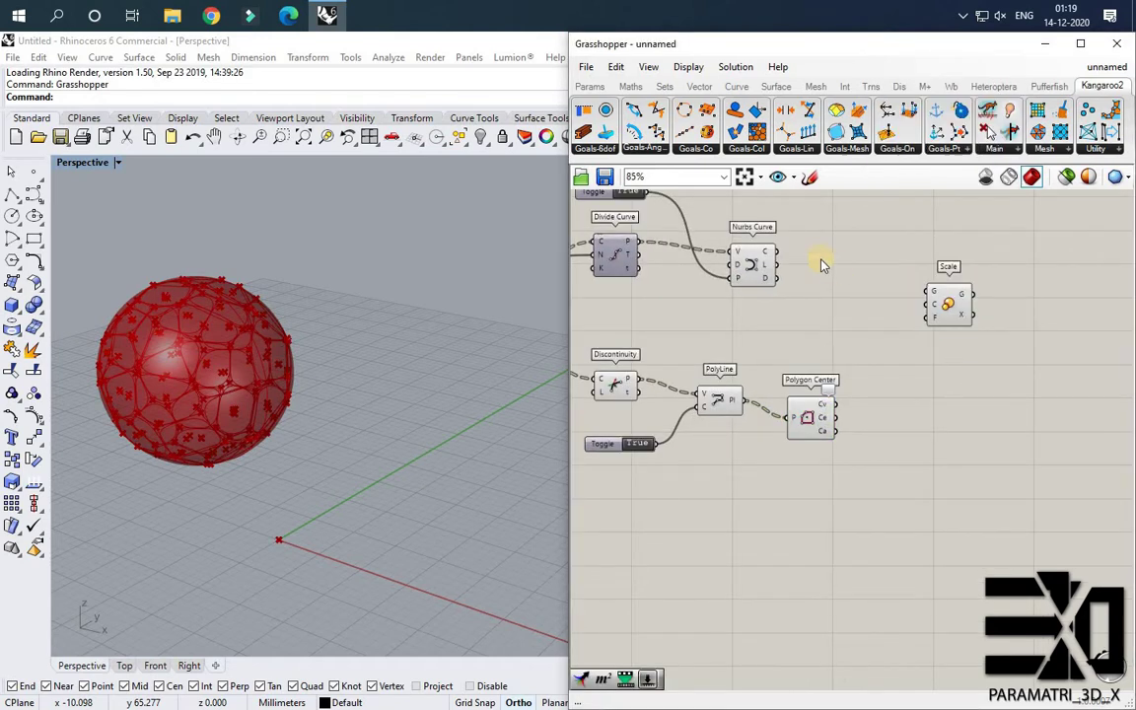
drag(783, 257, 838, 404)
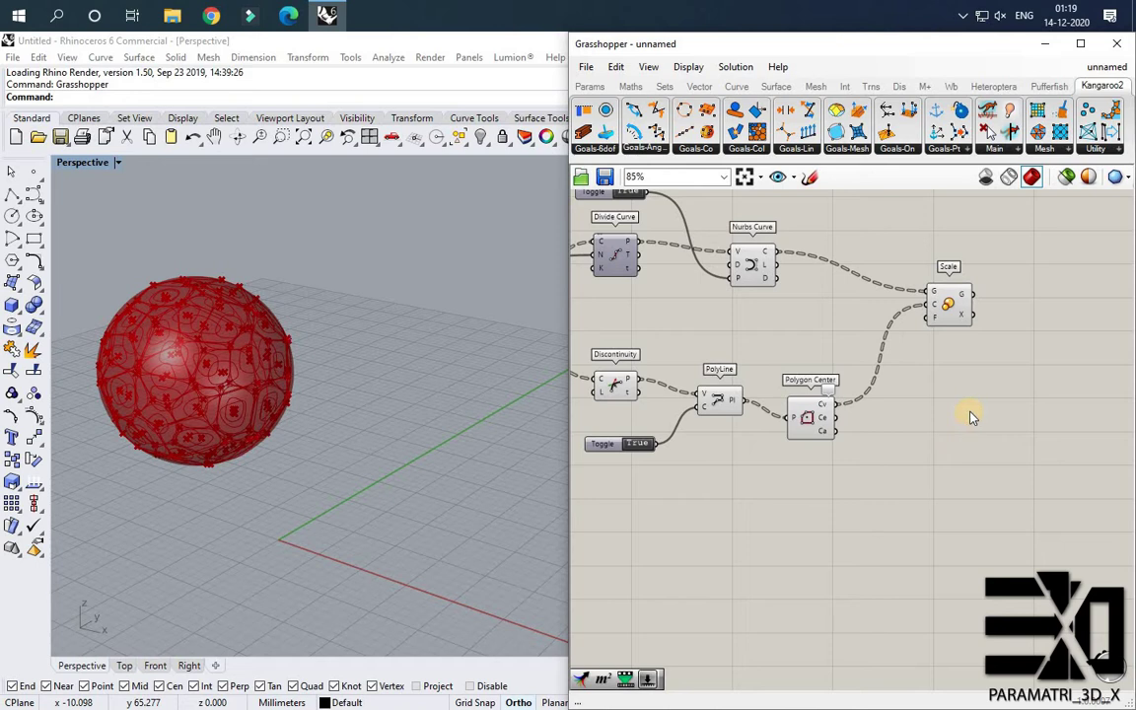
Add a number slider set to 0.80 and connect it to the F input of Scale.
scroll(972, 418, down, 1)
right_drag(1034, 353, 862, 382)
scroll(670, 385, up, 2)
double_click(653, 352)
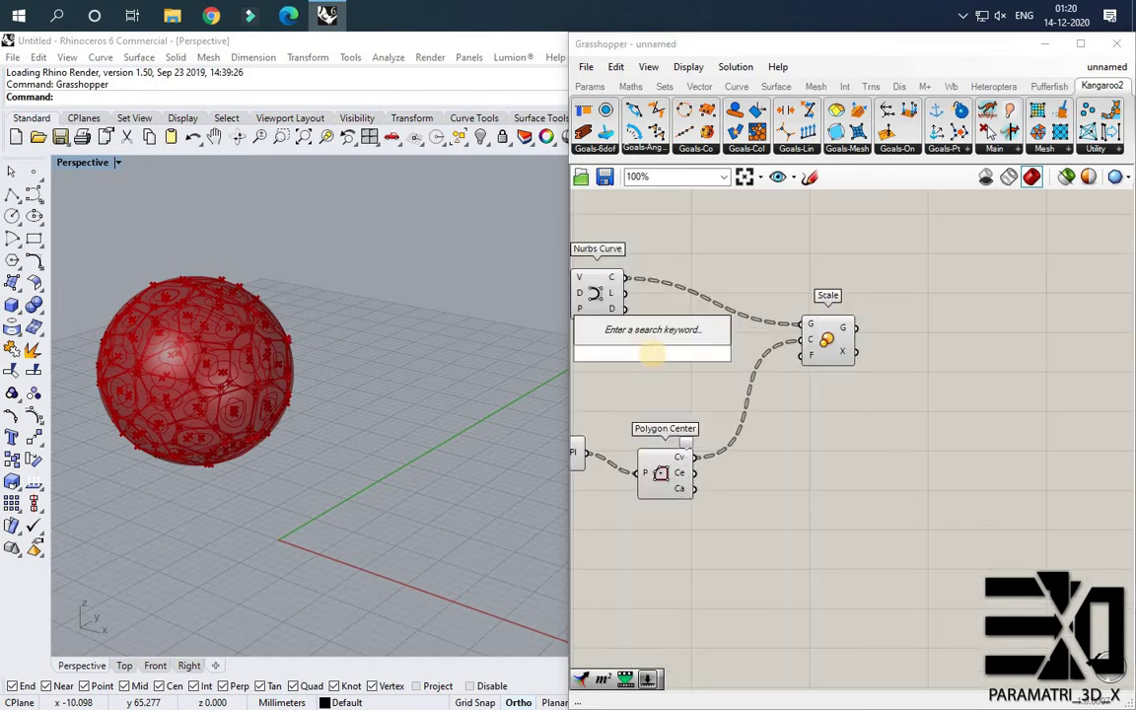
text(0.8)
key(Return)
drag(720, 358, 803, 355)
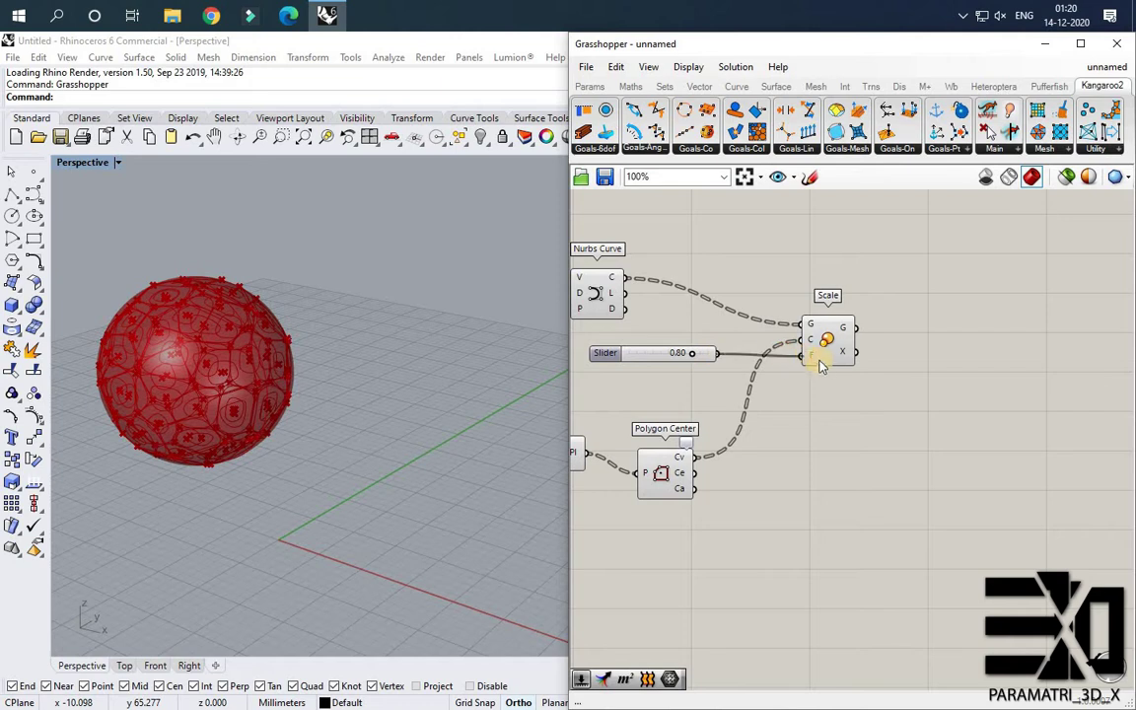
Turn off the preview of the components preceding Scale, including Nurbs Curve, PolyLine and Polygon Center.
scroll(716, 338, down, 3)
drag(632, 284, 821, 466)
scroll(787, 398, up, 3)
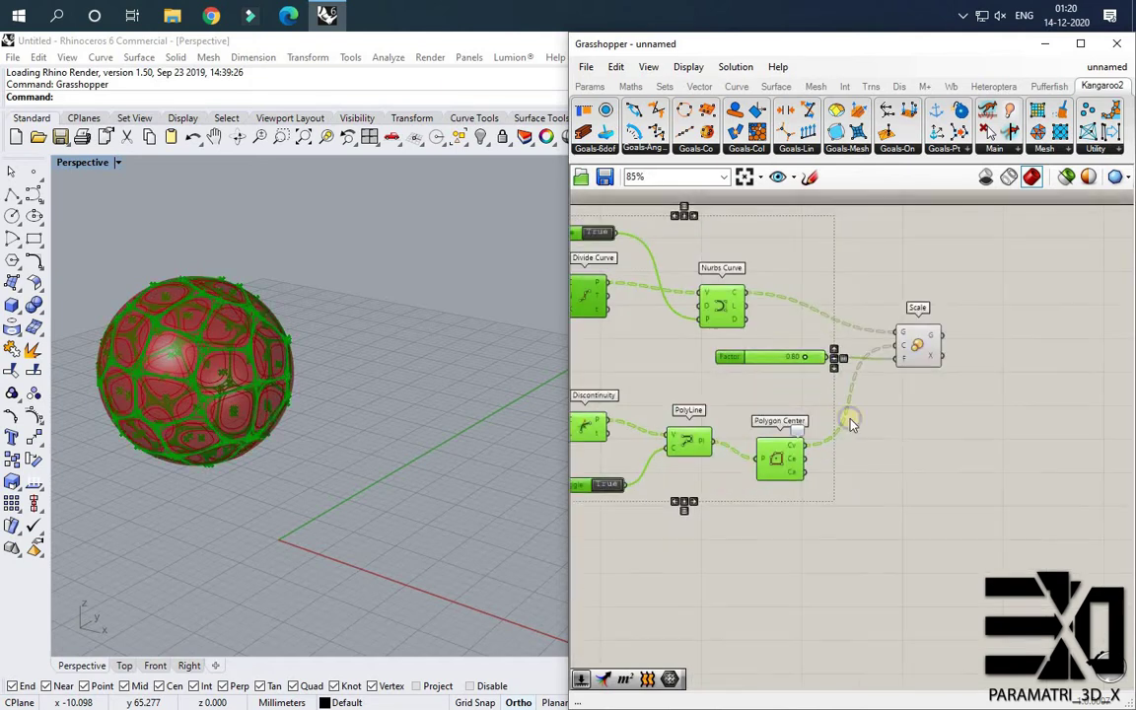
middle_click(915, 515)
click(943, 452)
click(936, 439)
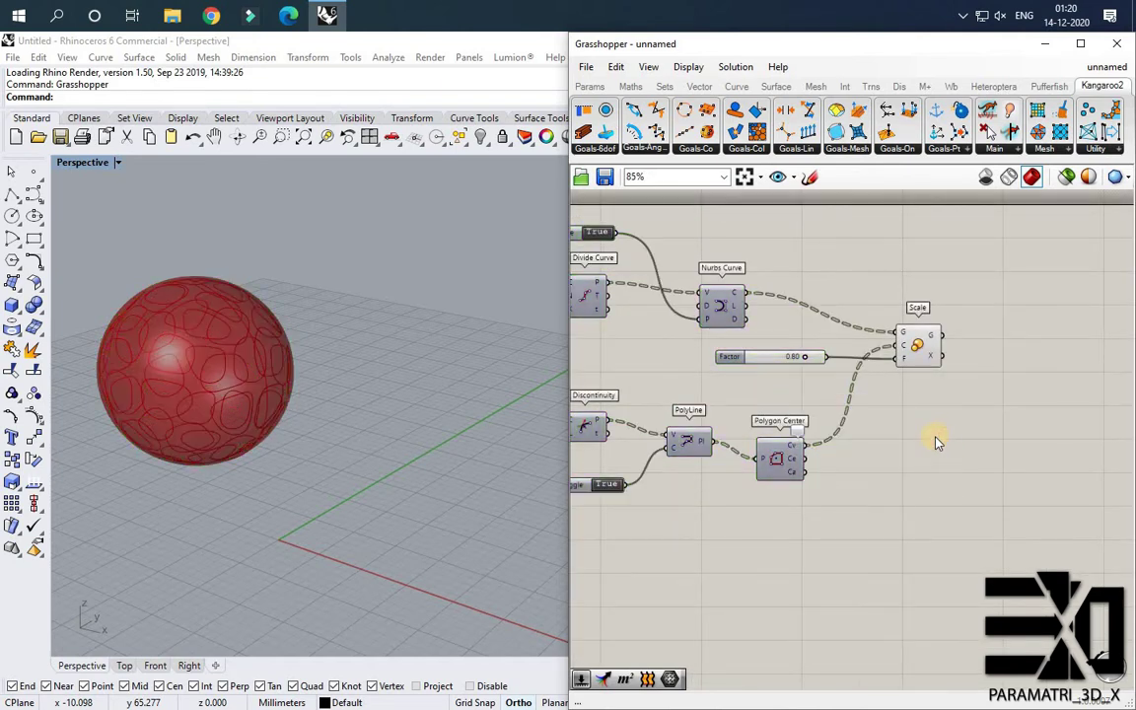
click(916, 345)
click(1008, 476)
Add a Surface Split component beside Scale.
scroll(893, 381, up, 3)
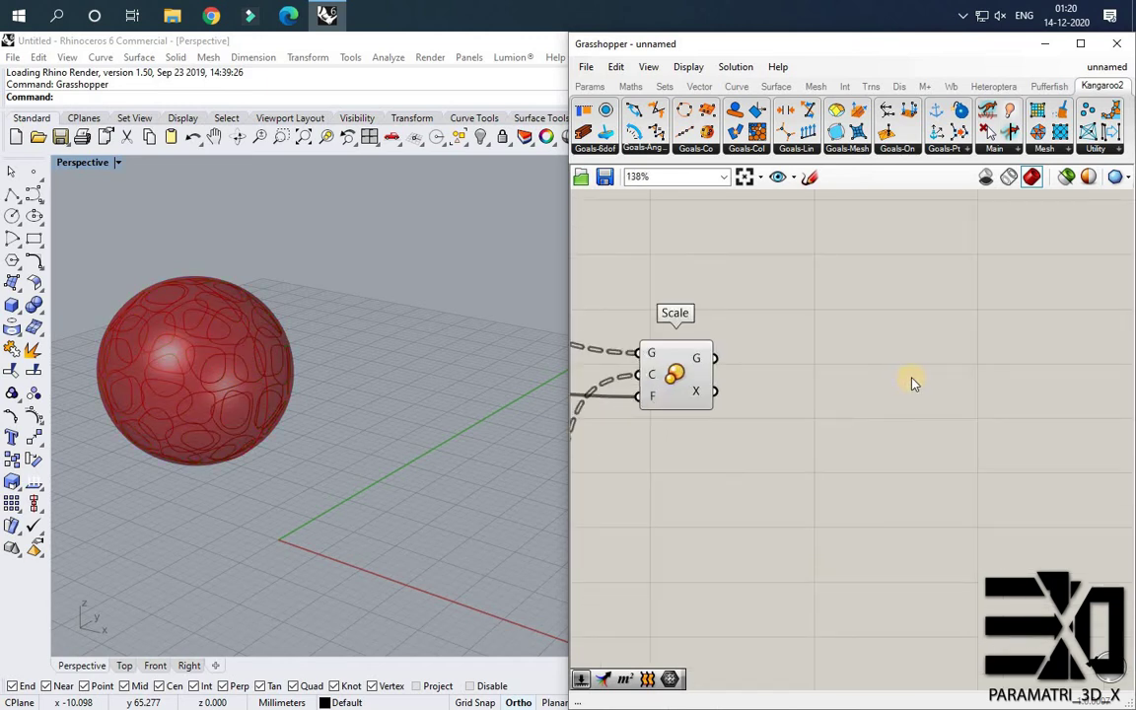
double_click(814, 325)
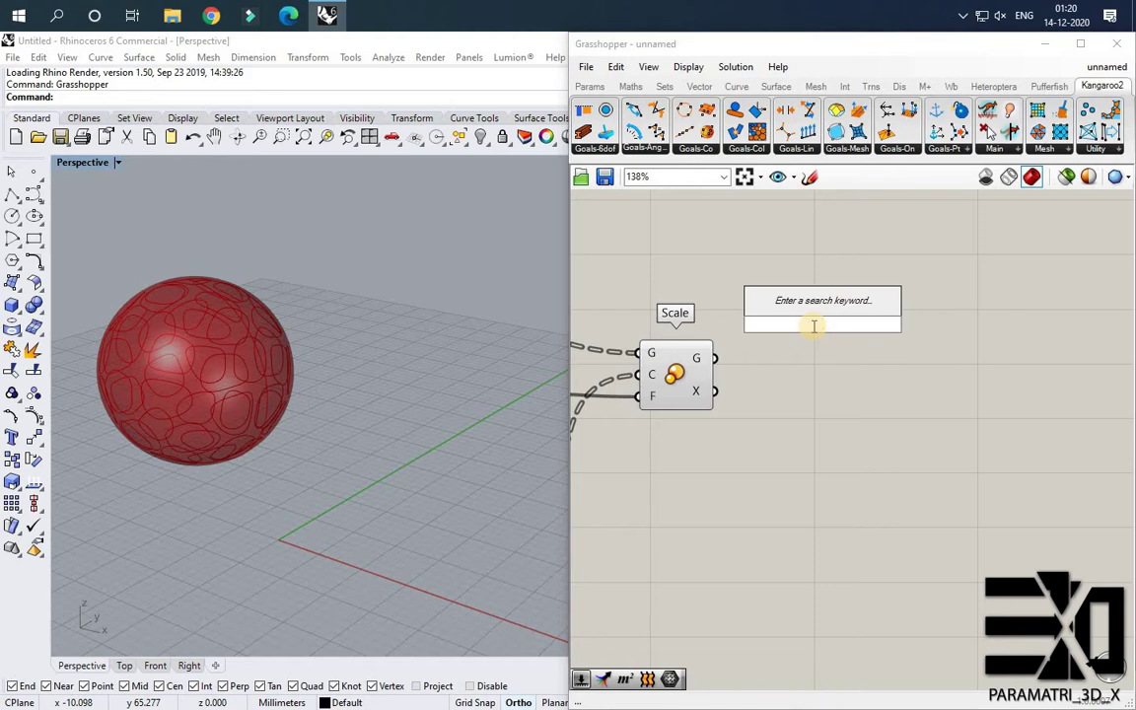
text(surface)
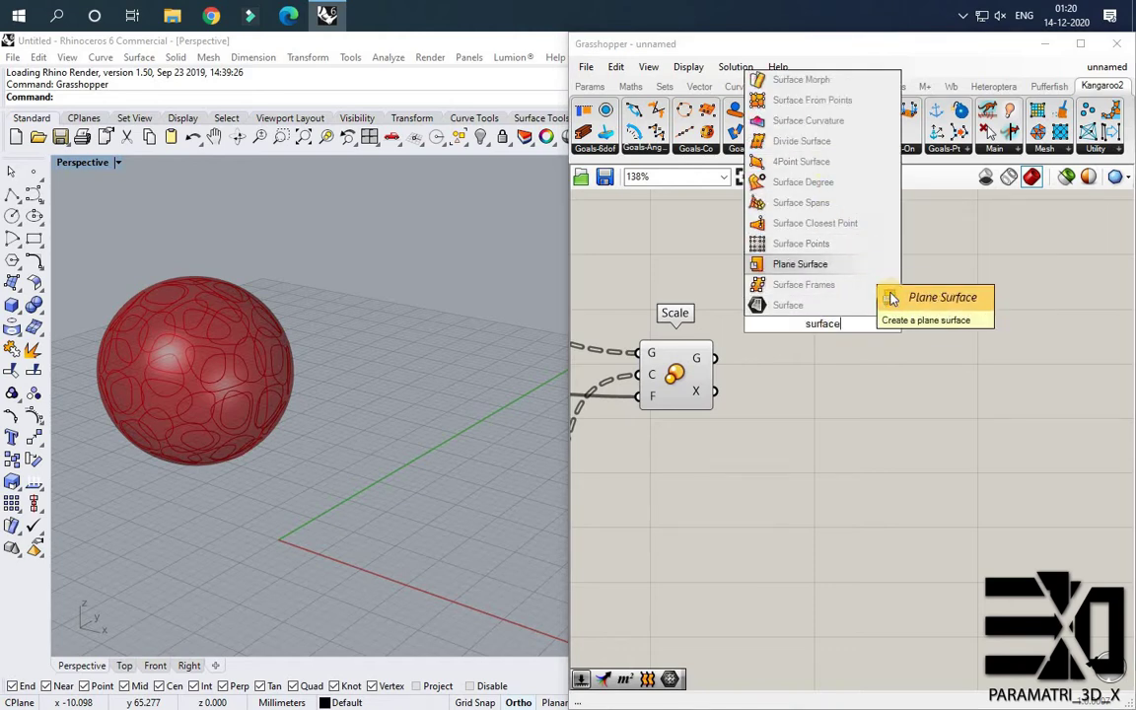
text( spl)
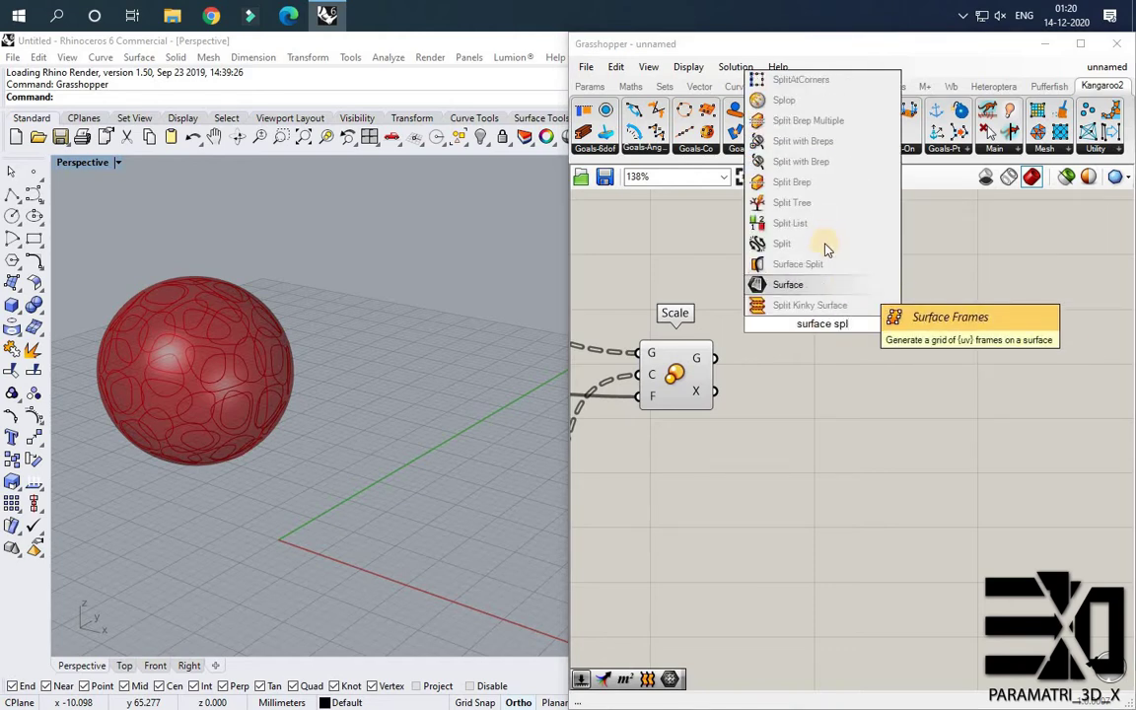
key(Return)
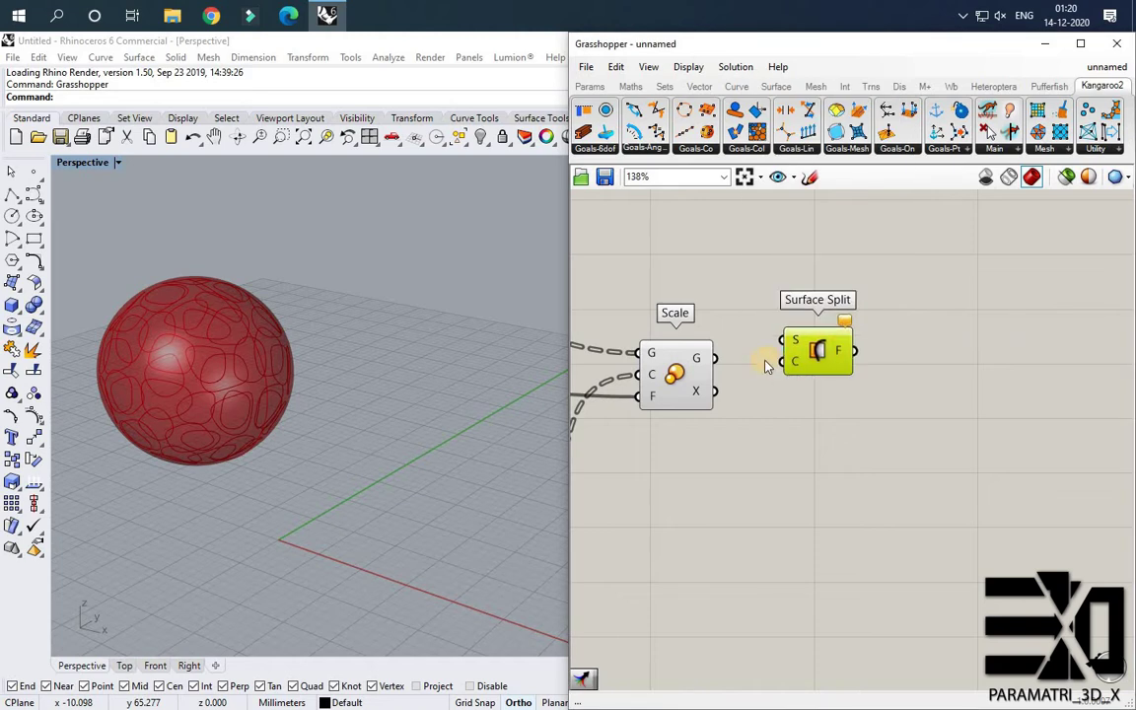
Flatten the C input of Surface Split and connect the Scale G output to it.
right_click(786, 363)
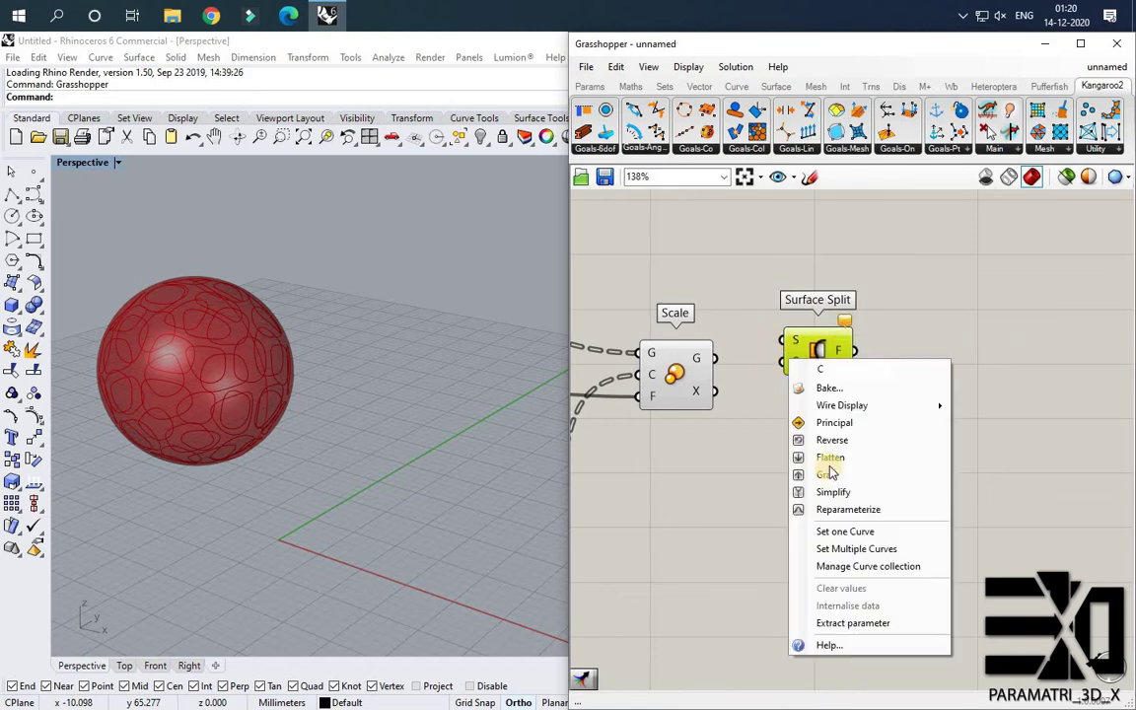
click(813, 446)
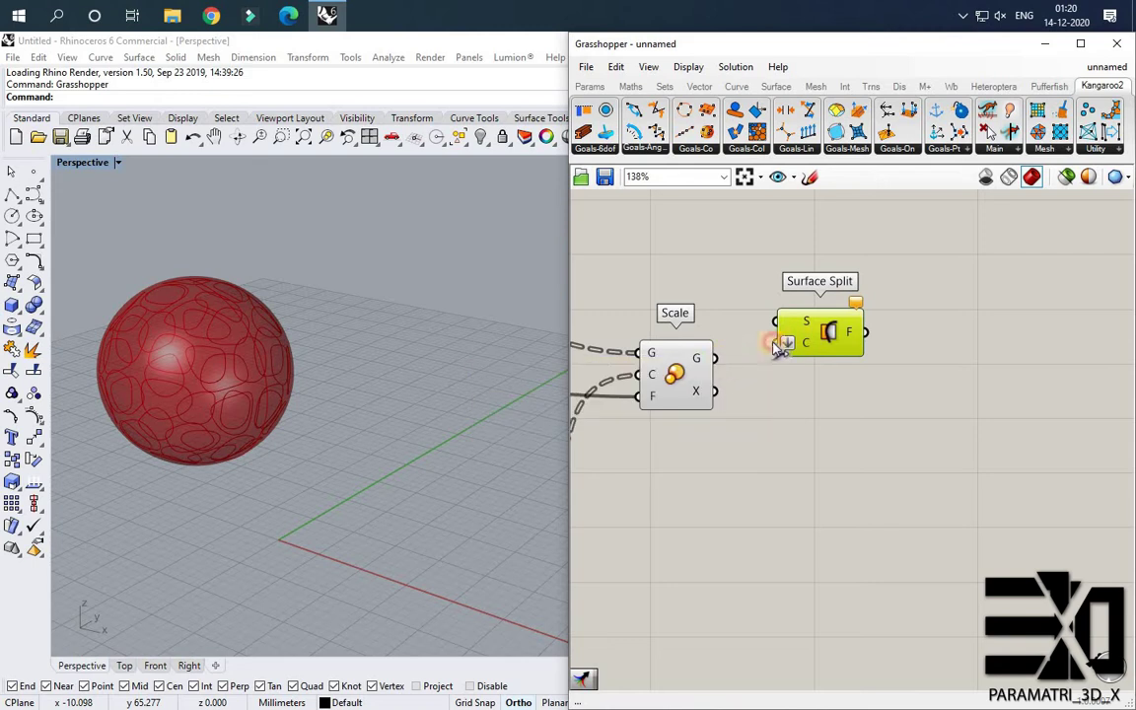
drag(715, 358, 774, 343)
drag(830, 320, 808, 333)
click(871, 363)
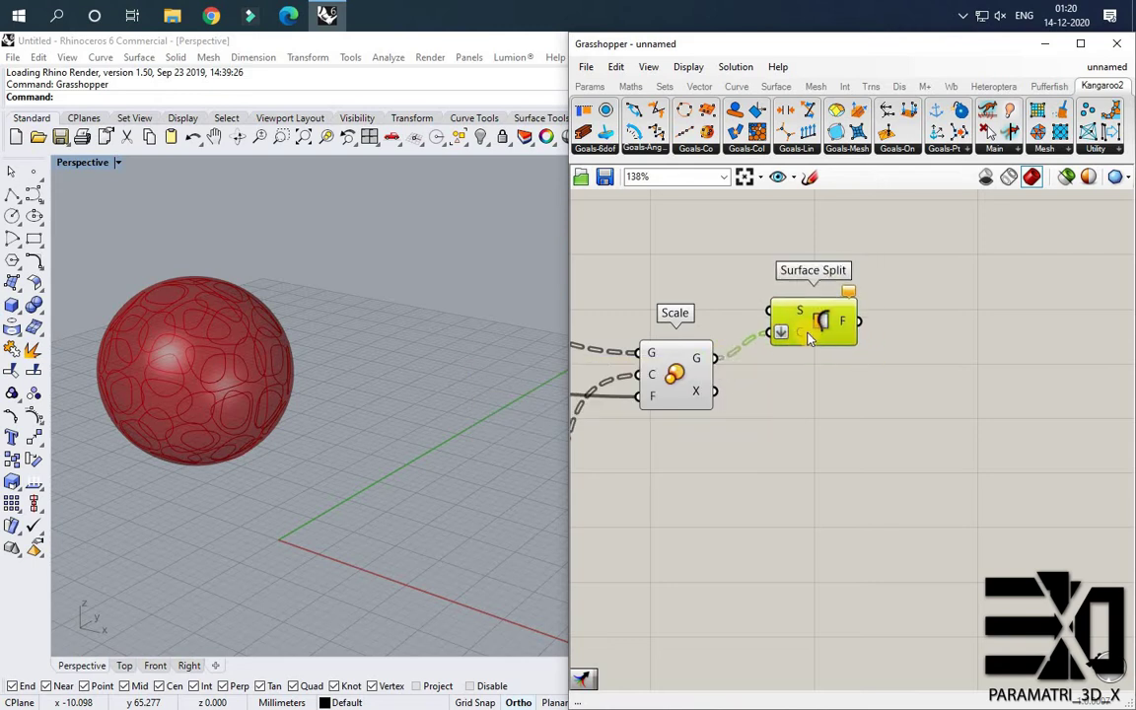
Connect the sphere surface from earlier in the definition to the S input of Surface Split.
scroll(851, 340, down, 3)
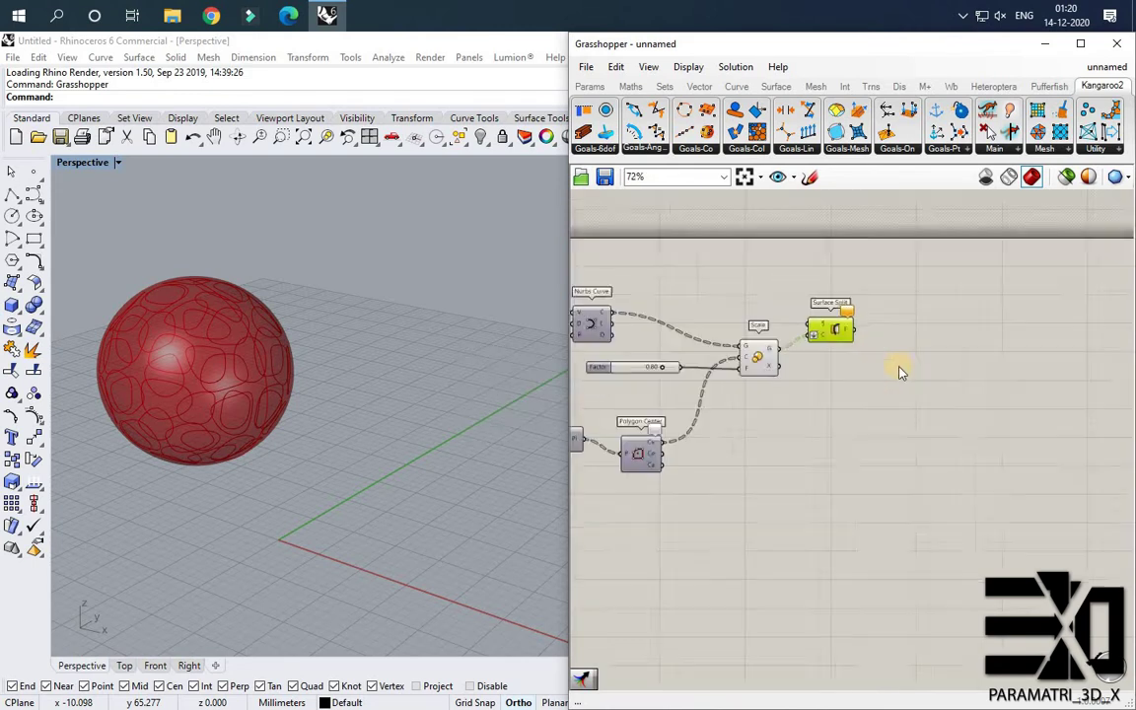
scroll(888, 380, down, 3)
scroll(728, 393, up, 3)
scroll(868, 395, down, 6)
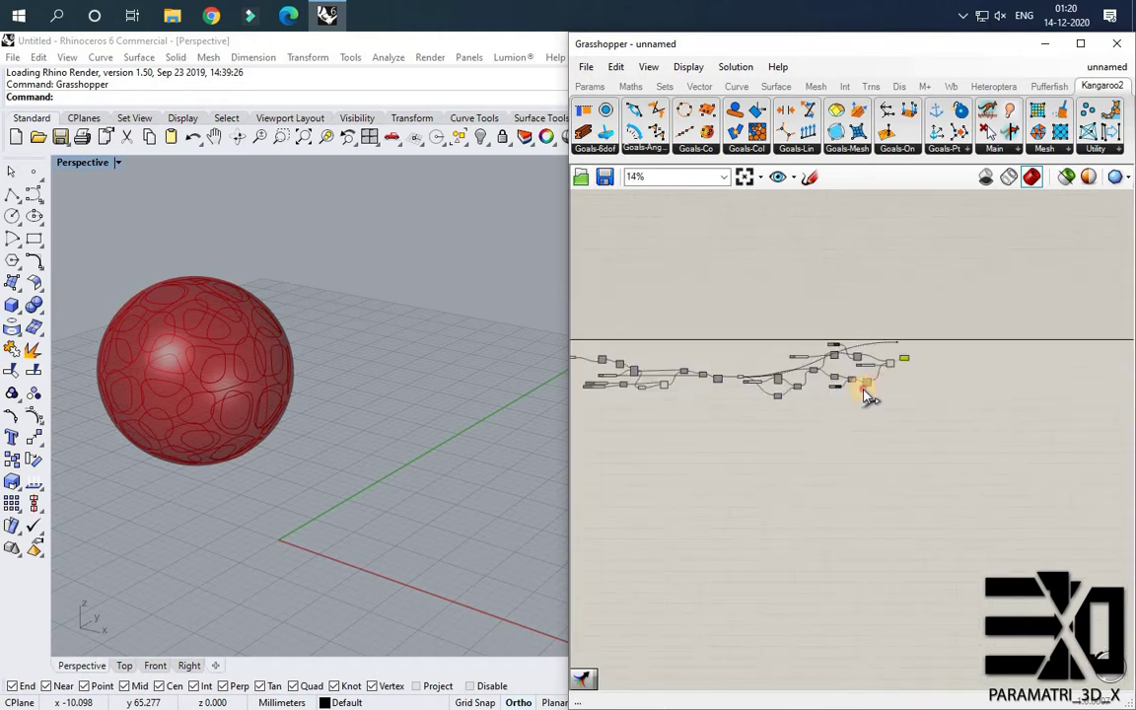
scroll(866, 395, up, 10)
click(844, 318)
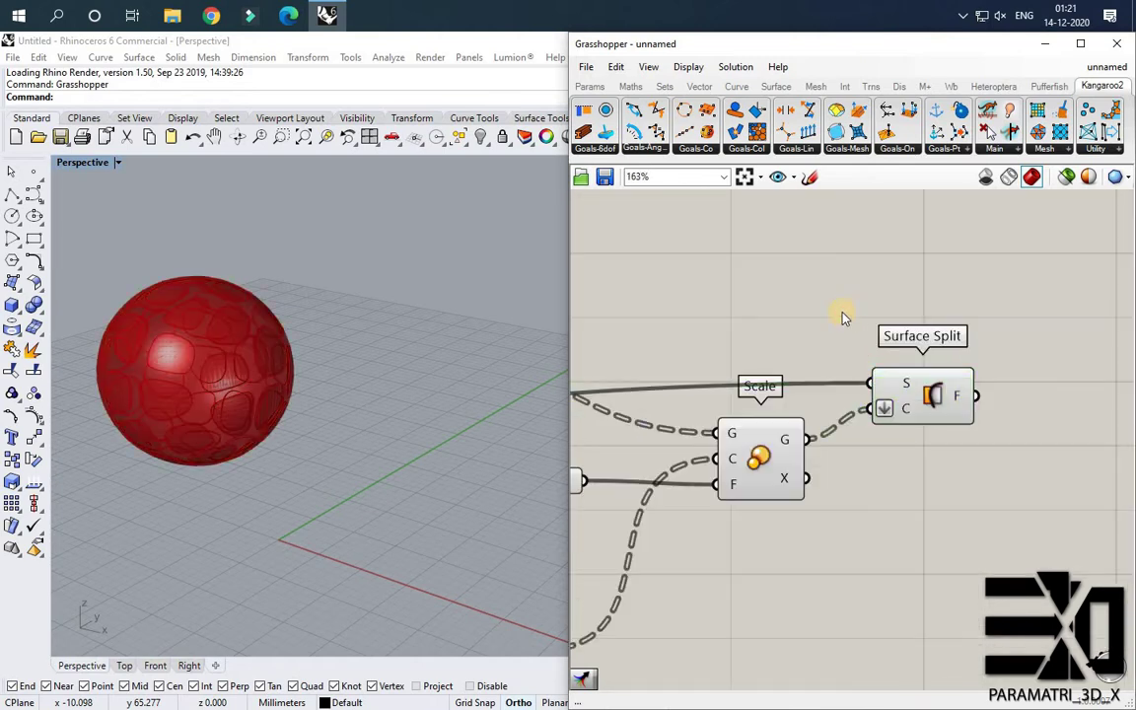
click(909, 392)
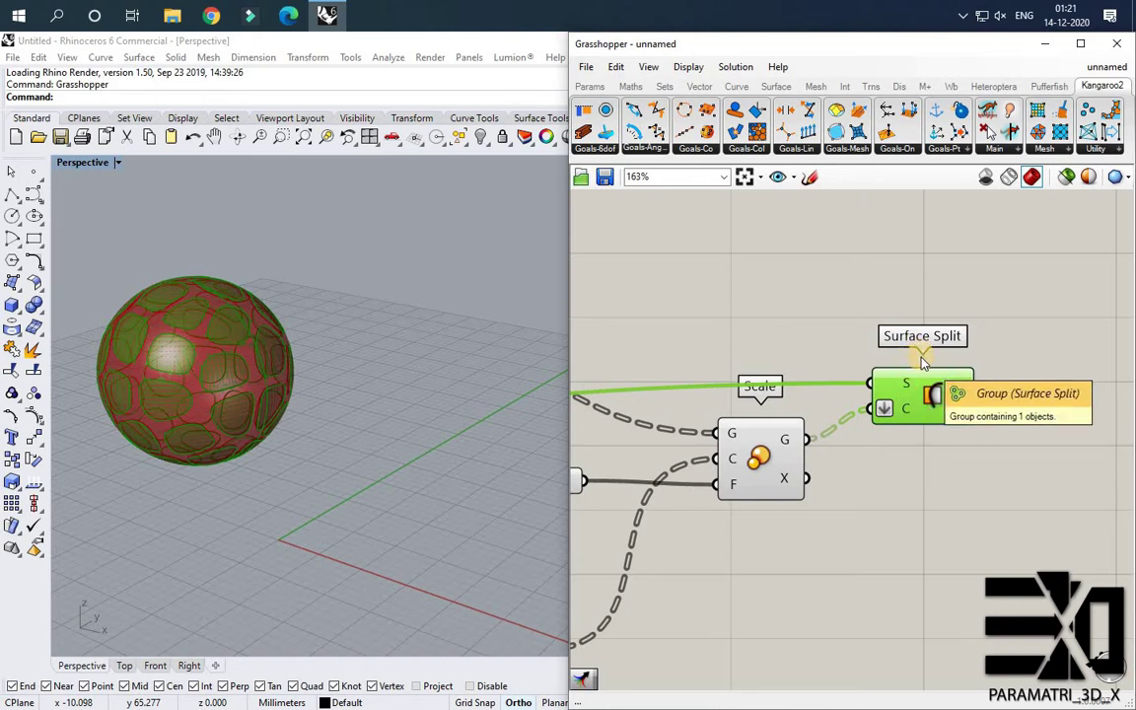
Add an Area component and connect the Surface Split F output to its G input.
scroll(1114, 359, up, 1)
right_drag(1114, 359, 1002, 365)
double_click(1001, 361)
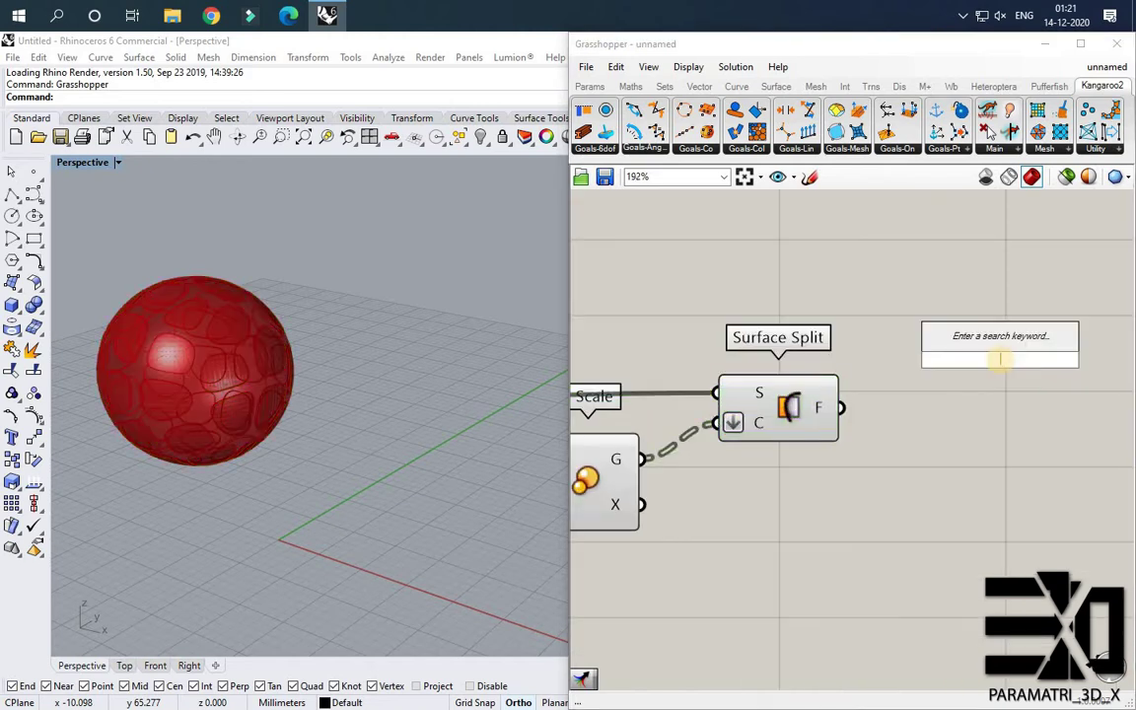
text(area)
key(Return)
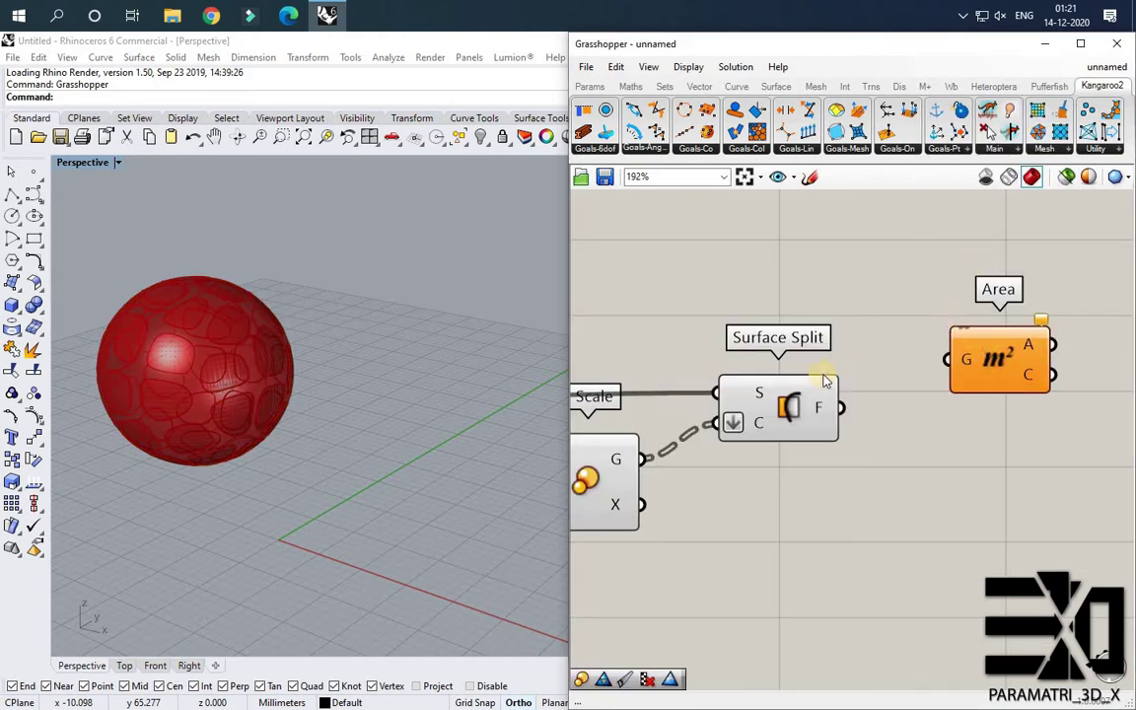
drag(965, 351, 962, 352)
scroll(778, 347, down, 2)
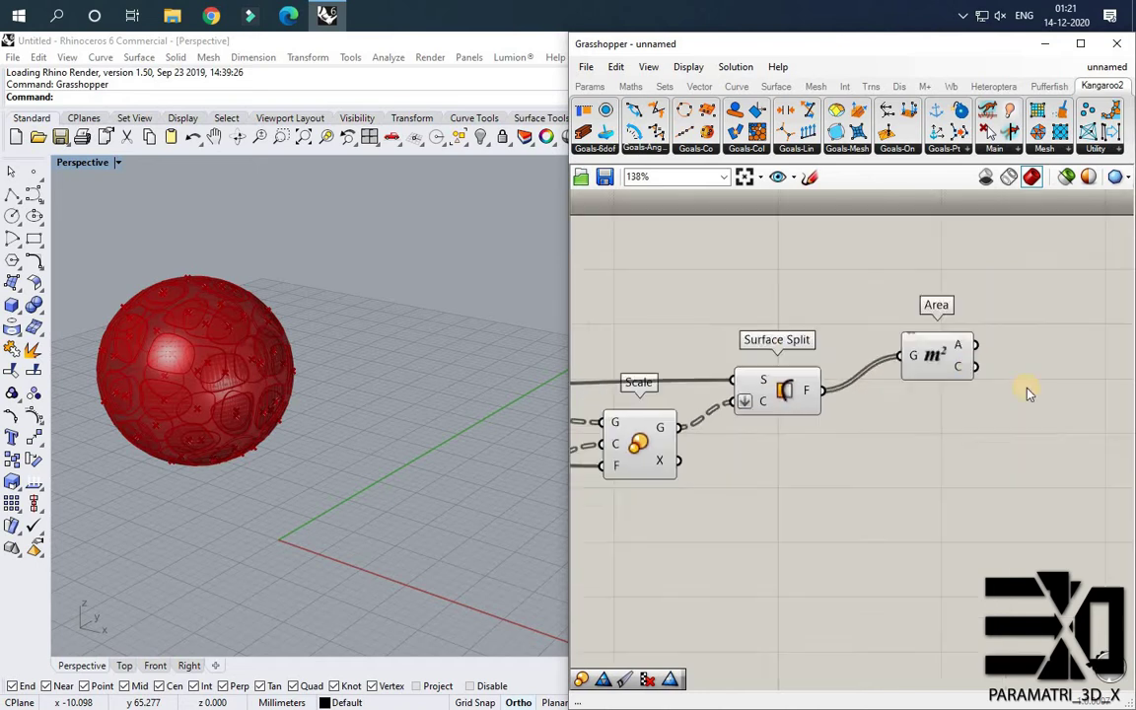
Add a Sort List component, connecting the Area A output to K and the Surface Split F output to its A input.
scroll(1027, 392, up, 1)
right_drag(1028, 392, 895, 418)
click(903, 342)
scroll(973, 399, down, 1)
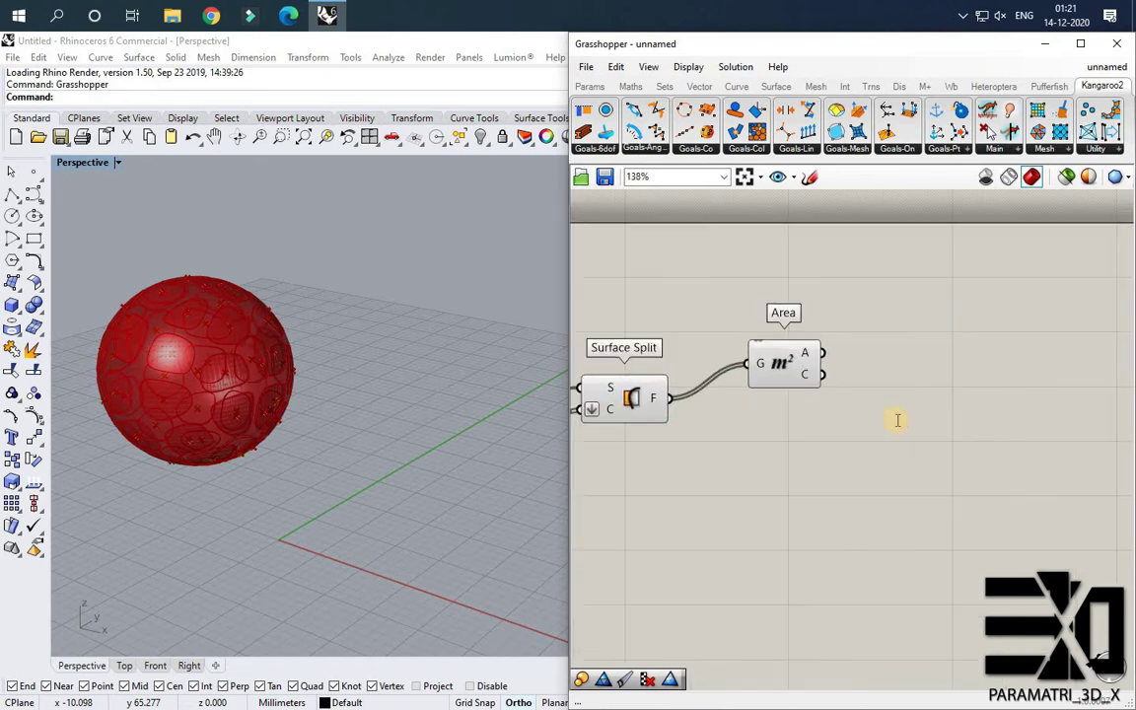
double_click(896, 419)
text(sort)
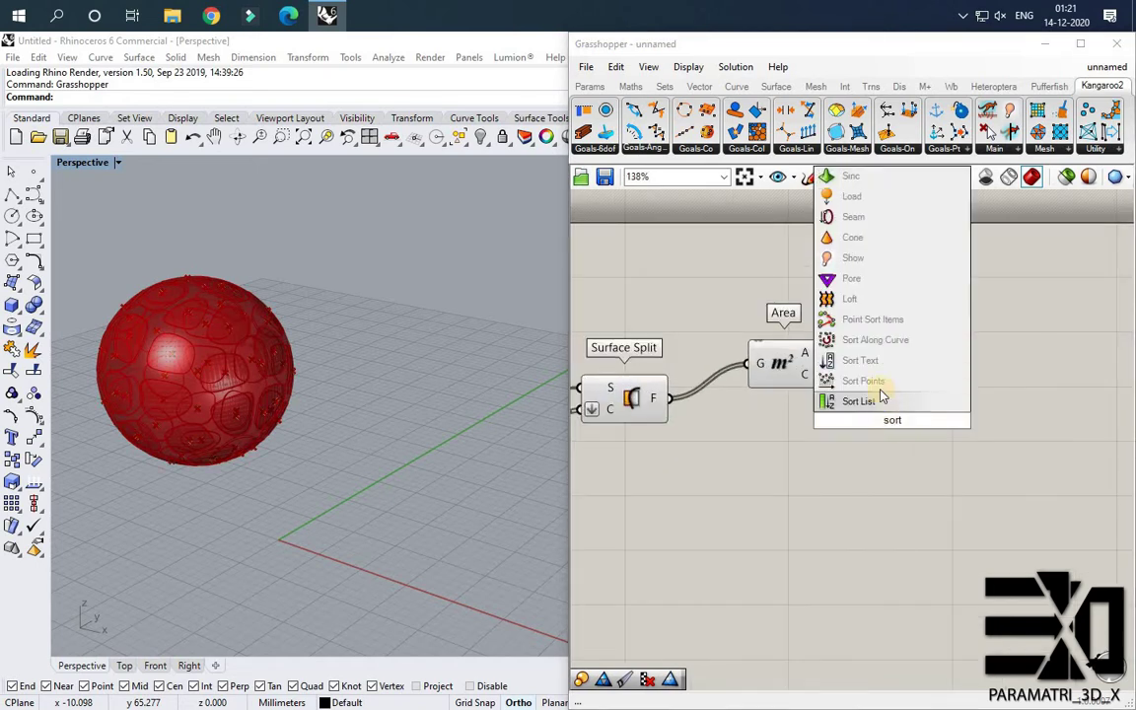
key(Return)
drag(898, 434, 917, 396)
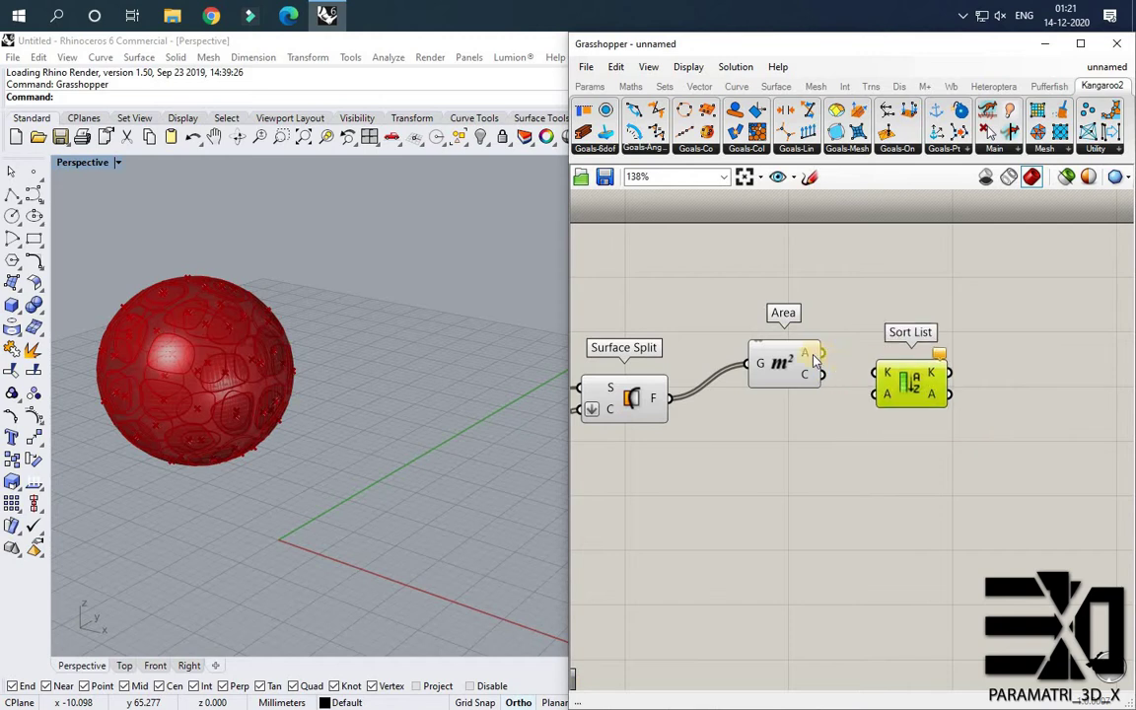
drag(814, 355, 913, 365)
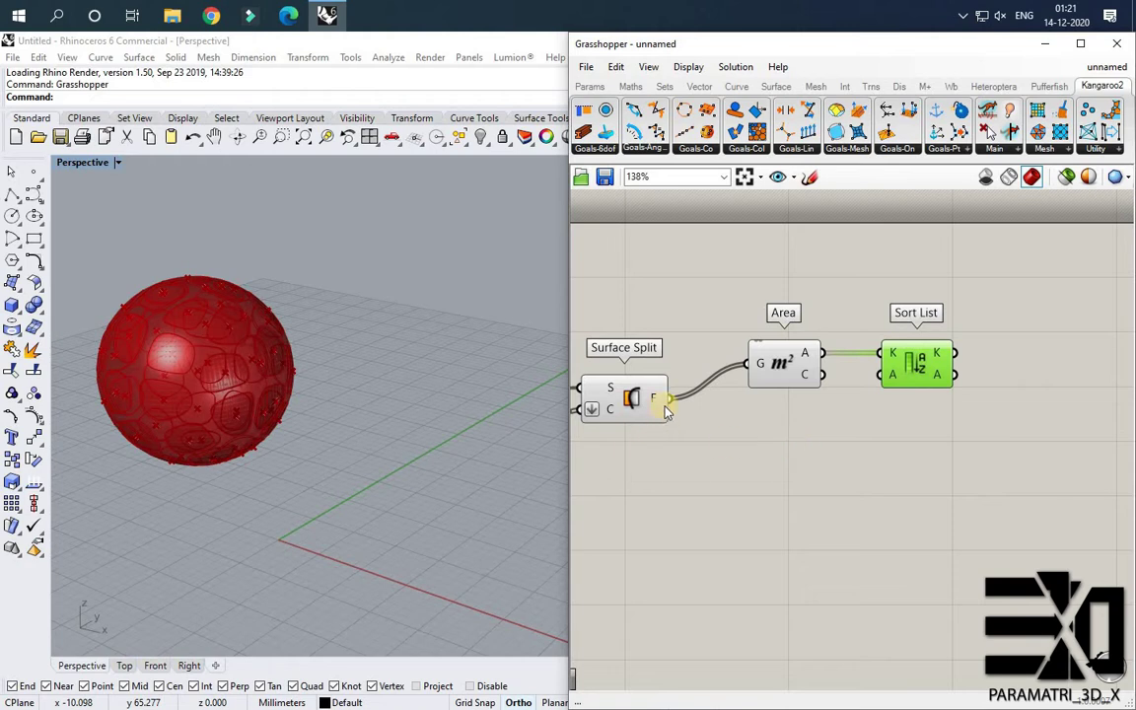
drag(669, 399, 909, 428)
click(827, 480)
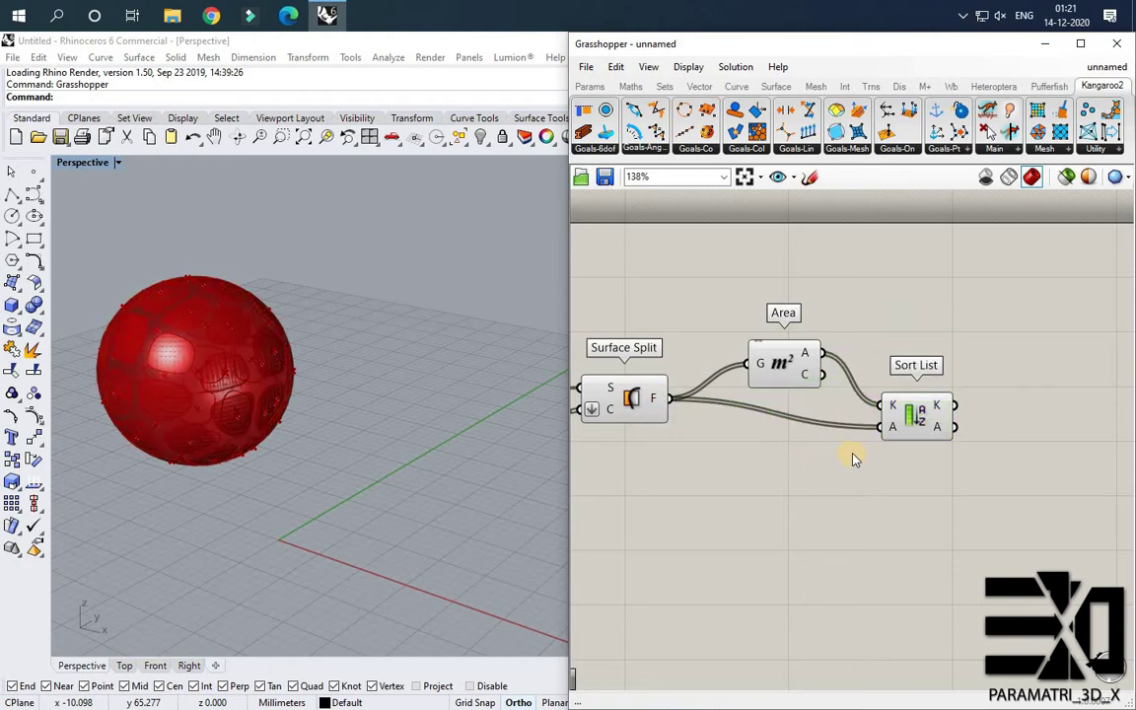
Add a List Item component after Sort List and connect the sorted A output to its L input.
scroll(807, 462, down, 2)
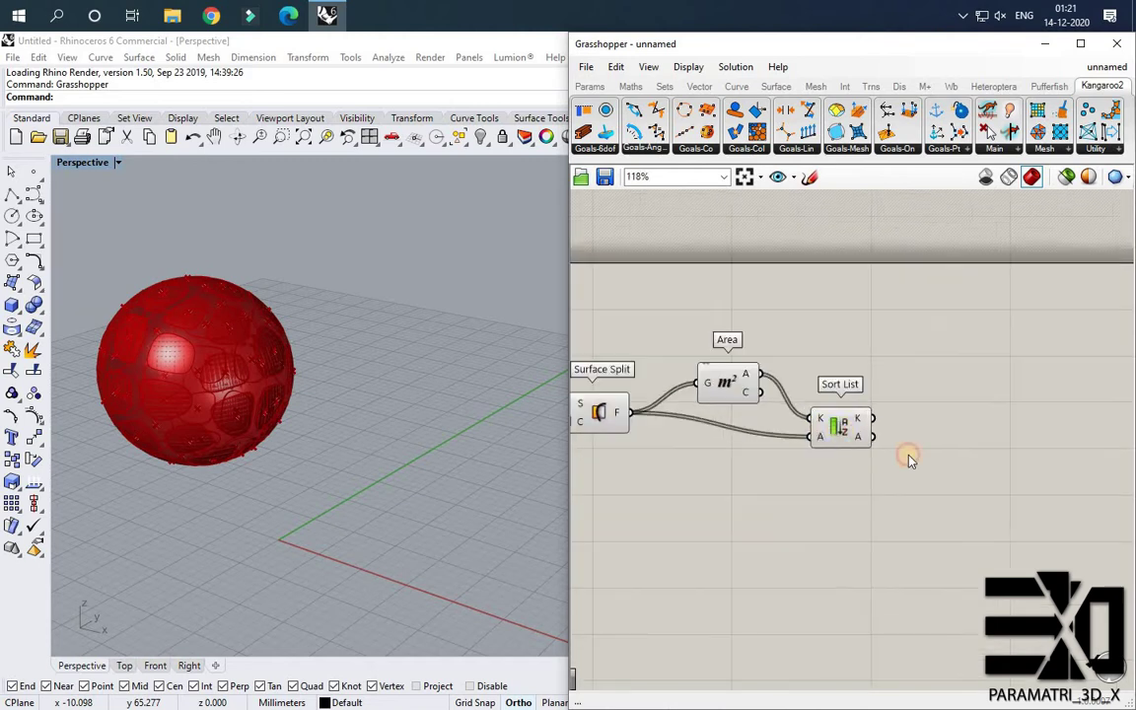
double_click(953, 457)
text(list item)
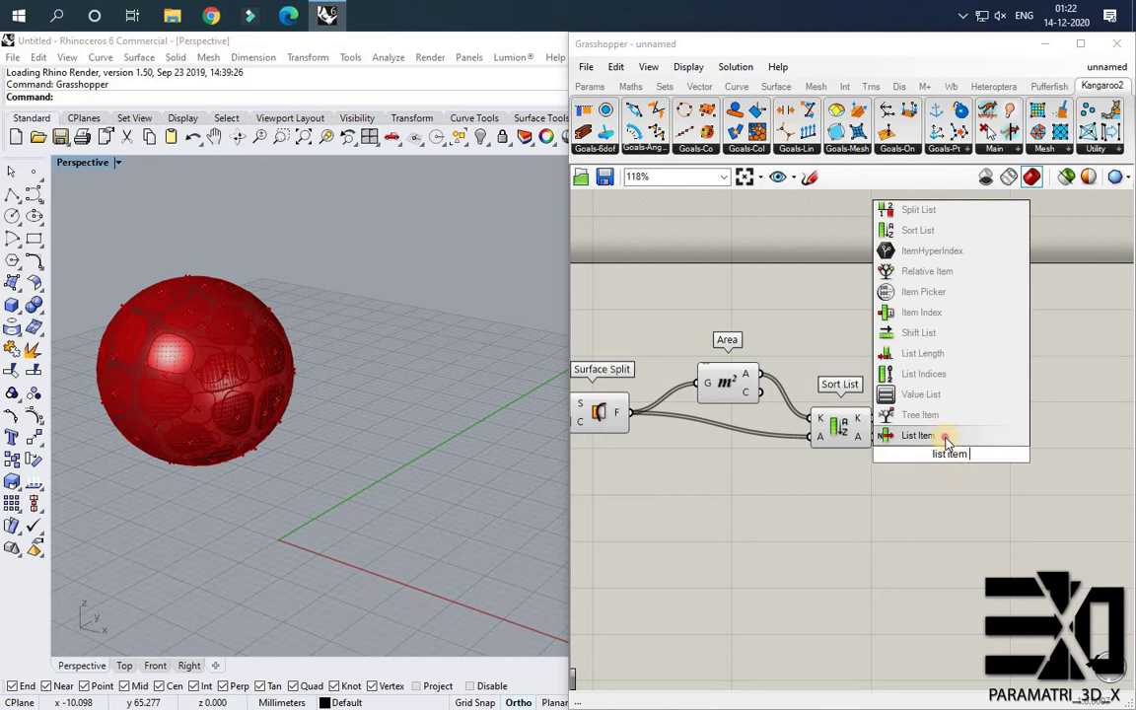
click(917, 435)
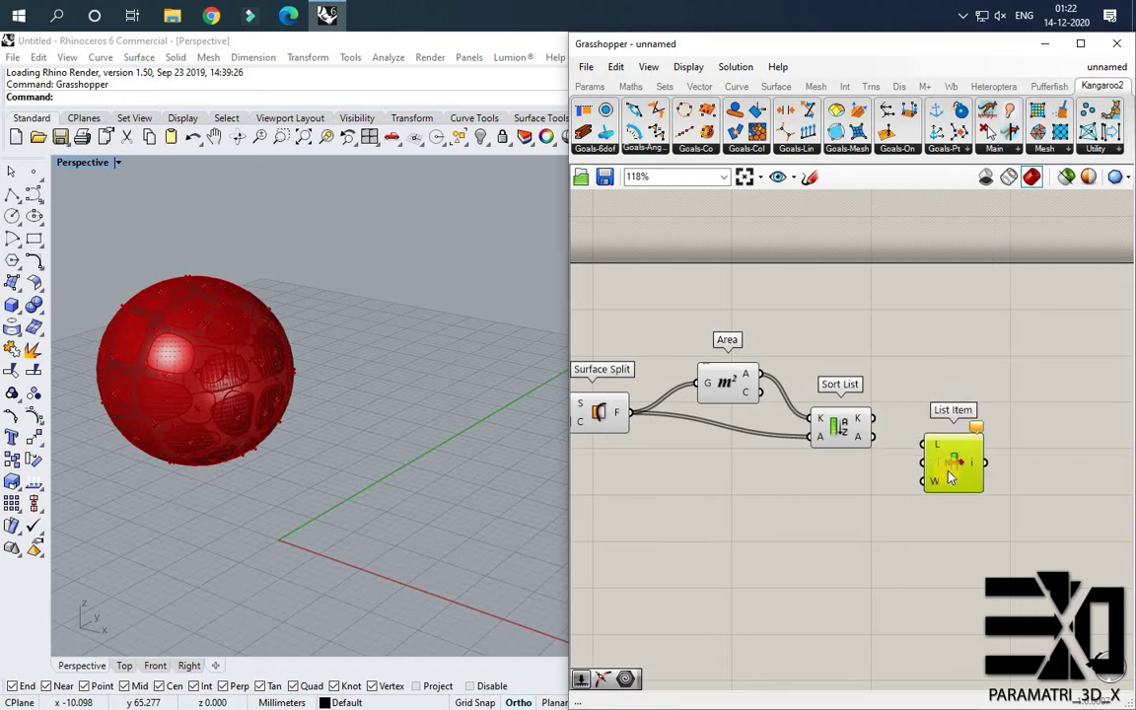
drag(919, 462, 872, 436)
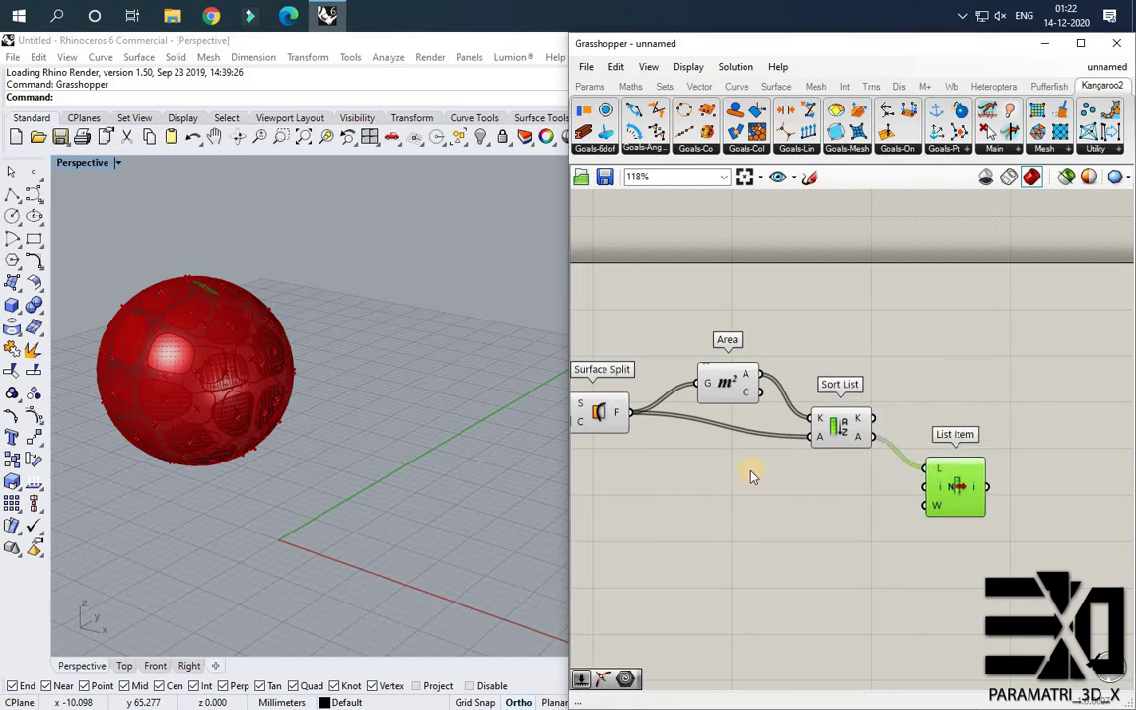
scroll(933, 462, up, 3)
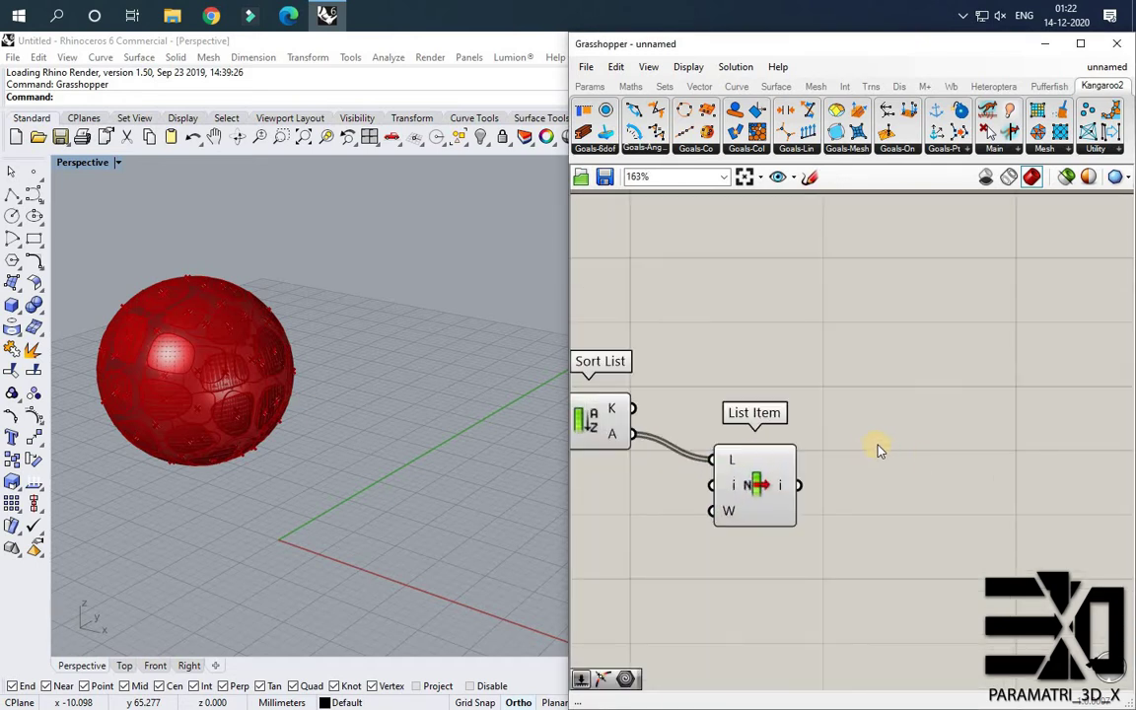
Apply Reverse to the List Item component's L input.
right_click(732, 464)
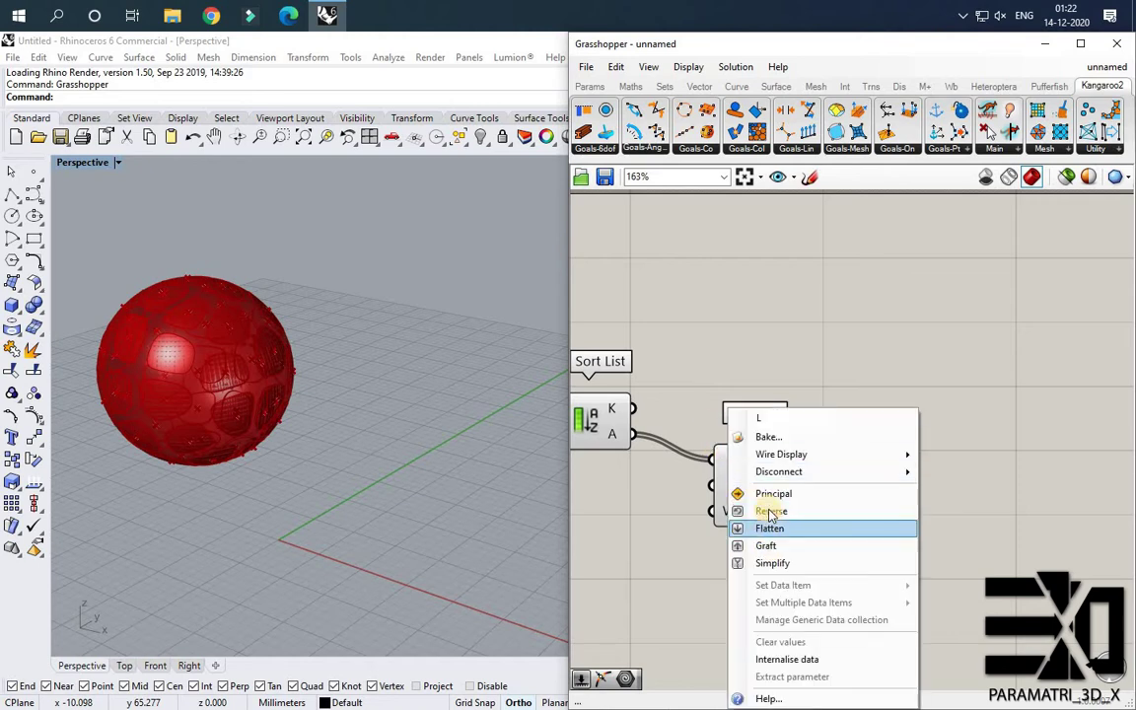
click(765, 510)
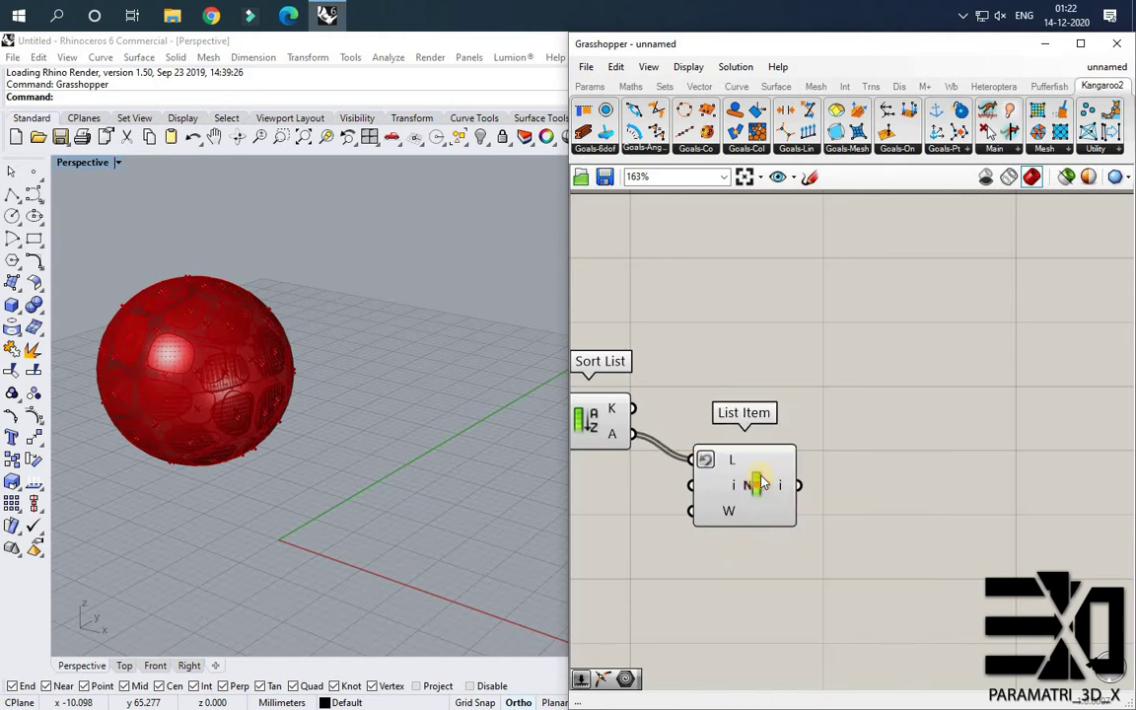
Turn off the preview of the Surface Split, Area and Sort List components.
scroll(755, 483, down, 5)
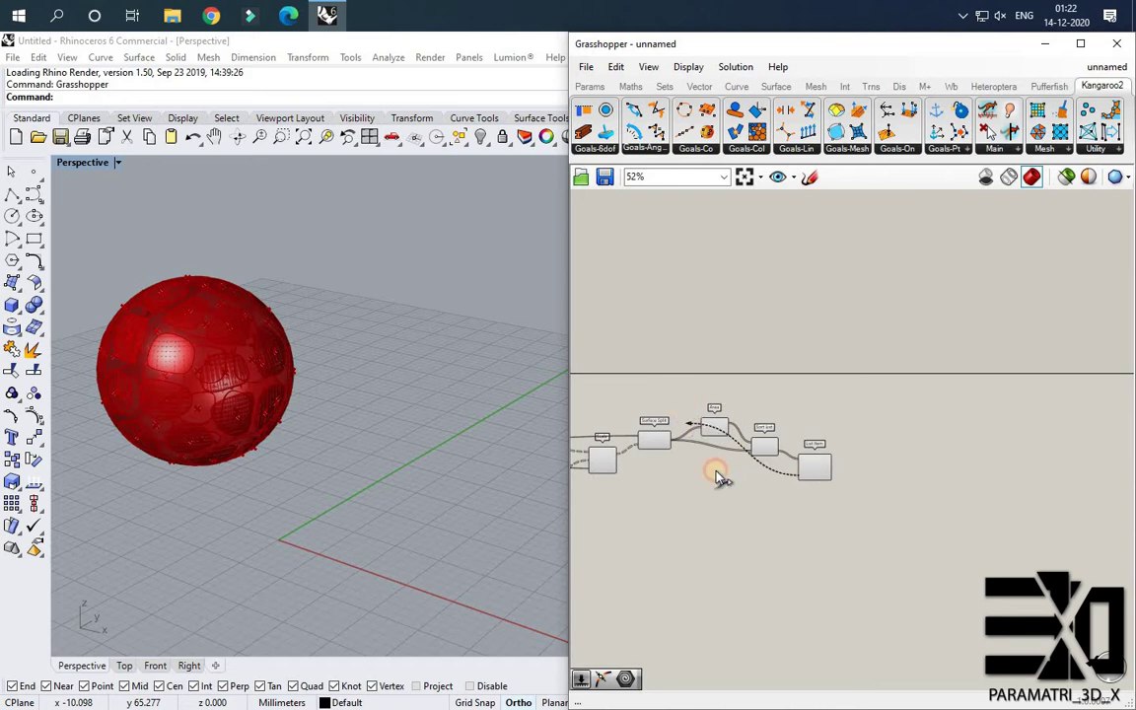
scroll(765, 450, up, 2)
drag(761, 501, 576, 374)
scroll(683, 437, up, 2)
middle_click(683, 436)
click(736, 463)
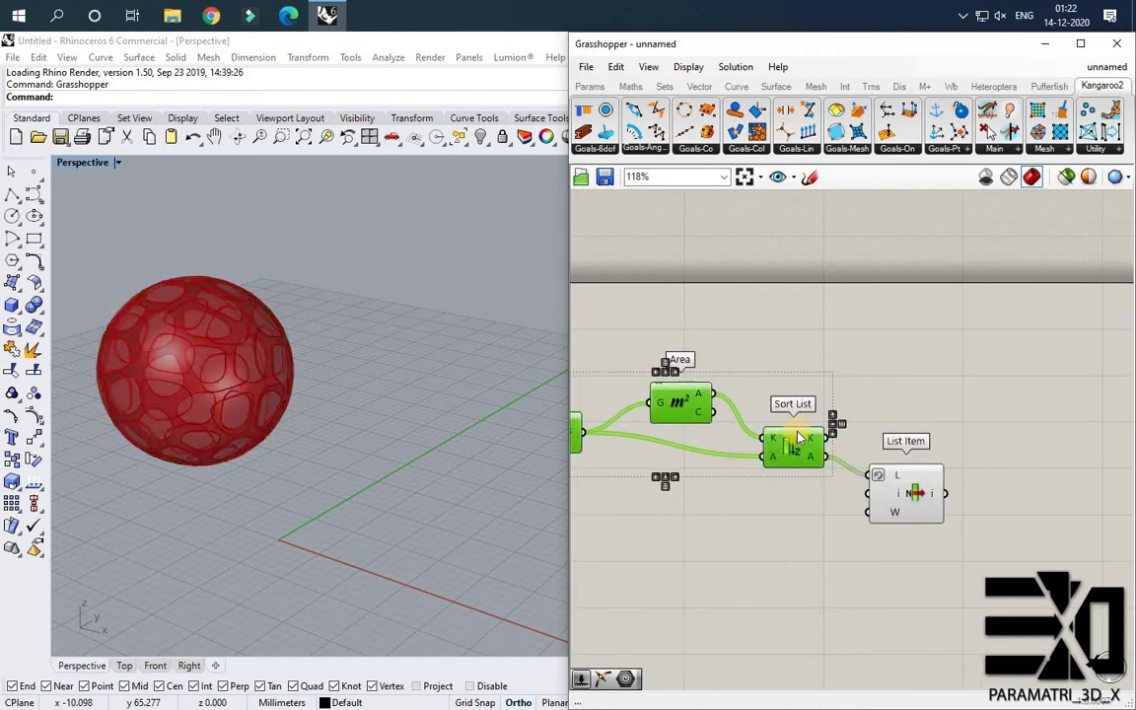
click(888, 395)
scroll(898, 434, down, 1)
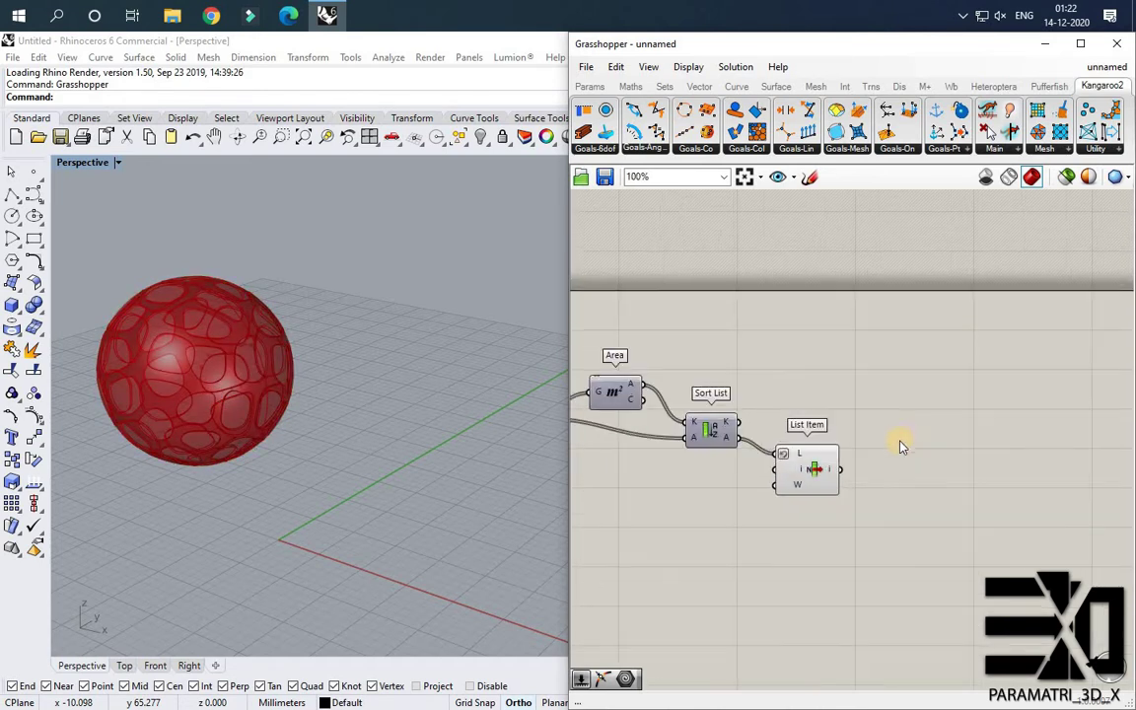
scroll(804, 476, up, 1)
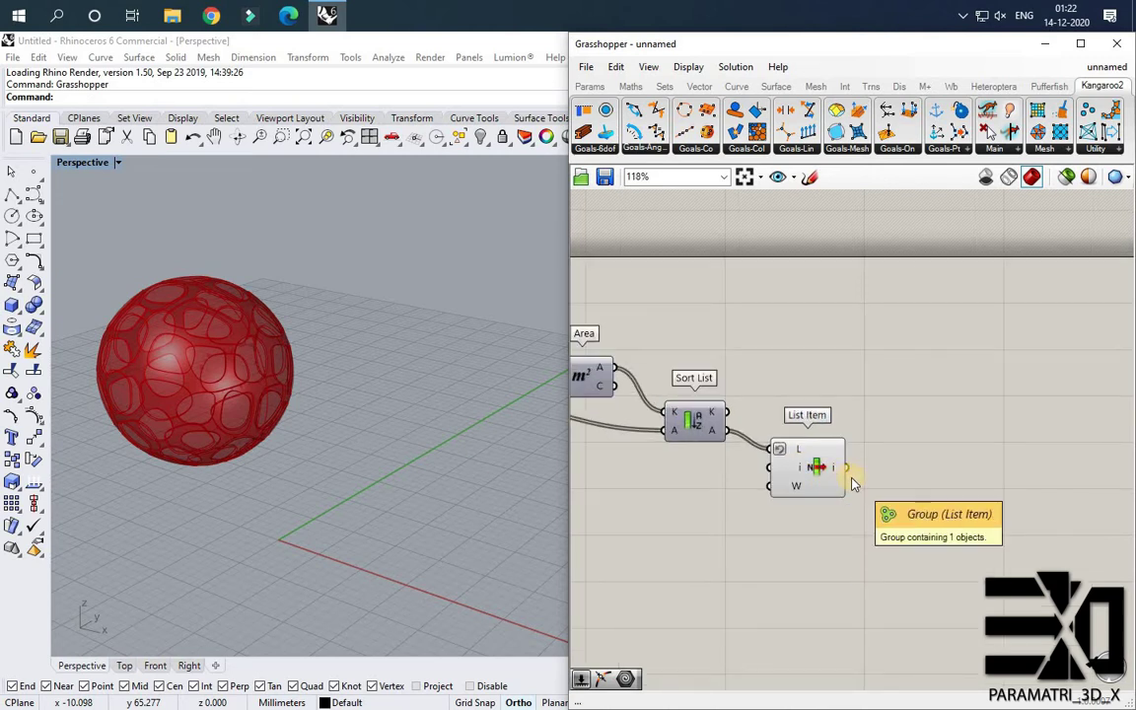
Bake the surface produced by the List Item component into Rhino.
click(824, 477)
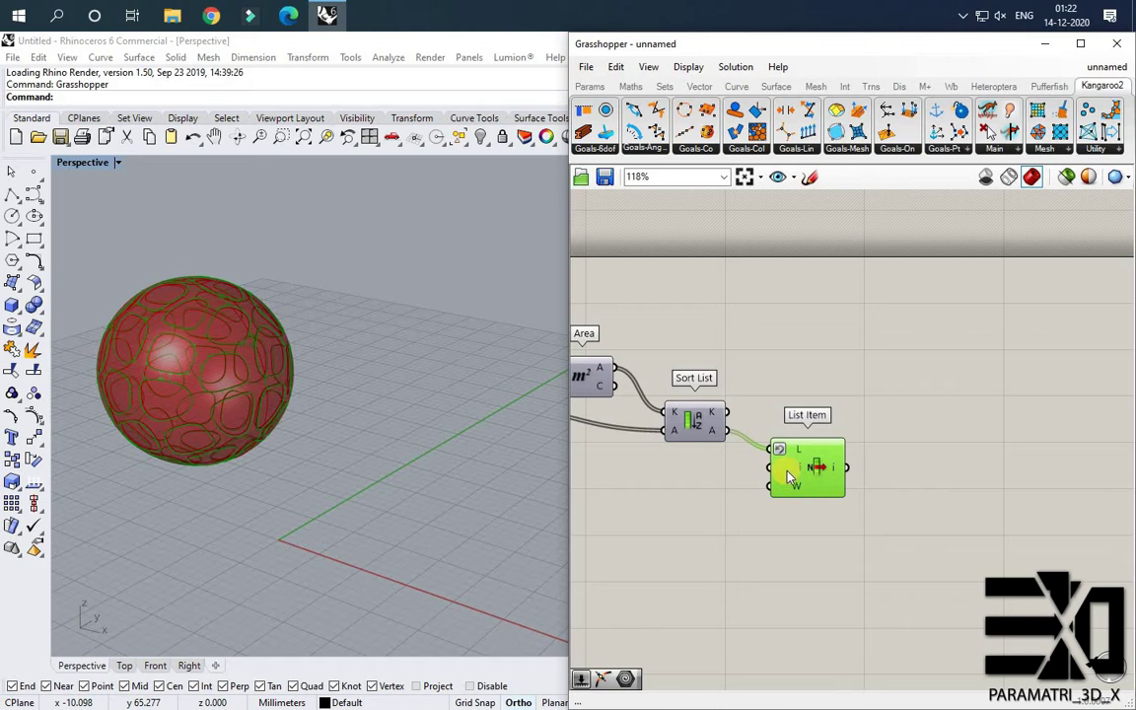
scroll(852, 444, down, 1)
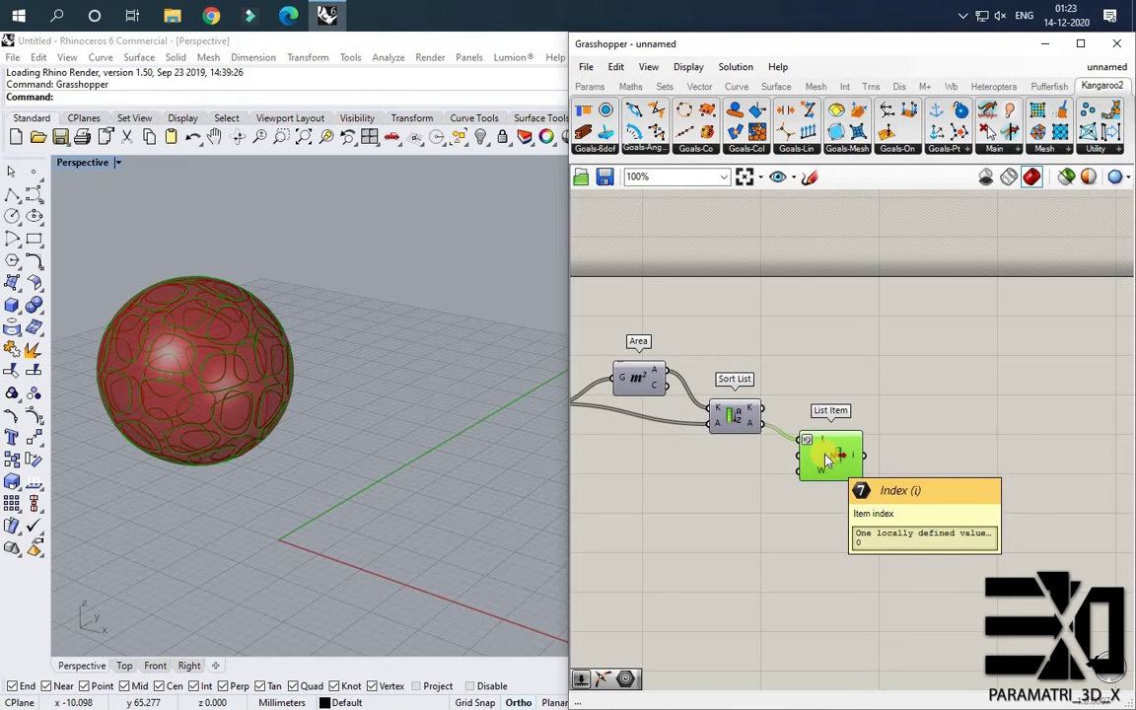
right_click(833, 449)
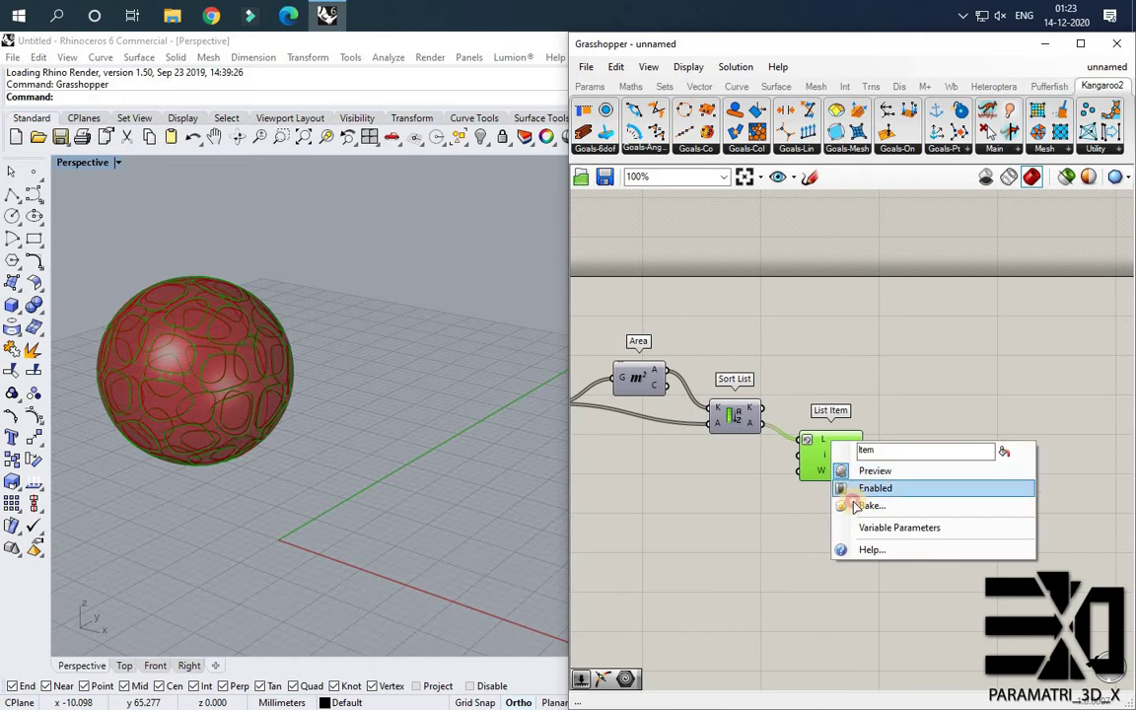
click(868, 504)
click(868, 651)
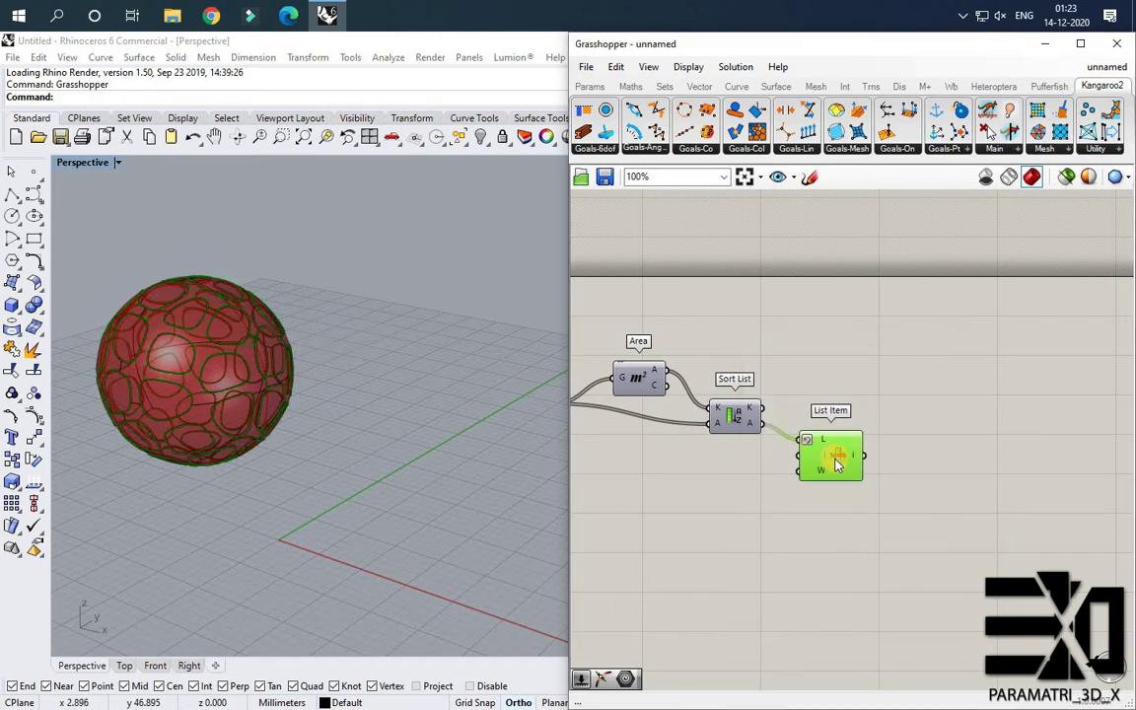
Hide the List Item preview and move the component well below Sort List.
right_click(836, 460)
click(870, 494)
scroll(899, 454, down, 4)
drag(856, 448, 901, 568)
scroll(860, 456, down, 2)
scroll(704, 452, up, 4)
click(736, 463)
scroll(735, 464, up, 3)
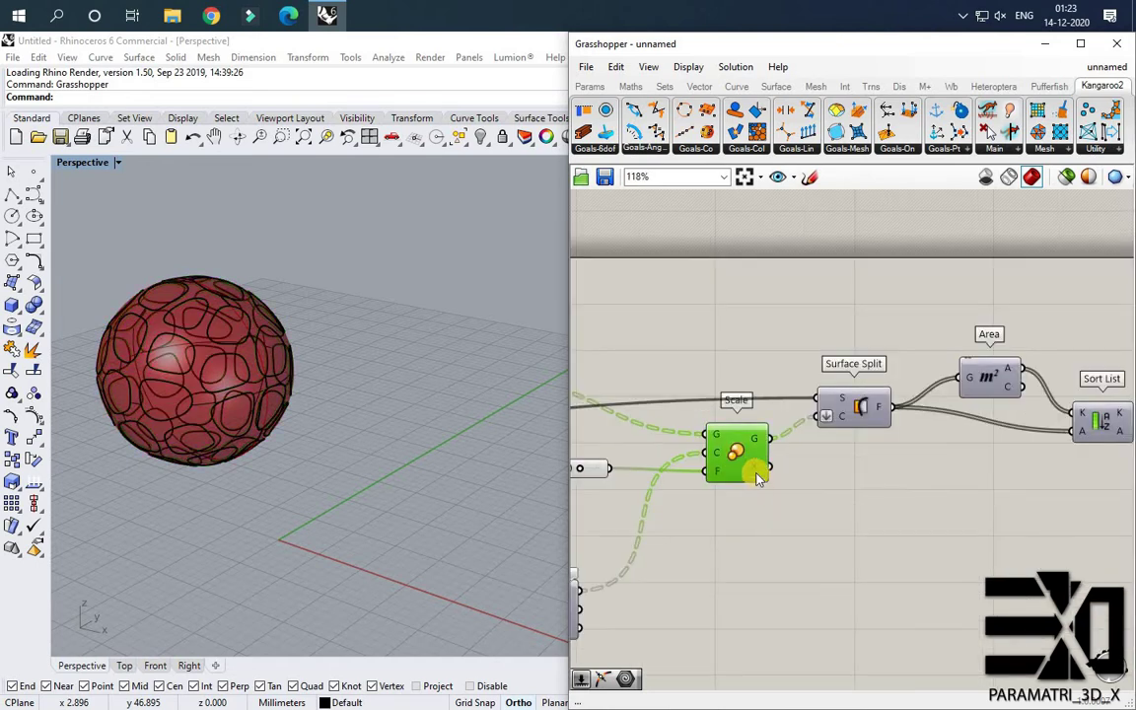
scroll(916, 537, down, 3)
right_drag(917, 538, 736, 481)
Restore the List Item preview and place the component beside Sort List, about level with it.
right_click(966, 586)
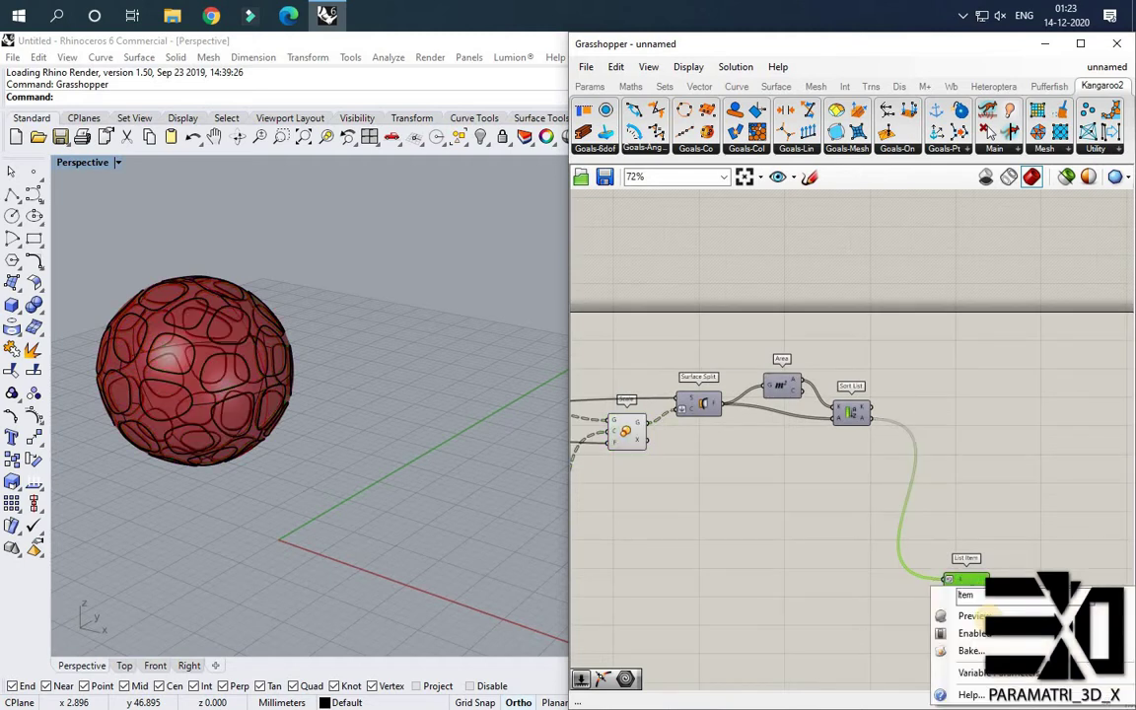
click(978, 615)
drag(978, 590, 976, 406)
click(976, 367)
scroll(979, 366, up, 2)
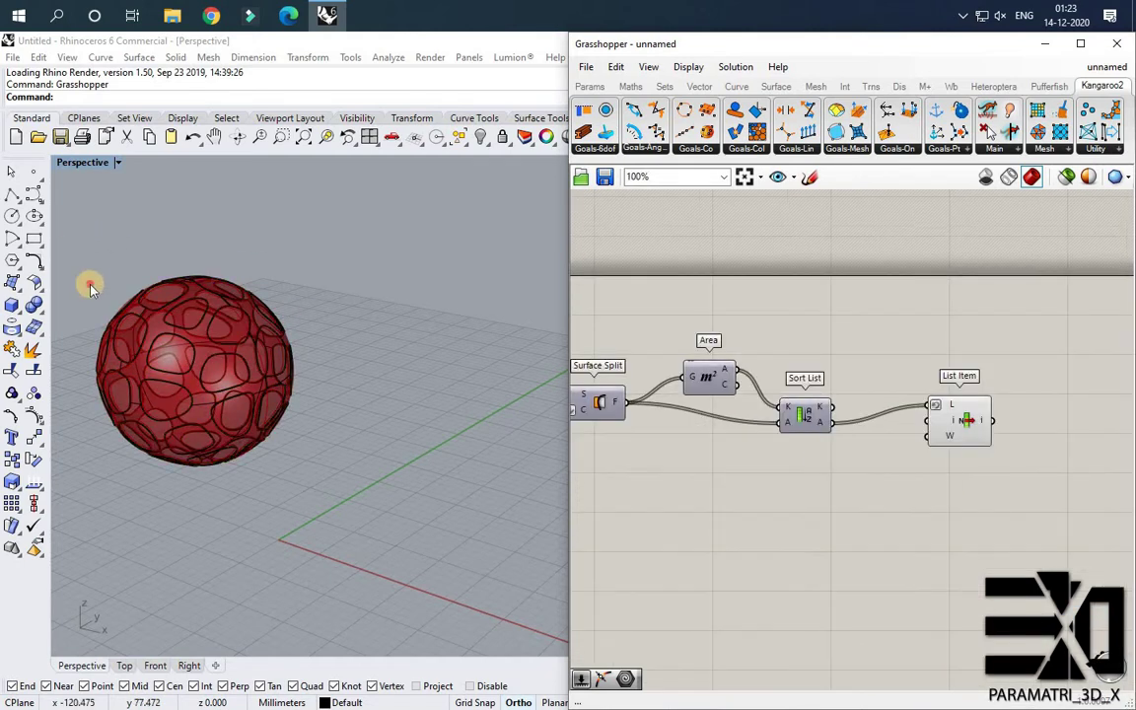
Move the baked sphere surface away from the Grasshopper preview in the Perspective viewport.
click(219, 355)
drag(482, 276, 487, 274)
click(437, 309)
scroll(325, 341, up, 4)
mouse_move(437, 310)
shift+right_down()
mouse_move(286, 387)
mouse_move(217, 333)
shift+right_up()
Set the Perspective viewport to Shaded display and examine the baked perforated sphere.
click(118, 163)
click(106, 220)
scroll(298, 407, up, 3)
scroll(387, 477, down, 5)
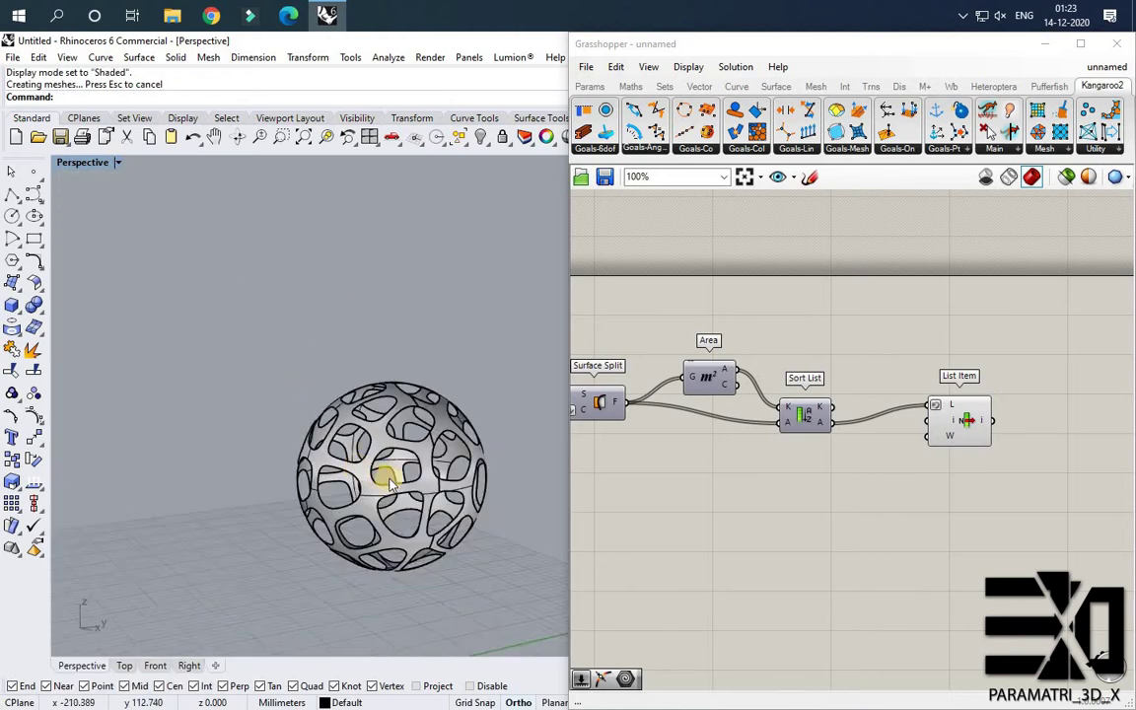
shift+right_drag(387, 476, 336, 375)
scroll(393, 372, up, 6)
scroll(386, 372, down, 6)
scroll(389, 367, up, 3)
Undo the move of the baked sphere surface and delete the baked surface from Rhino.
key(ctrl+z)
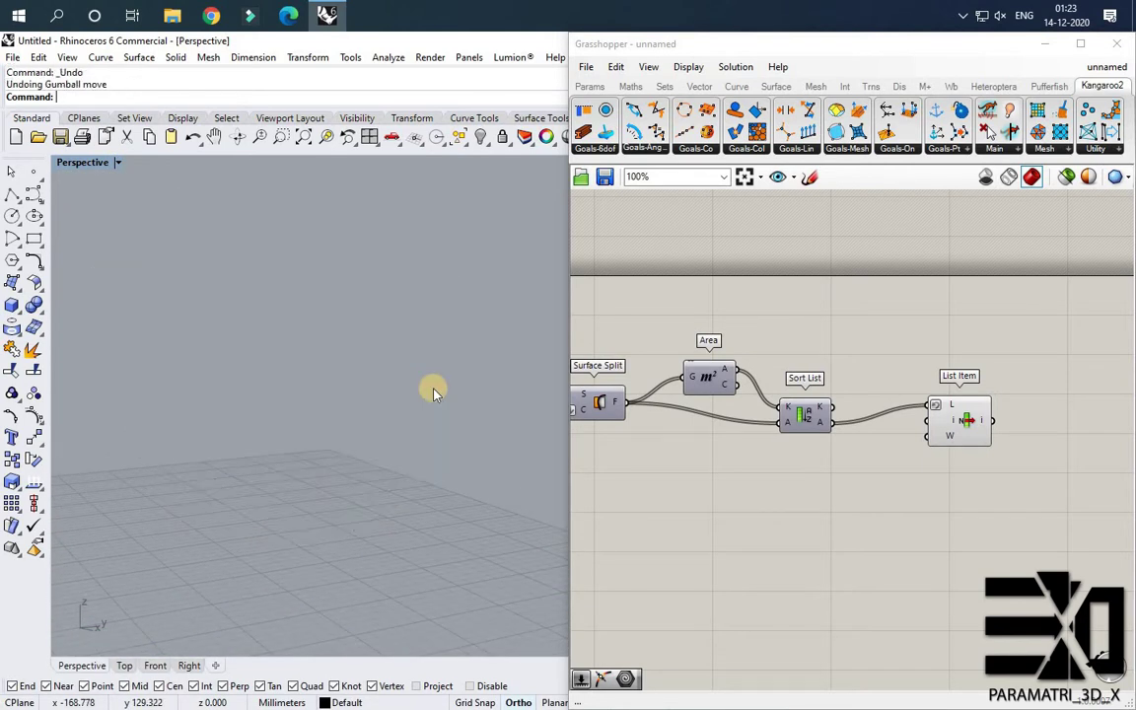
scroll(425, 405, down, 3)
scroll(417, 409, up, 2)
click(420, 399)
right_drag(420, 399, 392, 464)
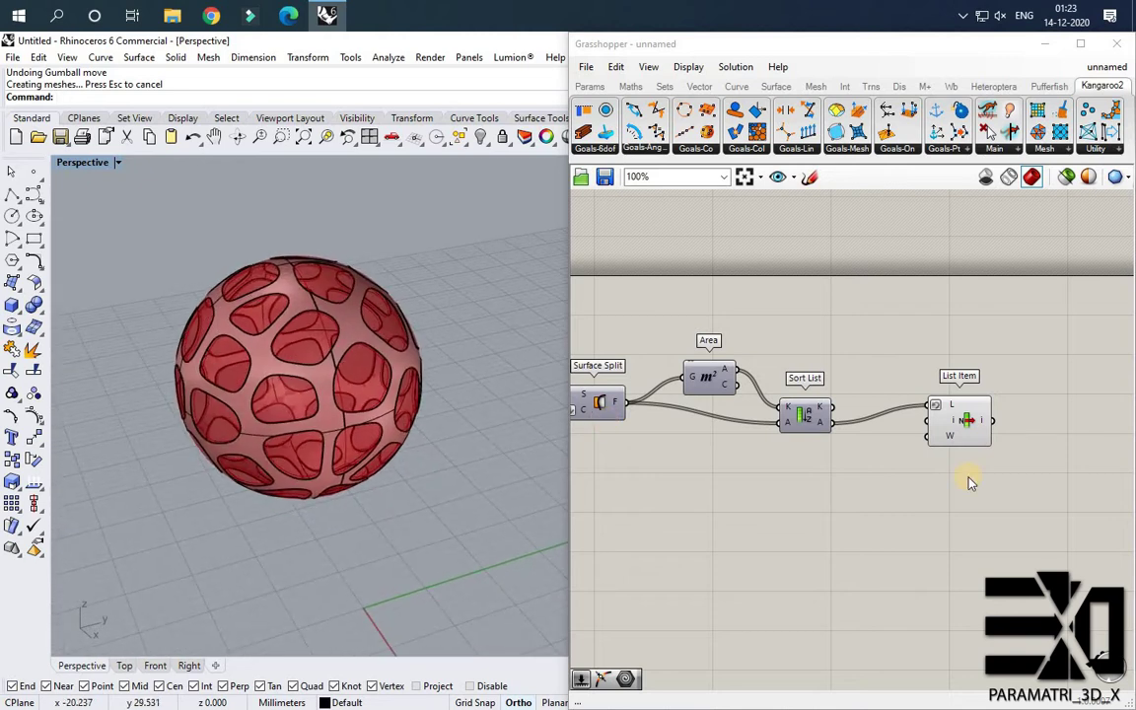
click(321, 295)
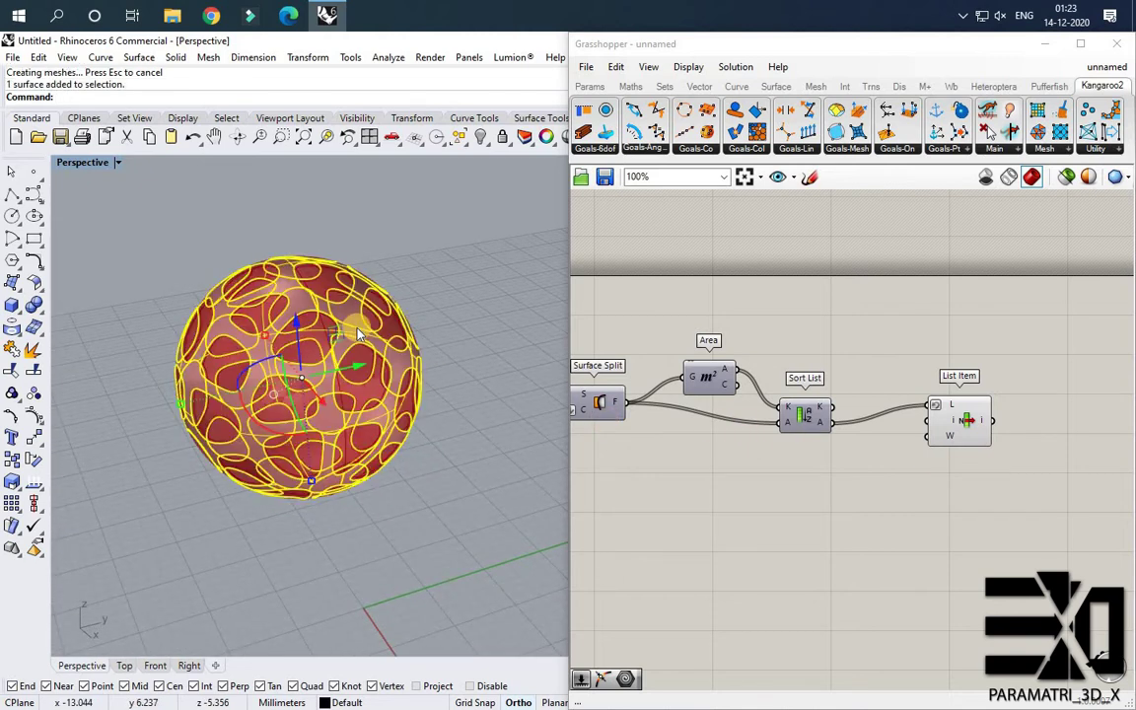
key(Delete)
Add a second Area component below the first one, with the Surface Split F output connected to its G input.
double_click(733, 482)
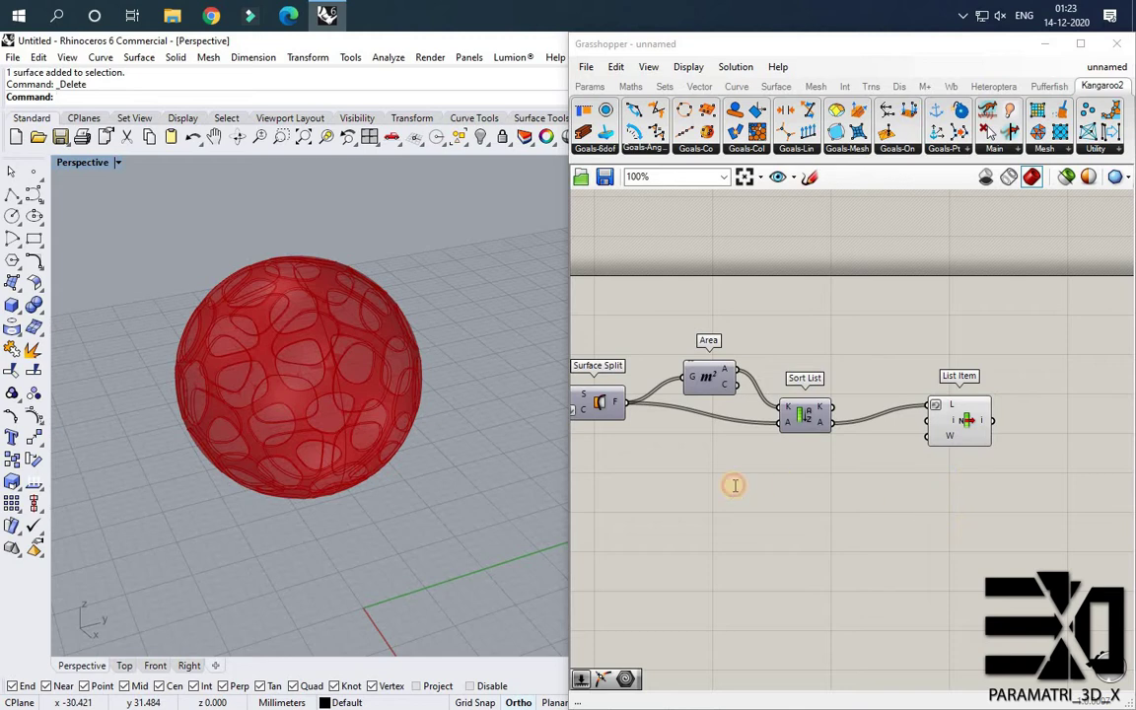
text(ar)
key(Return)
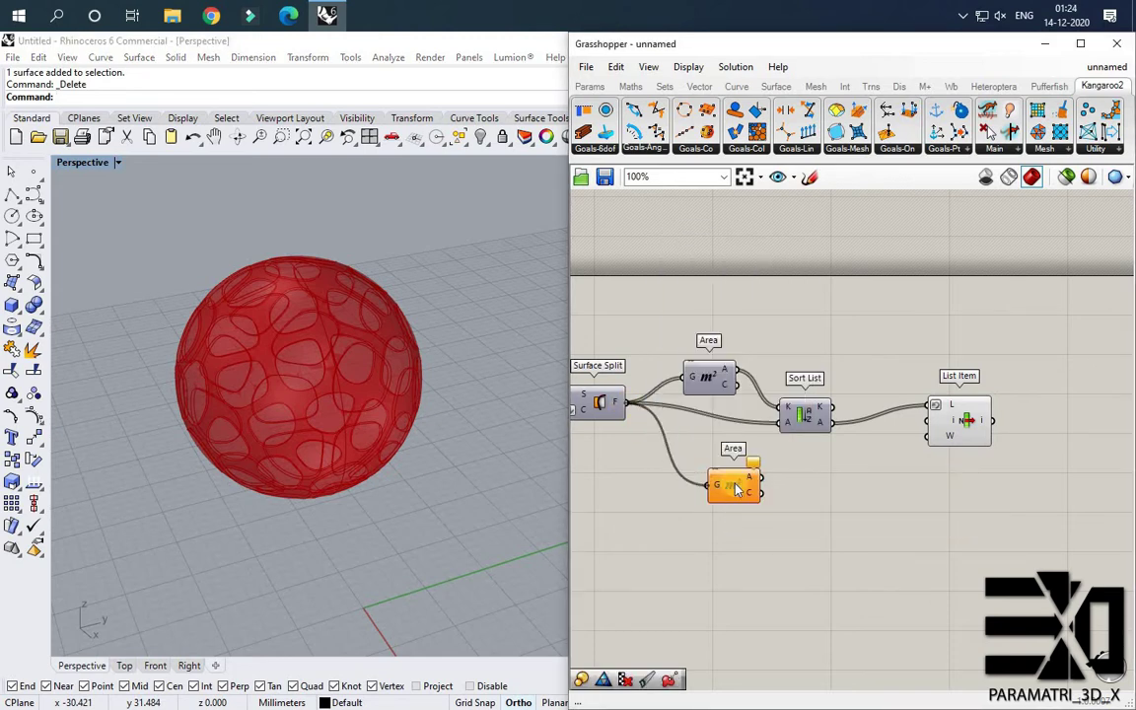
drag(737, 490, 794, 523)
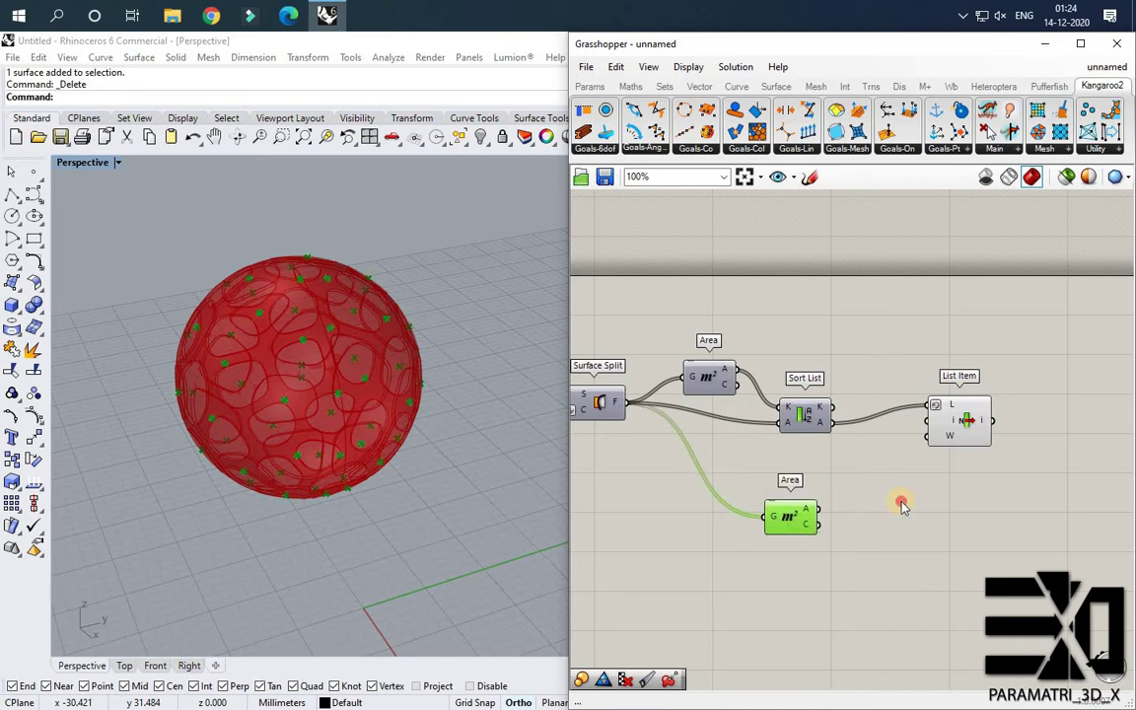
click(862, 494)
Add a second Sort List, connecting the new Area A output to K and the Surface Split F output to A.
double_click(884, 509)
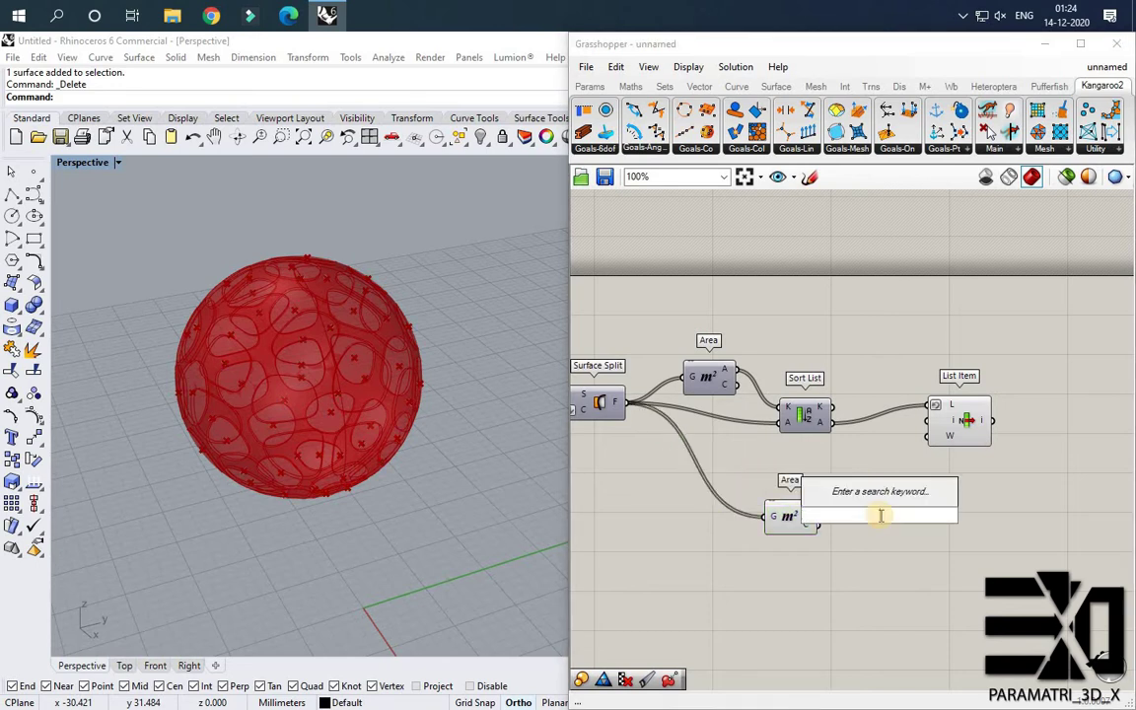
text(sort)
click(878, 515)
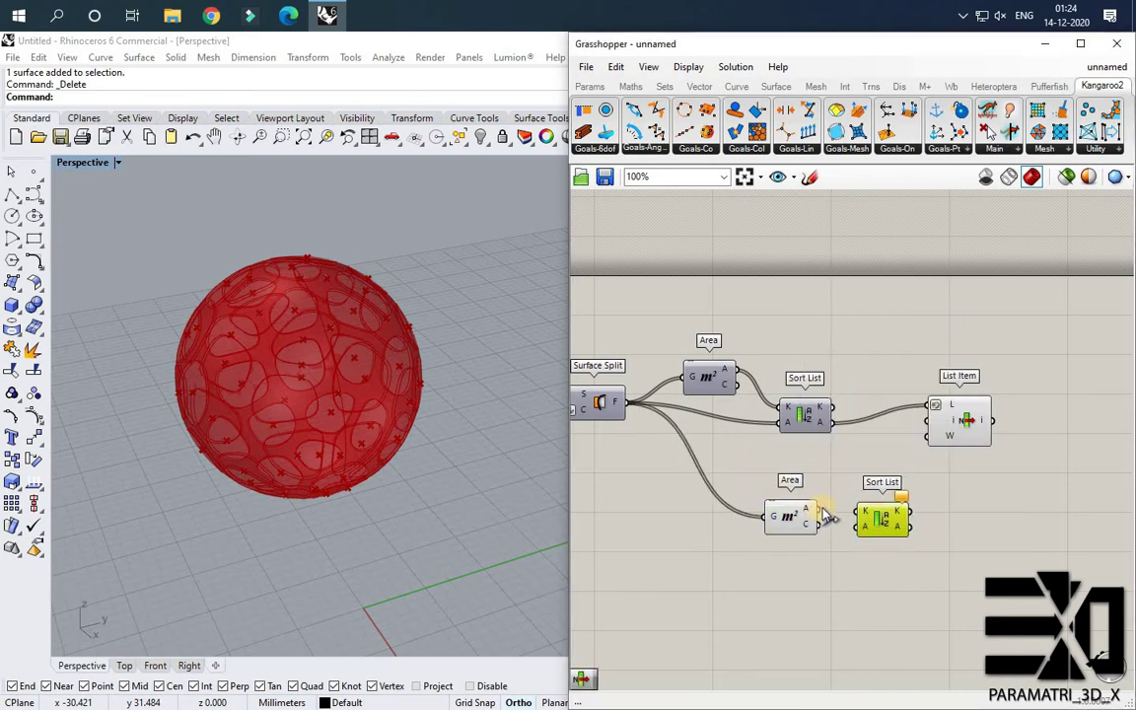
drag(864, 527, 631, 405)
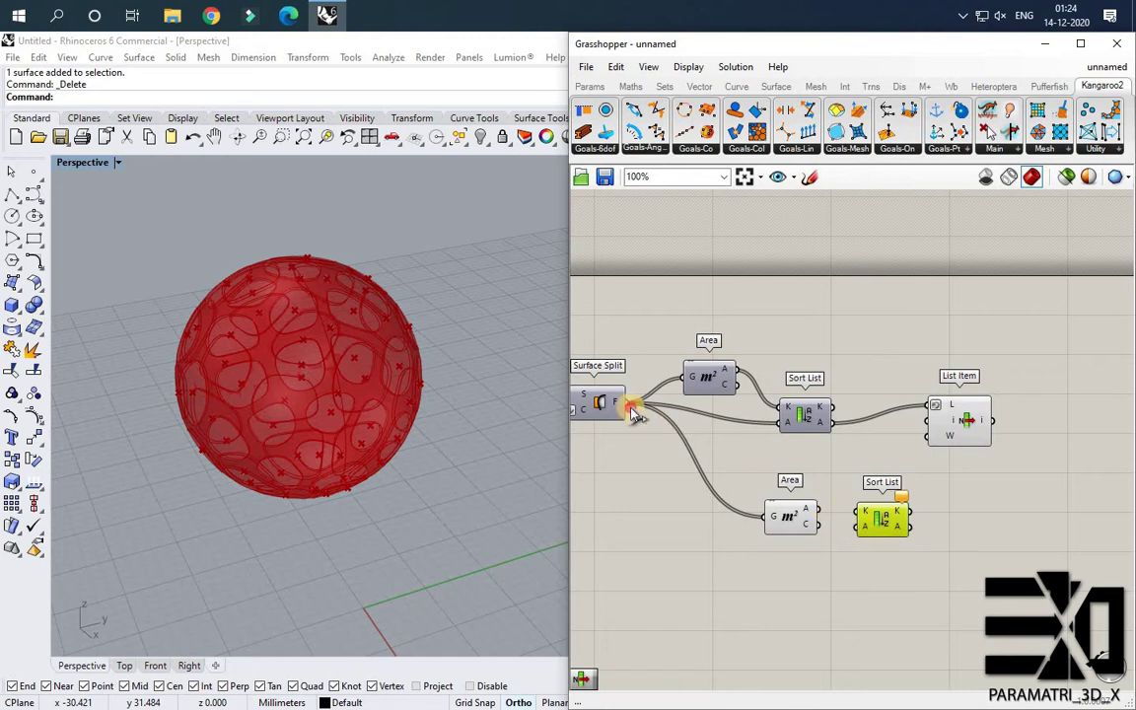
drag(766, 527, 762, 521)
drag(876, 533, 832, 506)
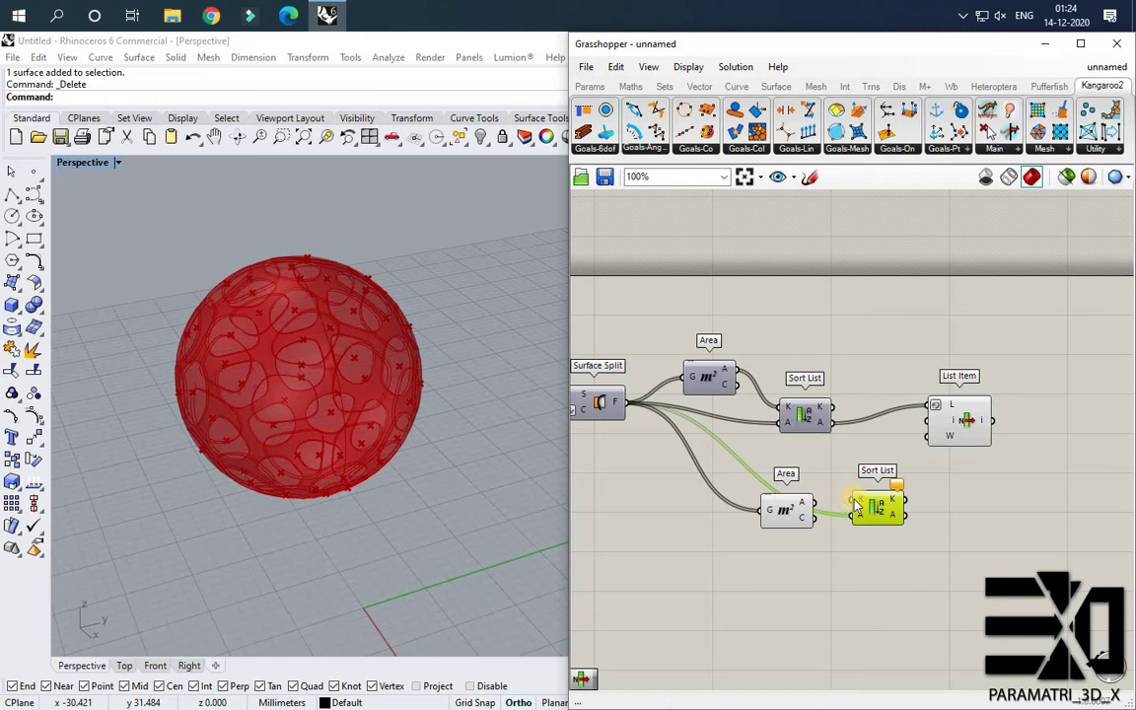
click(895, 536)
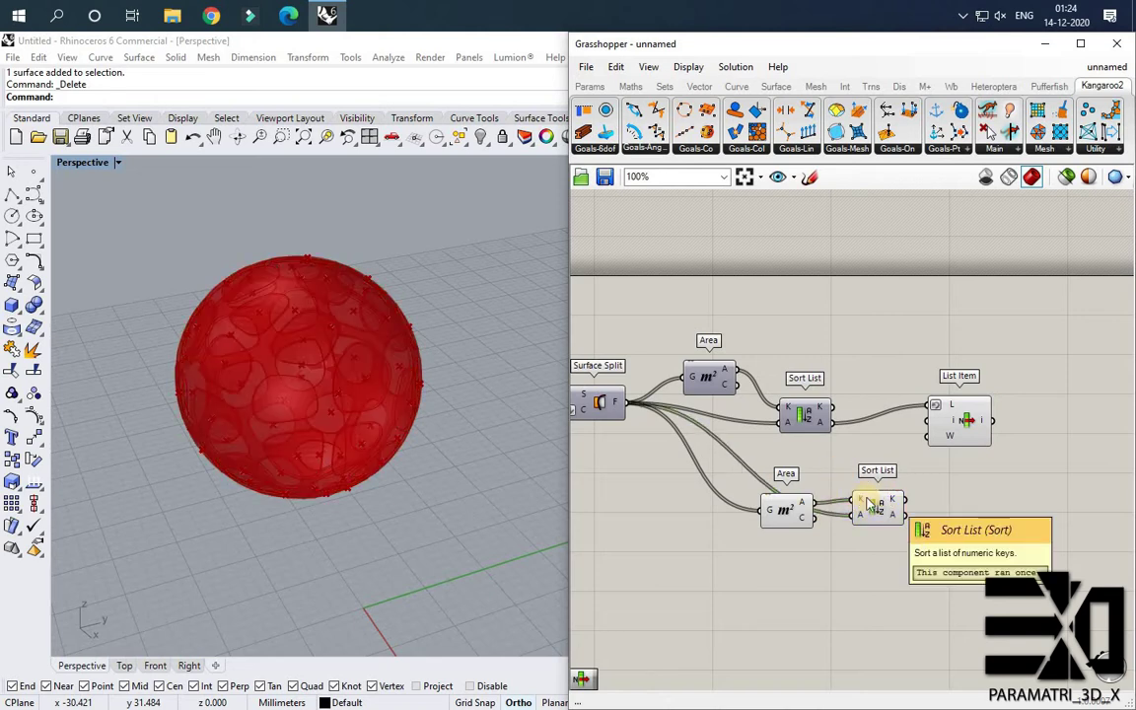
click(875, 502)
click(773, 475)
scroll(773, 475, down, 1)
scroll(971, 489, up, 1)
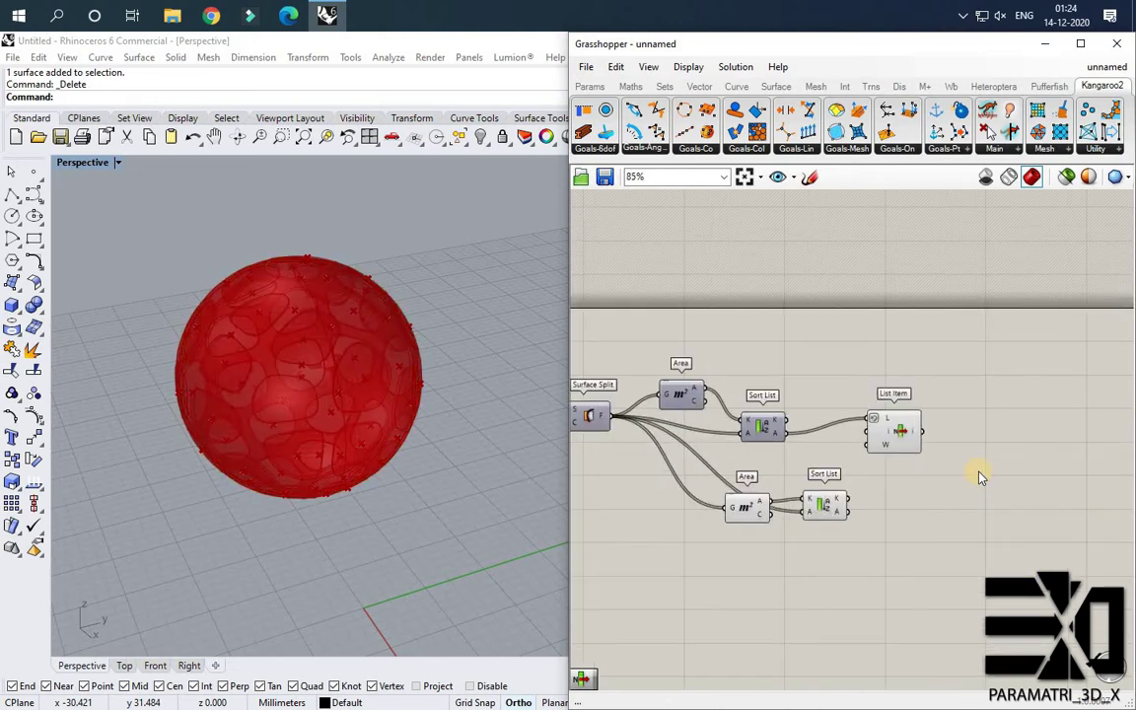
Add a Reverse List component, connect the second Sort List's A output to its L input, and shift List Item farther along.
double_click(887, 514)
text(re)
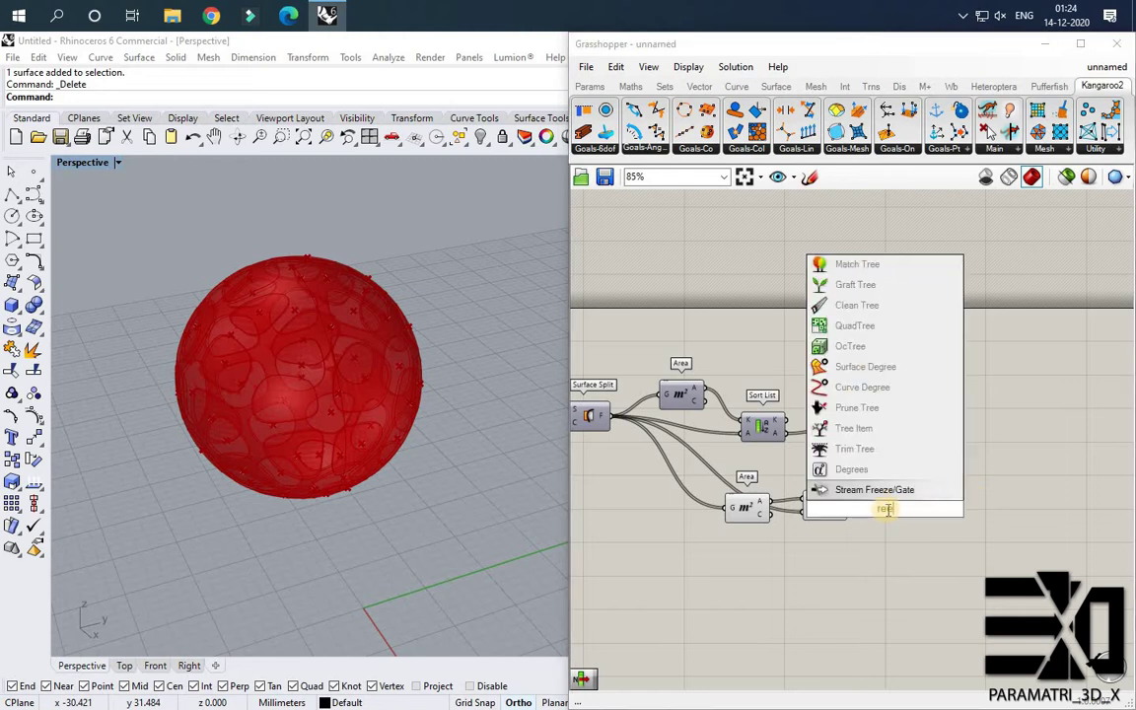
text(e)
key(BackSpace)
text(ve)
click(884, 471)
scroll(883, 500, up, 2)
drag(902, 427, 995, 422)
click(991, 471)
drag(856, 513, 833, 516)
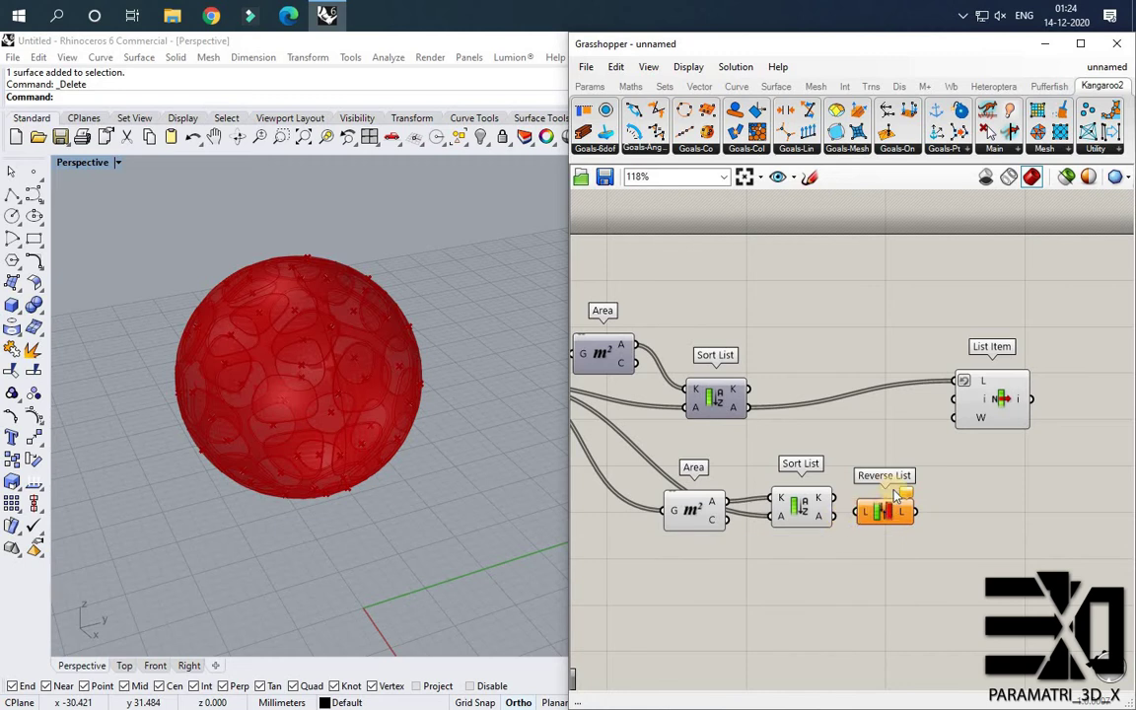
click(886, 505)
Add a Cull Index component and connect the Reverse List L output to its L input.
scroll(975, 493, up, 2)
right_drag(975, 493, 926, 476)
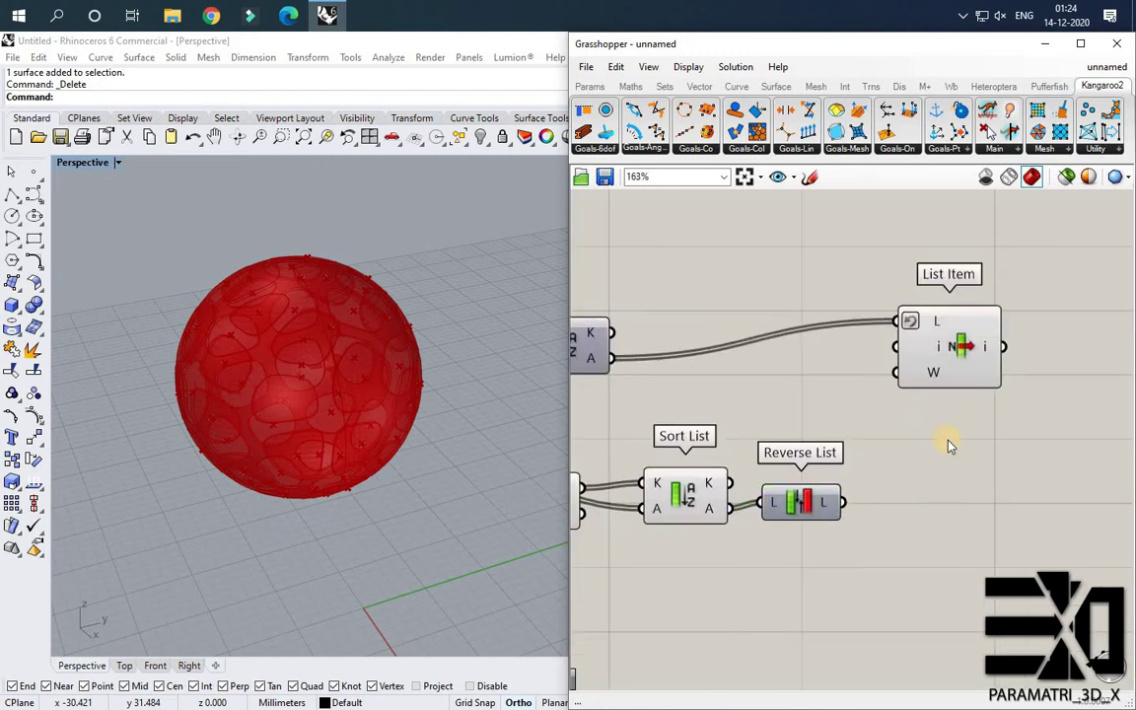
double_click(909, 518)
text(cull)
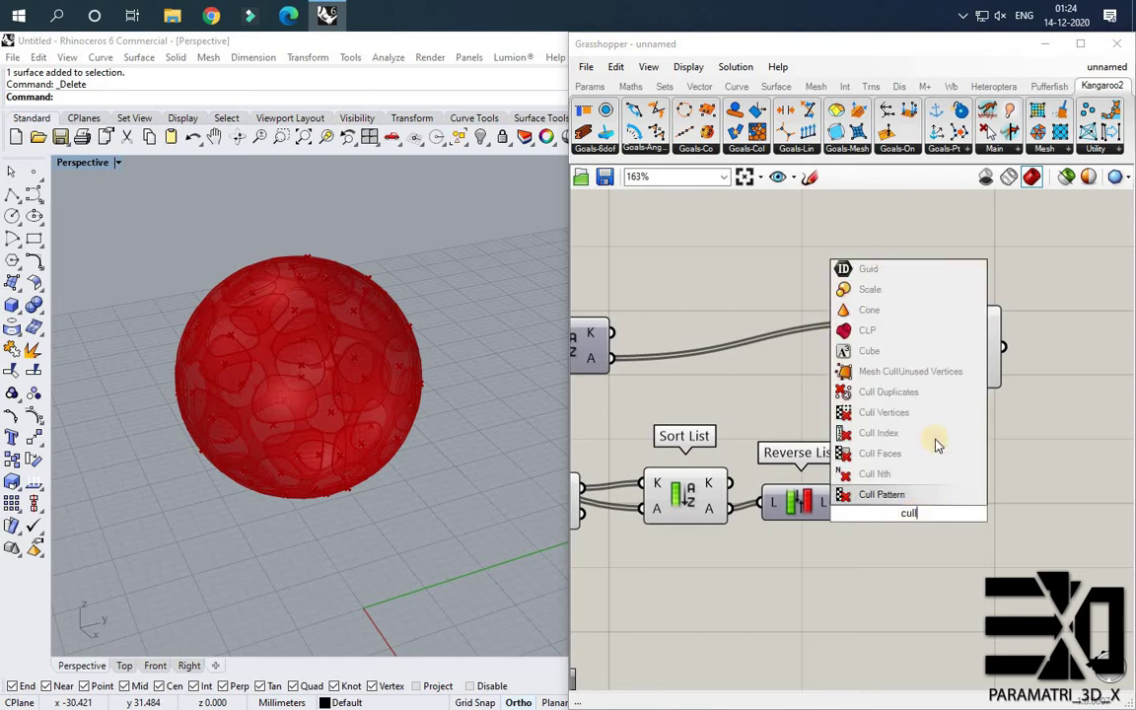
click(933, 435)
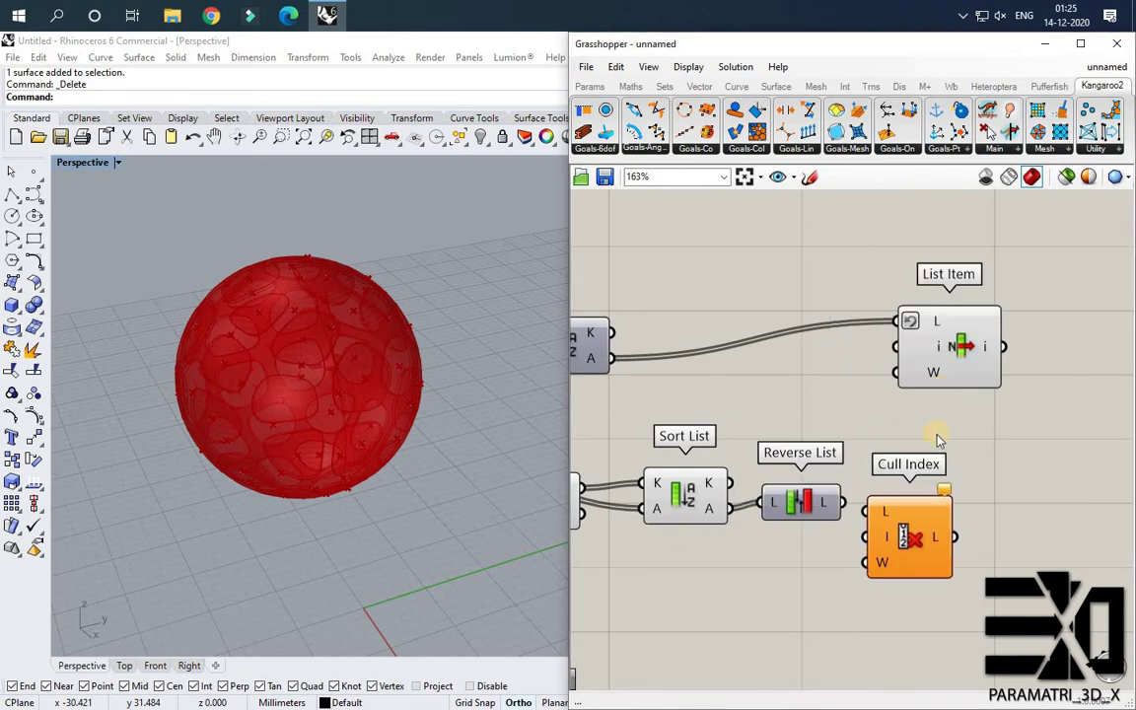
drag(842, 506, 866, 512)
Add a panel containing 0, connect it to the Cull Index I input, and place it close to that component.
scroll(789, 513, down, 2)
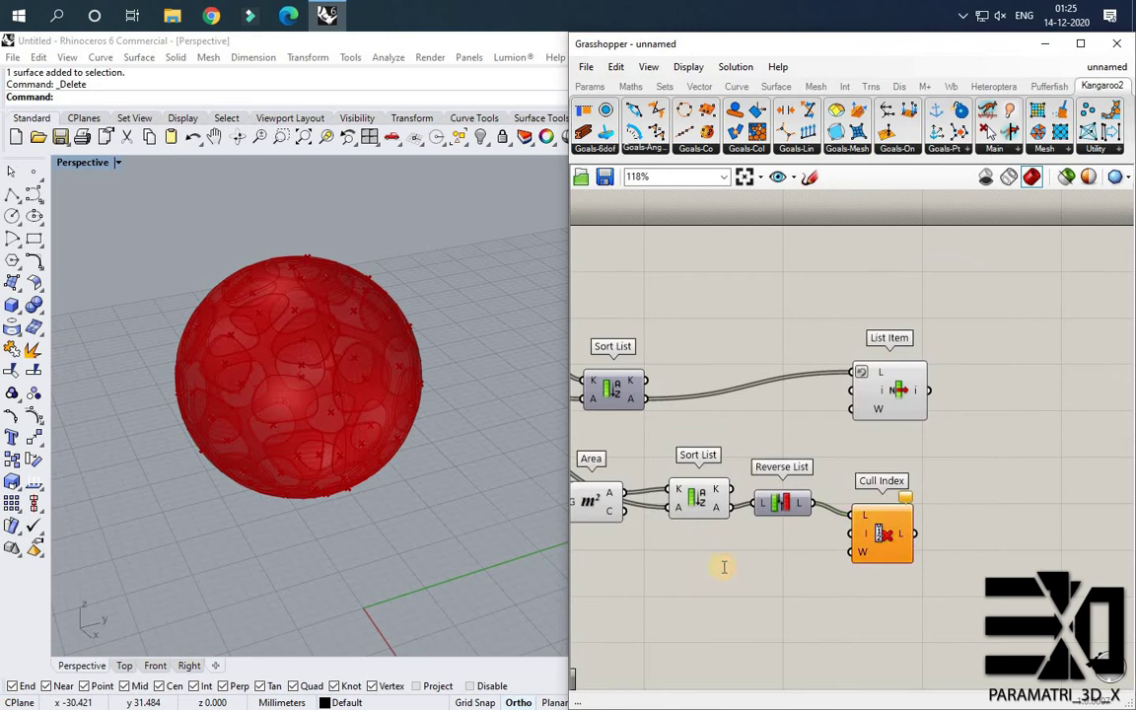
double_click(723, 567)
text(panel)
key(Return)
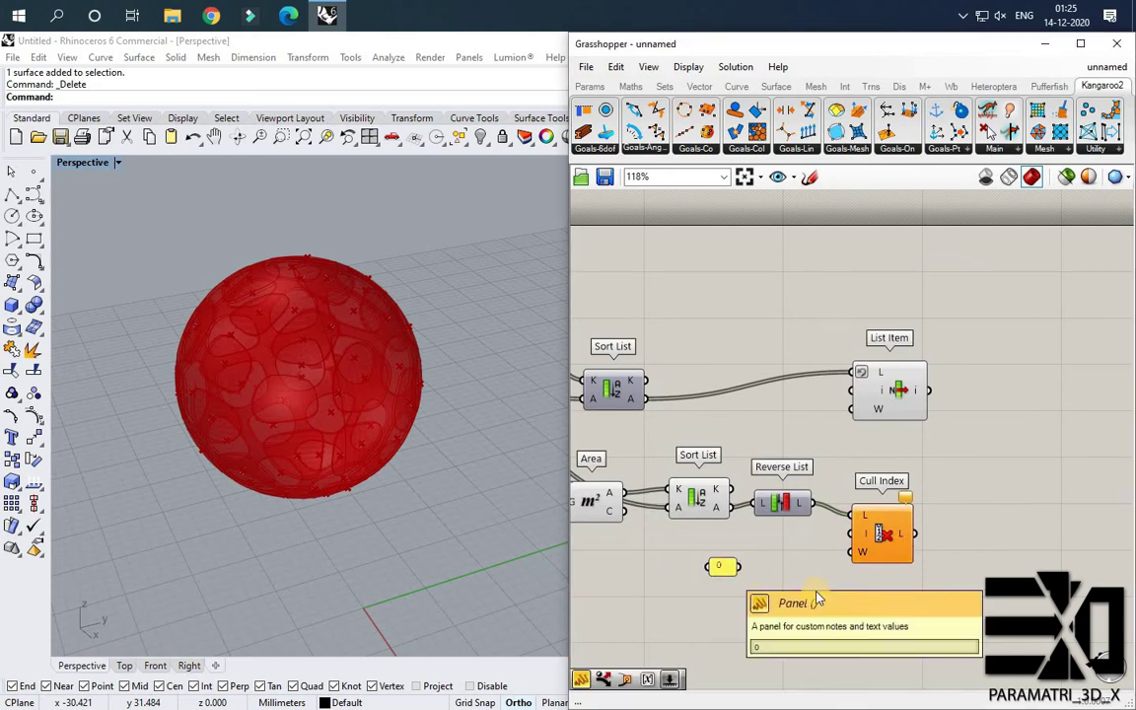
drag(739, 568, 851, 533)
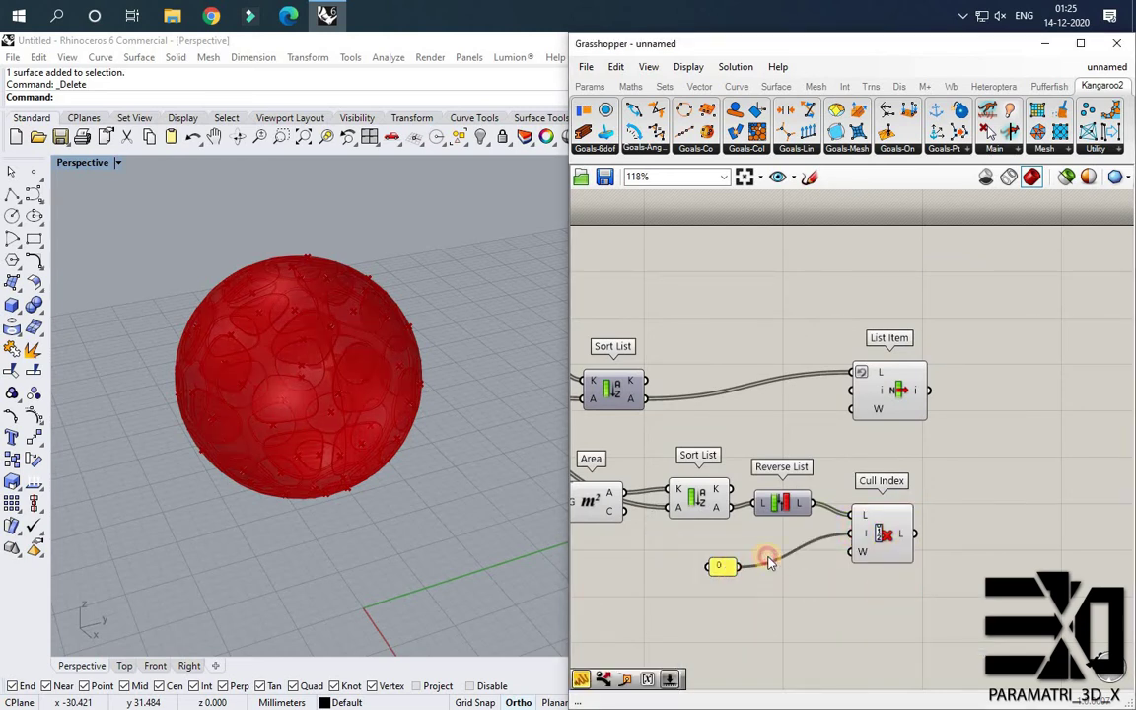
drag(721, 571, 794, 551)
scroll(692, 533, down, 2)
scroll(962, 472, up, 1)
right_drag(965, 473, 865, 515)
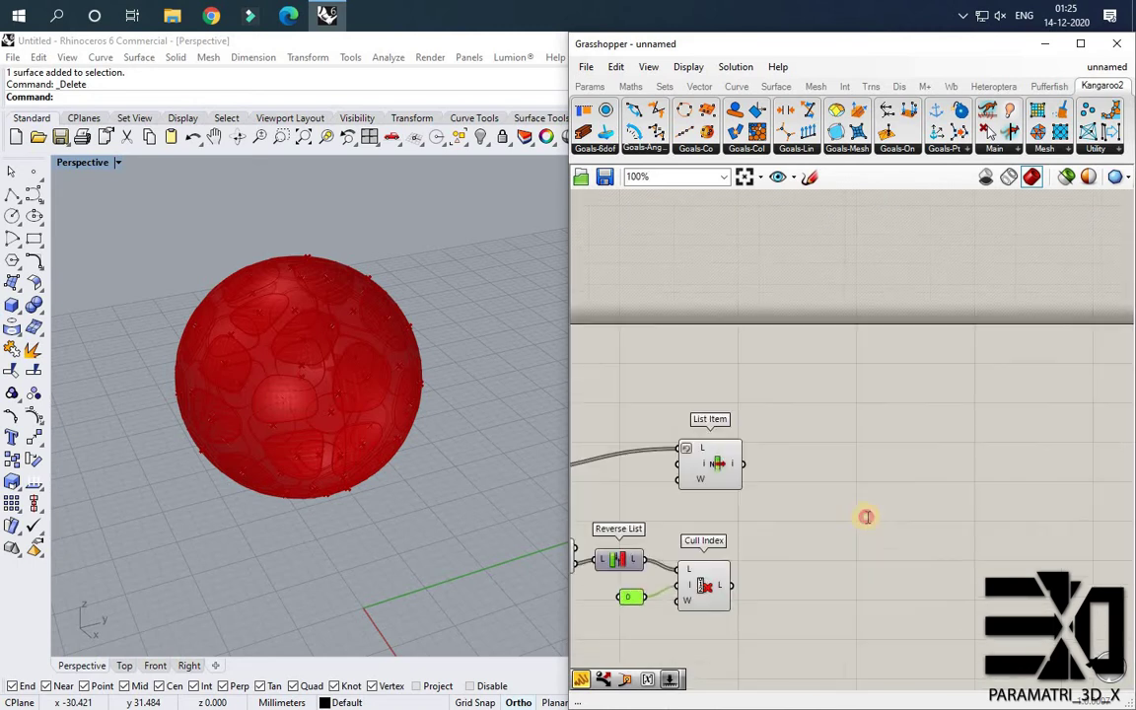
Add a Brep Join component and connect the Cull Index L output to its B input.
double_click(864, 516)
text(brep)
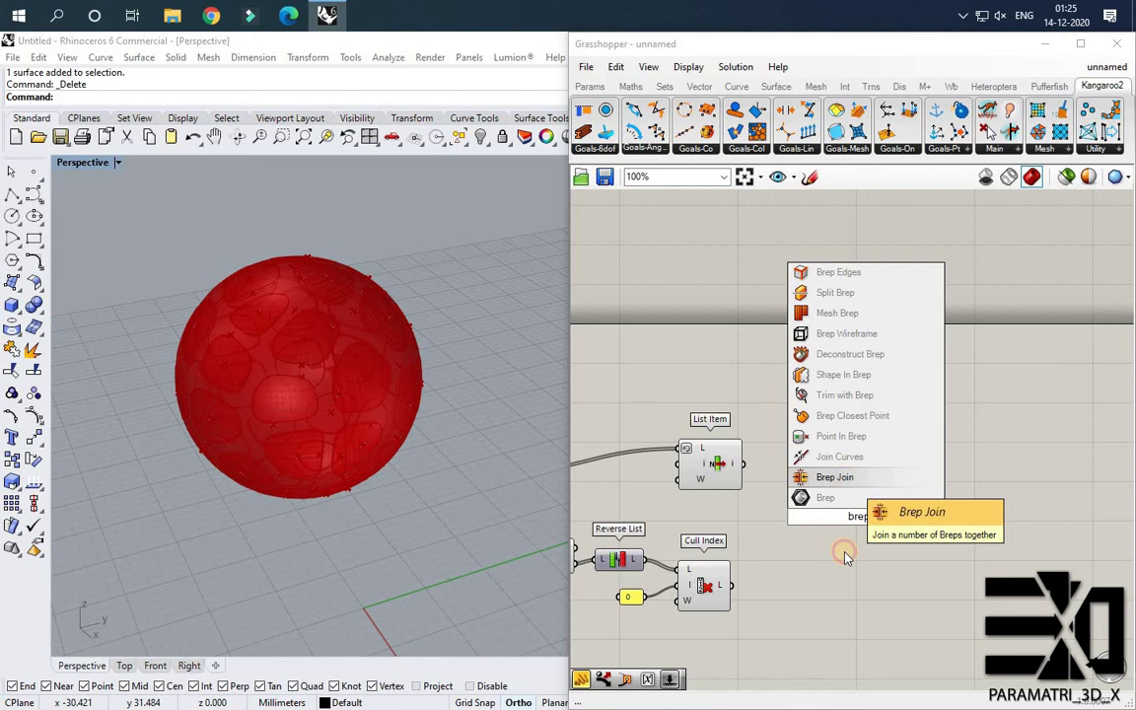
key(Return)
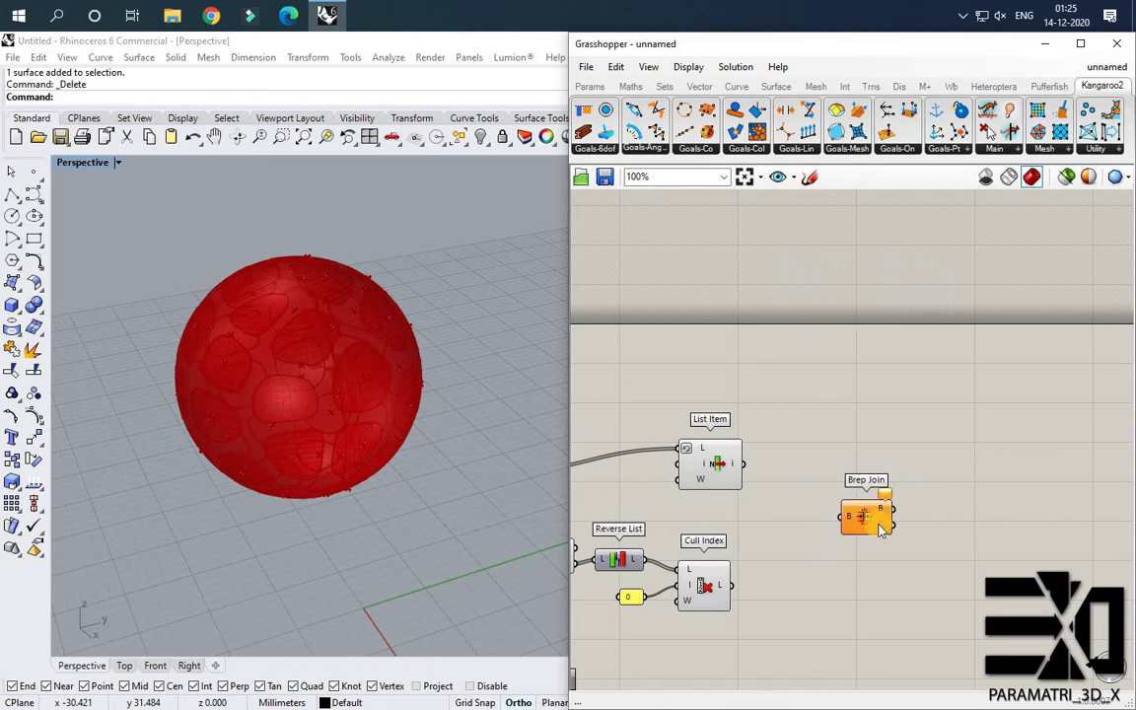
drag(736, 587, 846, 527)
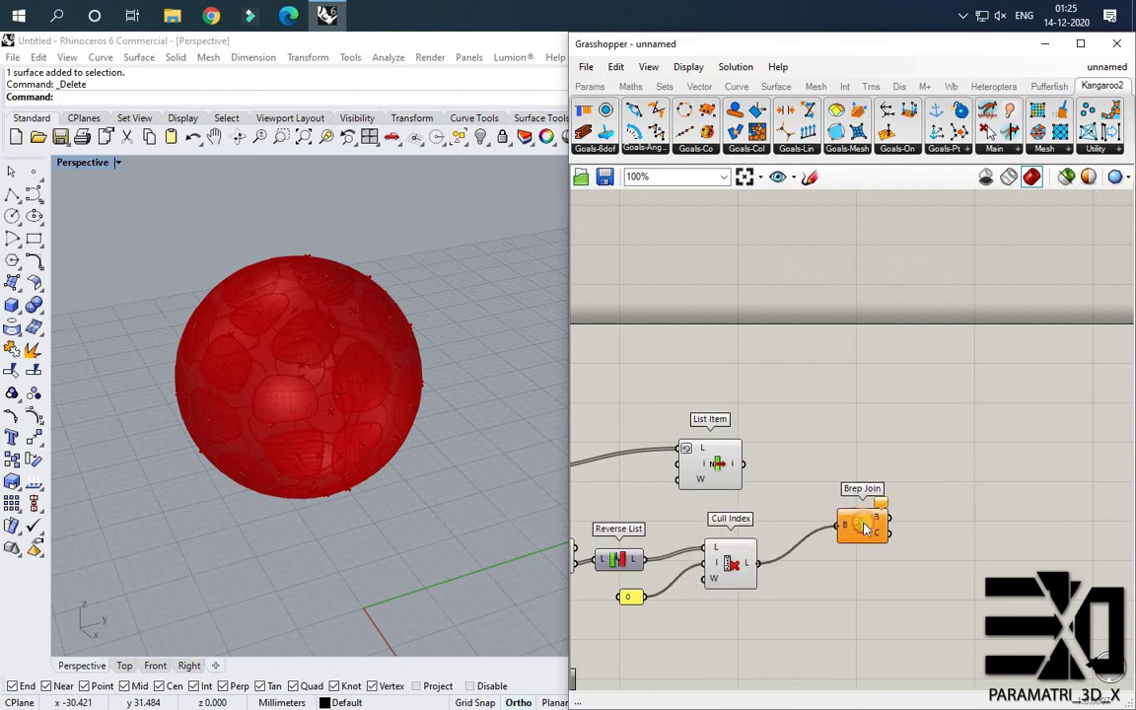
Align the second Sort List, Reverse List and Cull Index chain with its Area component and turn off the chain's preview.
scroll(949, 546, down, 3)
right_drag(657, 541, 719, 501)
drag(717, 495, 716, 461)
scroll(920, 551, up, 3)
right_click(845, 547)
click(885, 505)
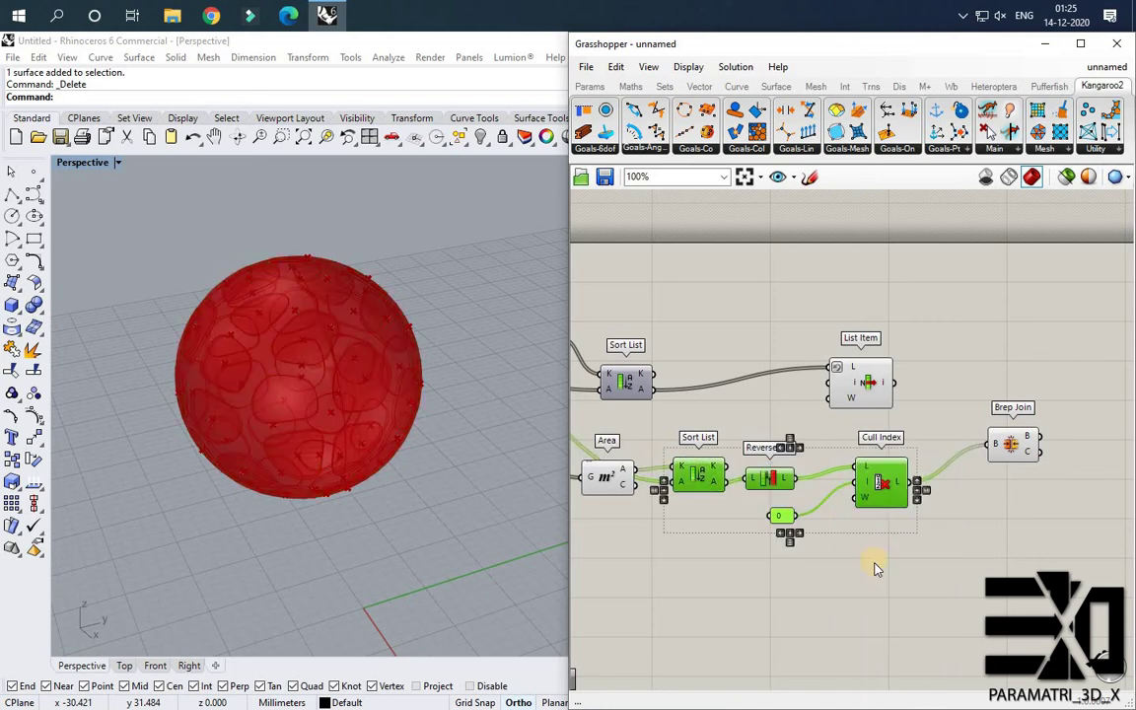
click(1024, 446)
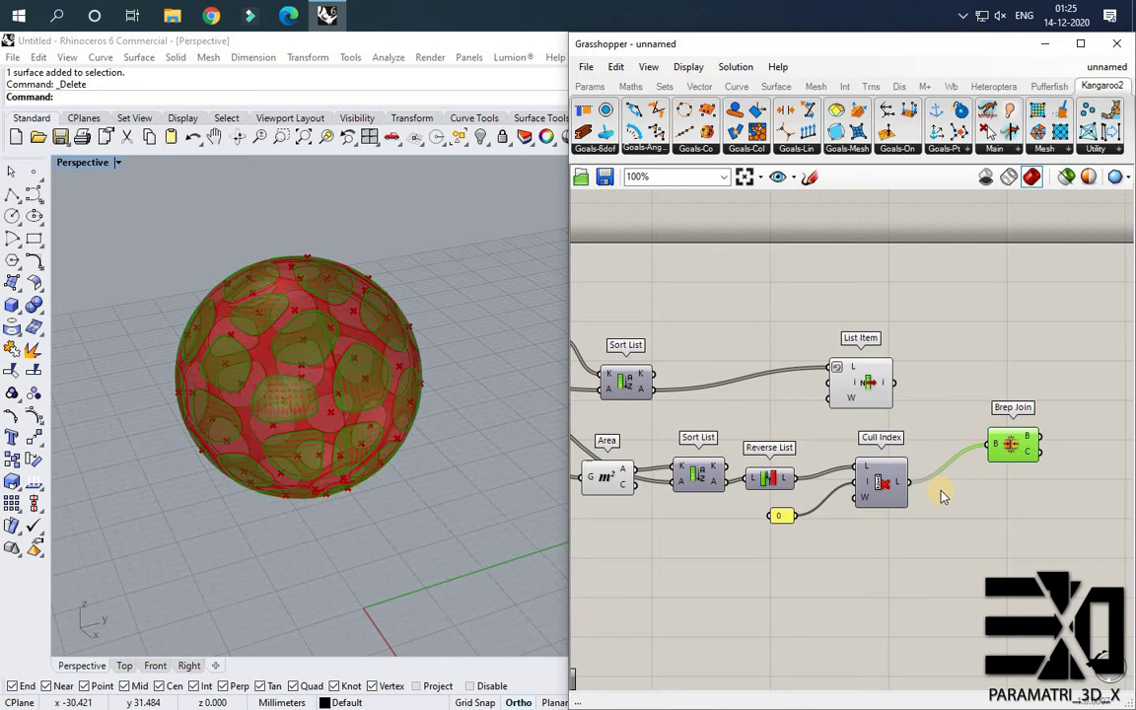
Turn off the preview of the Area component feeding the second Sort List.
scroll(1085, 469, up, 2)
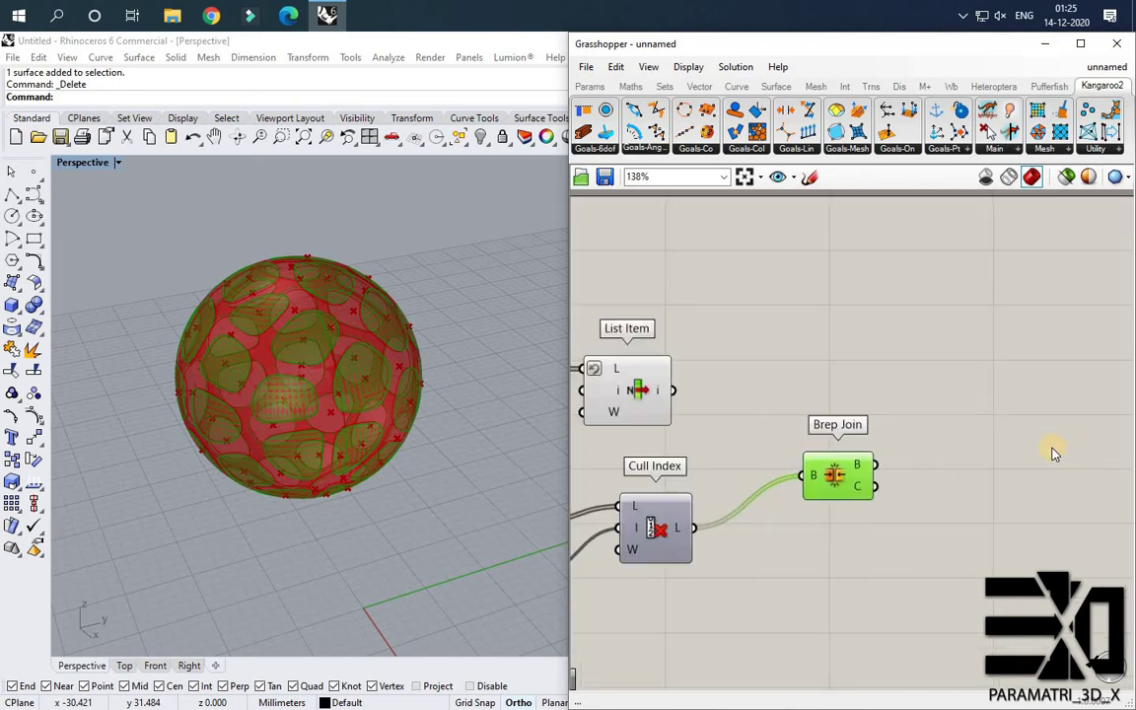
scroll(1080, 429, down, 3)
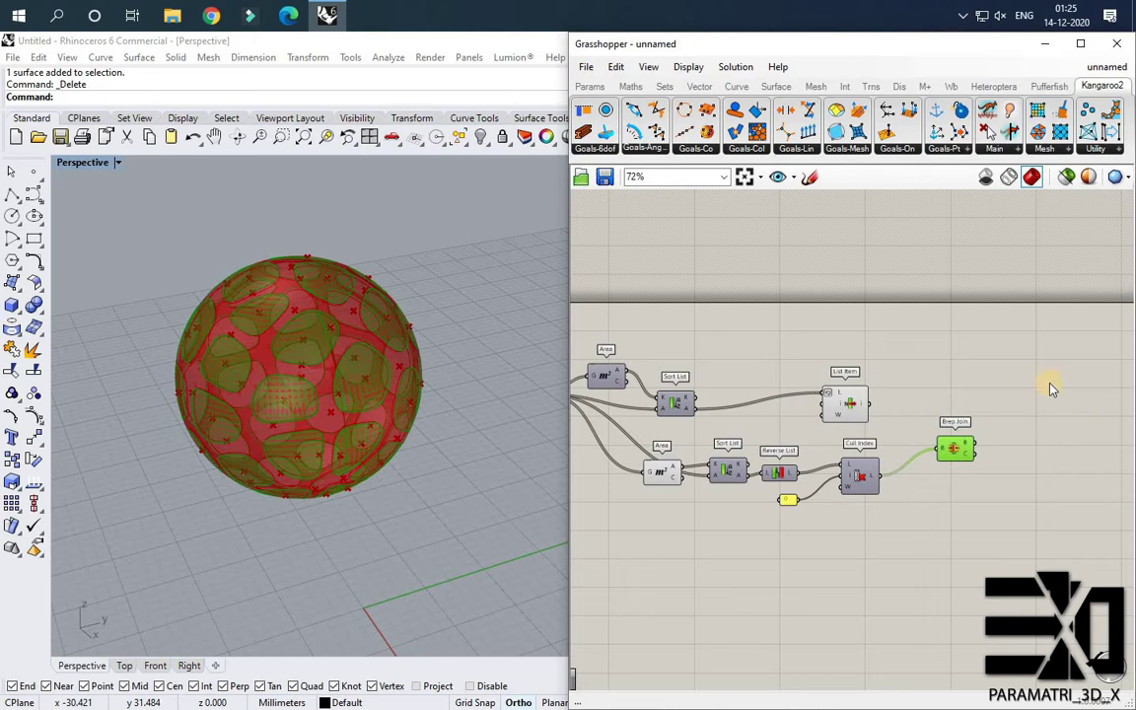
right_drag(825, 450, 905, 426)
scroll(847, 440, up, 3)
click(679, 458)
right_click(743, 529)
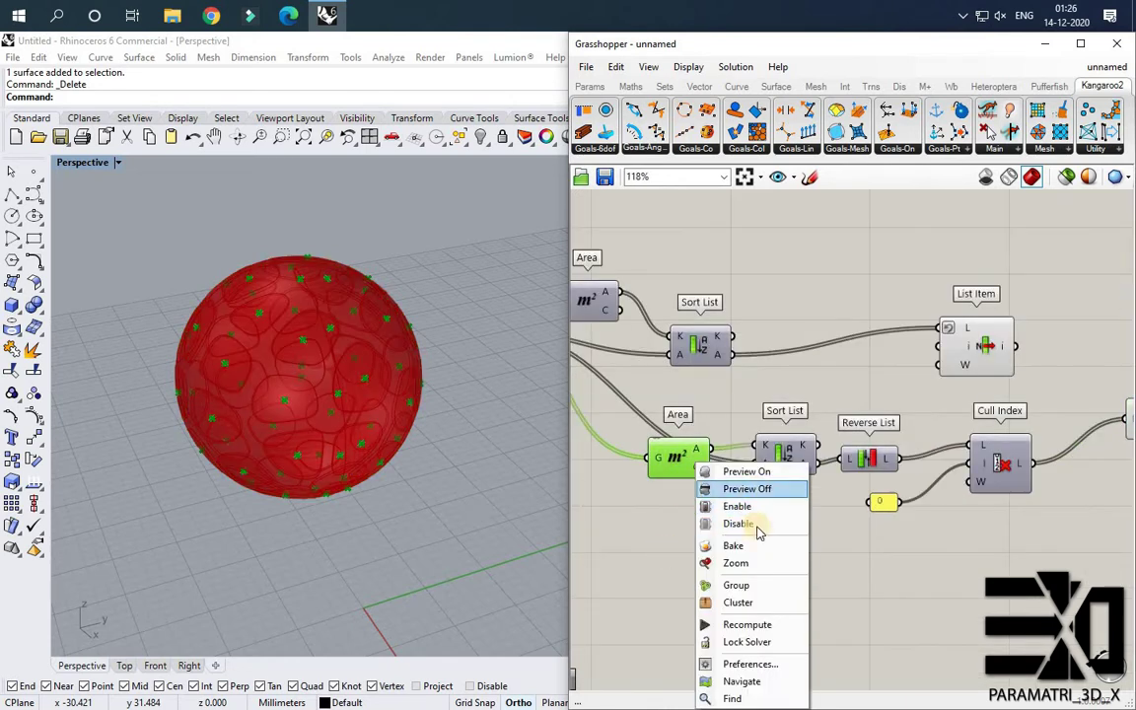
click(747, 487)
Reposition List Item and add an Area component with its G input fed by the List Item output.
scroll(789, 490, down, 2)
right_drag(1115, 414, 893, 494)
scroll(893, 494, up, 2)
drag(641, 463, 689, 426)
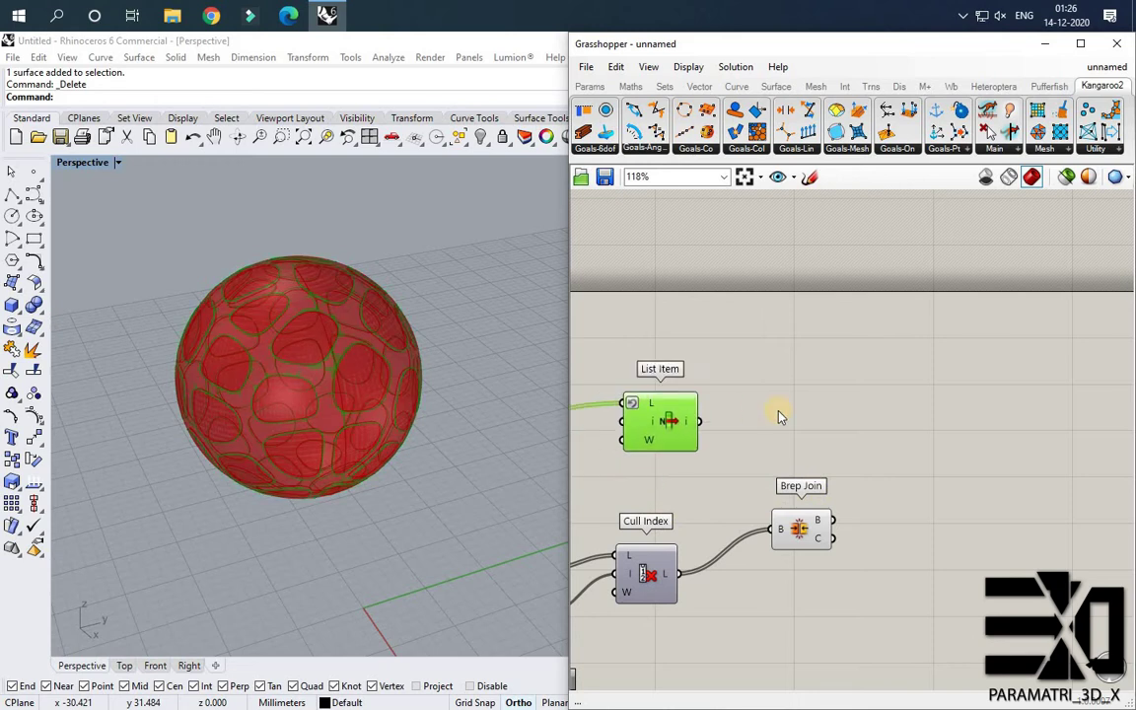
double_click(906, 386)
text(area)
click(868, 368)
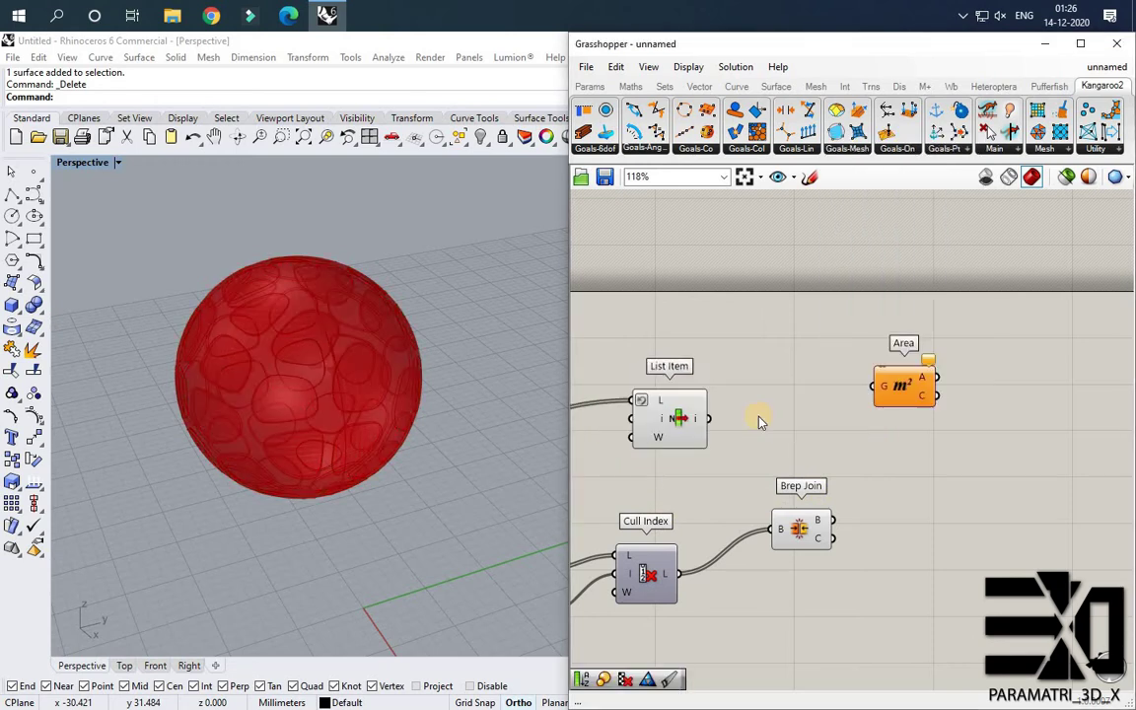
drag(875, 388, 873, 481)
Add a Scale component, connecting the new Area C output to C and the List Item output to G.
double_click(908, 468)
text(scale)
click(868, 444)
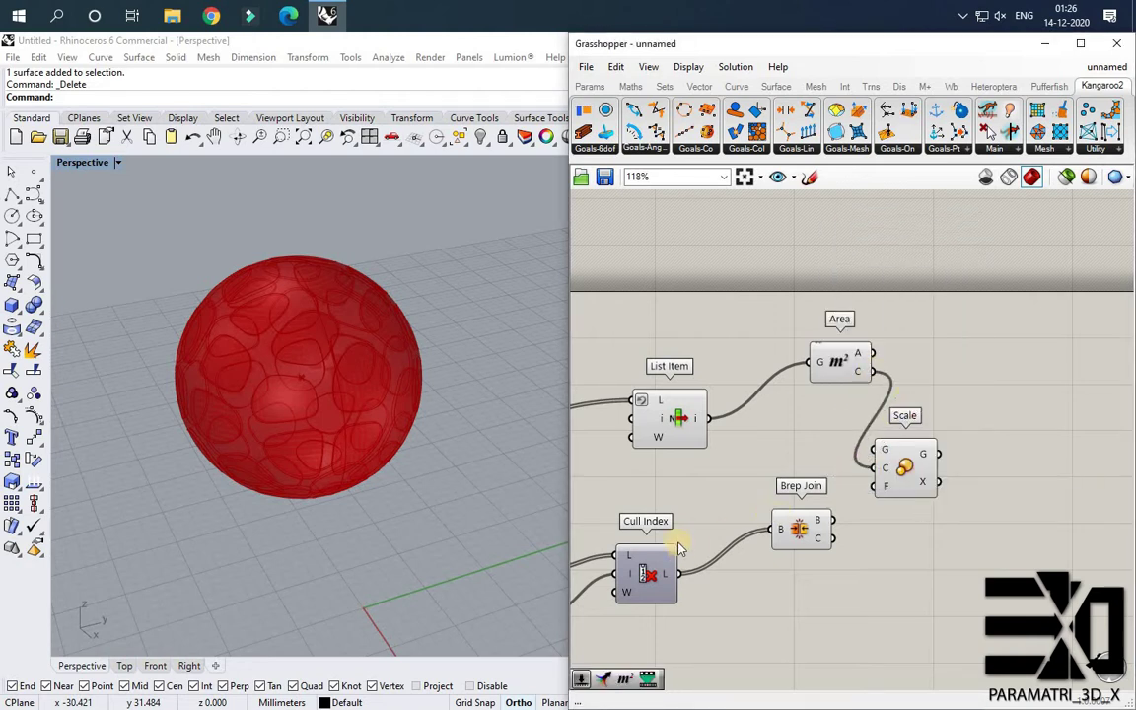
drag(822, 452, 961, 405)
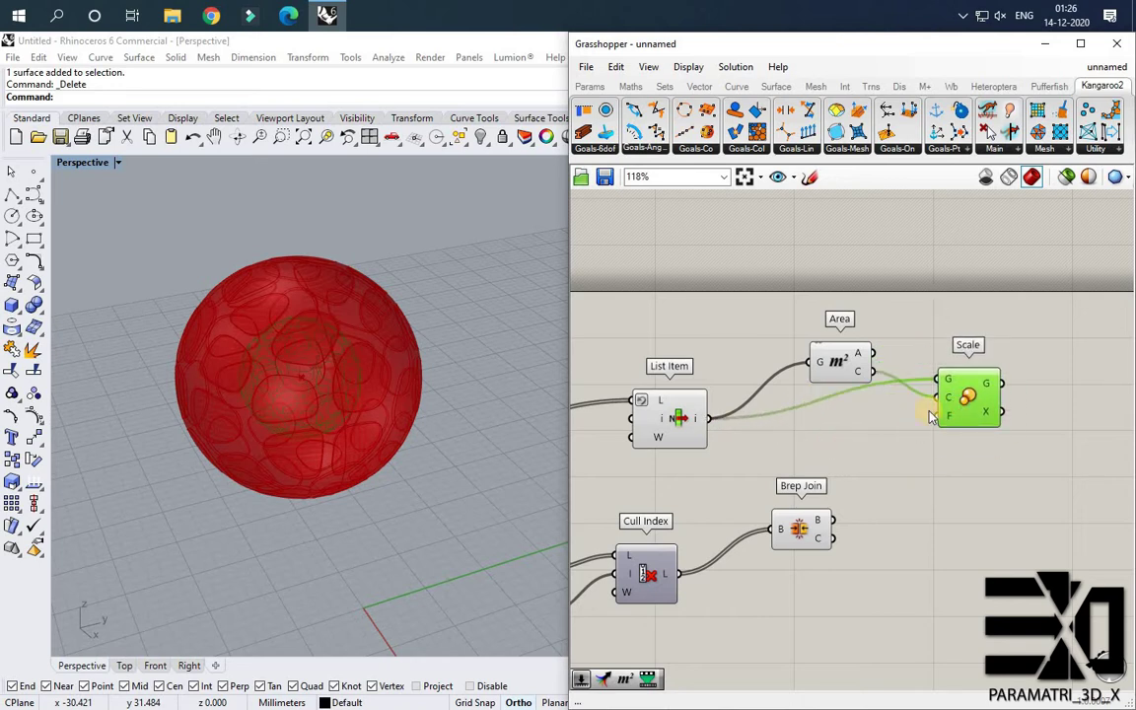
click(827, 471)
right_drag(827, 471, 714, 482)
drag(875, 399, 876, 379)
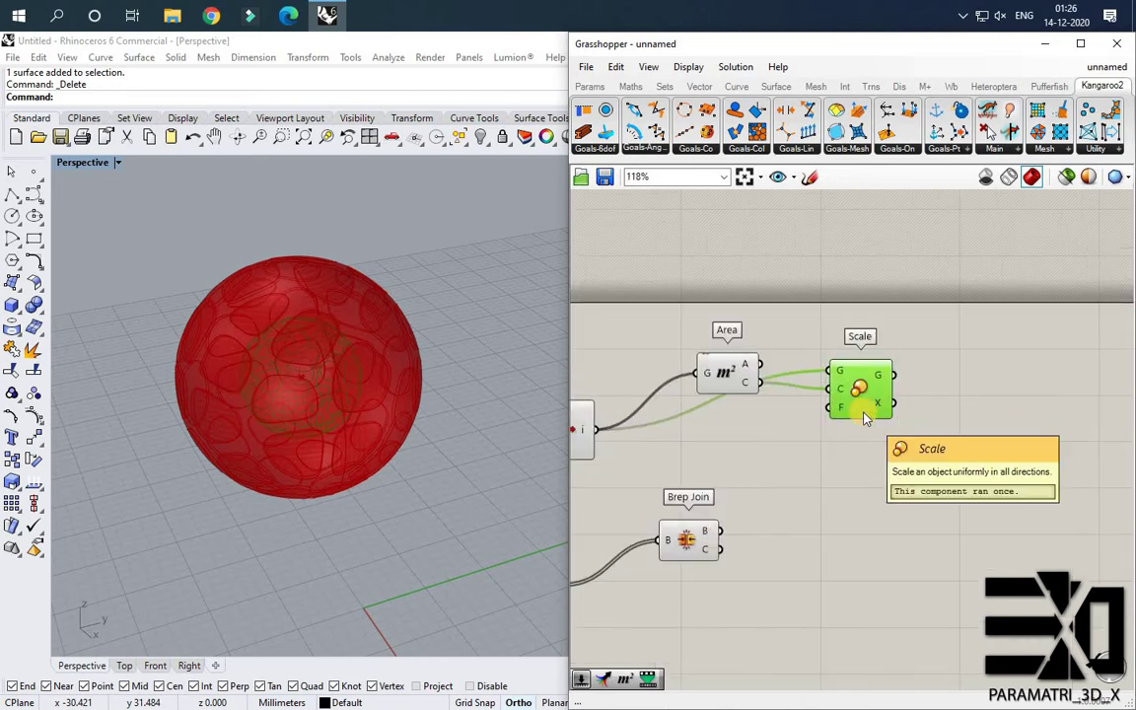
Add a number slider set to 1.200 and connect it to the Scale component's F input.
scroll(716, 483, down, 1)
scroll(734, 345, up, 3)
double_click(733, 344)
text(1.200)
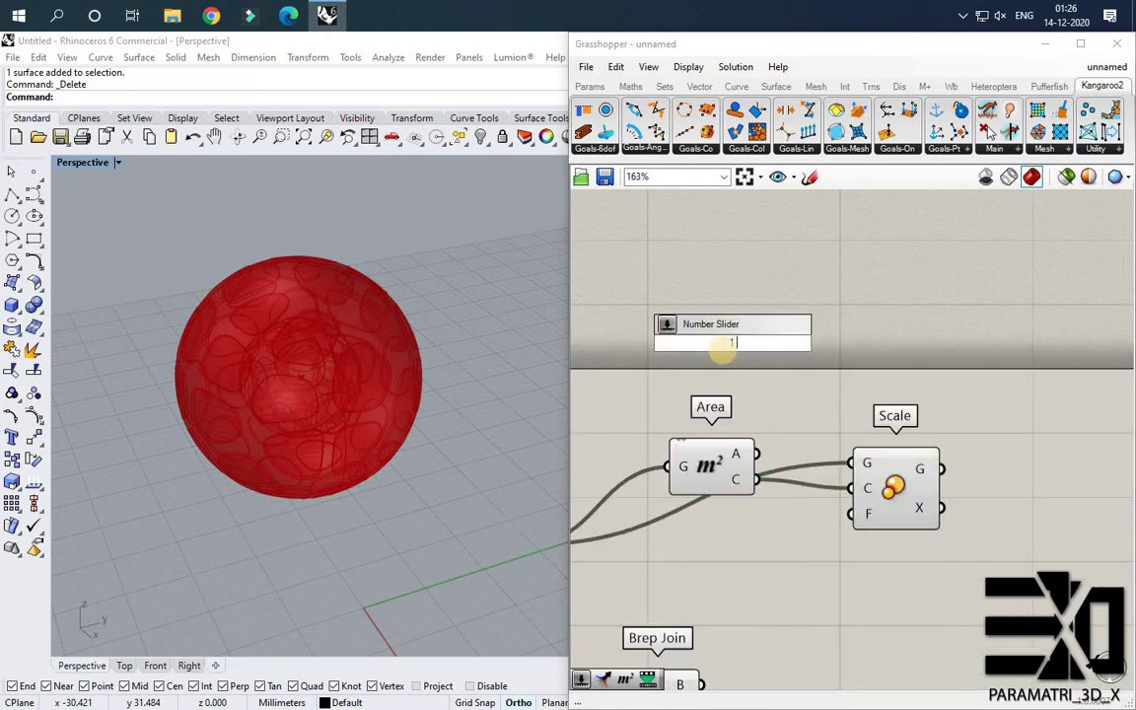
key(Return)
drag(837, 344, 851, 513)
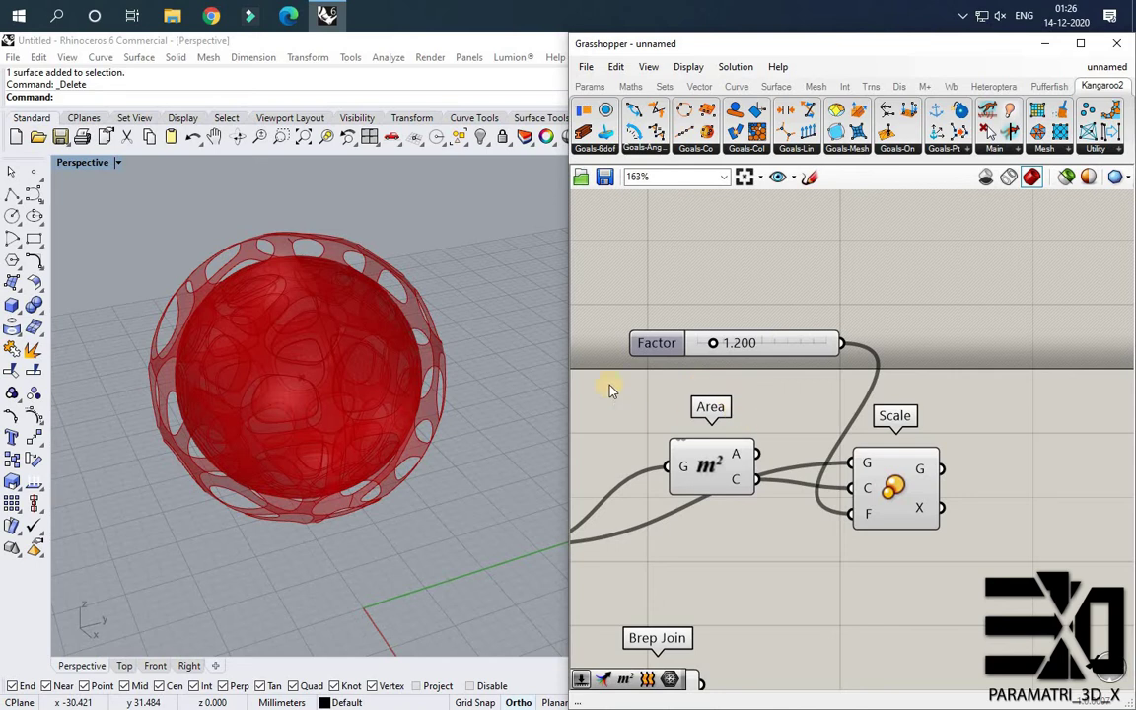
scroll(610, 390, down, 2)
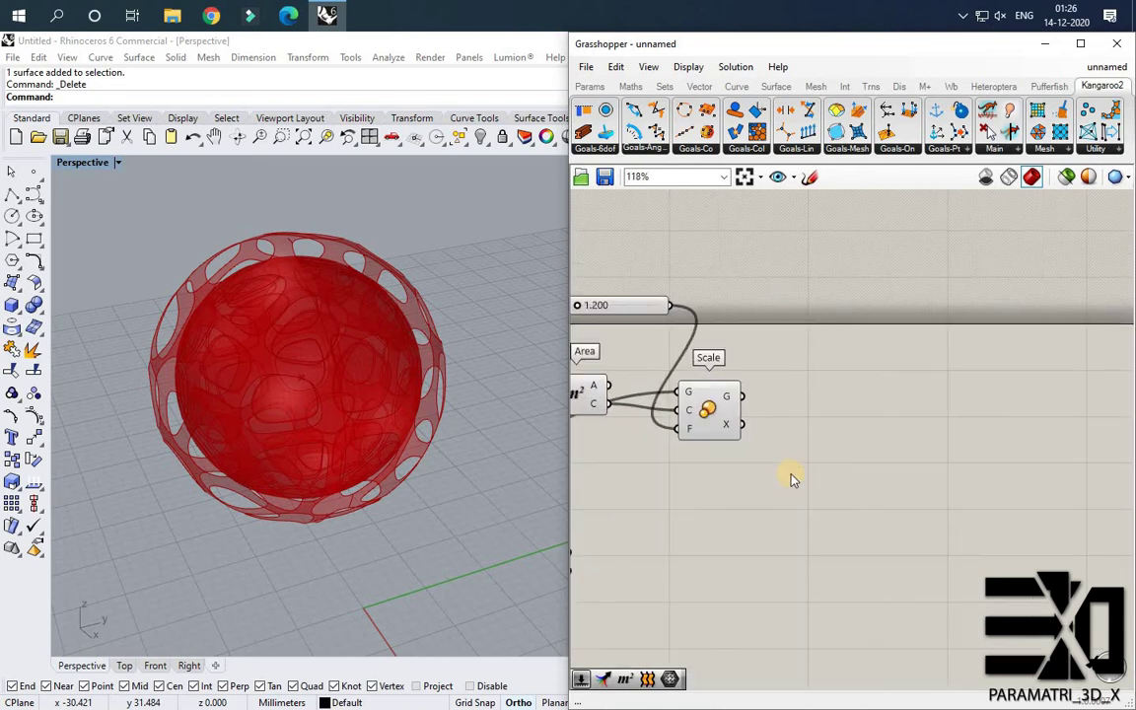
Add a Brep Edges component and connect the List Item output to its B input.
double_click(704, 500)
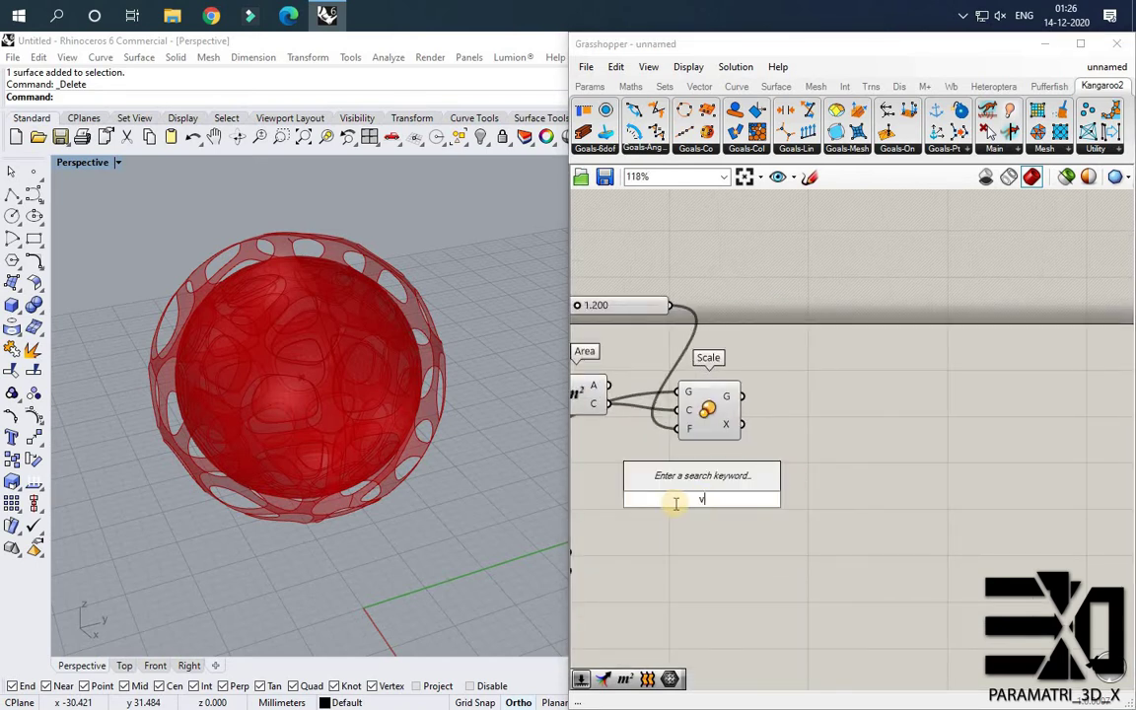
text(brep)
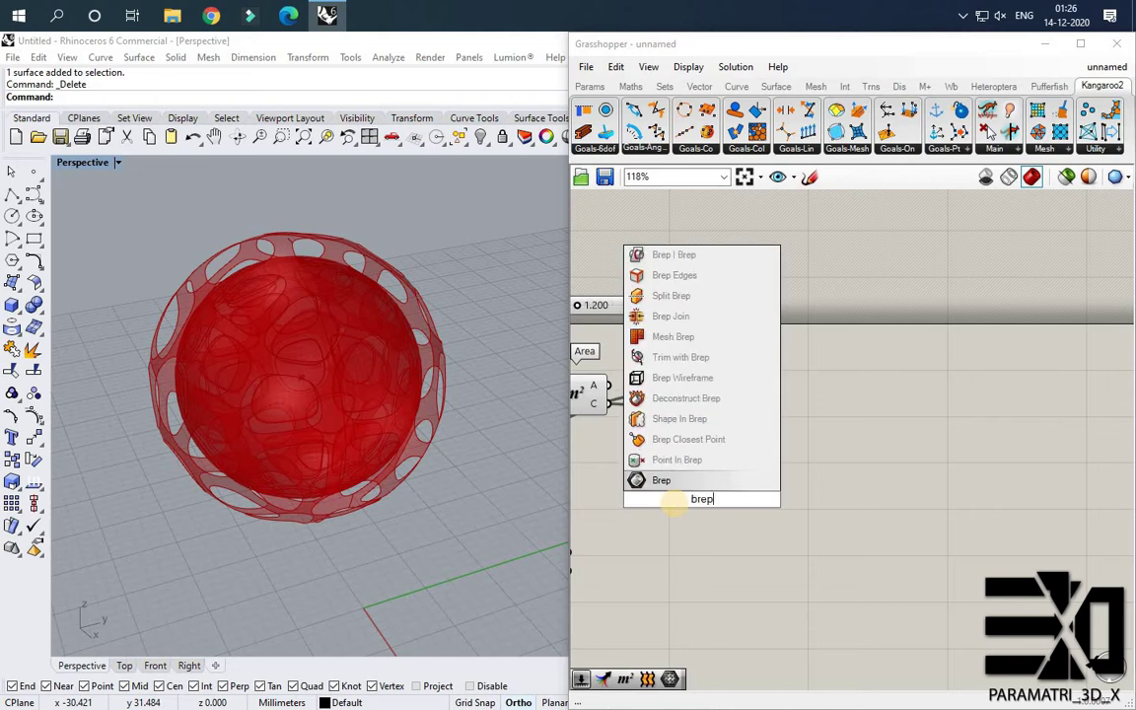
text(edge)
click(693, 483)
scroll(1114, 480, down, 2)
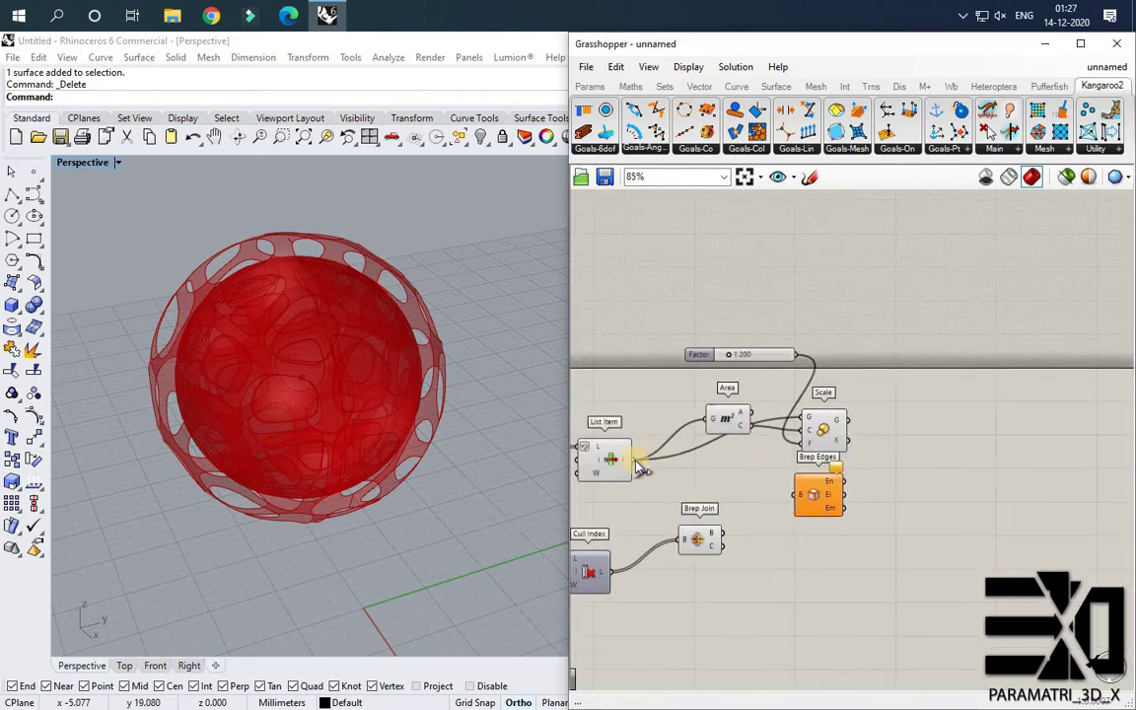
drag(636, 460, 796, 494)
Duplicate the Brep Edges component, keeping the List Item connection on the copy.
drag(821, 494, 947, 486)
click(882, 479)
click(776, 498)
Move the Factor slider, Area and Scale group higher on the canvas and adjust the two Brep Edges components' positions.
drag(826, 432, 830, 407)
drag(880, 449, 631, 341)
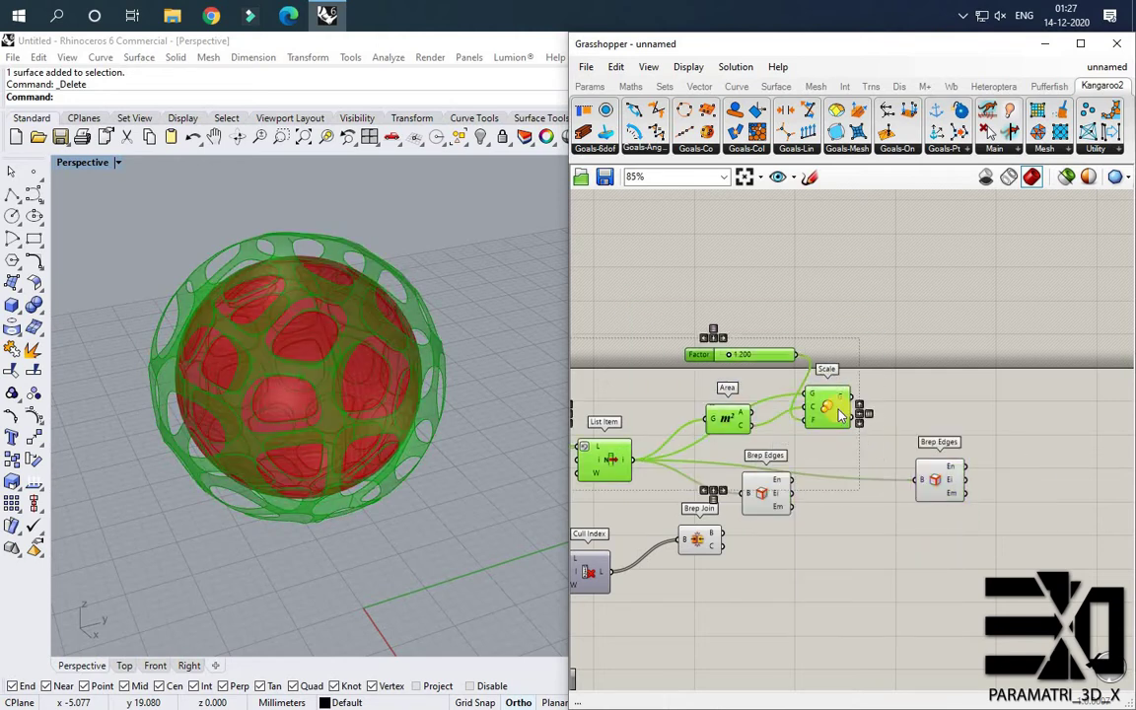
click(751, 329)
drag(663, 288, 818, 363)
drag(1010, 541, 750, 415)
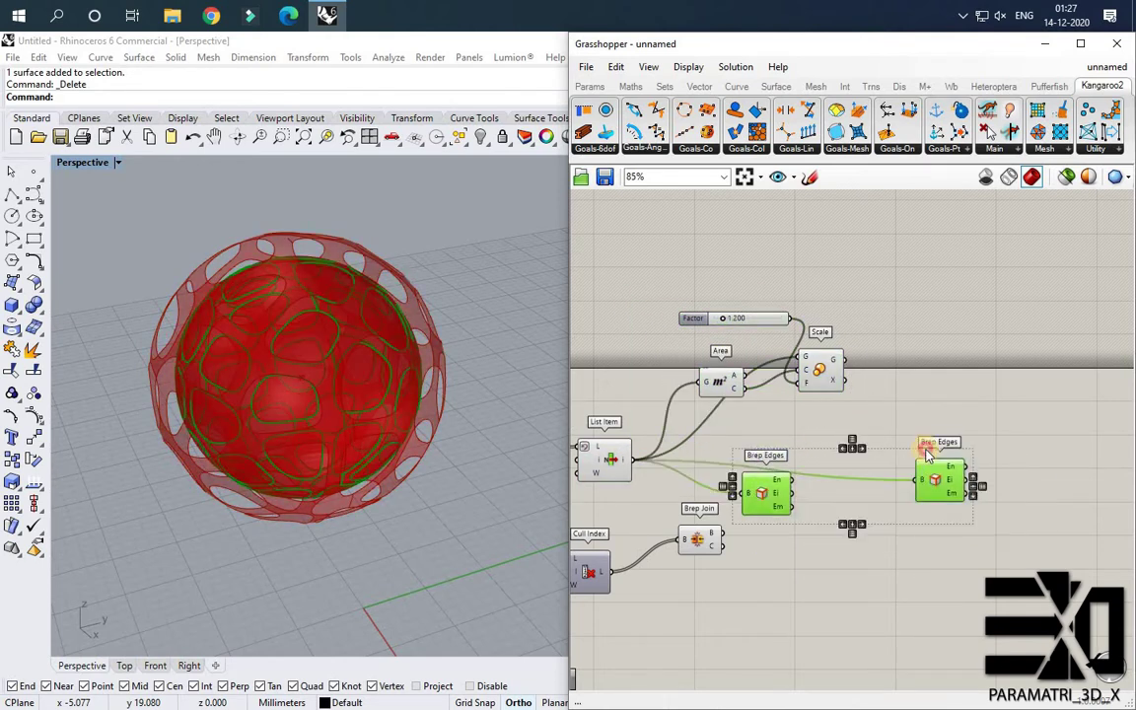
drag(924, 466, 919, 436)
drag(771, 481, 775, 501)
click(949, 428)
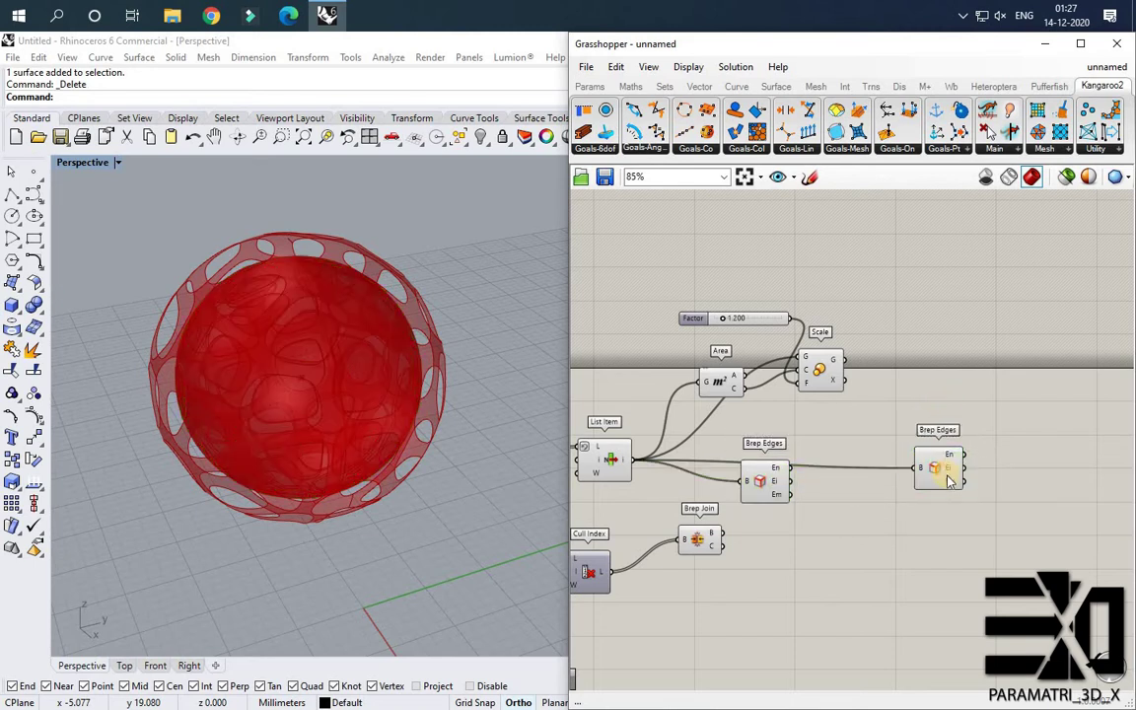
Connect the Scale G output to the farther Brep Edges B input and place the other Brep Edges below Scale.
drag(949, 481, 942, 454)
drag(859, 384, 914, 371)
click(928, 434)
scroll(972, 452, up, 3)
drag(640, 505, 738, 491)
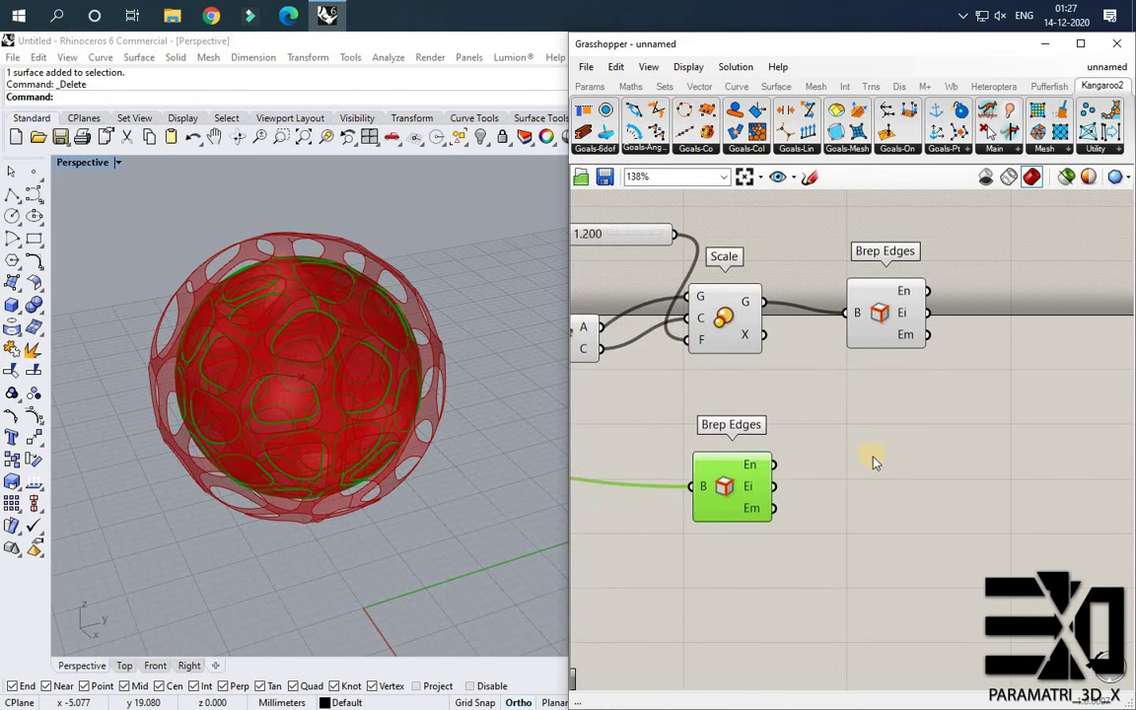
Preview the En edges of both Brep Edges components through a temporary Curve parameter, and delete that parameter.
double_click(894, 429)
text(curve)
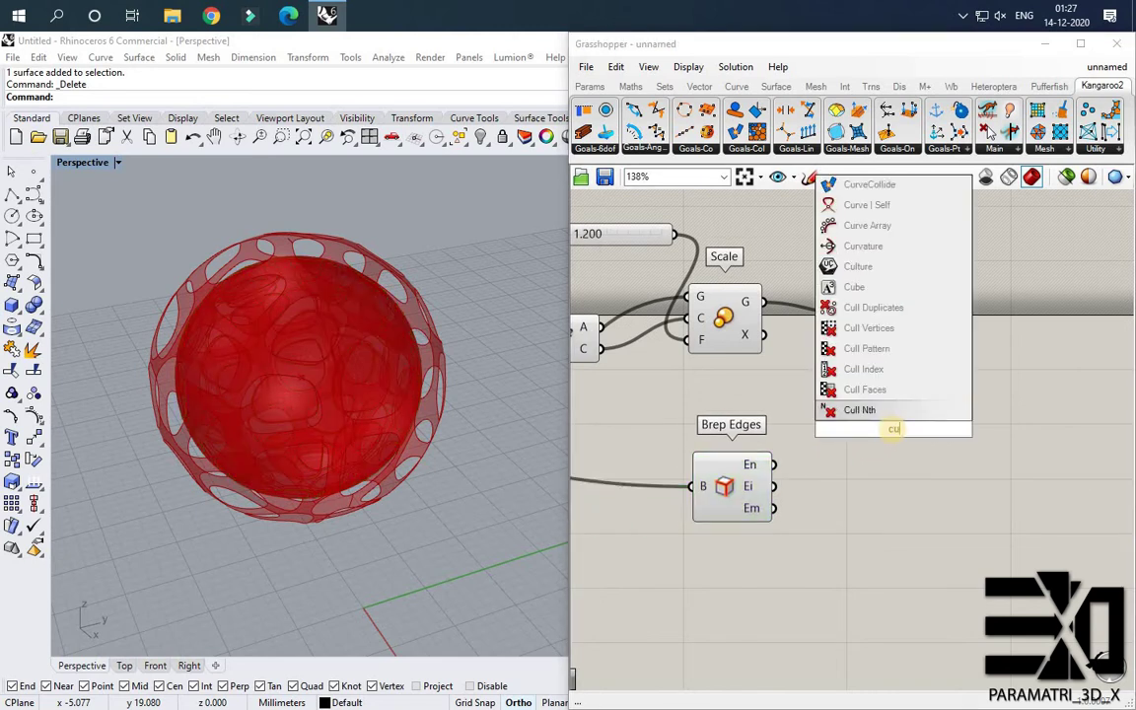
key(Return)
drag(776, 465, 870, 451)
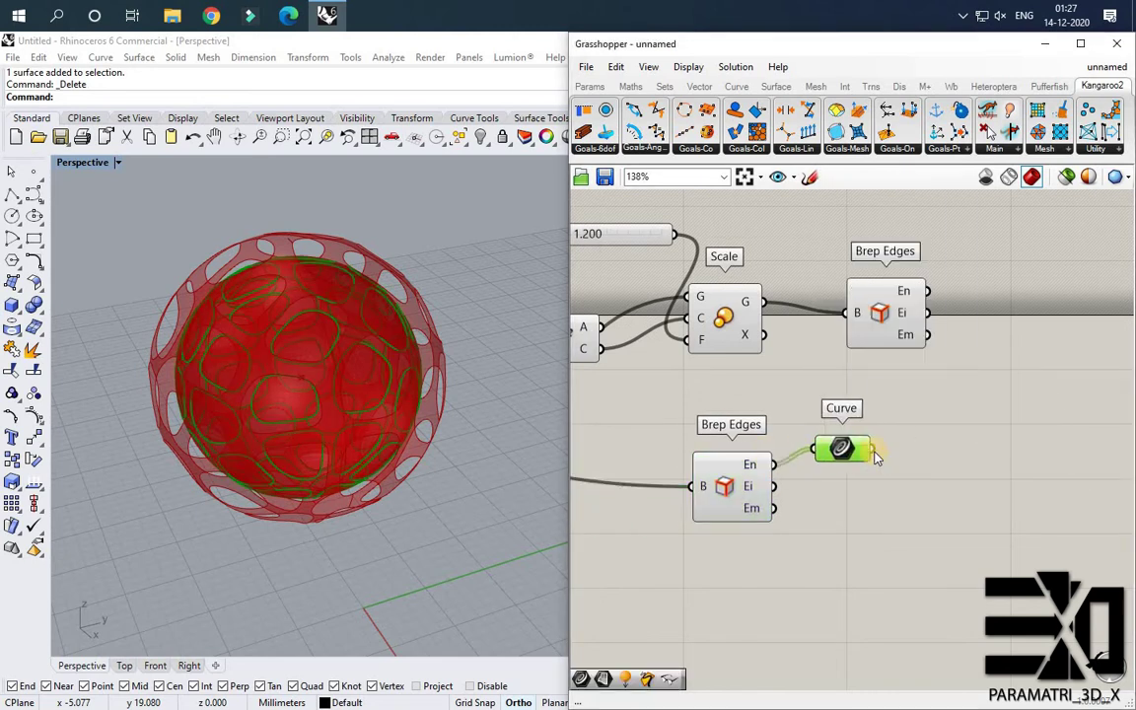
right_drag(874, 455, 860, 455)
drag(810, 455, 804, 450)
drag(831, 451, 991, 295)
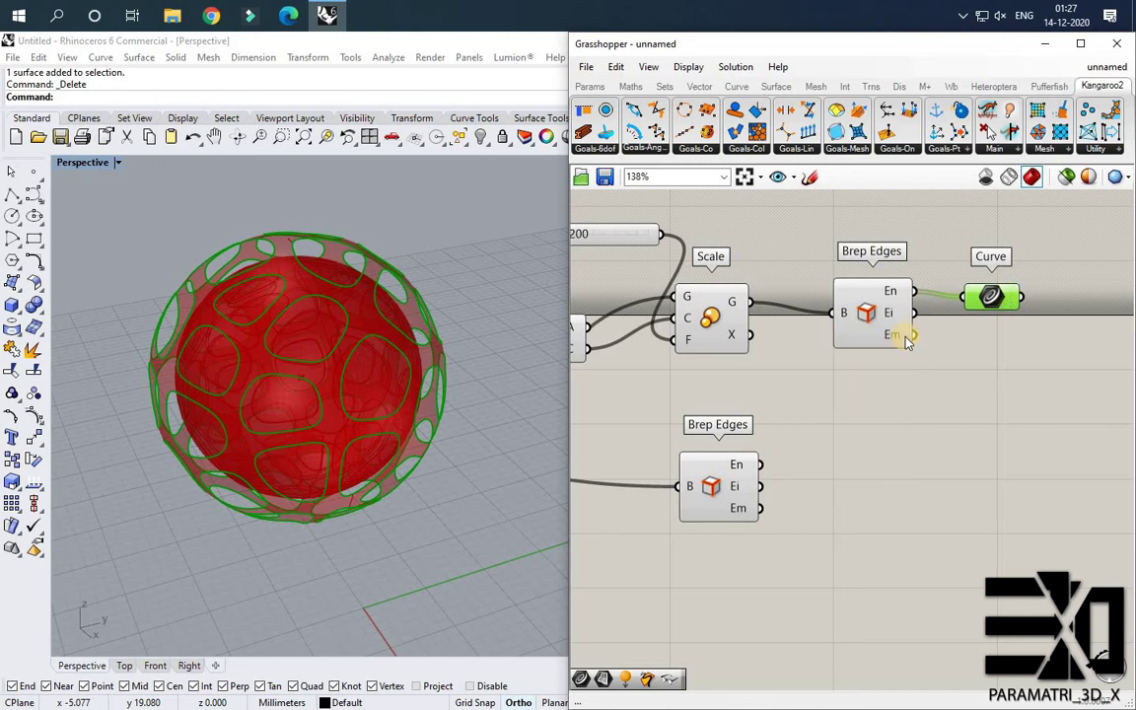
key(Delete)
Align the unscaled Brep Edges beneath the scaled one and add a Weave component beside them.
right_drag(906, 337, 817, 342)
scroll(818, 341, down, 1)
drag(688, 471, 840, 444)
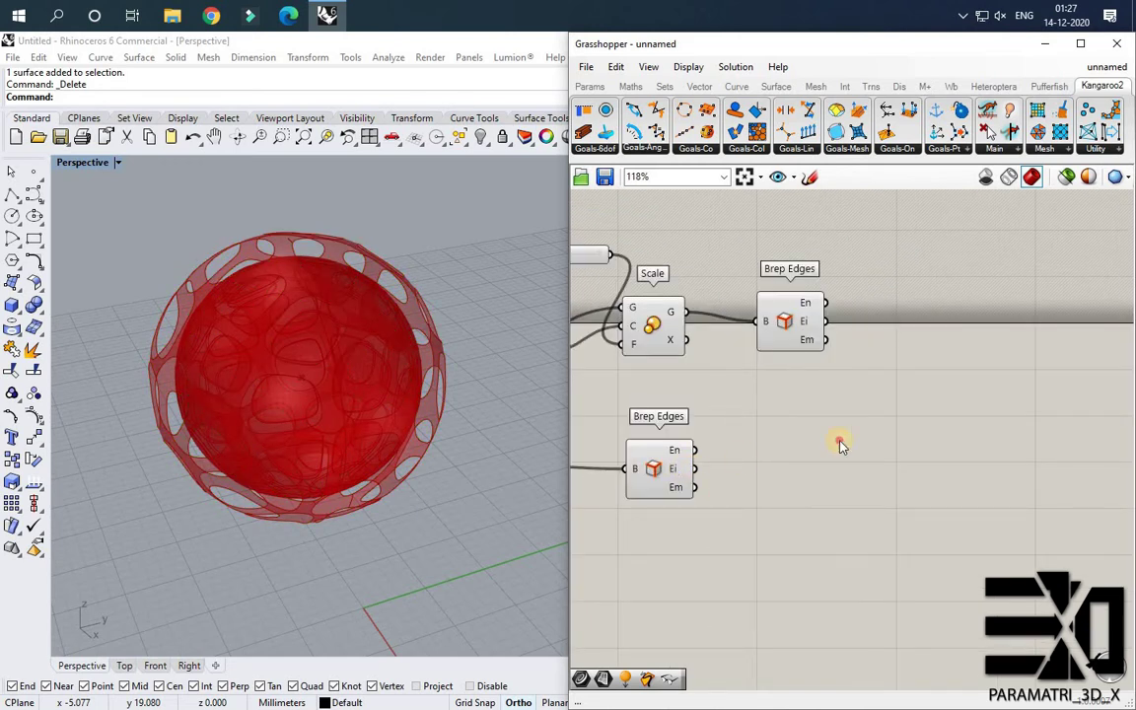
double_click(951, 421)
text(wea)
click(949, 398)
drag(950, 383, 955, 350)
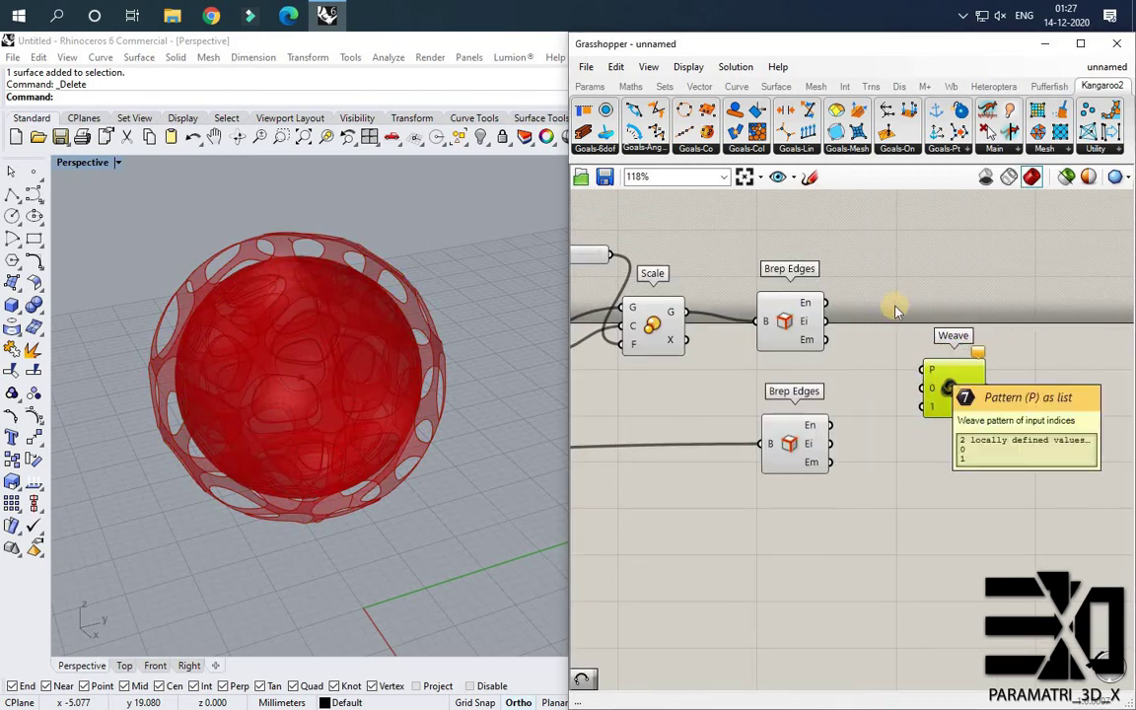
Connect the scaled Brep Edges En output to Weave input 0 and the unscaled En output to input 1.
drag(926, 392, 827, 303)
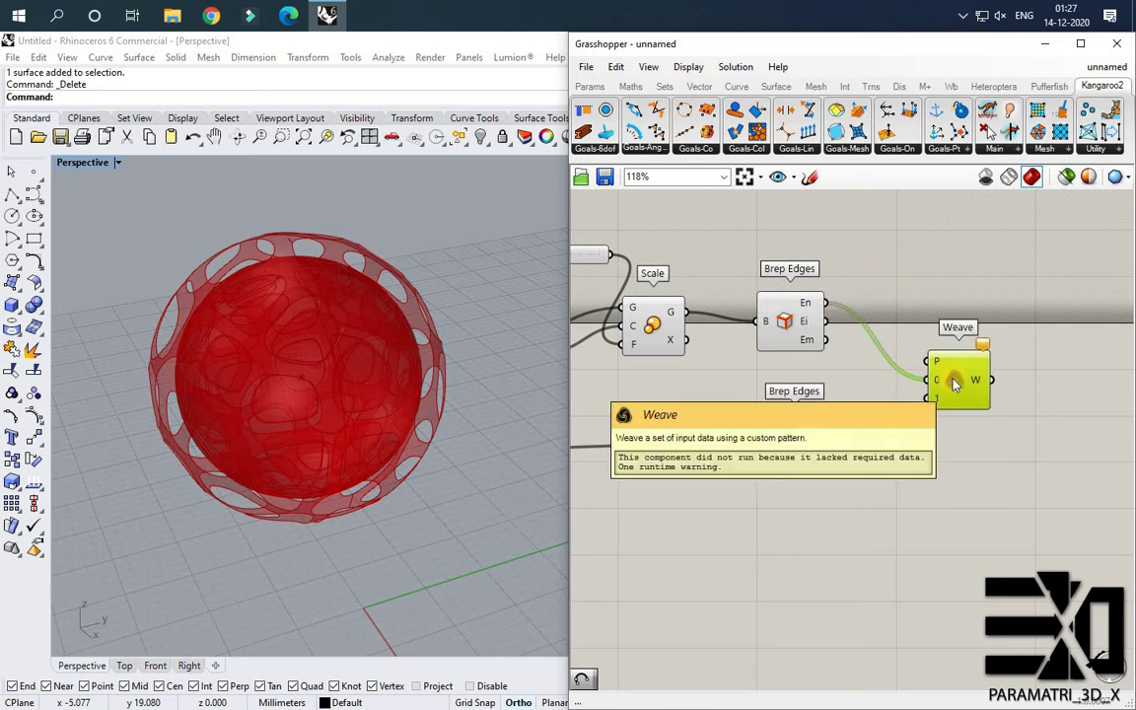
drag(830, 425, 953, 369)
click(960, 437)
right_drag(1066, 415, 964, 417)
scroll(964, 417, up, 1)
scroll(888, 400, down, 1)
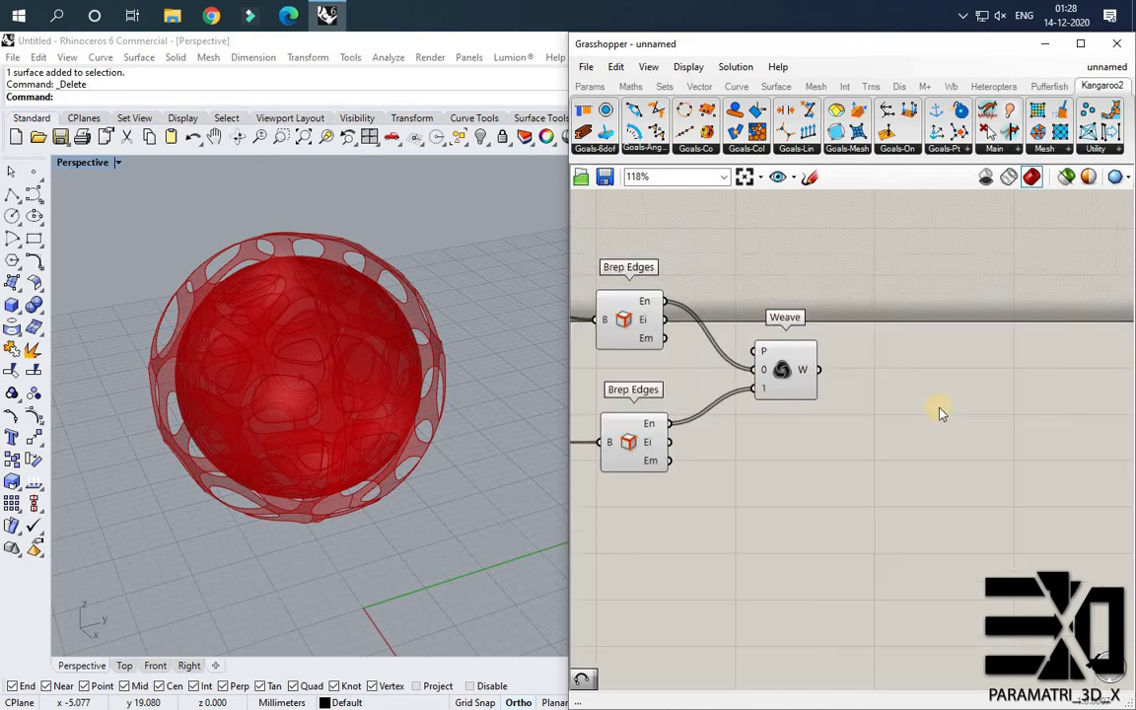
Graft both the 0 and 1 inputs of the Weave component.
scroll(723, 363, up, 2)
right_click(720, 365)
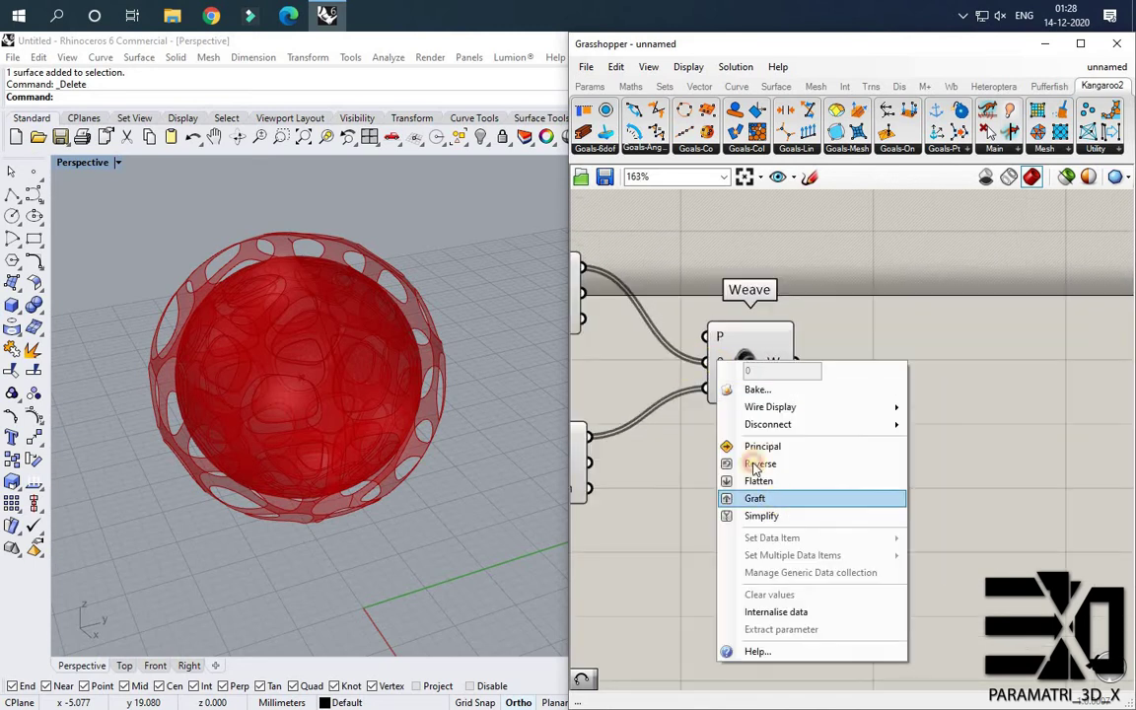
click(755, 497)
right_click(717, 388)
click(755, 520)
Add a Loft component, connect the Weave W output to its C input, and inspect the lofted surfaces up close.
scroll(915, 406, down, 5)
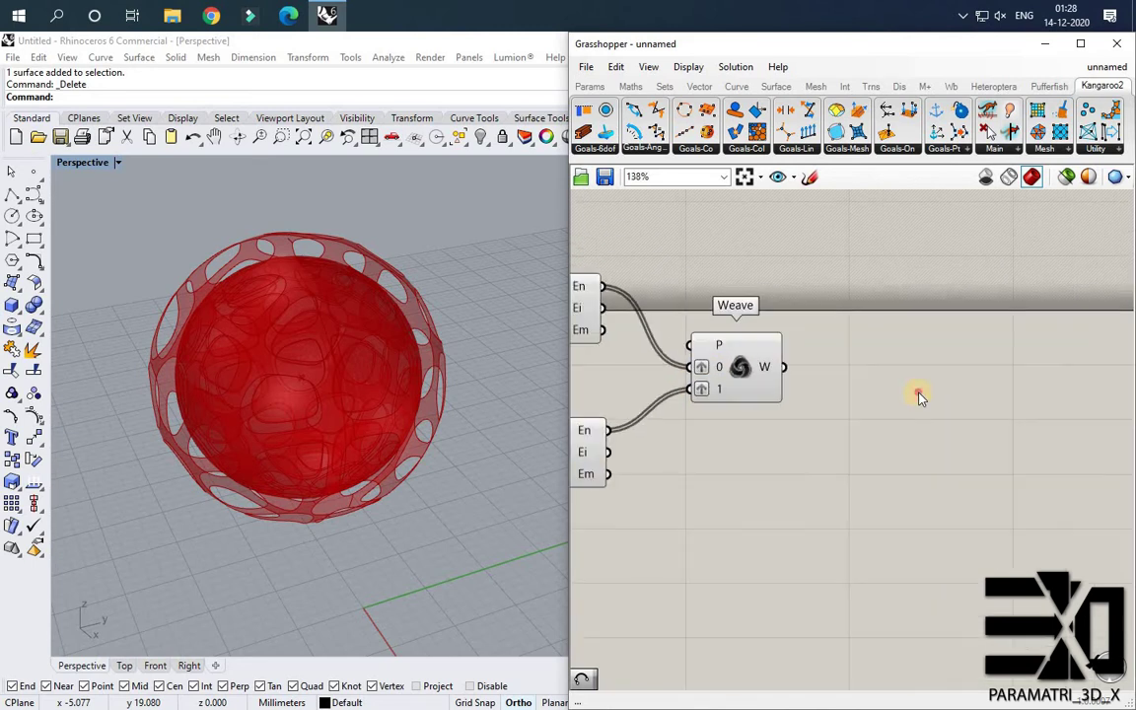
double_click(918, 396)
text(loft)
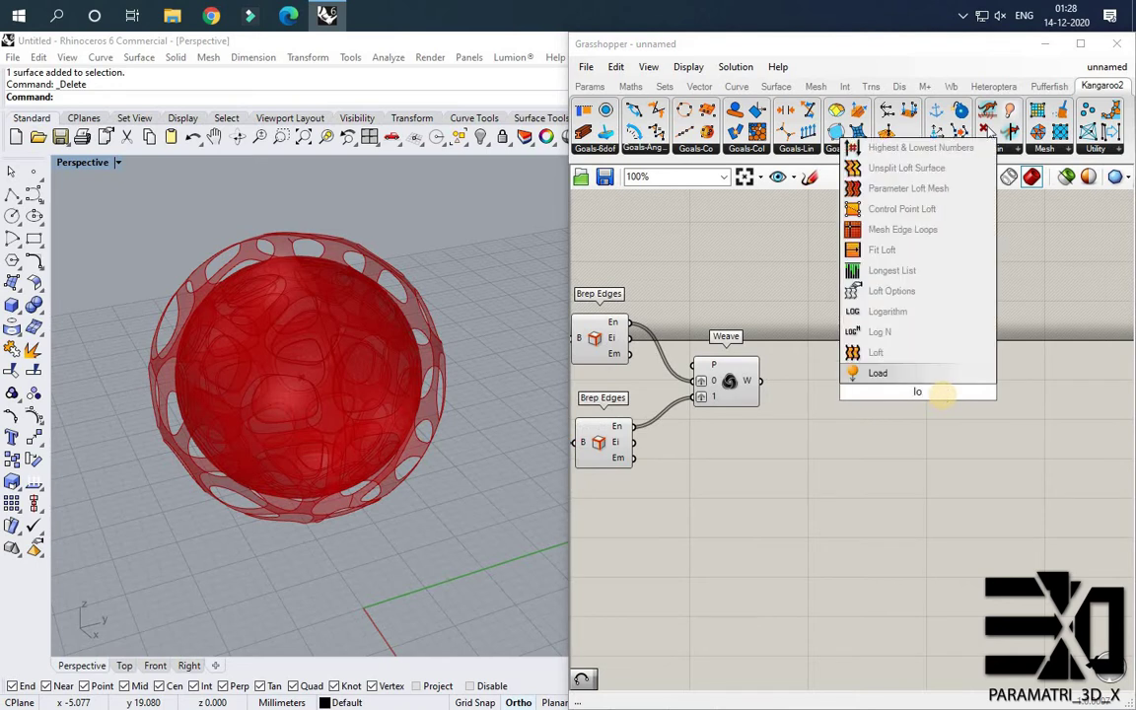
key(Return)
drag(757, 385, 834, 422)
scroll(399, 342, up, 4)
scroll(399, 341, up, 3)
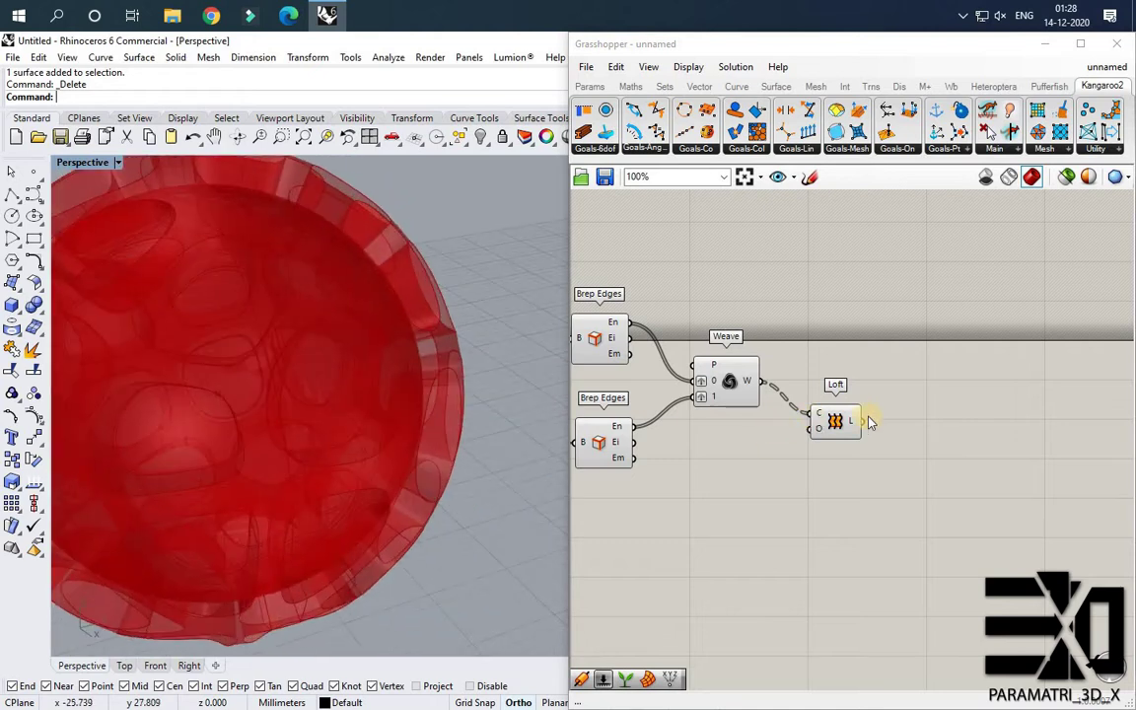
scroll(831, 419, down, 1)
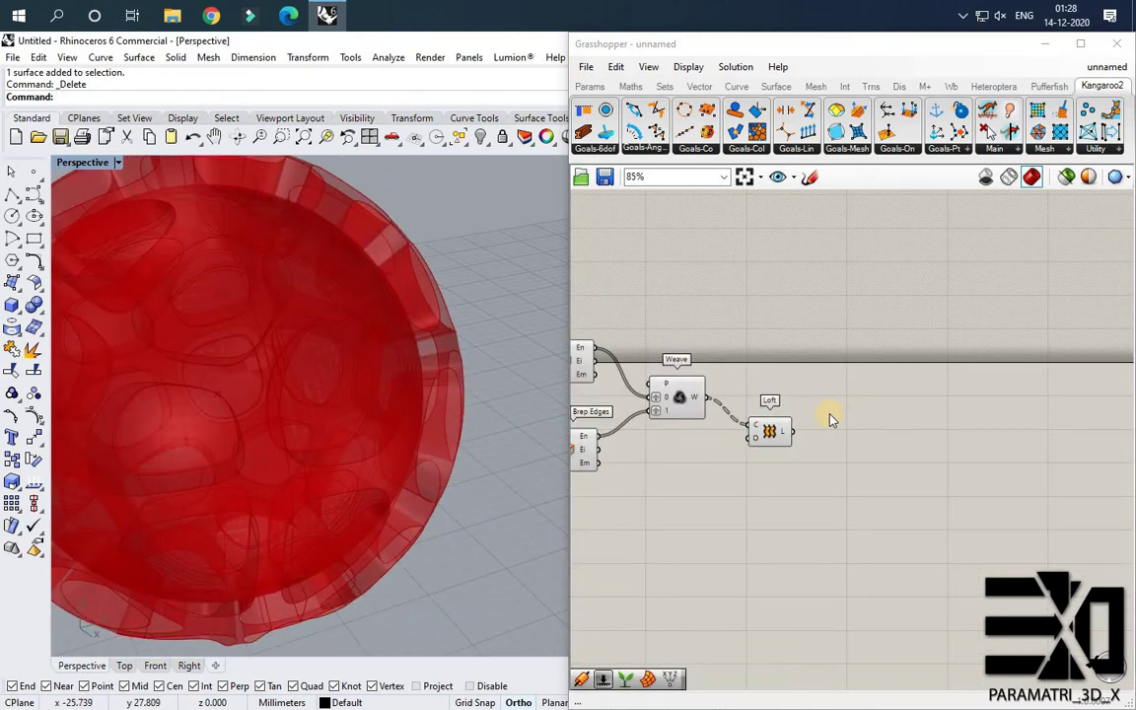
Add a Brep Join component after the Loft and connect the Loft L output to its B input.
double_click(888, 413)
text(b)
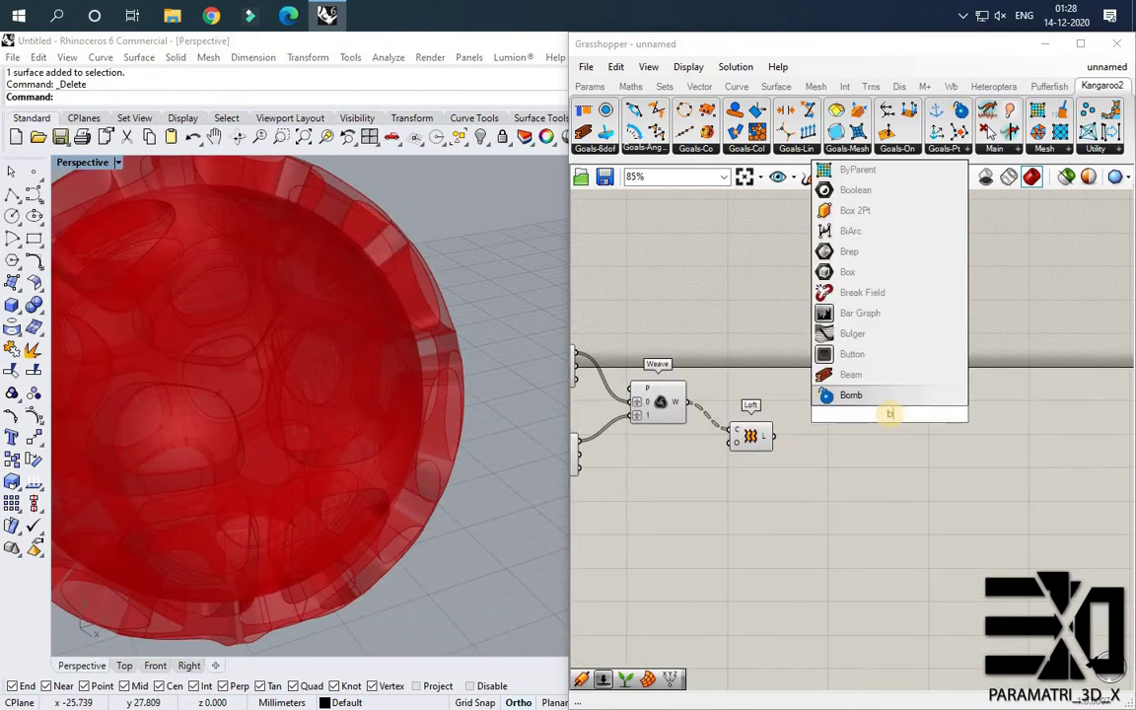
text(re)
click(870, 254)
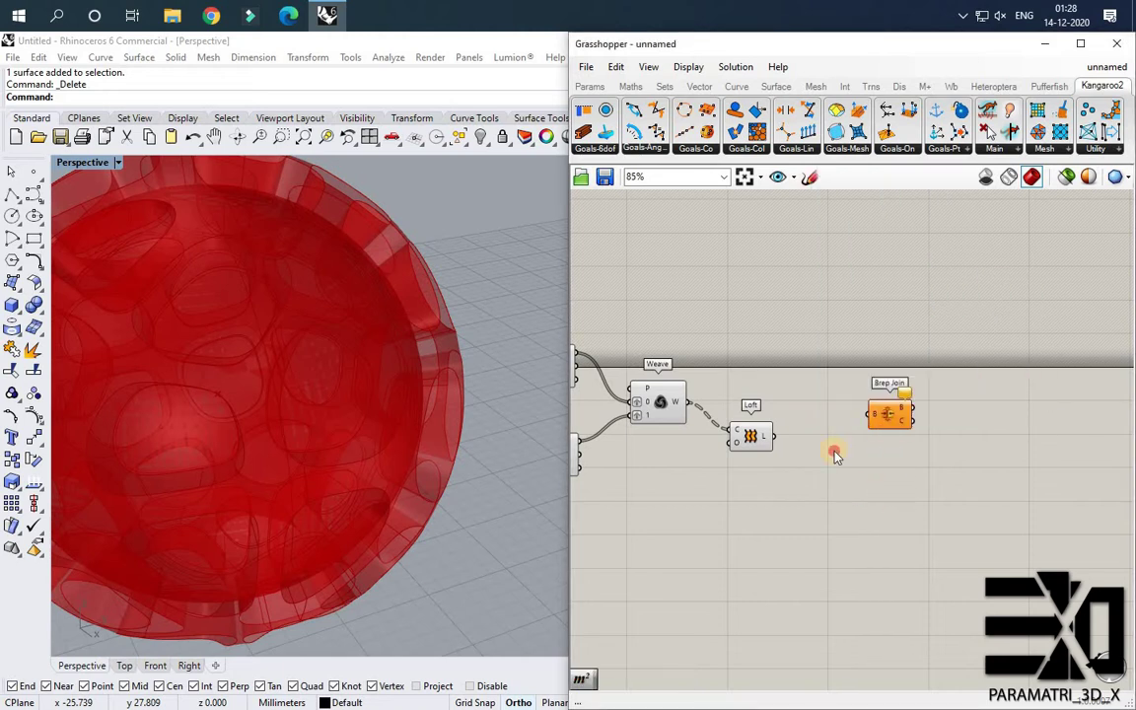
mouse_move(834, 455)
mouse_down()
mouse_move(831, 468)
mouse_move(827, 454)
mouse_up()
scroll(893, 430, down, 5)
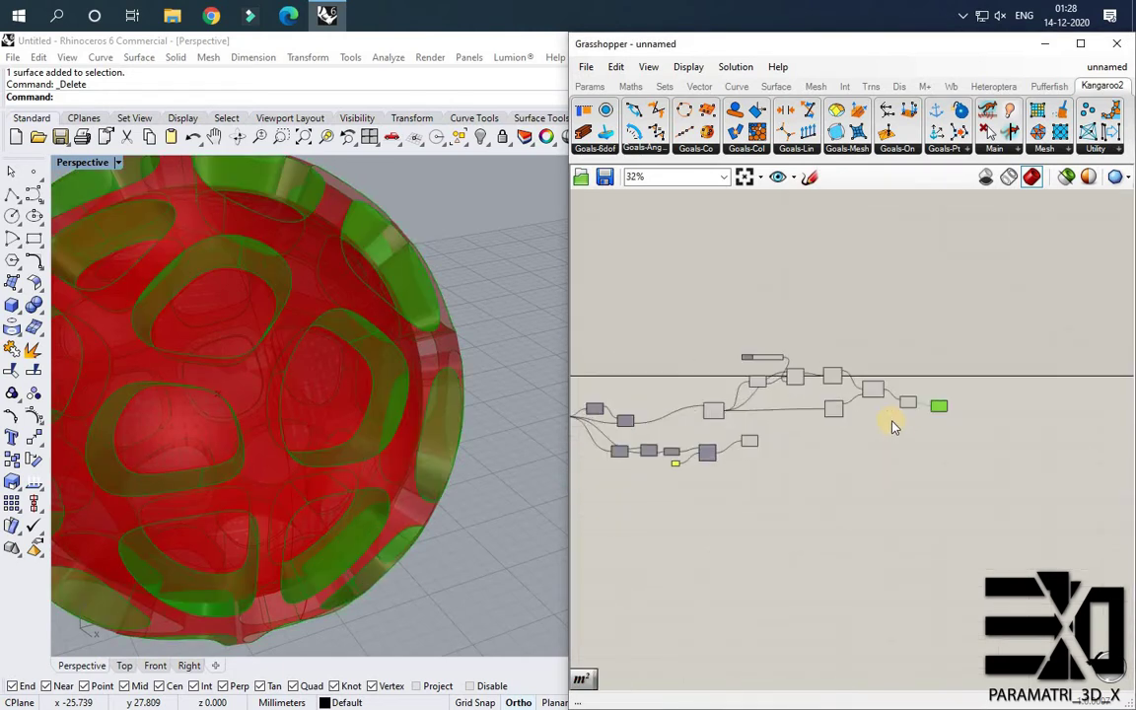
Turn off the preview of both Brep Edges components, the Weave and the Loft.
drag(851, 375, 841, 366)
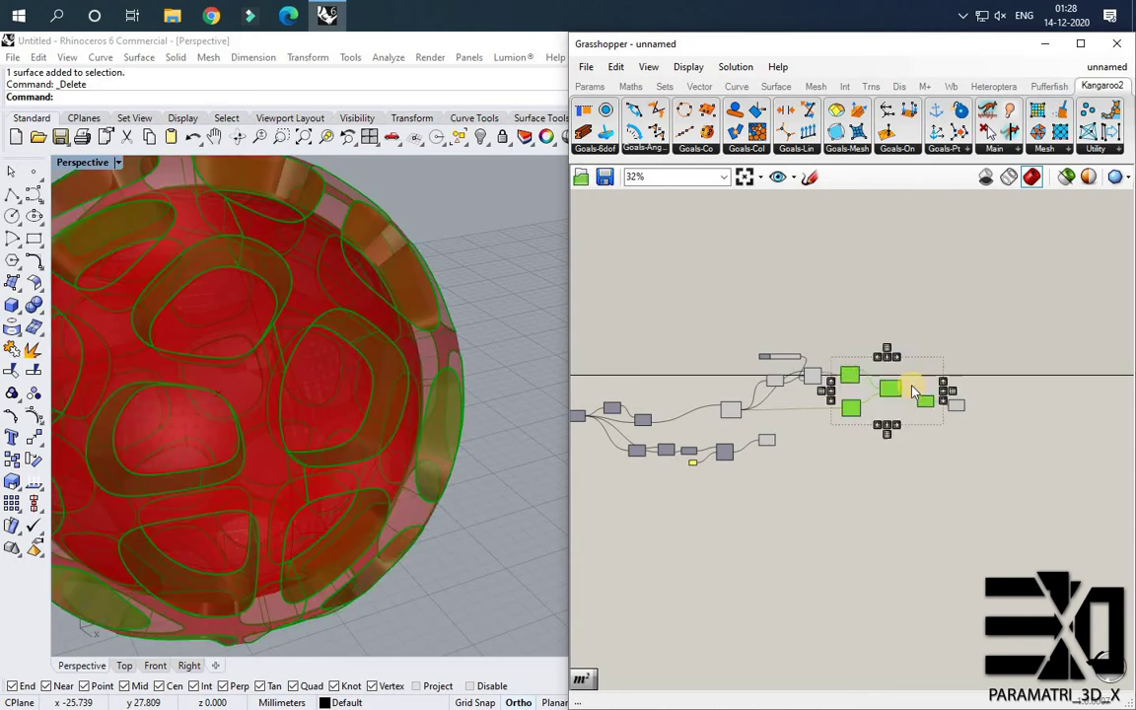
scroll(917, 383, up, 3)
middle_click(904, 382)
click(939, 408)
scroll(961, 413, down, 2)
click(870, 473)
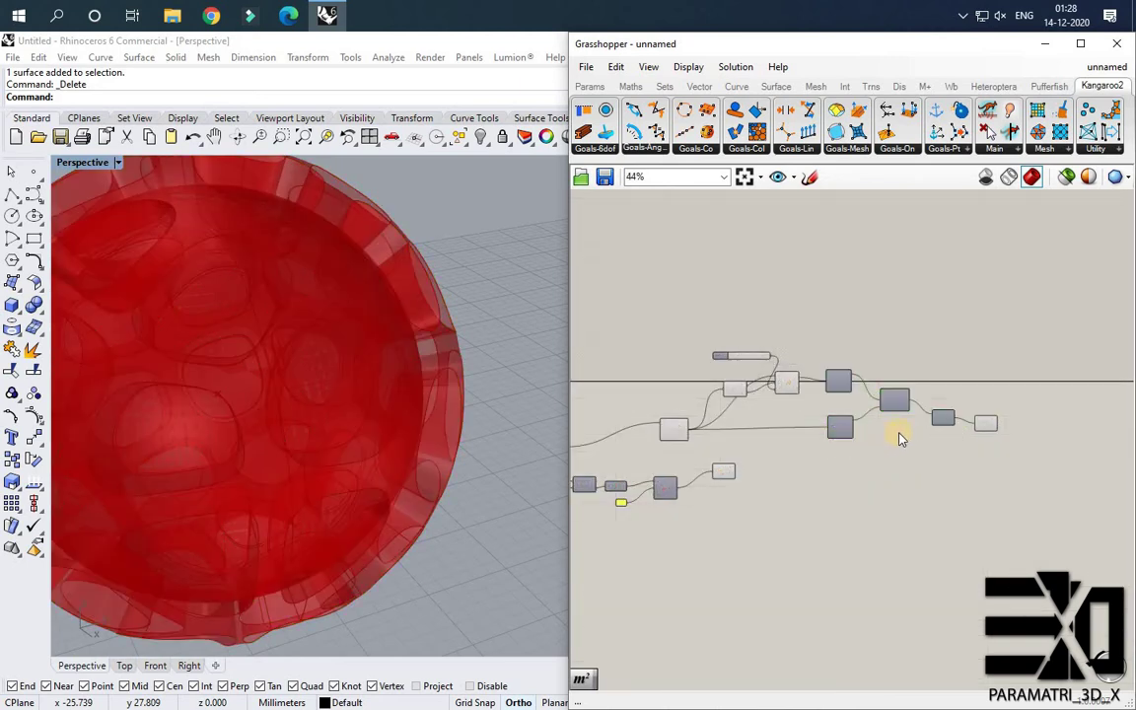
scroll(972, 410, up, 3)
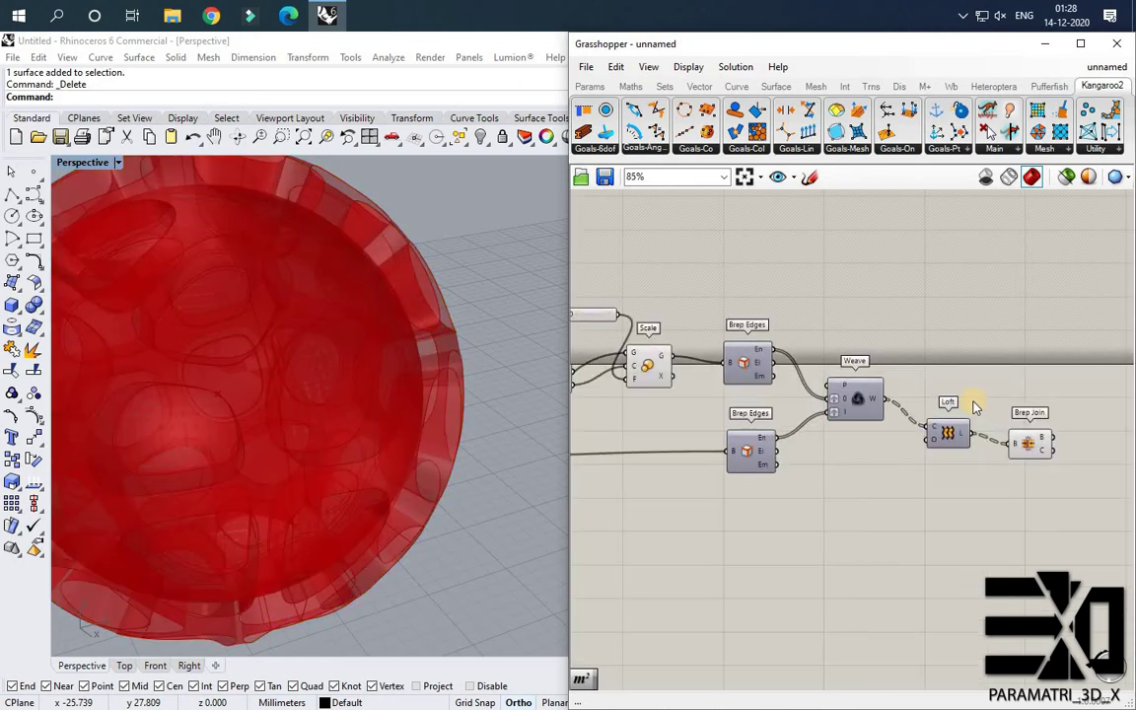
Turn off the preview of the Scale component.
click(659, 367)
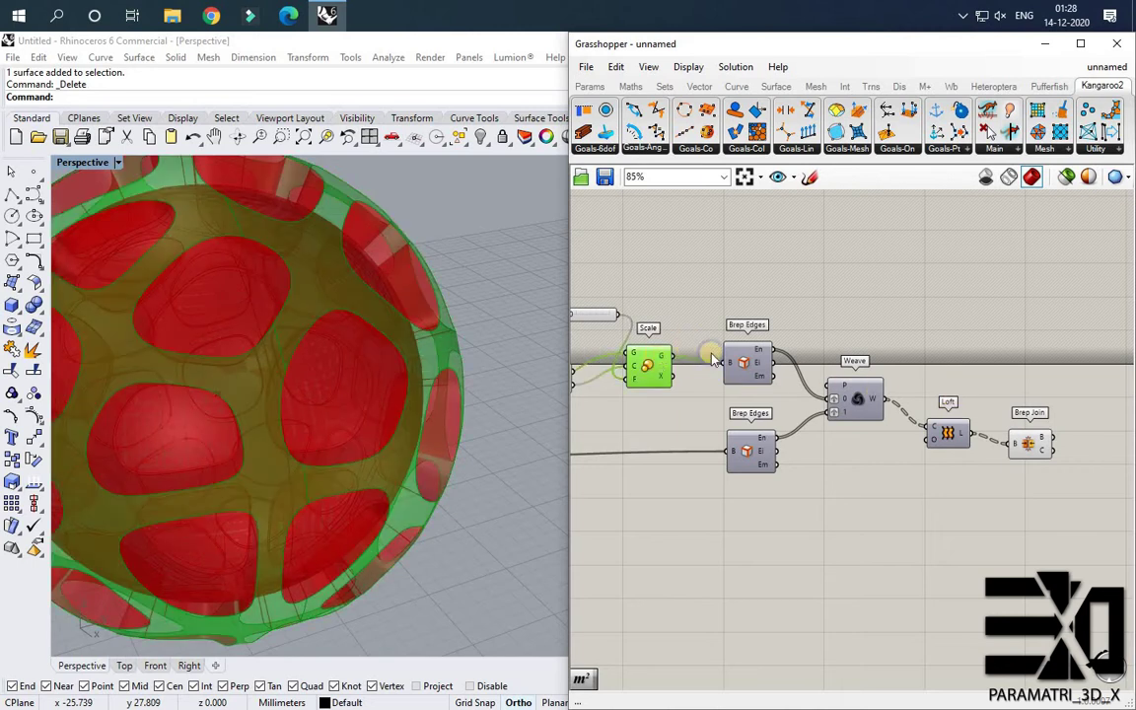
click(701, 312)
scroll(918, 454, down, 2)
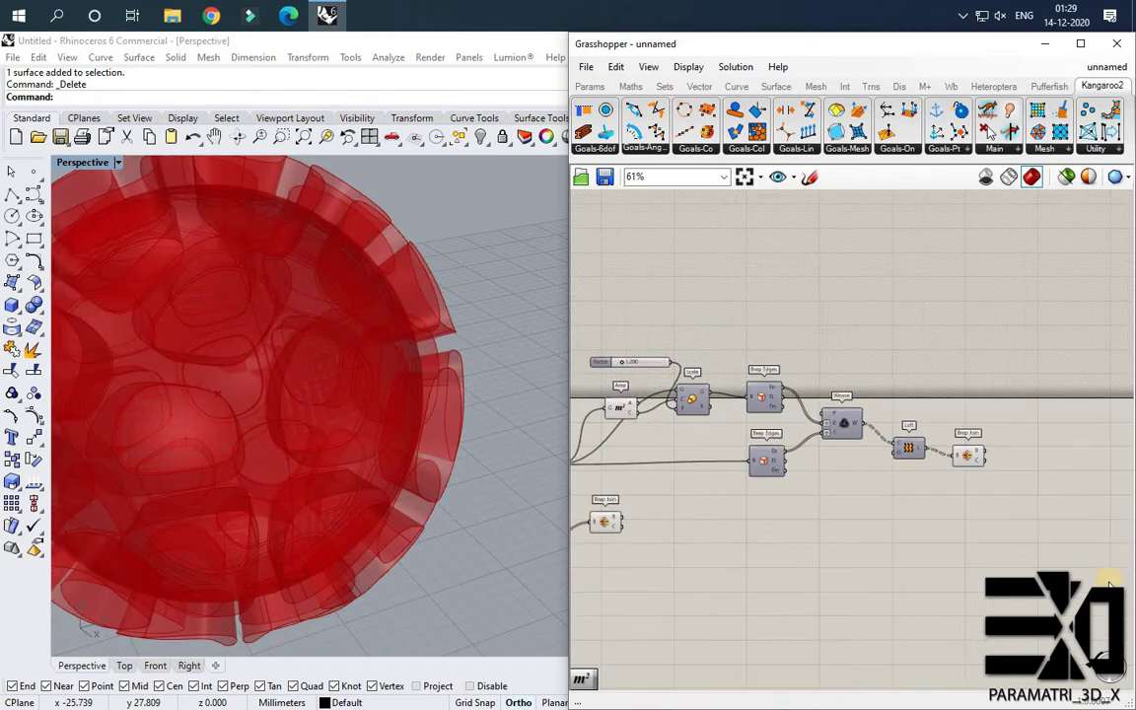
scroll(1110, 584, up, 3)
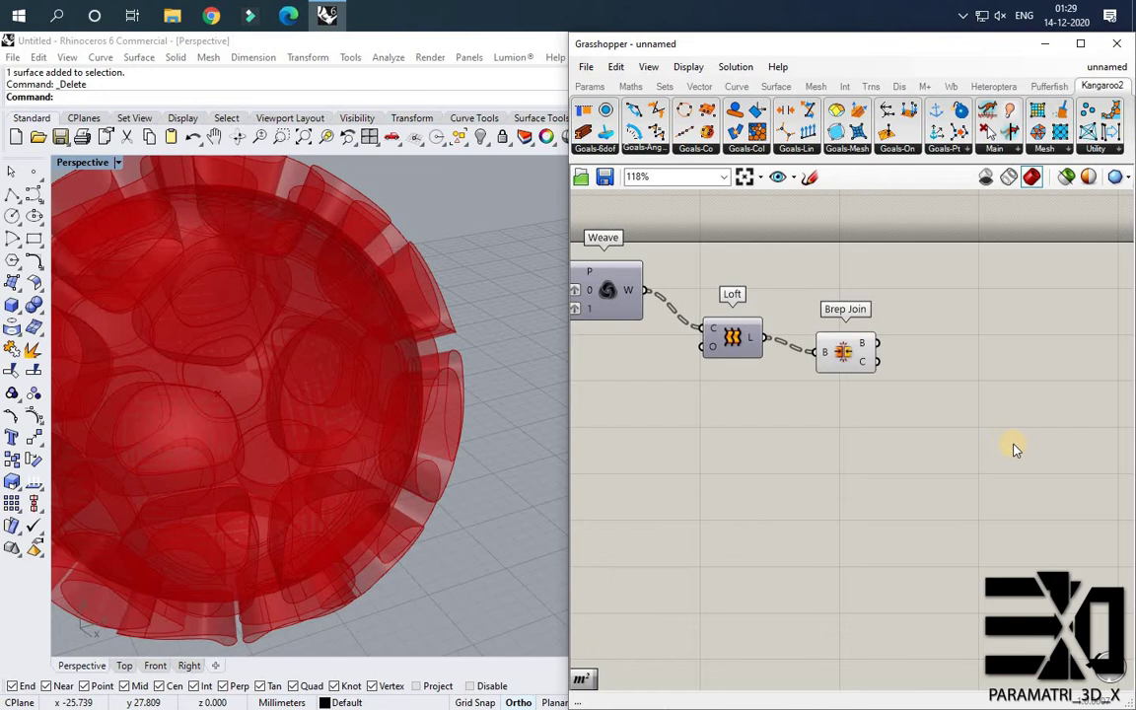
scroll(843, 402, down, 3)
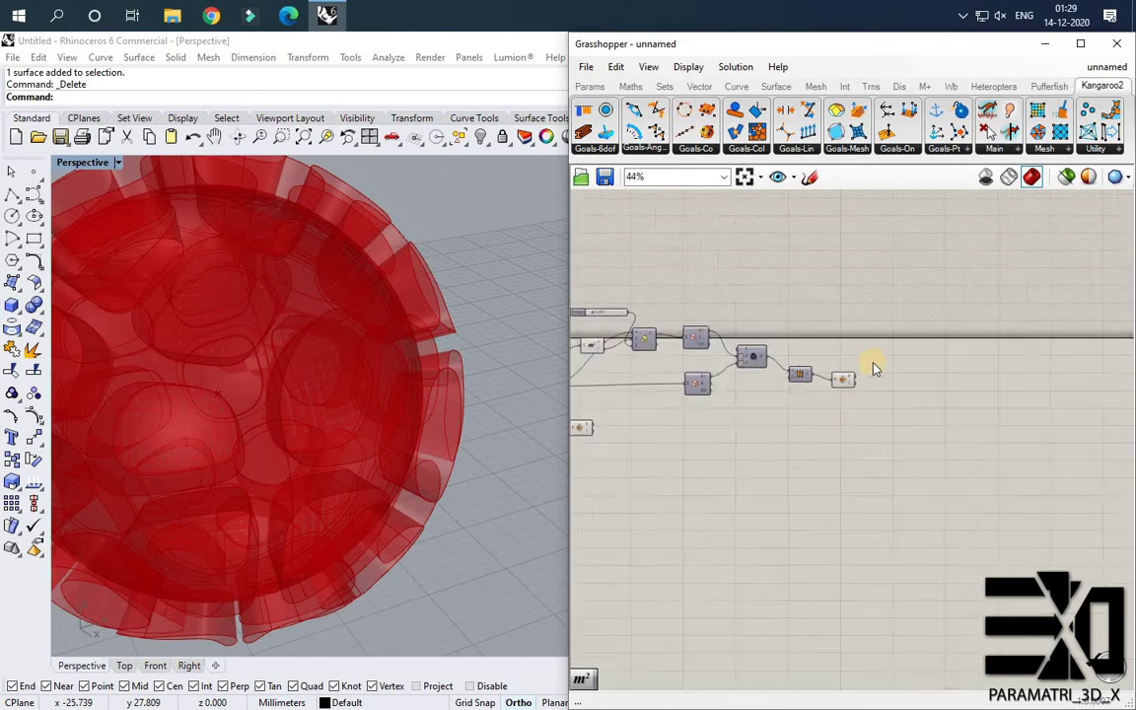
scroll(875, 368, up, 2)
Add a Geometry parameter above the scaled Brep Edges and connect the Scale G output to it.
double_click(797, 361)
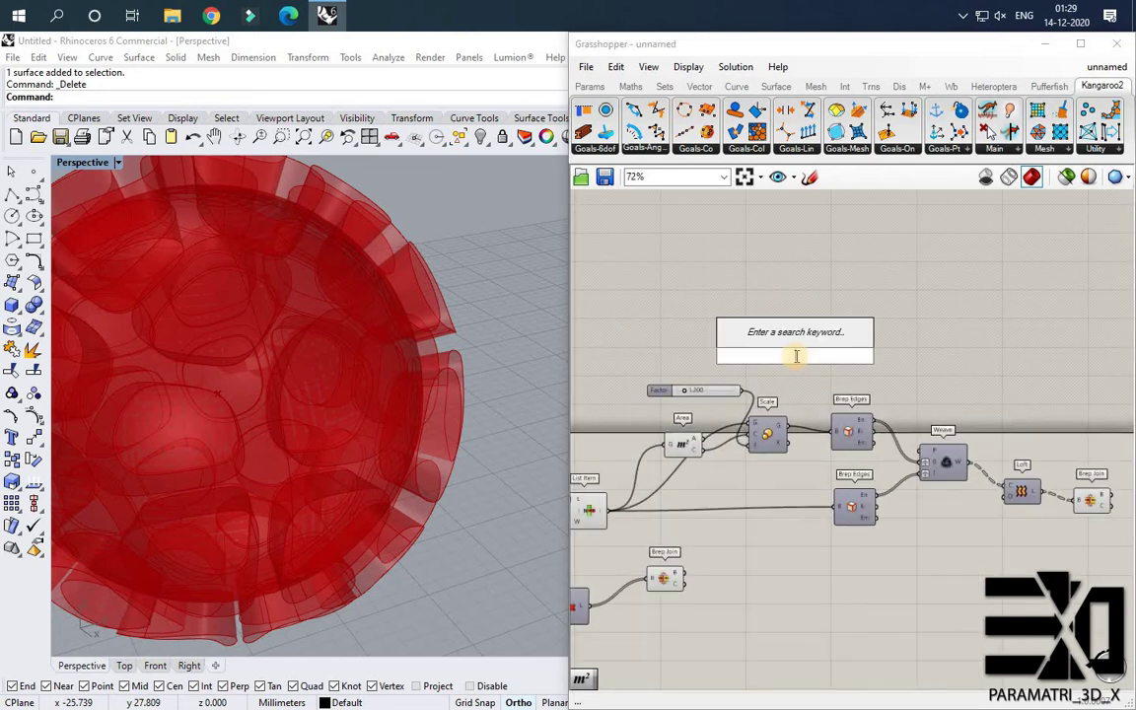
text(geo)
click(790, 339)
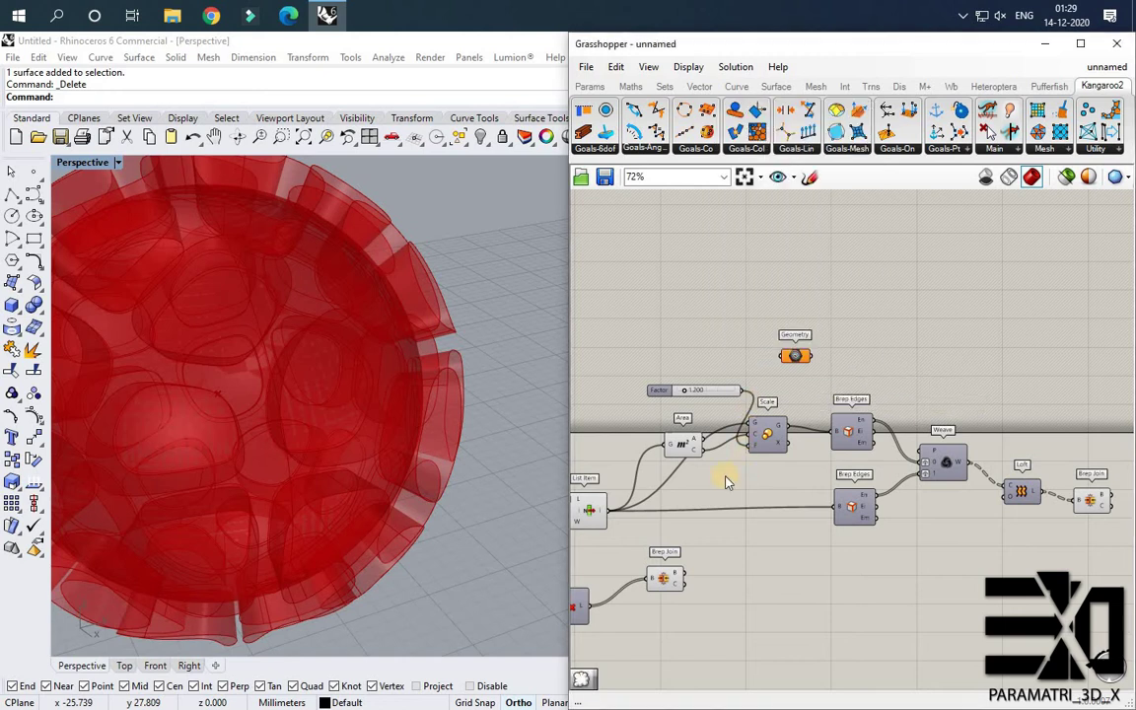
drag(791, 423, 859, 359)
click(846, 305)
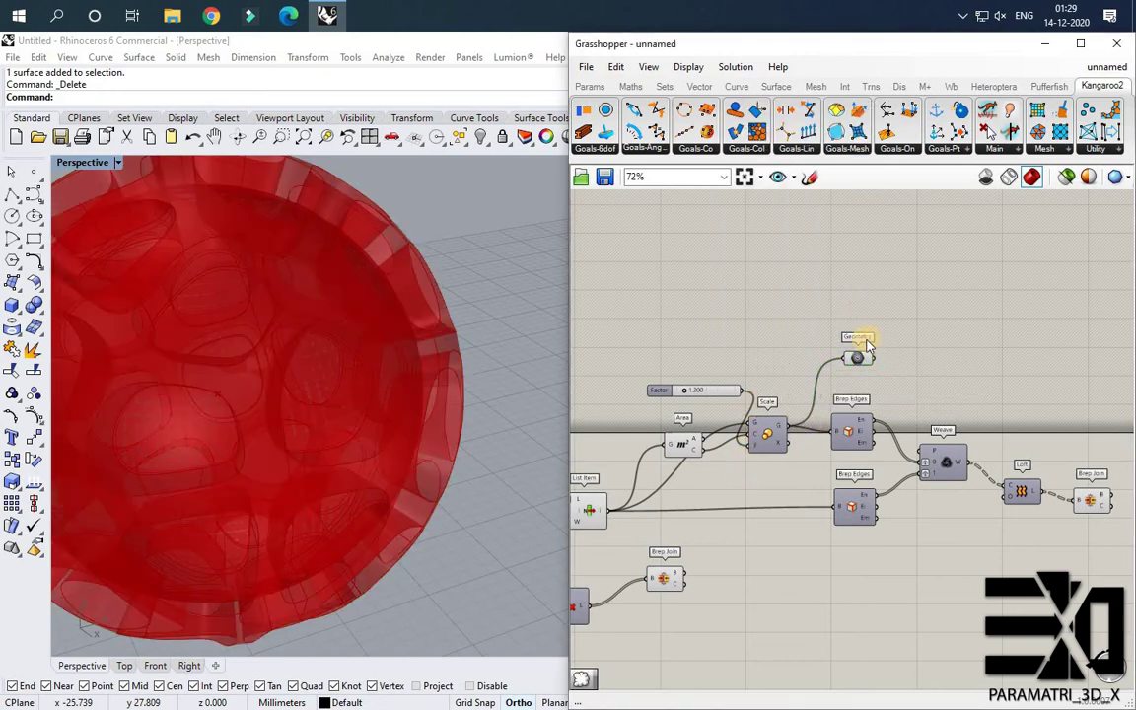
scroll(876, 348, up, 1)
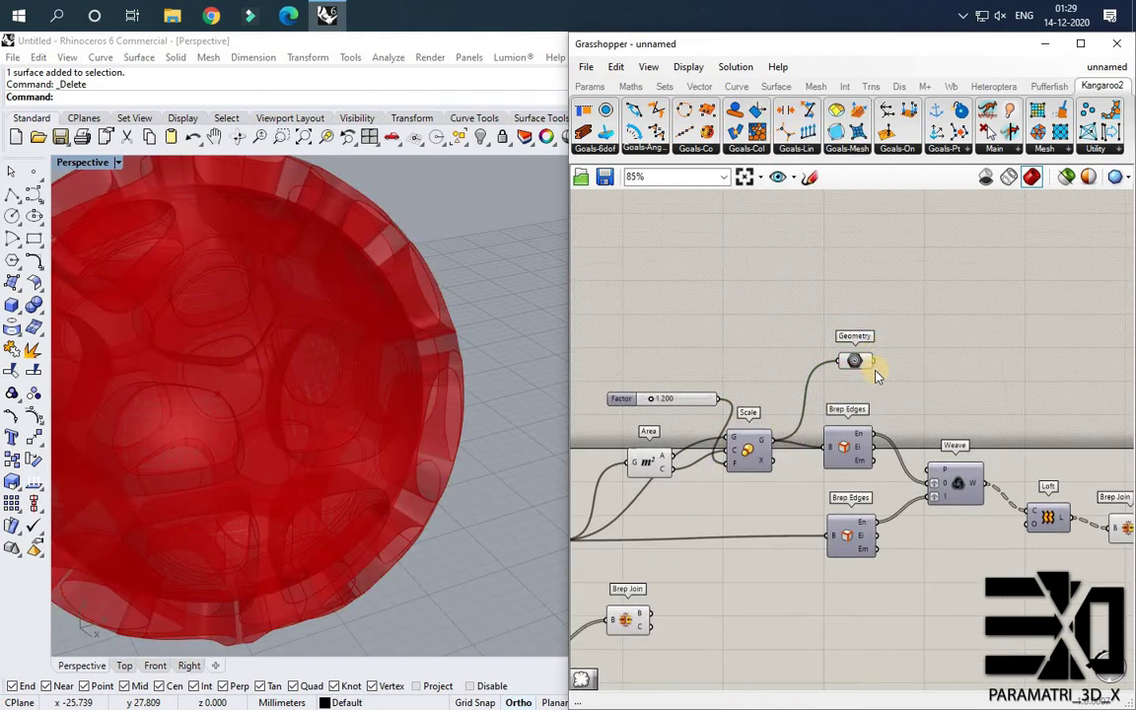
Add a Custom Preview component beside the Geometry parameter.
double_click(944, 364)
text(cu)
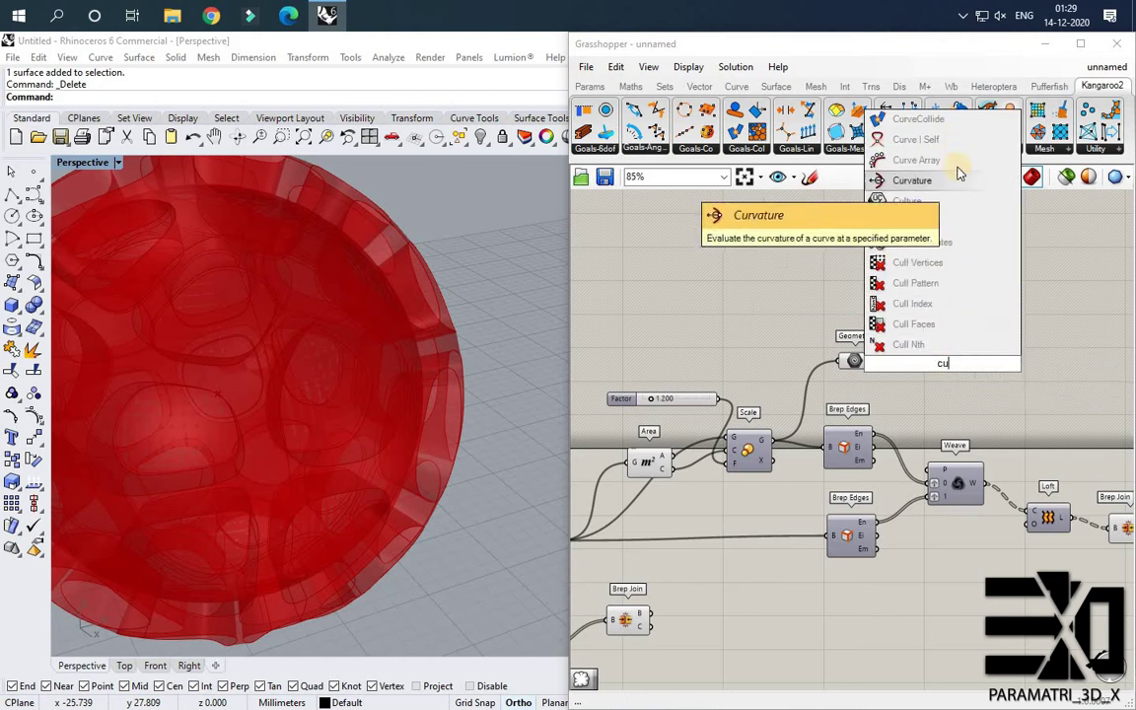
text(stom)
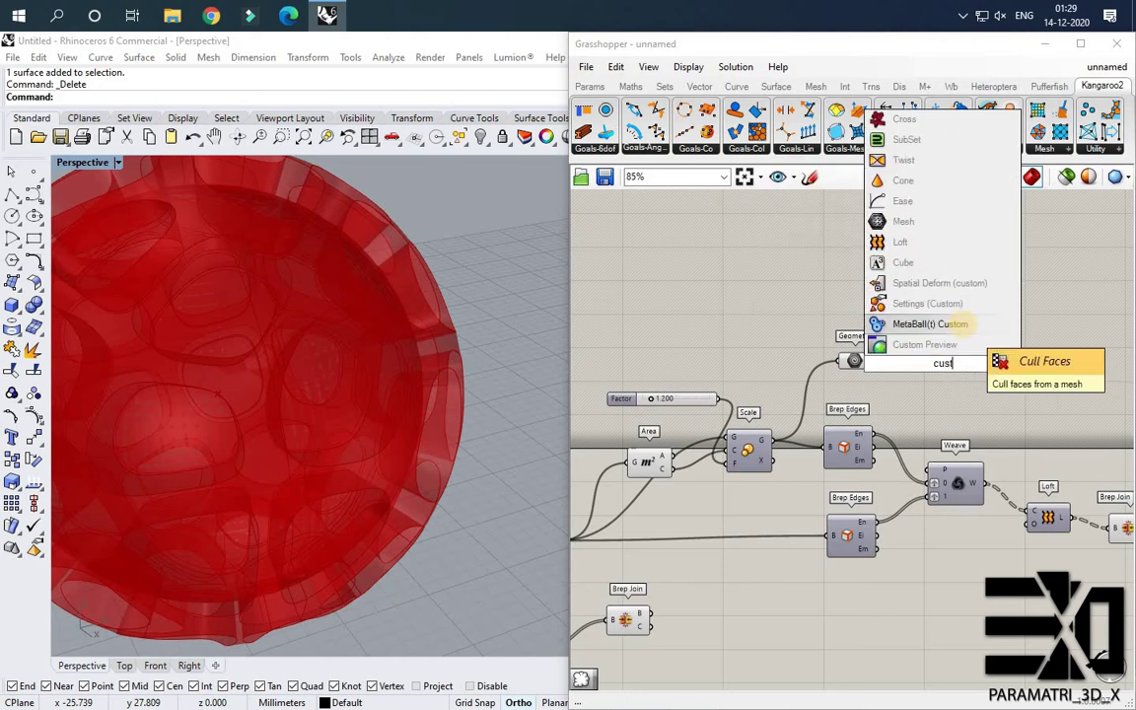
click(951, 347)
drag(937, 364, 1002, 364)
scroll(691, 335, down, 4)
scroll(878, 393, up, 4)
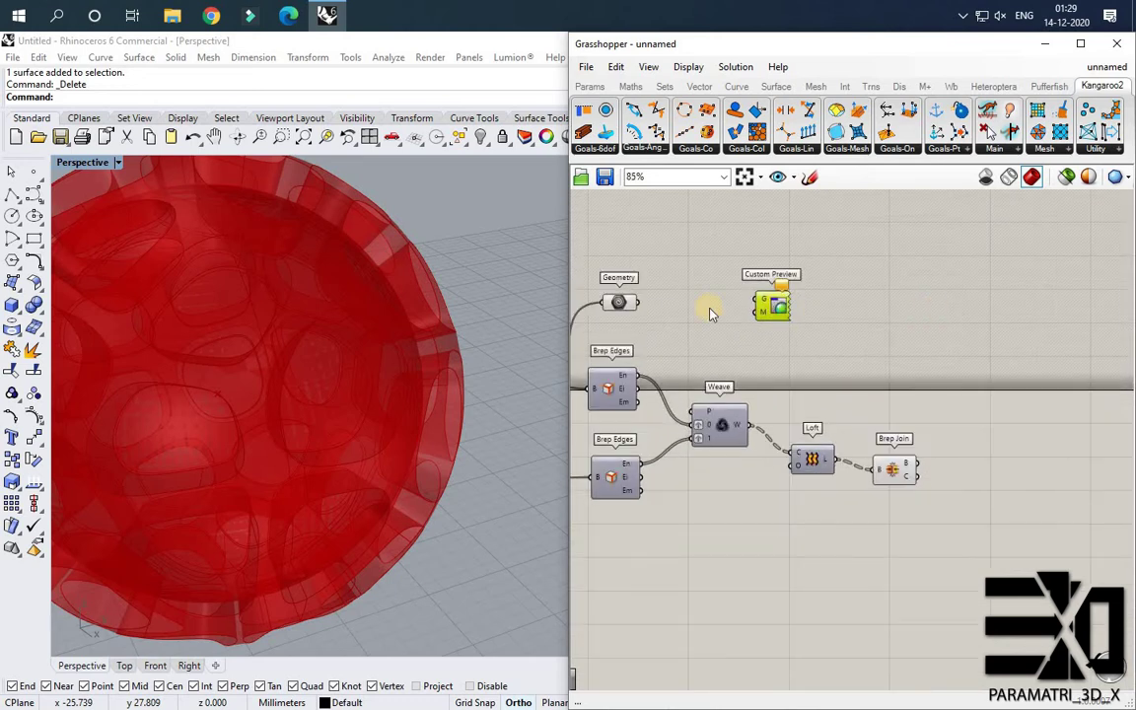
Connect the Geometry parameter to the Custom Preview G input and space both components out above the Brep Join.
drag(772, 305, 931, 305)
drag(628, 302, 742, 302)
drag(915, 300, 966, 325)
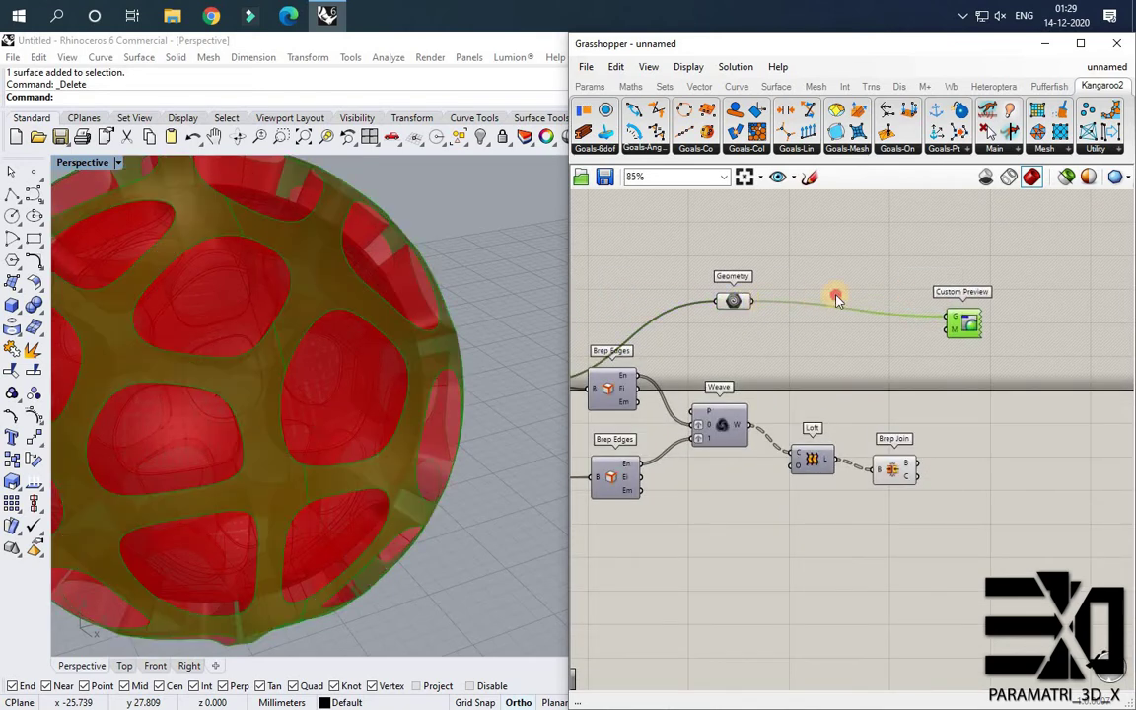
drag(733, 299, 828, 294)
click(1004, 365)
right_drag(1043, 343, 968, 322)
drag(893, 303, 966, 318)
drag(754, 273, 842, 293)
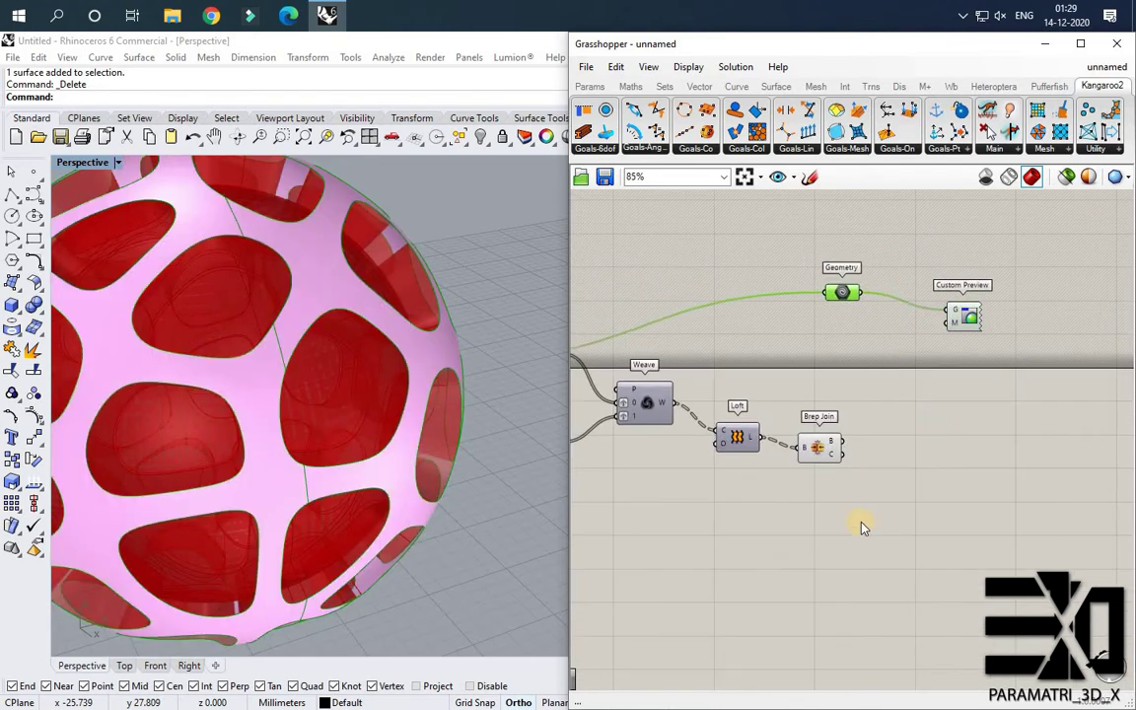
Add a second Custom Preview beside the lofted surfaces' Brep Join and connect the join's B output to its G input.
double_click(876, 465)
text(col)
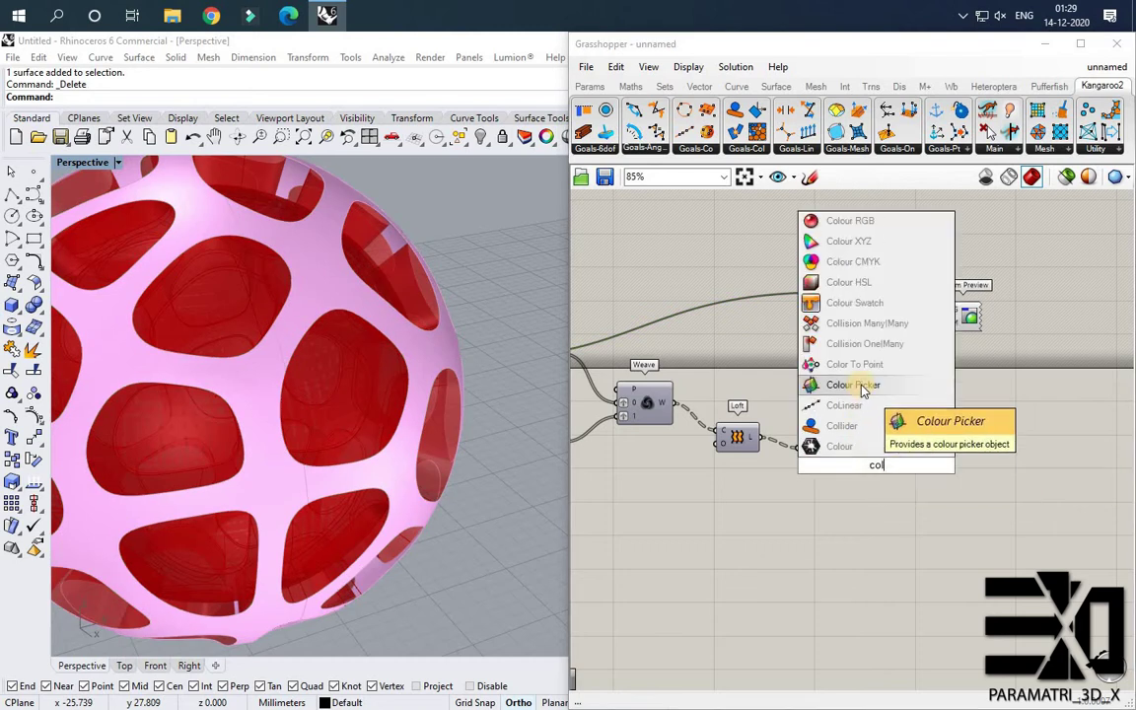
text(or)
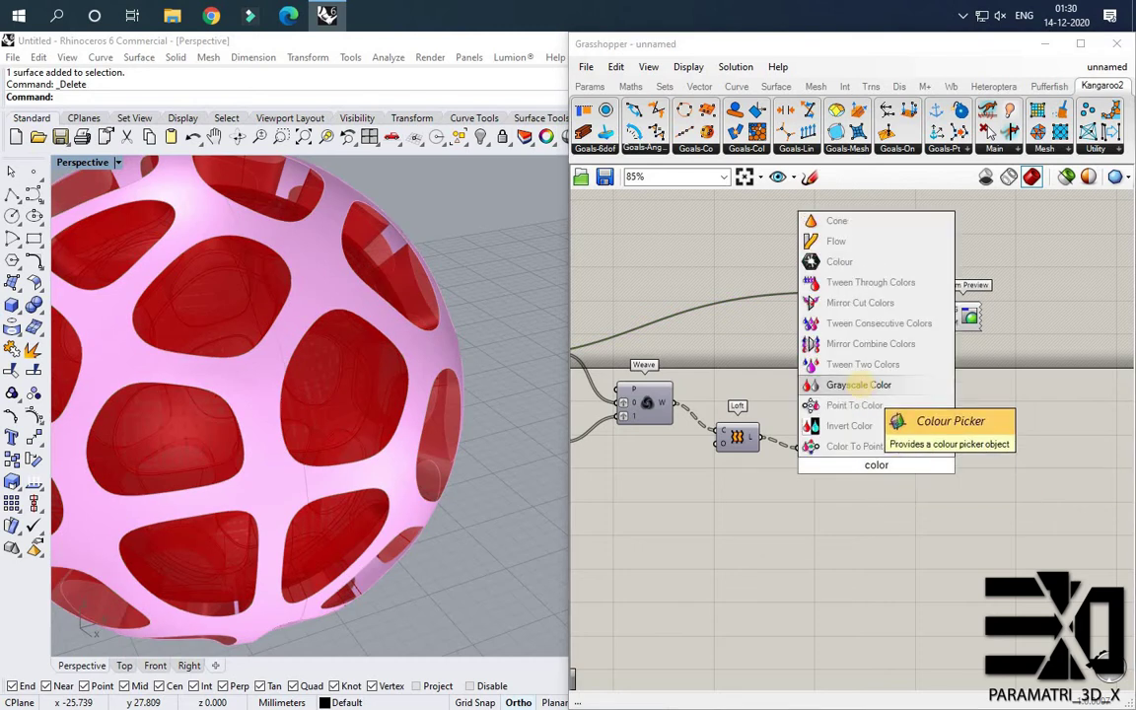
key(BackSpace)
key(BackSpace)
key(BackSpace)
key(BackSpace)
key(BackSpace)
text(cou)
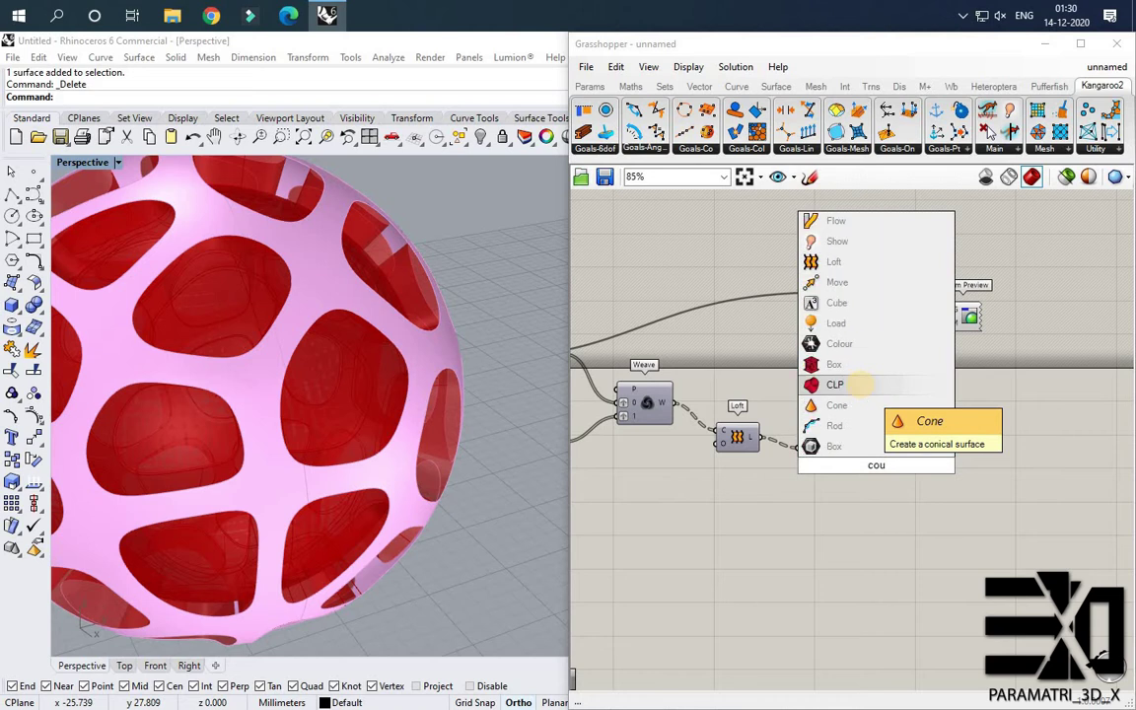
key(BackSpace)
key(BackSpace)
text(usto)
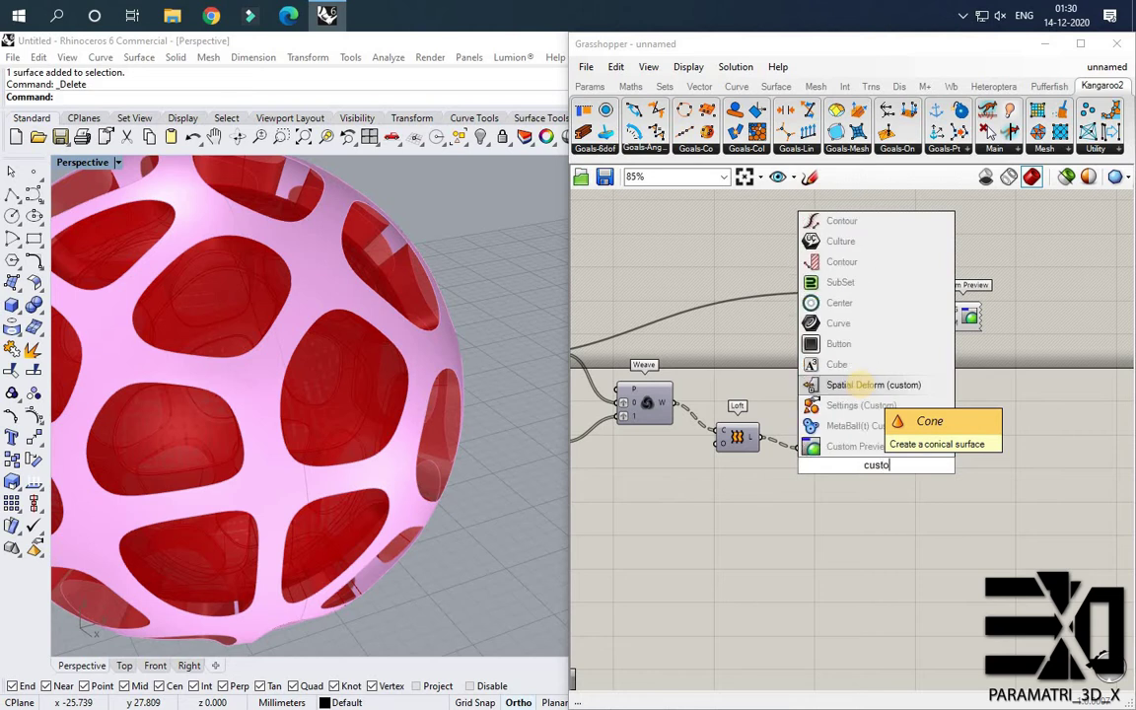
click(858, 450)
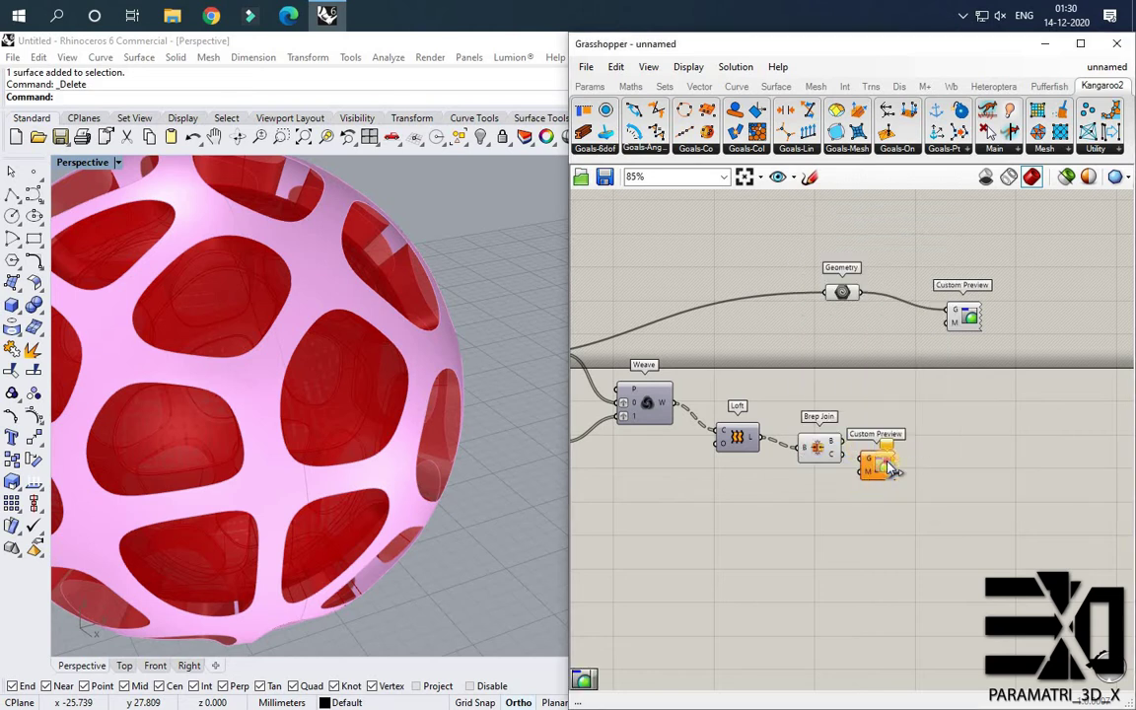
drag(841, 442, 938, 480)
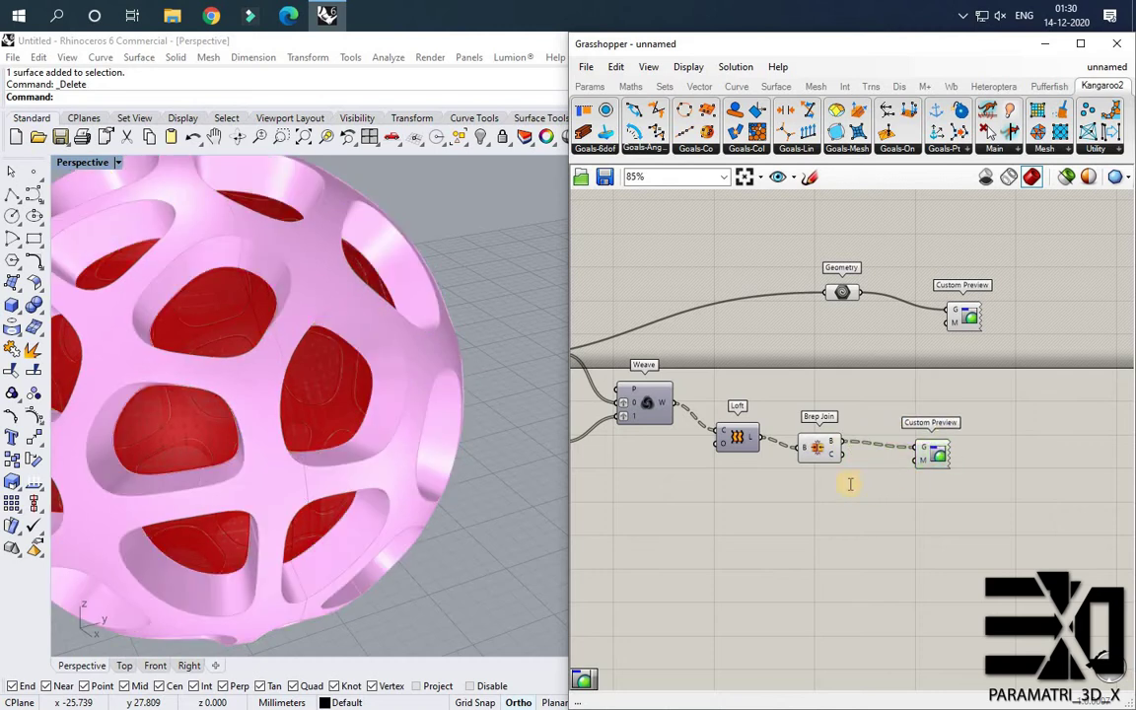
Add a Colour Swatch below the lofted surfaces' Brep Join and connect it to the M input of their Custom Preview.
double_click(849, 482)
text(colour)
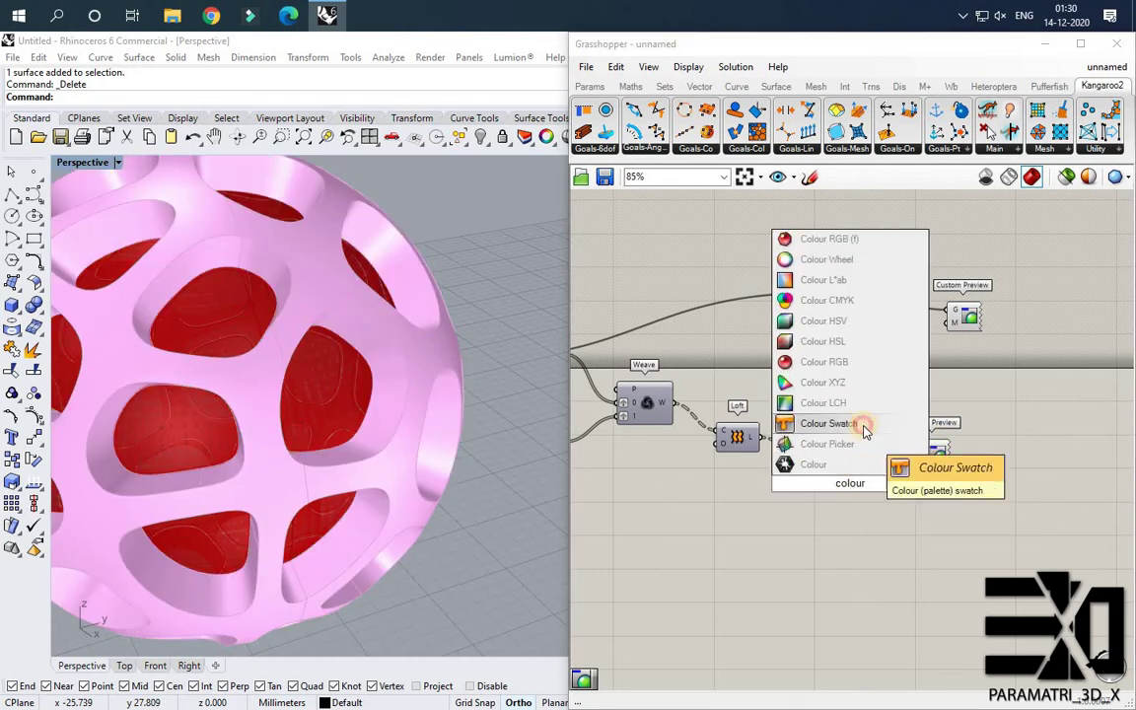
click(858, 424)
Set the Colour Swatch to an opaque teal with hue 192° and value 54, and move it clear of the Brep Join.
click(878, 481)
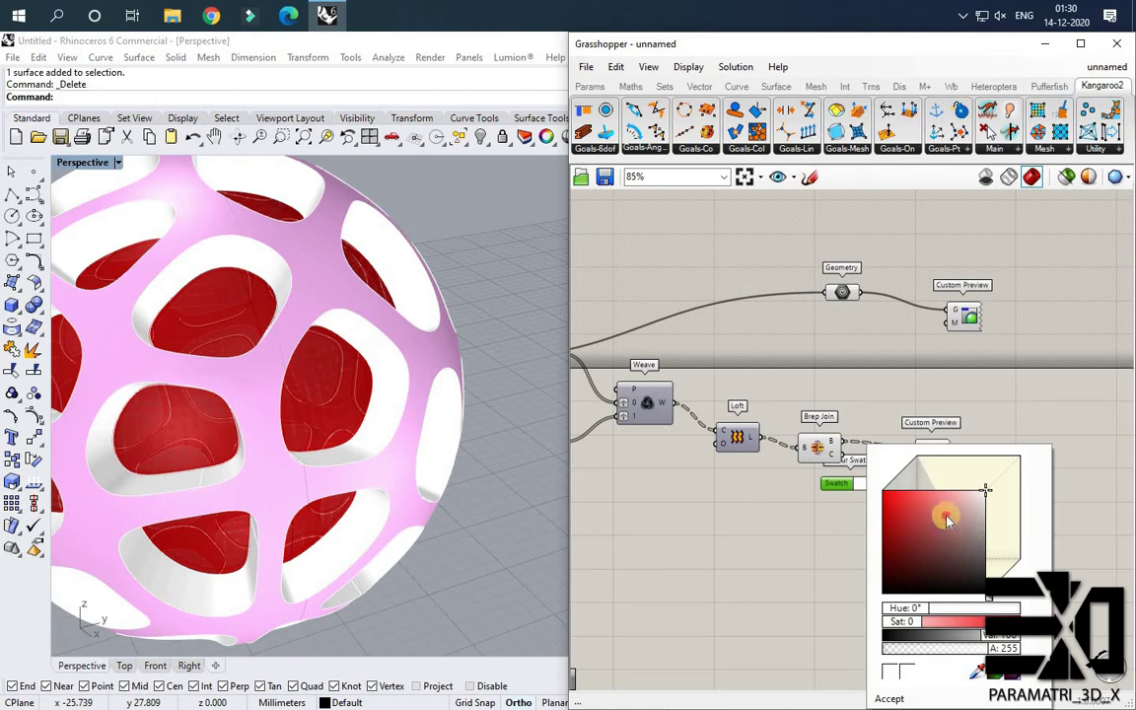
click(945, 515)
drag(977, 609, 956, 609)
click(940, 479)
click(914, 520)
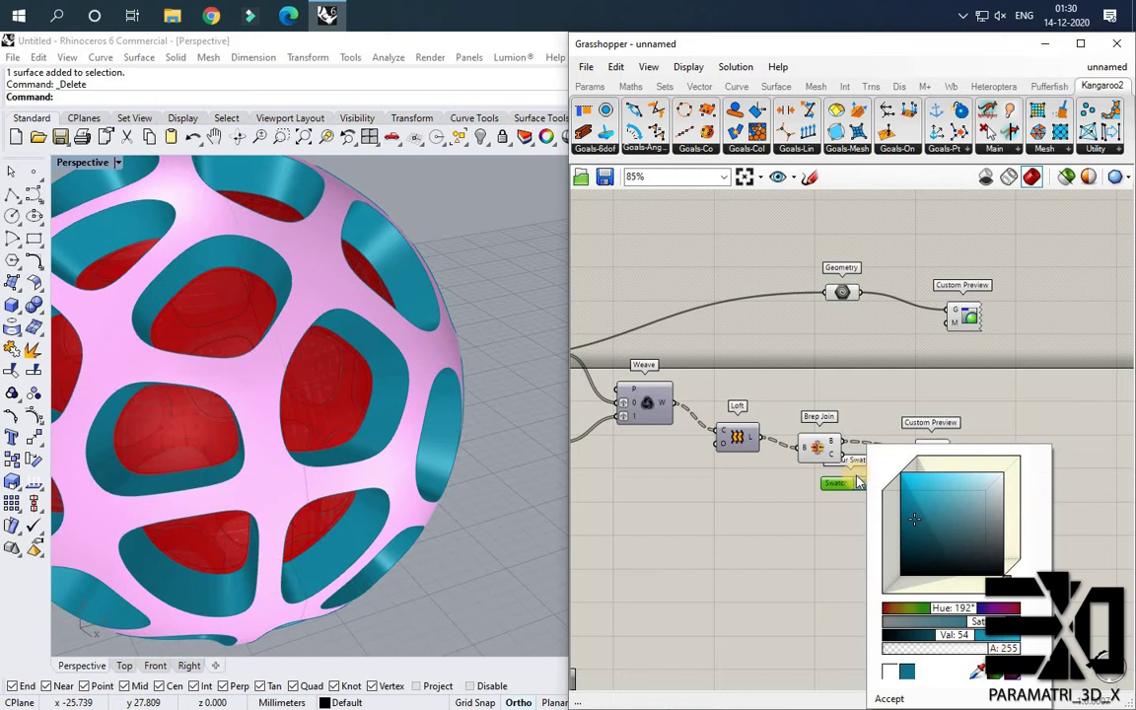
click(840, 465)
drag(839, 483, 825, 493)
Align the lofted surfaces' Custom Preview directly beneath the upper Custom Preview.
scroll(815, 393, down, 2)
scroll(938, 409, up, 2)
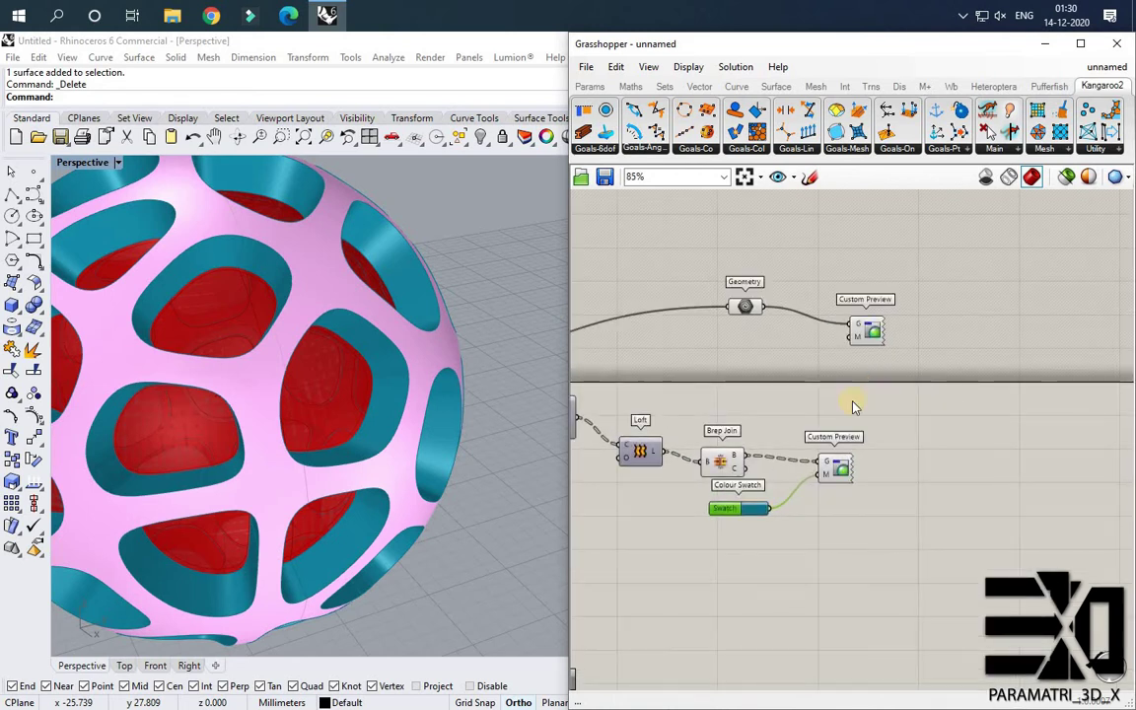
scroll(703, 422, down, 2)
scroll(917, 422, up, 1)
click(815, 463)
click(891, 397)
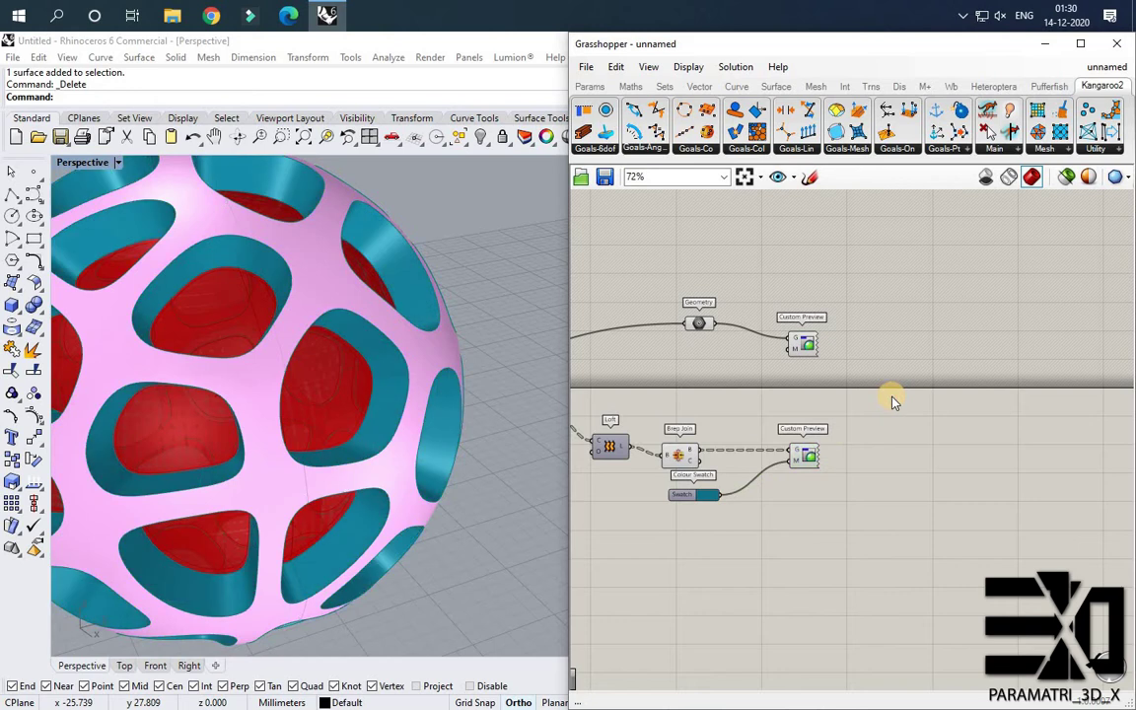
Move the inner cells' Brep Join over beneath the Colour Swatch and Custom Preview components.
scroll(458, 378, down, 5)
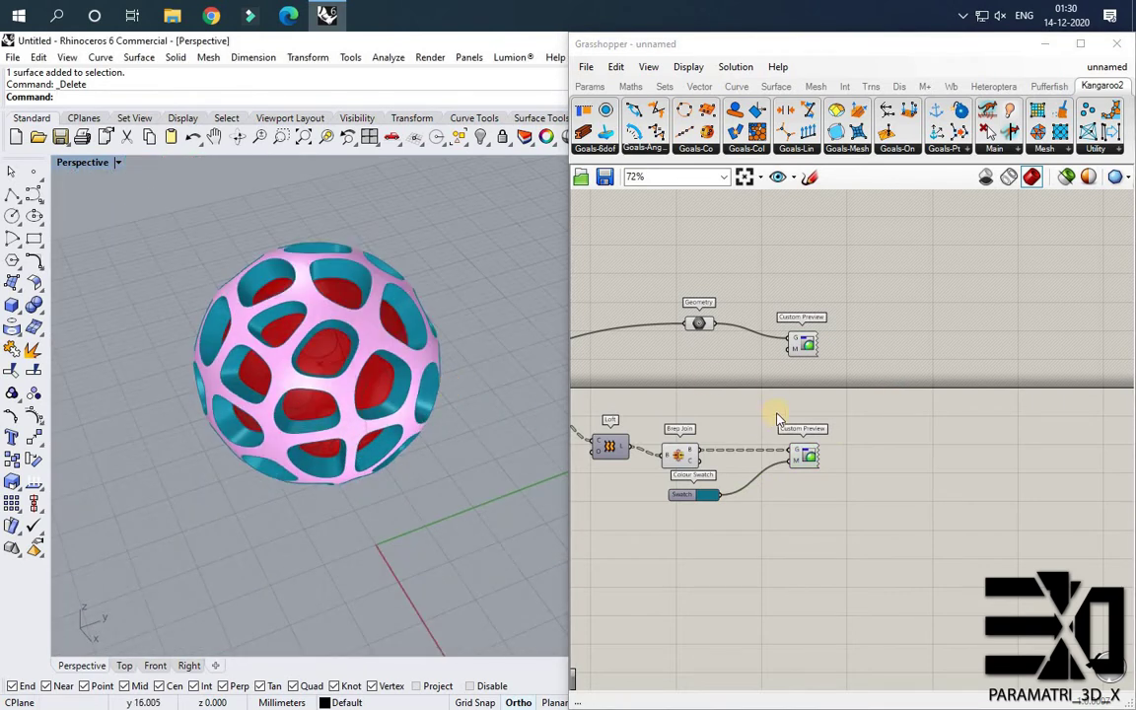
scroll(898, 435, down, 5)
scroll(791, 424, down, 4)
scroll(682, 452, up, 9)
scroll(673, 443, down, 5)
drag(688, 427, 892, 438)
scroll(935, 448, up, 7)
click(846, 394)
scroll(836, 396, up, 1)
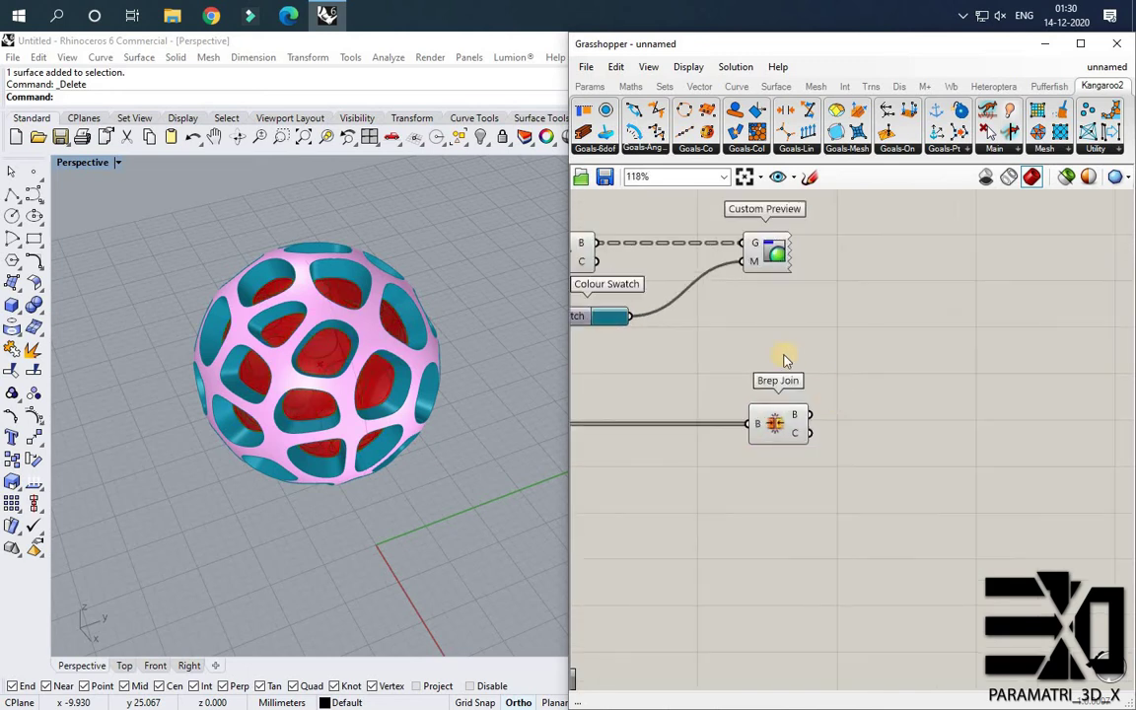
Duplicate the teal Custom Preview beside the inner cells' Brep Join and connect the join's B output to its G input.
click(775, 422)
scroll(837, 420, down, 1)
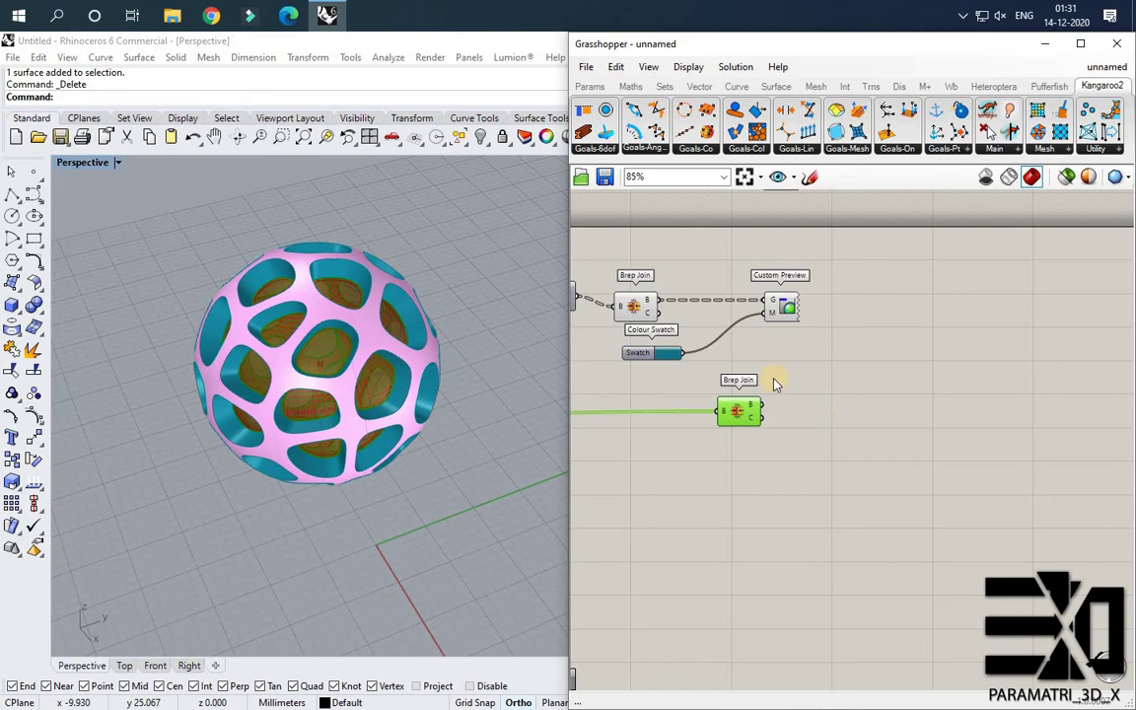
scroll(776, 381, up, 1)
click(801, 294)
key(ctrl+c)
key(ctrl+v)
drag(795, 284, 848, 417)
drag(759, 414, 829, 378)
click(828, 385)
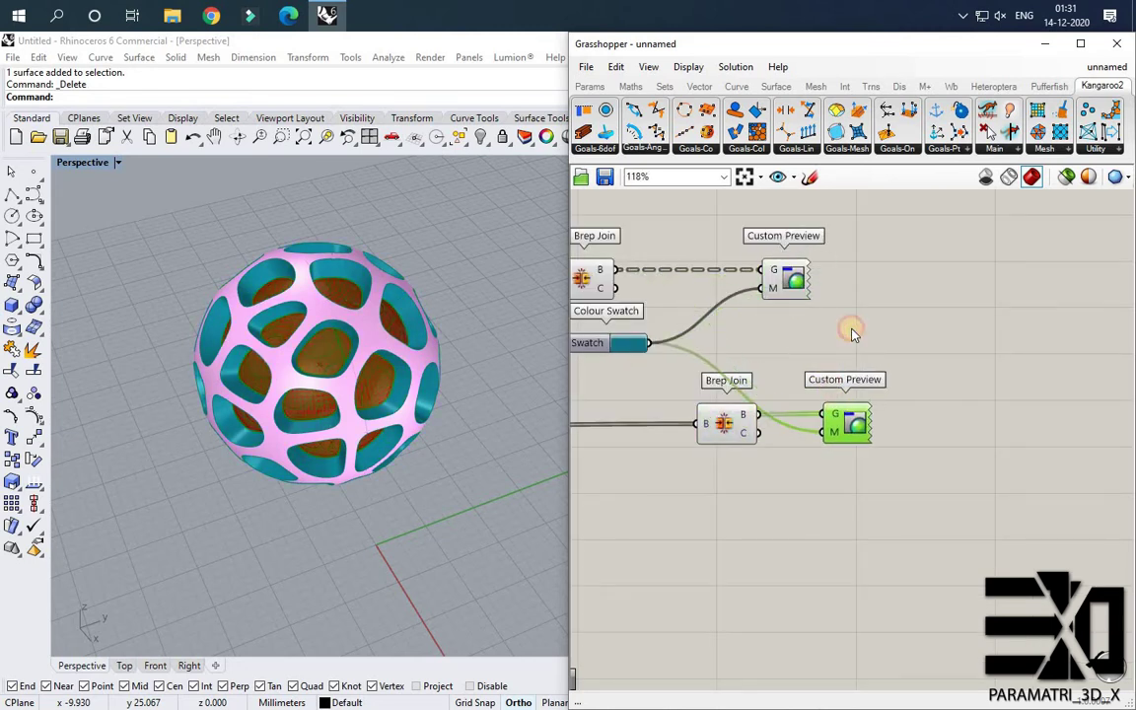
click(853, 334)
scroll(662, 403, down, 2)
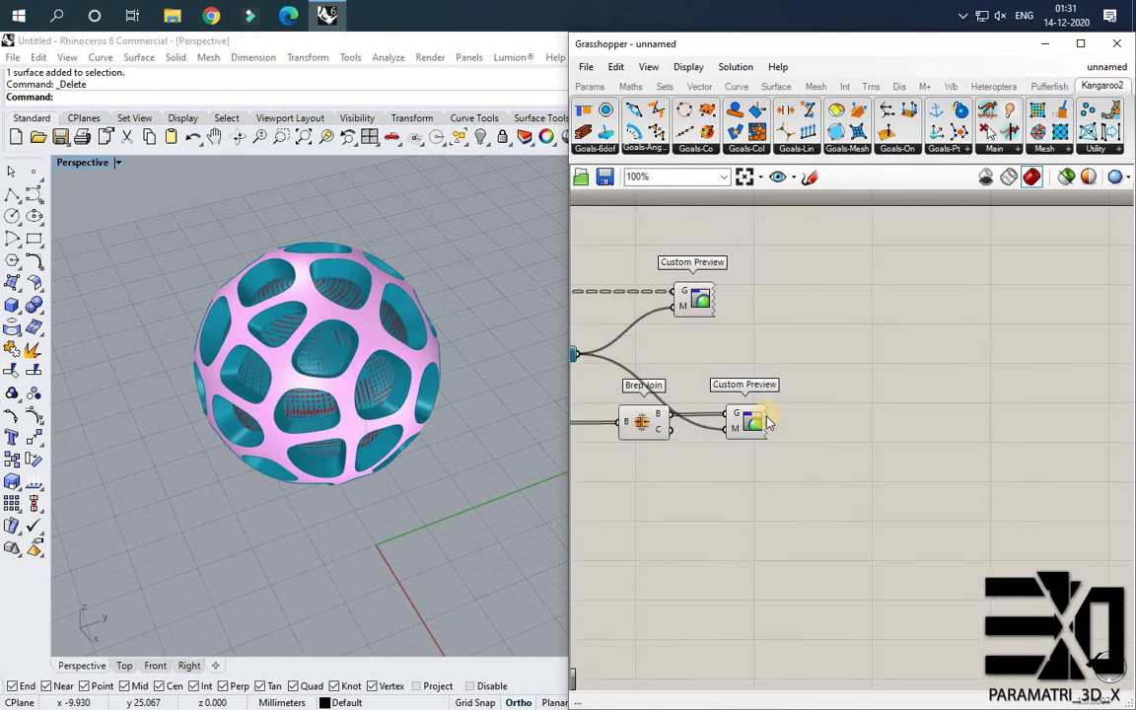
Turn off the preview of the List Item, Area, Scale, Brep Edges and Cull Index components ahead of the Weave.
scroll(415, 318, up, 4)
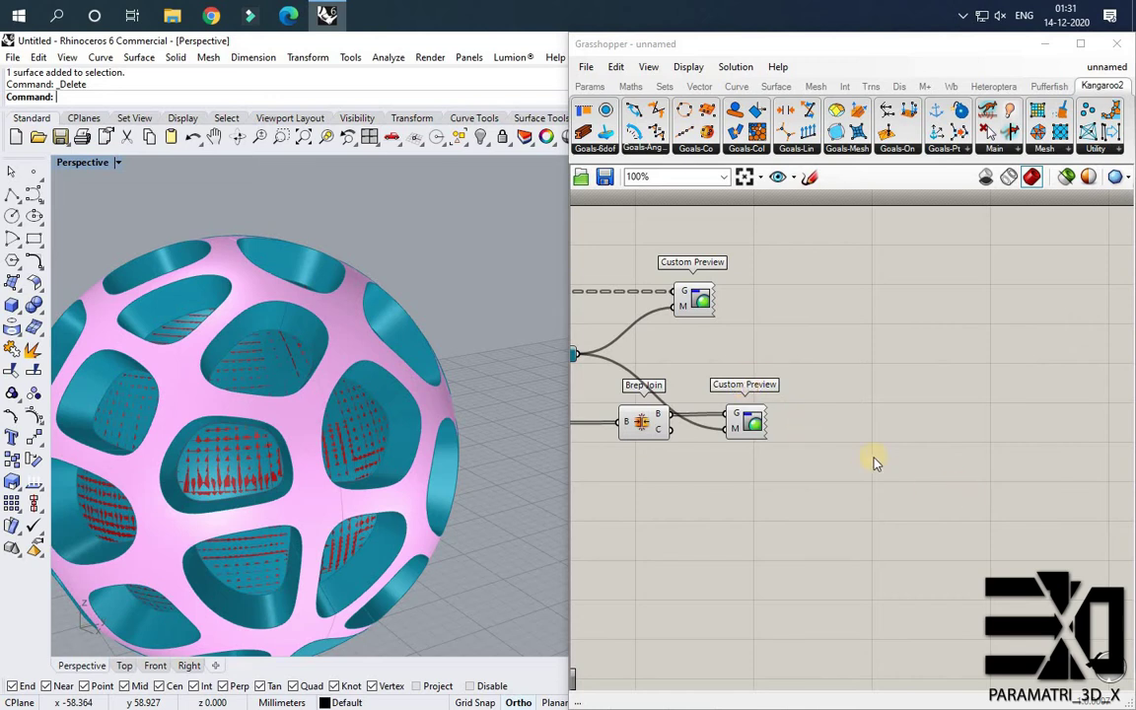
scroll(874, 457, down, 10)
scroll(854, 418, up, 4)
drag(694, 331, 822, 496)
scroll(745, 404, up, 4)
middle_click(827, 451)
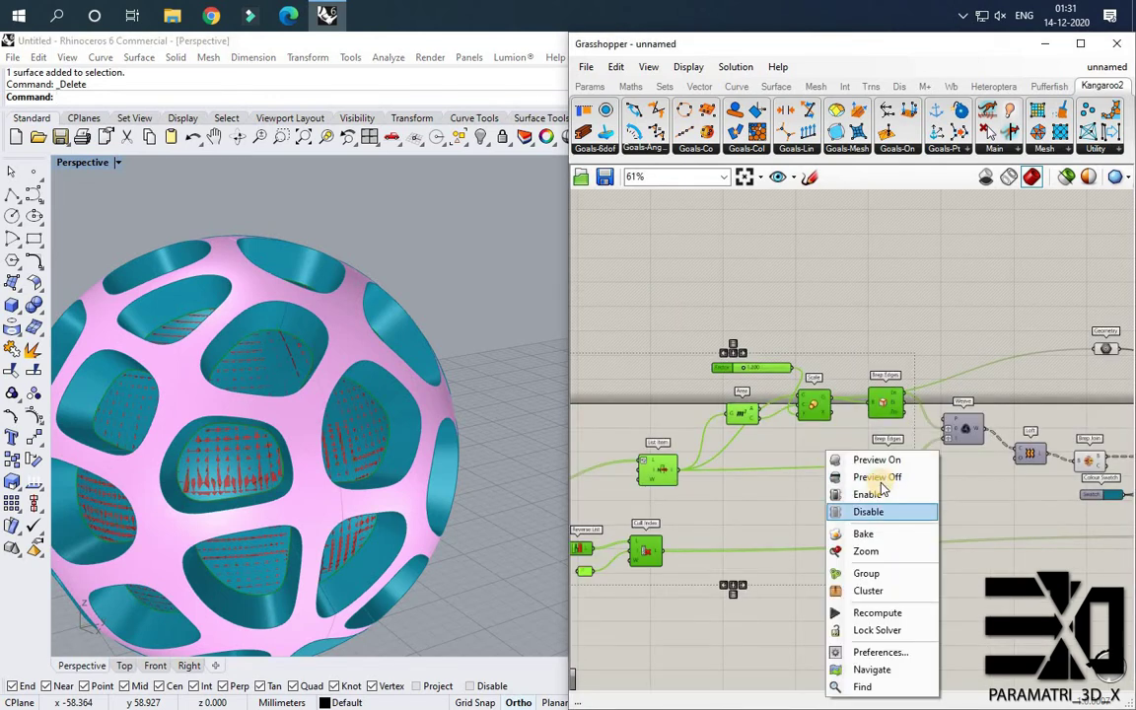
click(697, 330)
scroll(635, 407, down, 3)
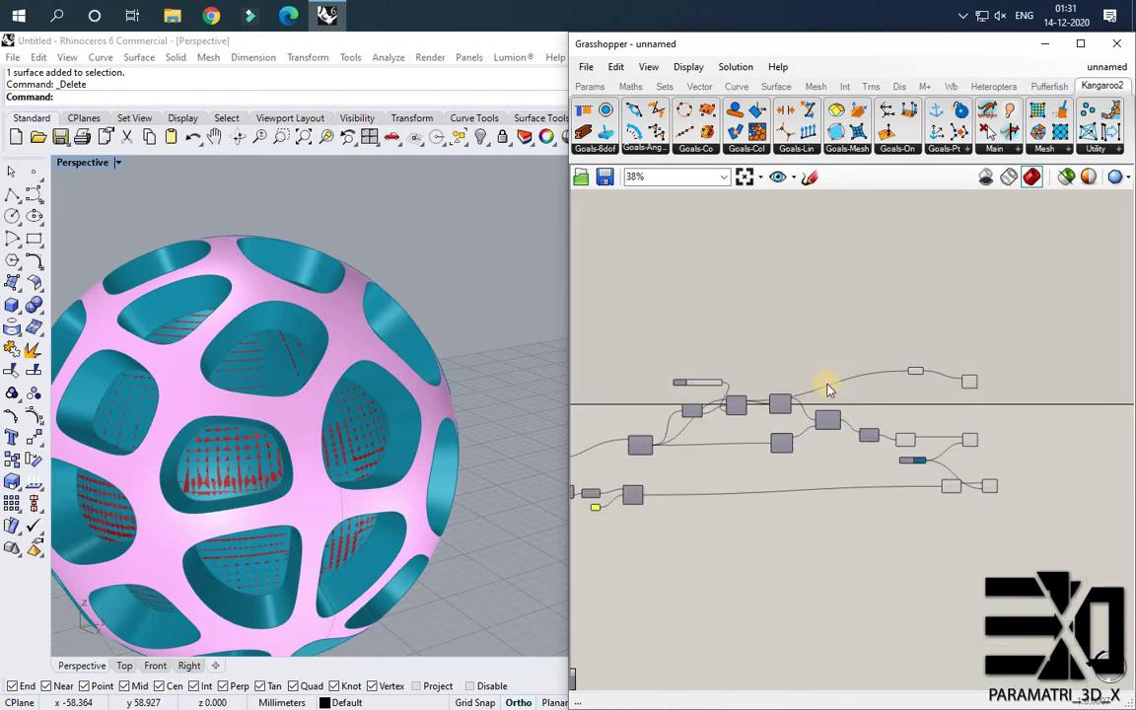
Add a Geometry container below the Cull Index wire and feed it from the List Item output that also drives Area and Brep Edges.
scroll(786, 474, up, 5)
double_click(807, 528)
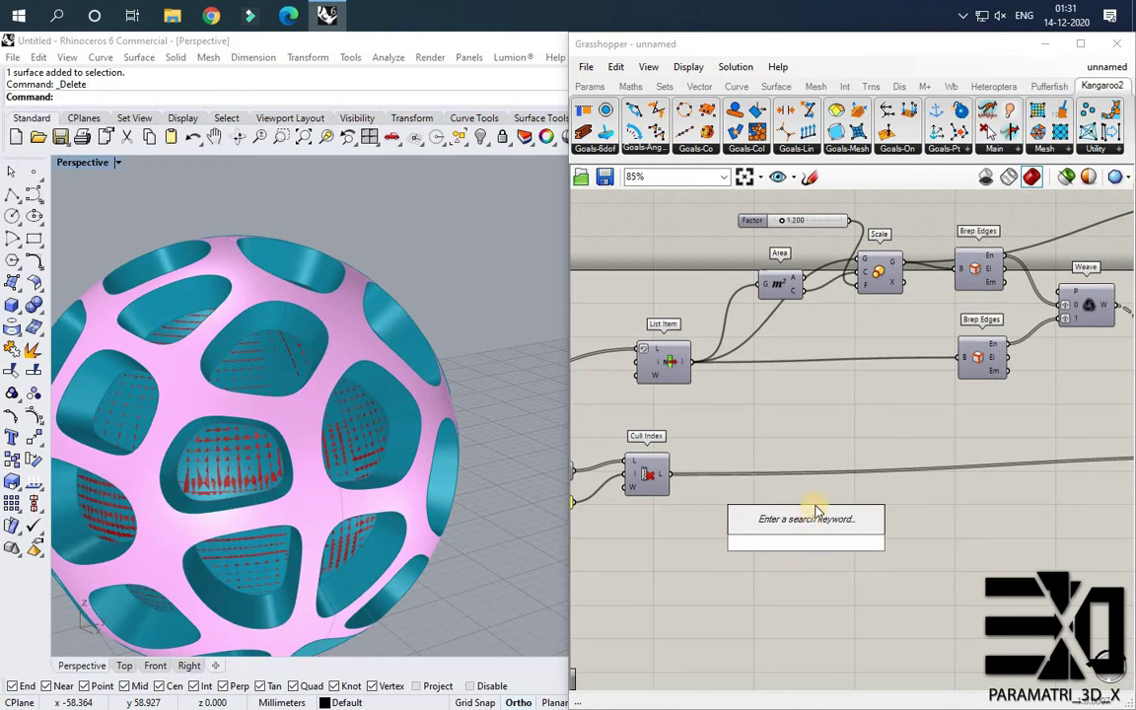
text(geo)
key(Down)
key(Return)
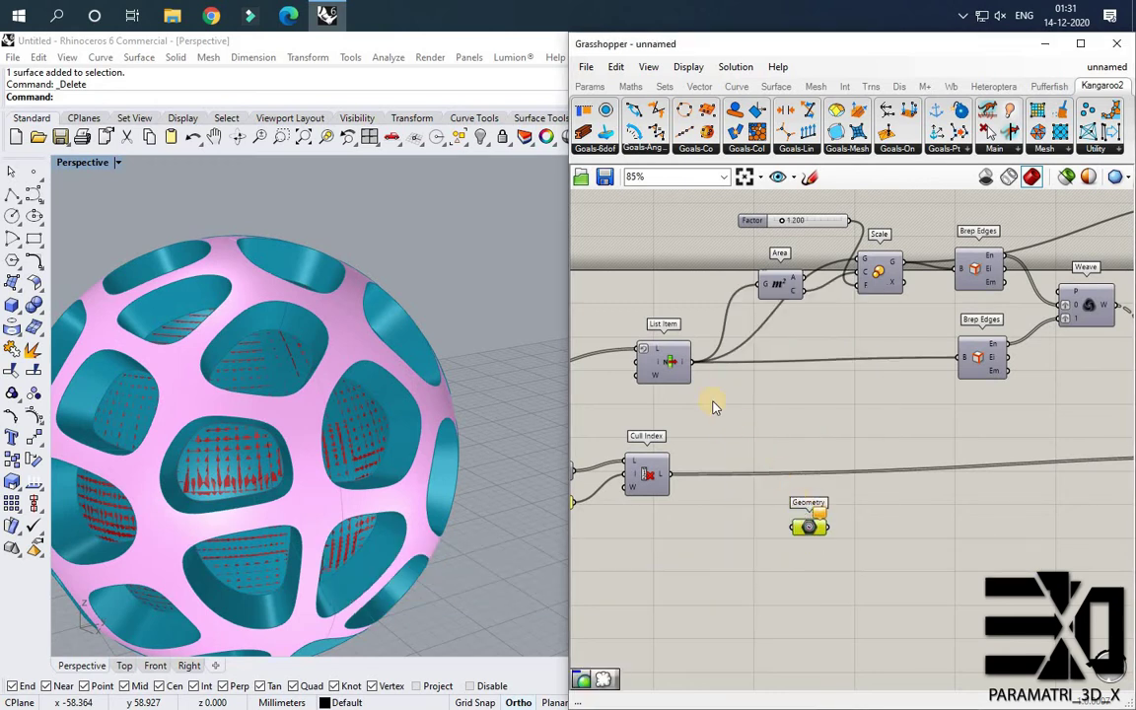
drag(692, 362, 793, 527)
Move the new Geometry container over between the lofted surfaces' Brep Join and the Colour Swatch.
right_drag(831, 544, 629, 484)
scroll(653, 474, up, 2)
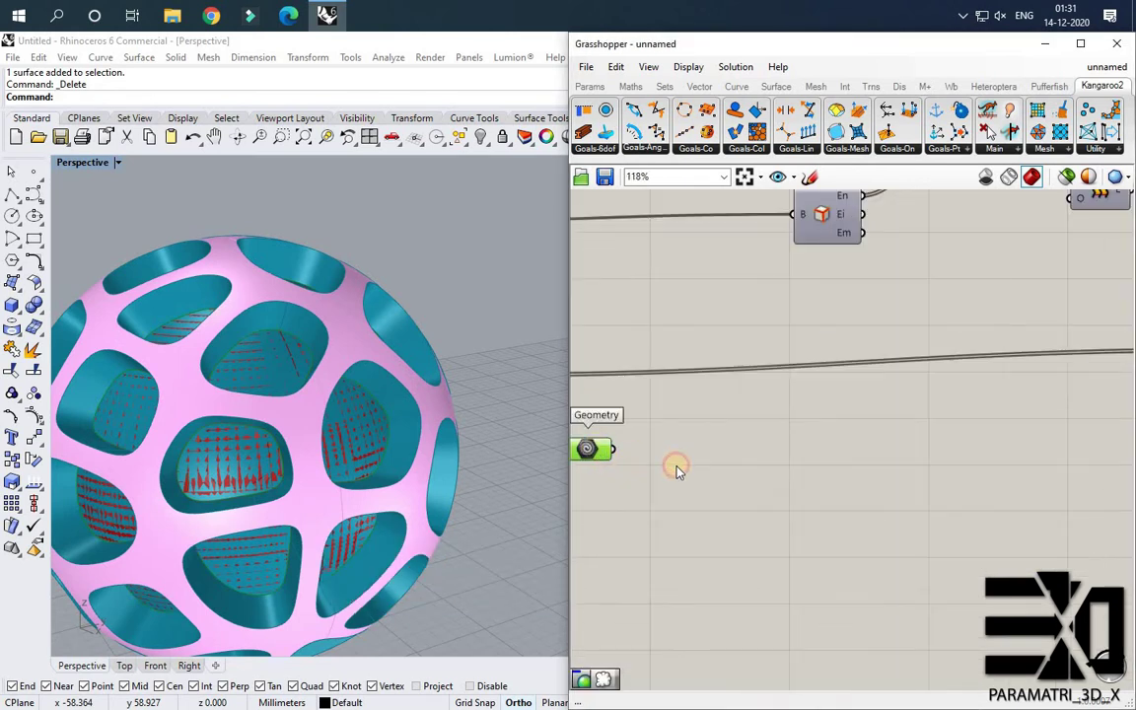
drag(602, 451, 654, 459)
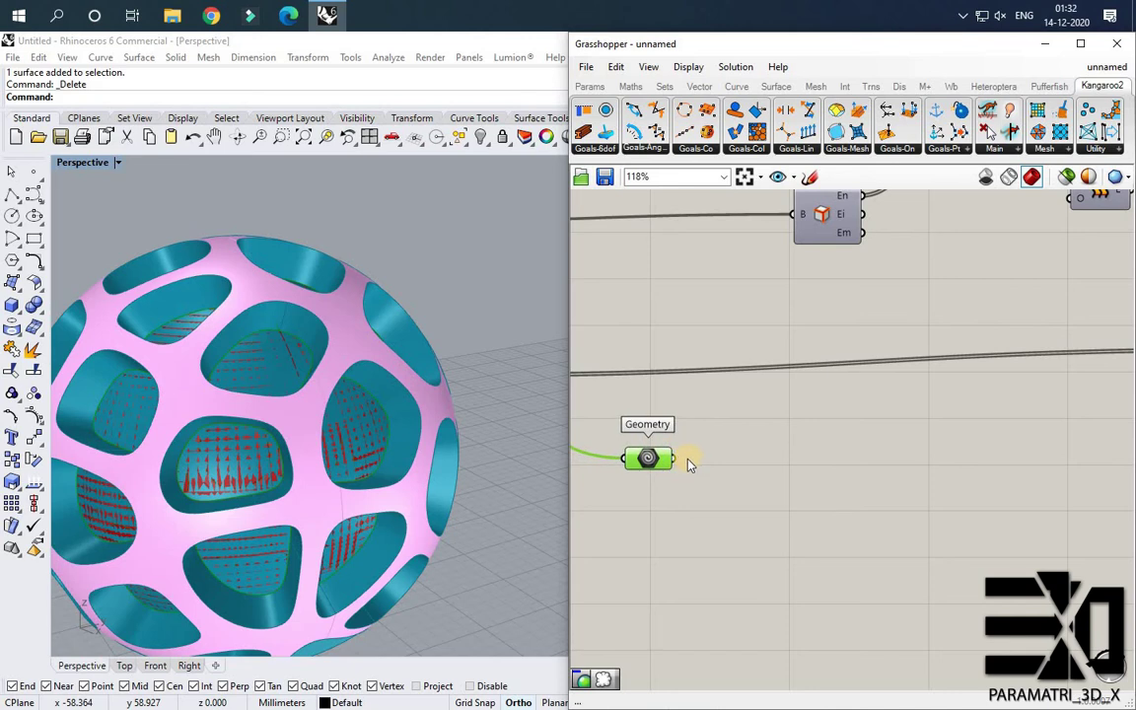
drag(666, 459, 817, 427)
scroll(677, 462, down, 5)
scroll(816, 427, up, 5)
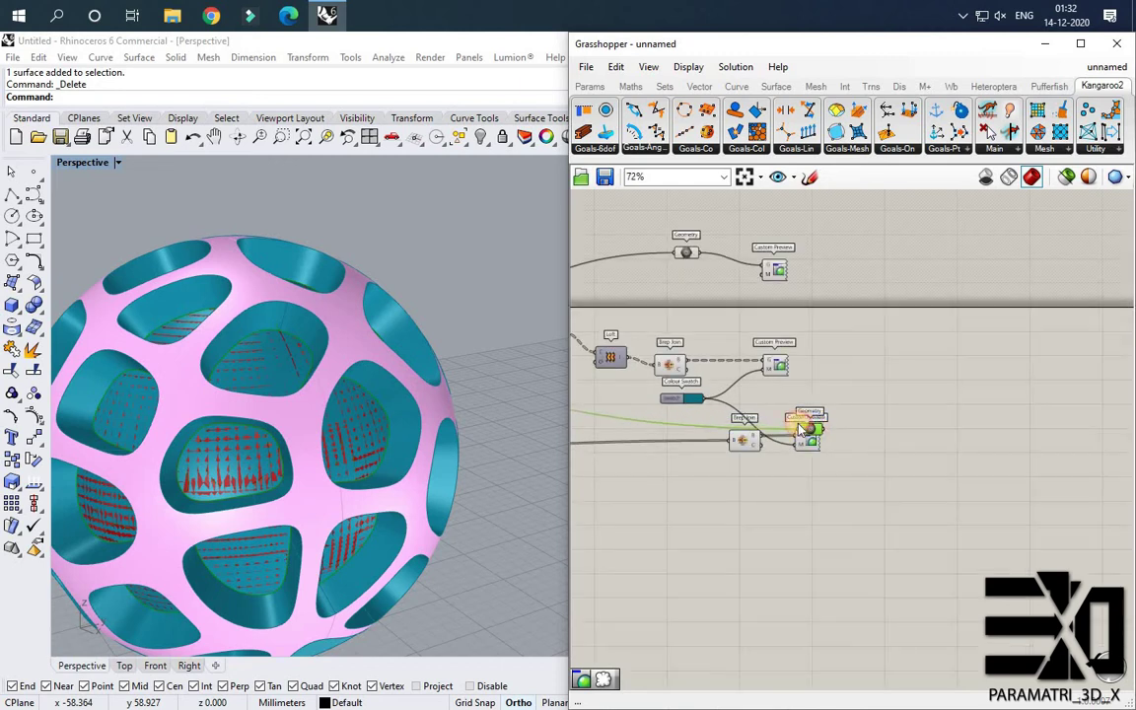
drag(709, 418, 733, 467)
drag(701, 390, 779, 400)
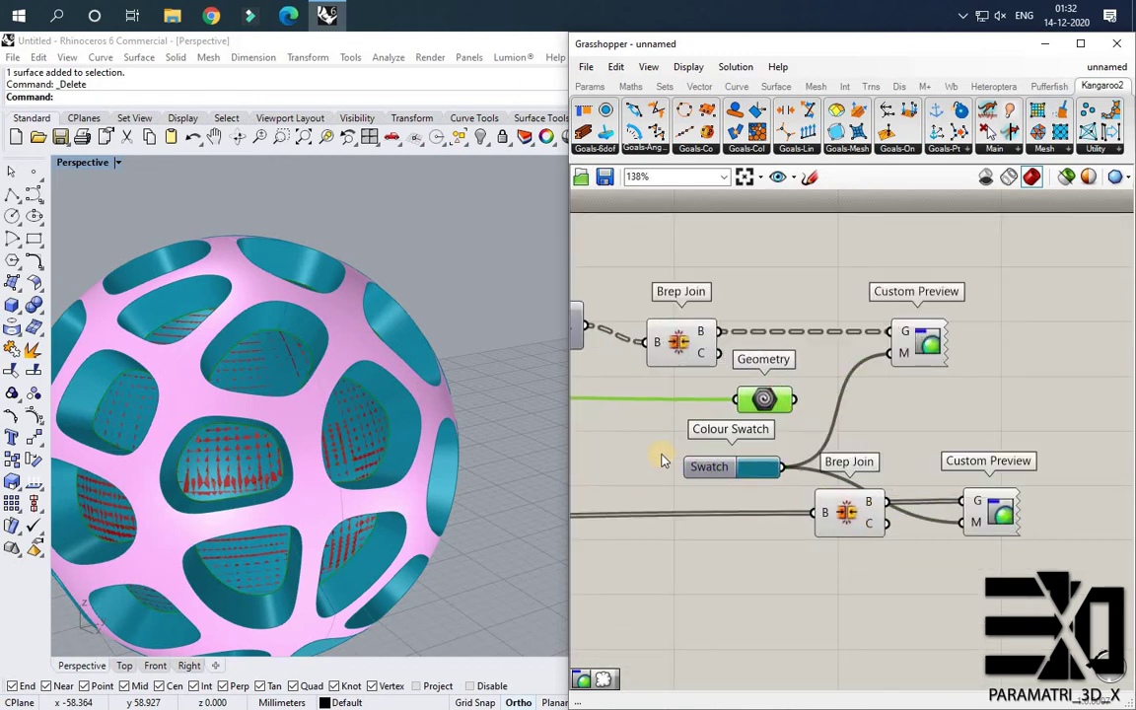
Shift the lower Brep Join and Custom Preview down, and place the Colour Swatch just beneath the Geometry container.
drag(663, 451, 1040, 555)
drag(857, 492, 845, 566)
click(723, 454)
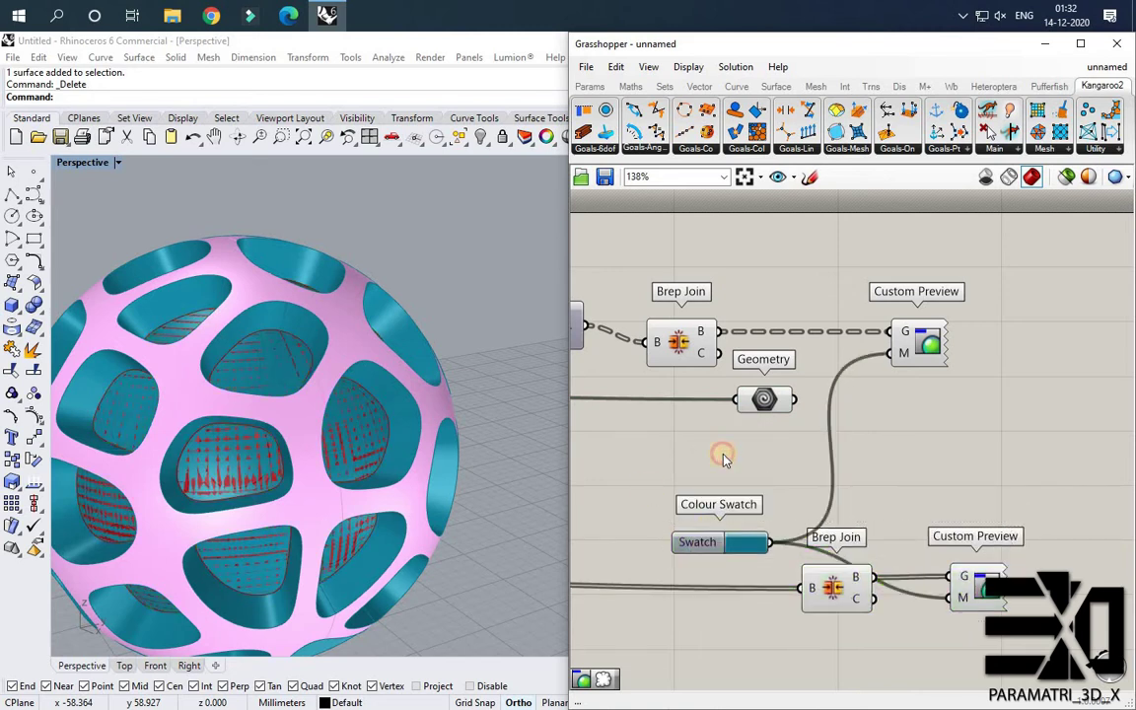
drag(725, 503, 742, 441)
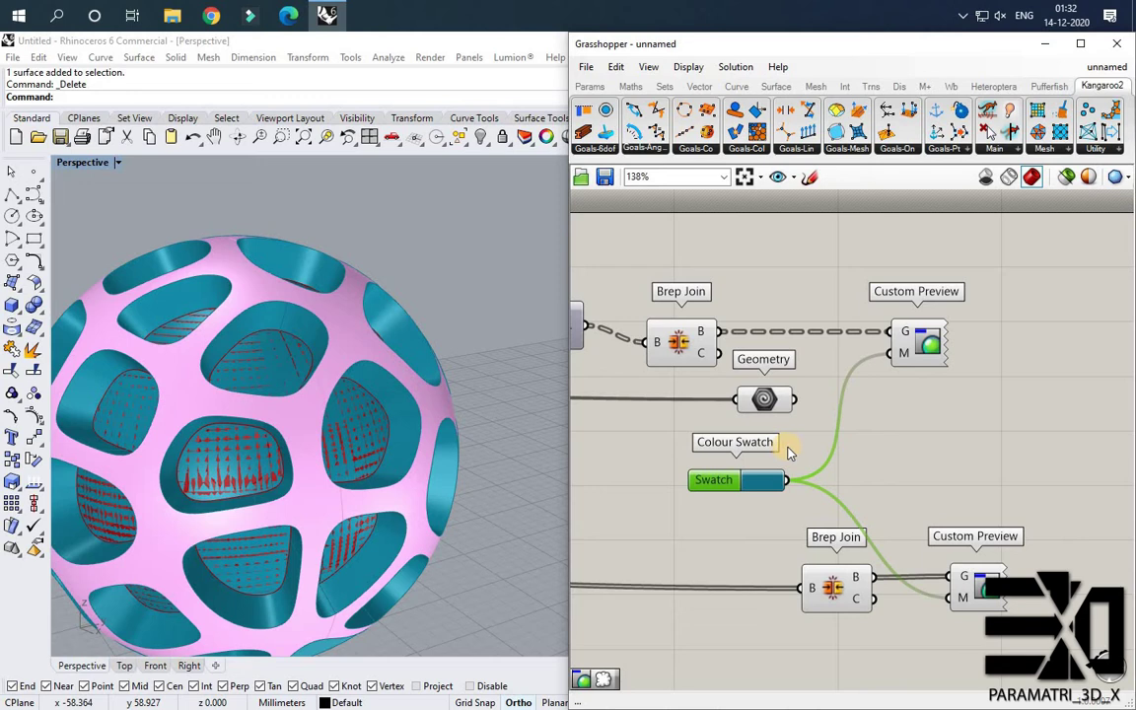
Turn off the preview of the intermediate Voronoi components that follow the first Geometry container.
scroll(856, 453, down, 10)
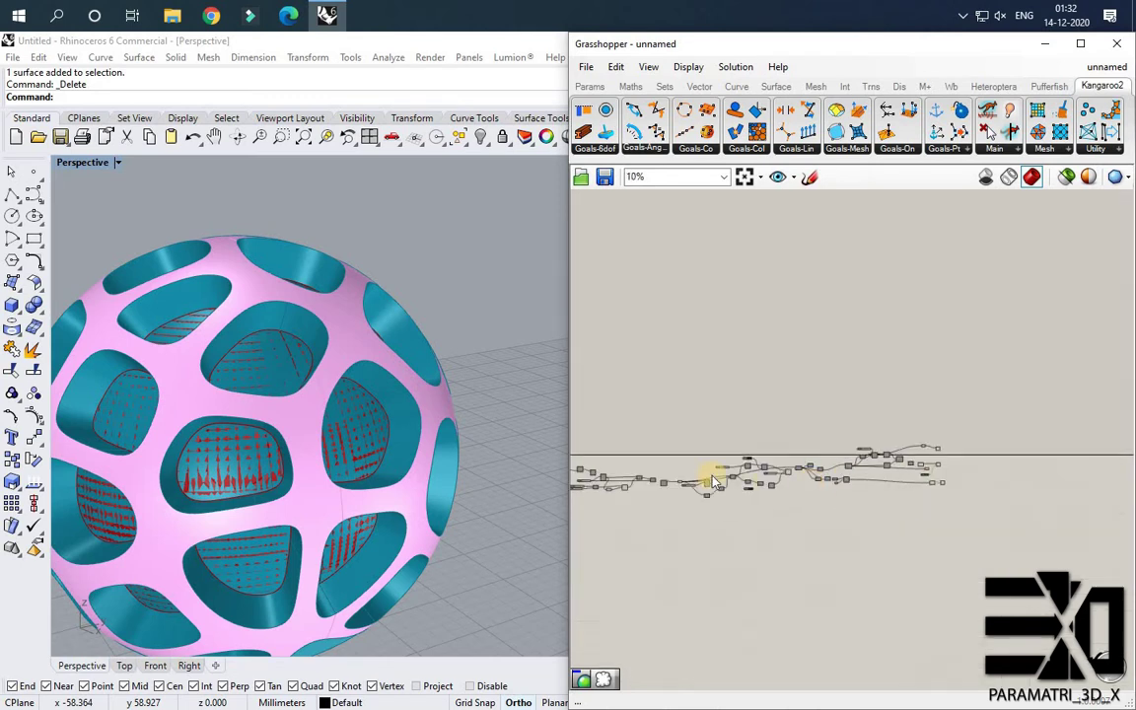
drag(1032, 541, 602, 395)
scroll(597, 385, up, 5)
middle_click(660, 425)
click(713, 359)
right_drag(576, 564, 662, 487)
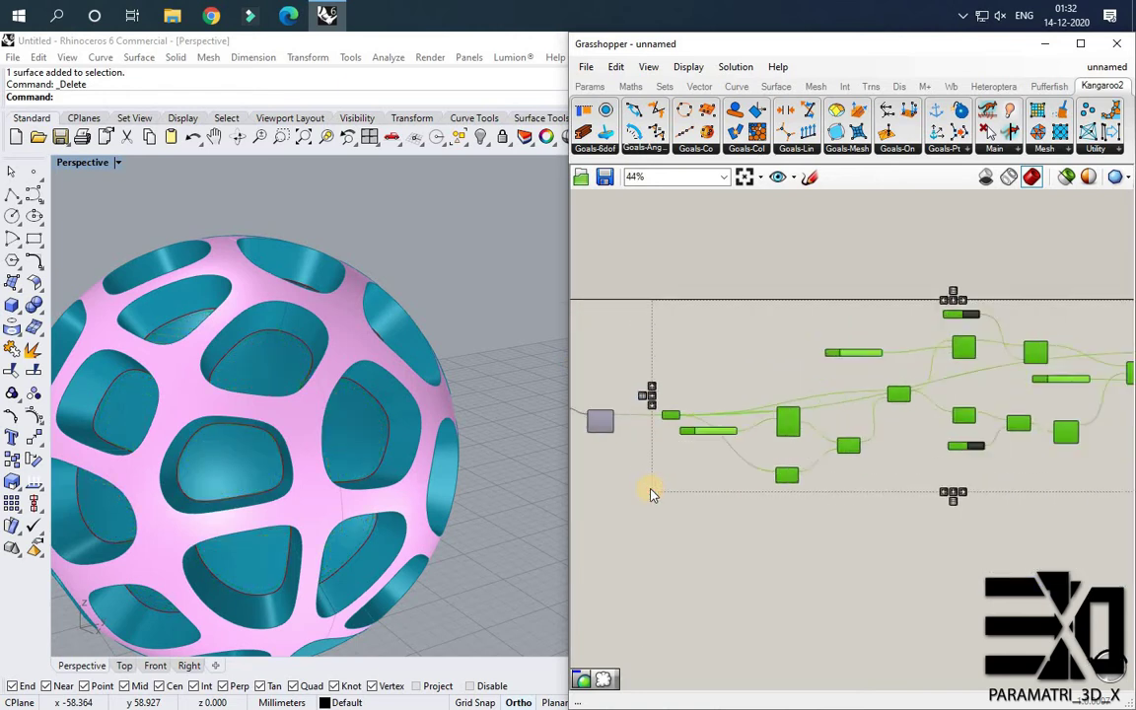
click(651, 489)
Duplicate the whole branch from the first Geometry container through the custom previews and place the copy directly beneath the original.
scroll(651, 468, down, 3)
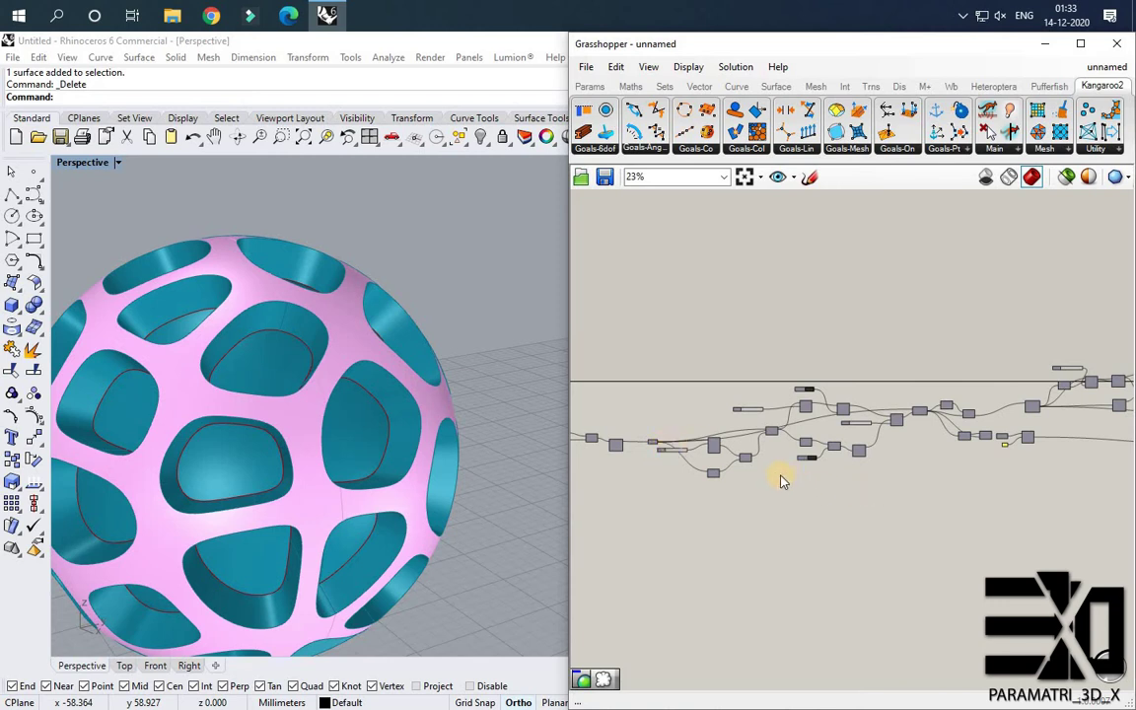
scroll(750, 434, up, 4)
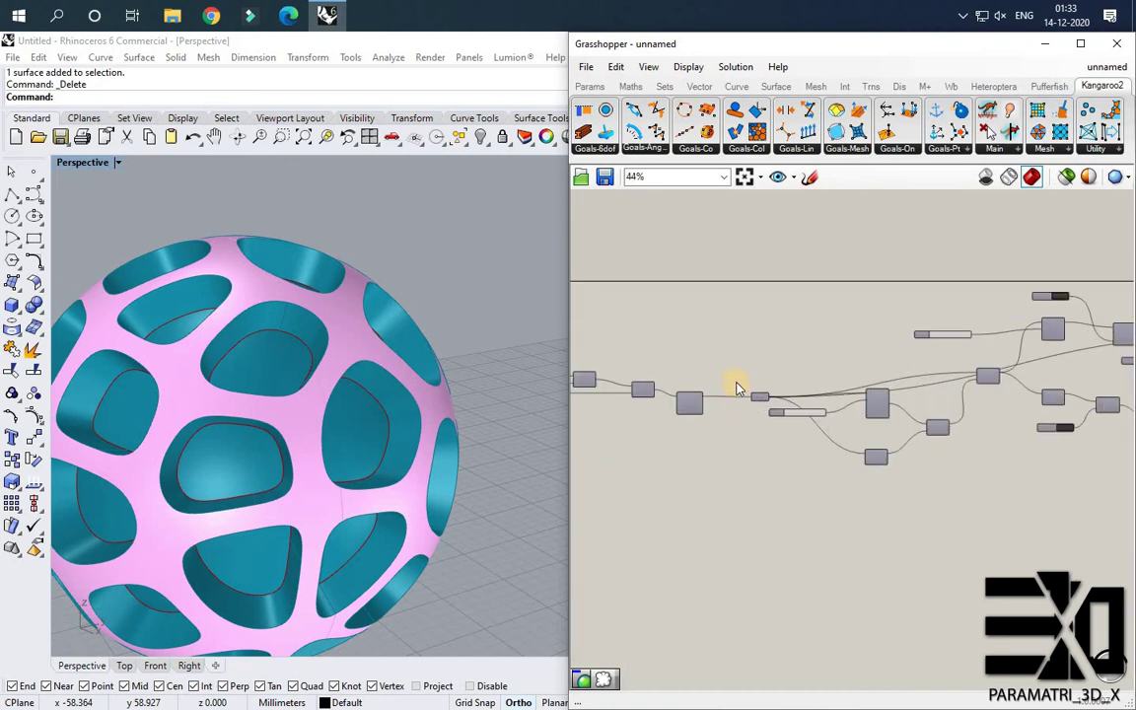
scroll(825, 405, down, 6)
drag(985, 456, 680, 302)
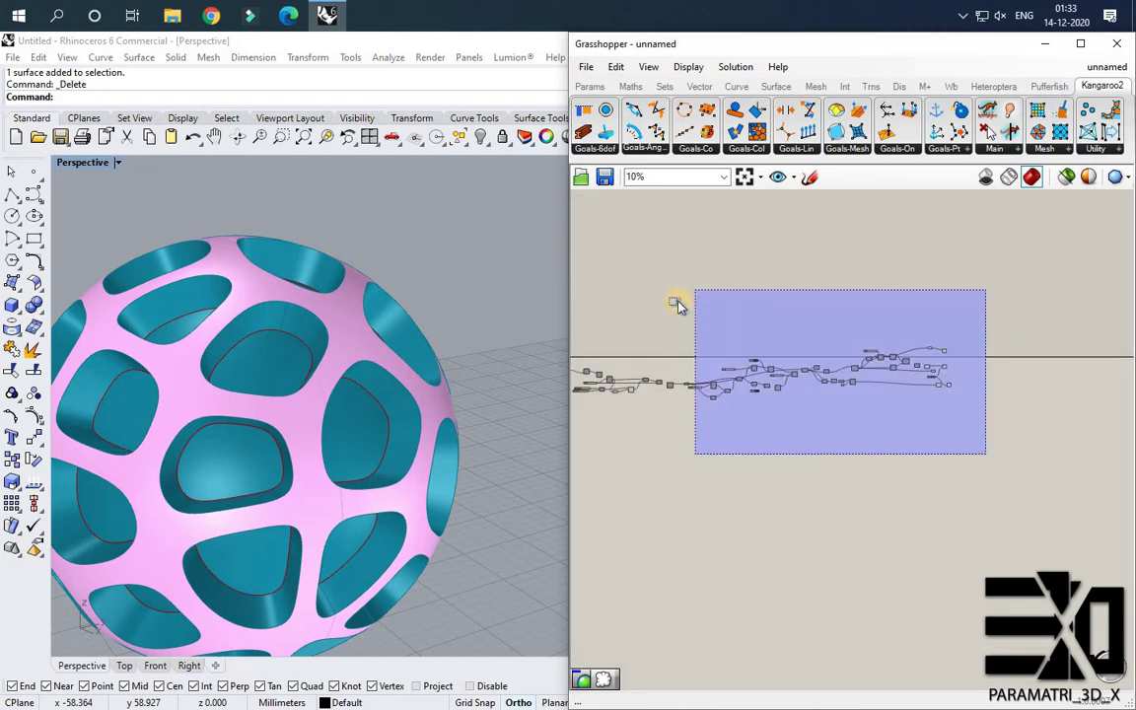
scroll(706, 302, up, 2)
scroll(674, 441, up, 3)
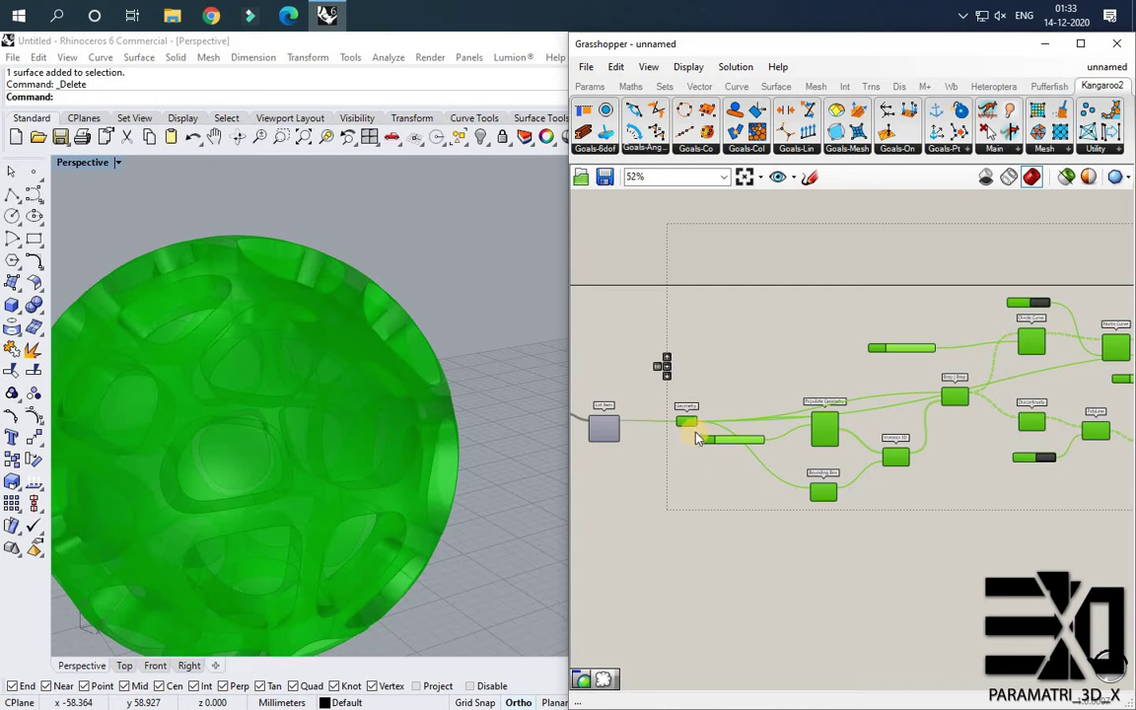
key(ctrl+v)
scroll(706, 423, down, 4)
drag(707, 461, 682, 463)
scroll(701, 469, up, 3)
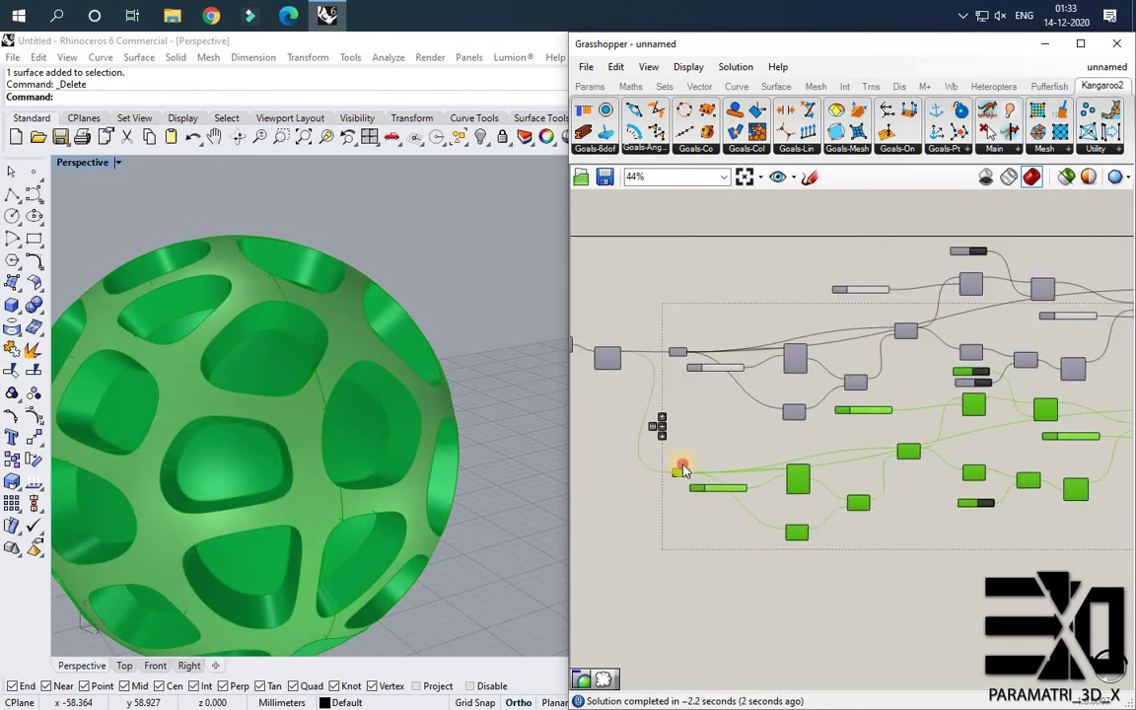
scroll(683, 469, down, 2)
Feed the duplicated branch's Geometry container from the sphere List Item's +1 output instead of its i output.
click(621, 464)
scroll(663, 399, up, 5)
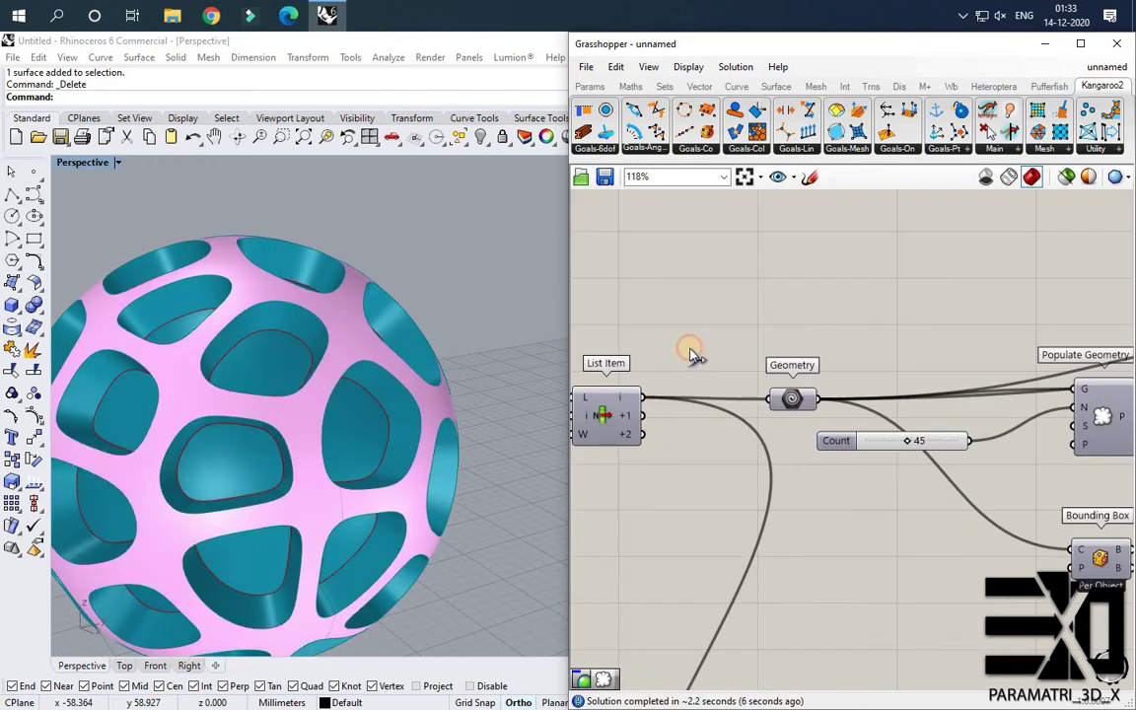
scroll(694, 355, down, 4)
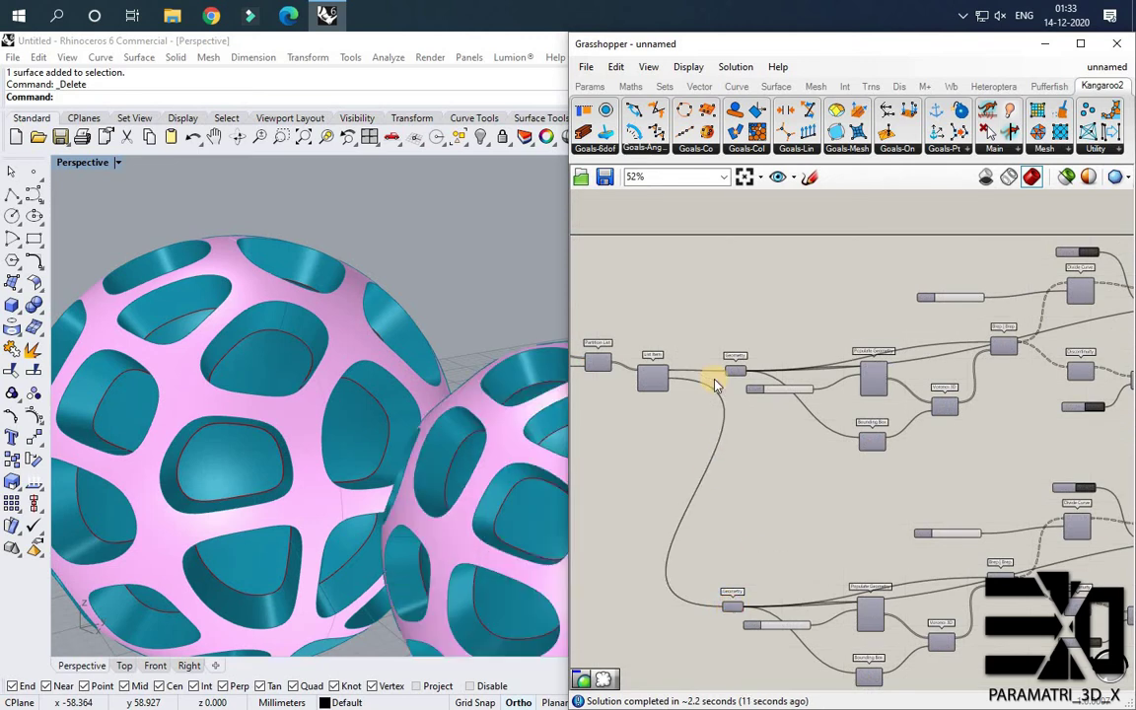
scroll(335, 342, down, 4)
scroll(986, 444, down, 4)
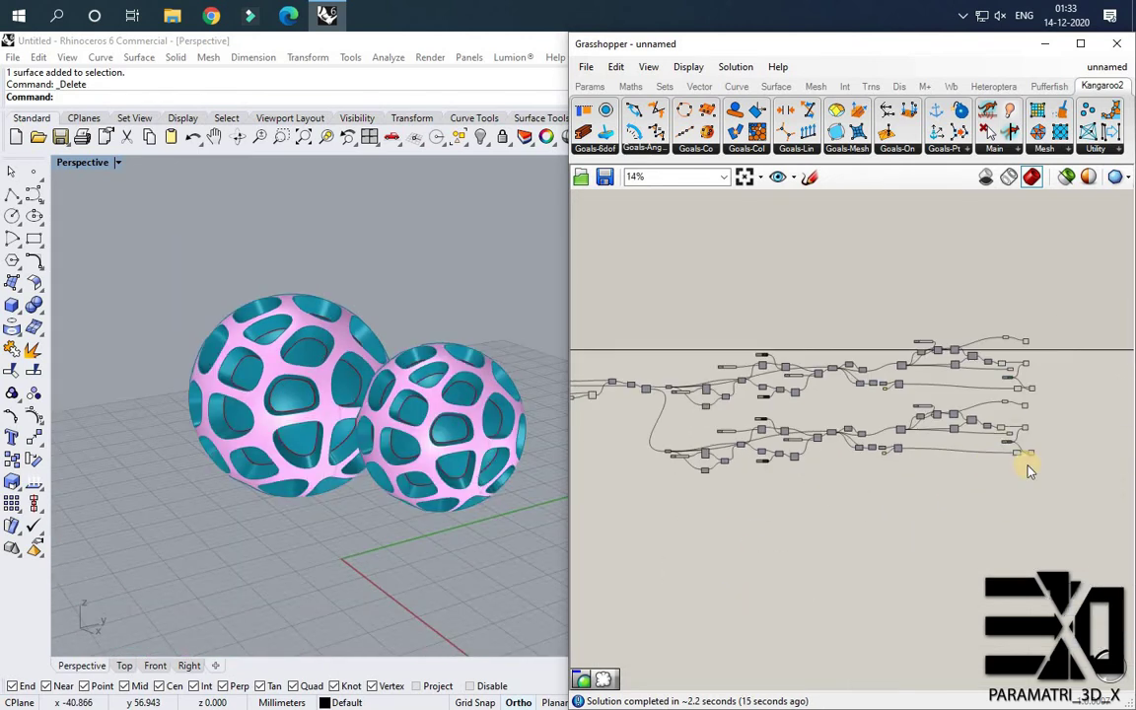
scroll(999, 417, down, 2)
scroll(659, 413, down, 2)
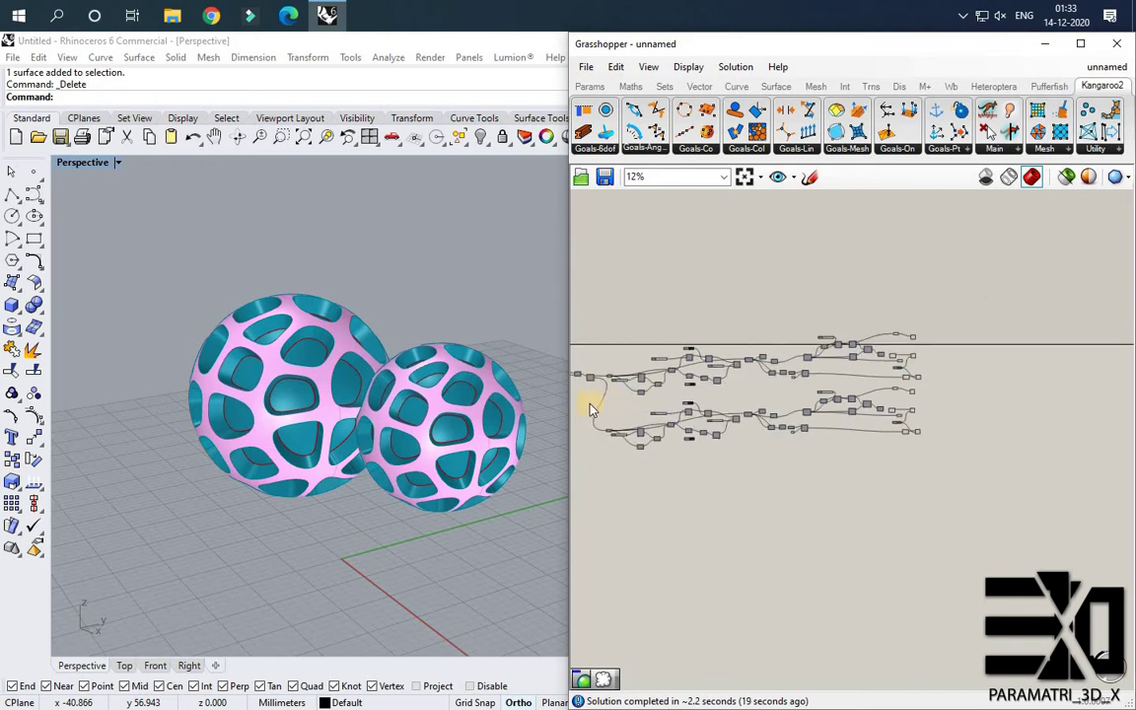
Duplicate the second branch, from its Geometry container through the custom previews, and place the third copy below it.
scroll(590, 403, up, 2)
drag(588, 398, 1119, 552)
scroll(1079, 443, up, 2)
shift+drag(757, 326, 1033, 413)
scroll(887, 395, down, 3)
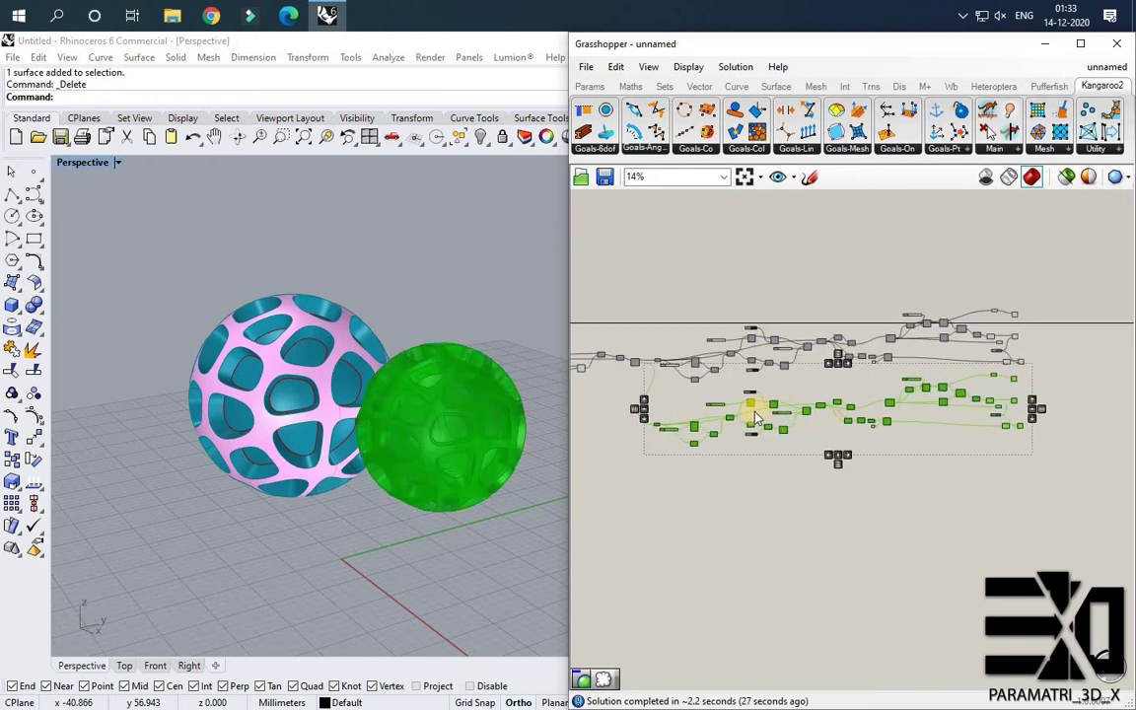
click(661, 428)
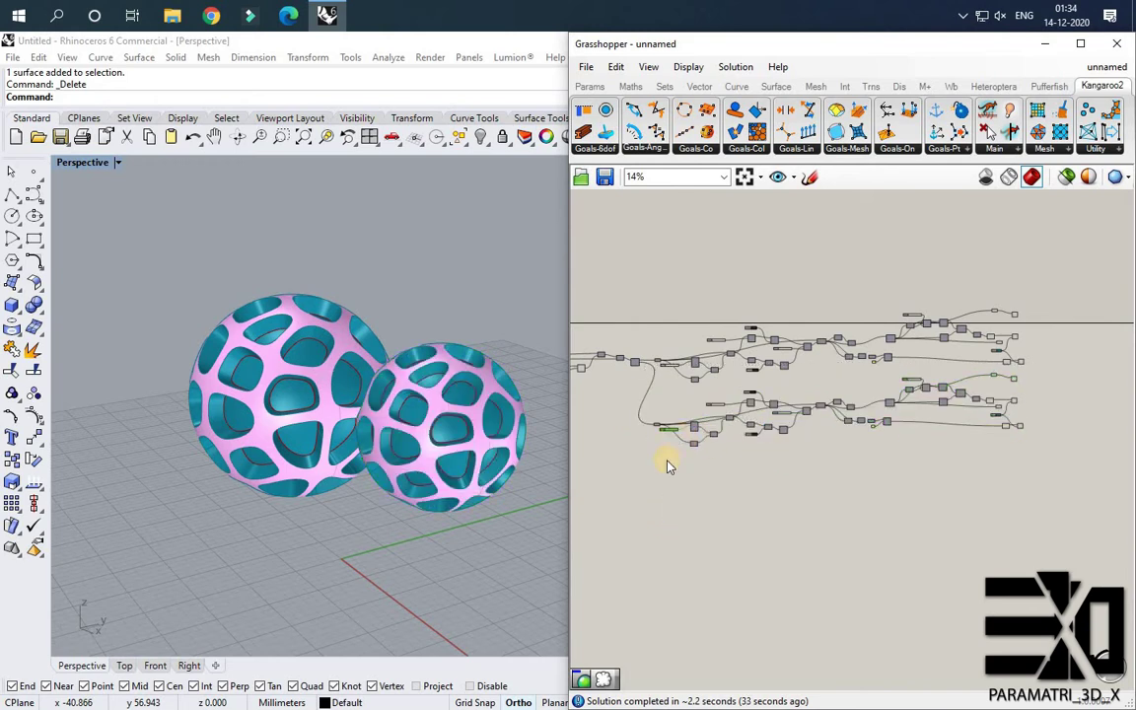
alt+drag(694, 428, 692, 505)
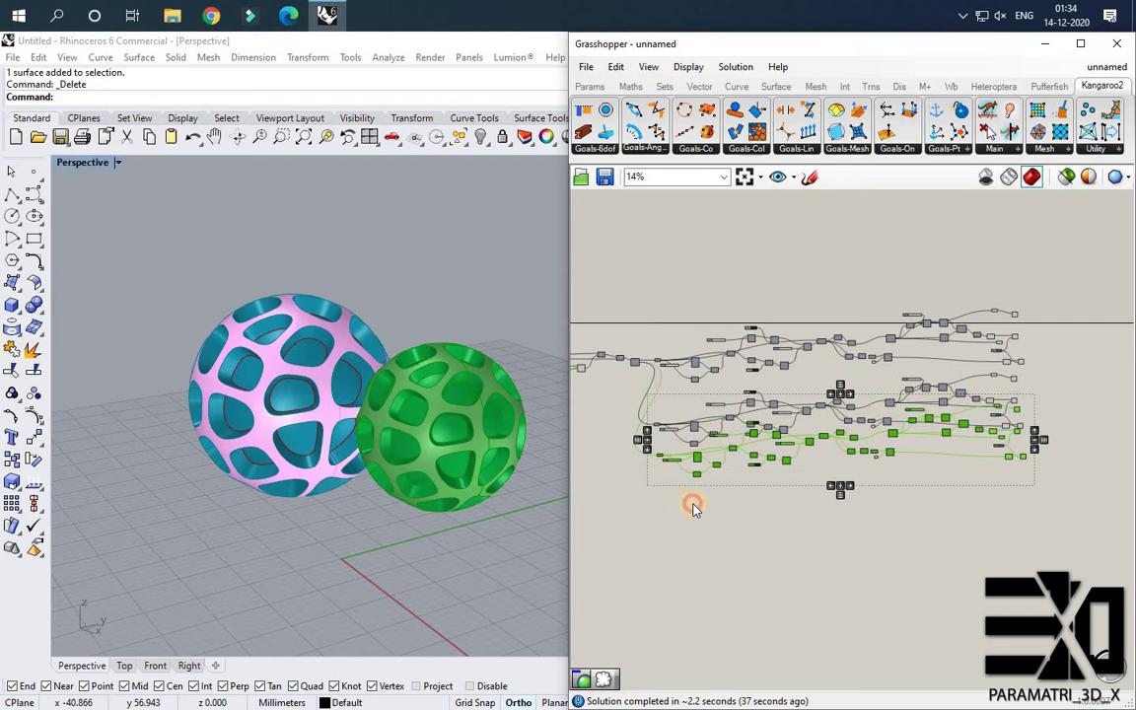
click(627, 437)
Connect the sphere List Item's +2 output to the third branch's Geometry container.
scroll(640, 361, up, 8)
drag(673, 381, 731, 595)
scroll(710, 316, down, 5)
right_drag(296, 390, 419, 432)
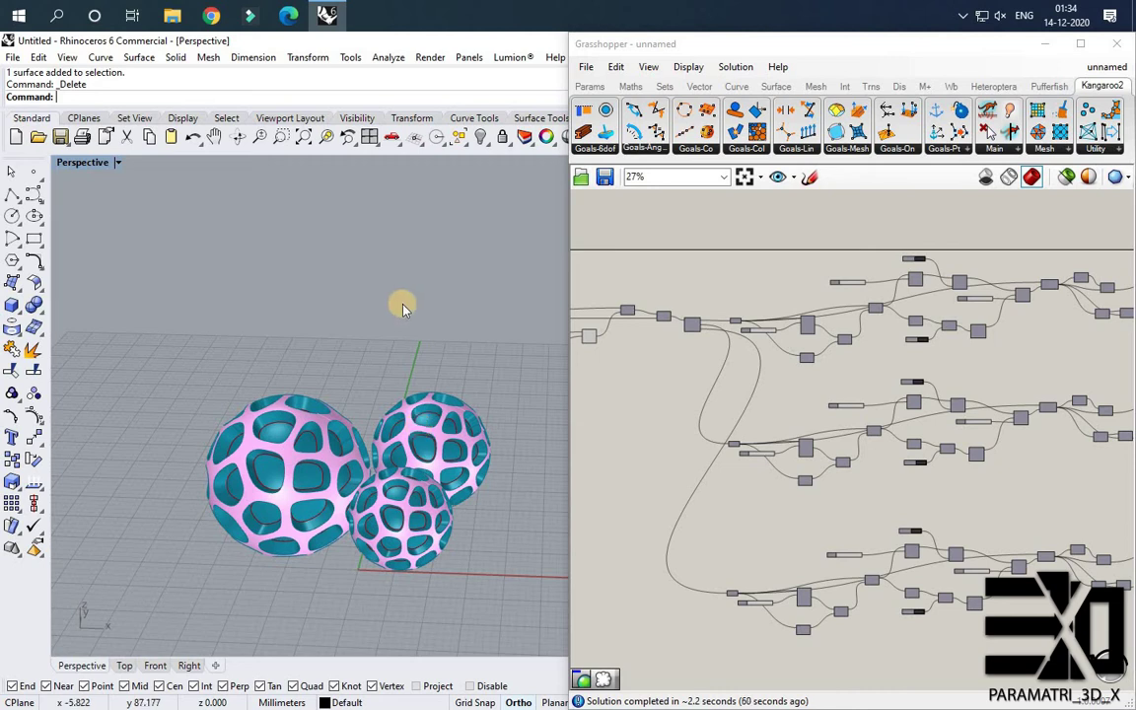
Add a Brep Edges component above the Sphere and connect the Sphere's S output to its B input.
scroll(778, 368, up, 6)
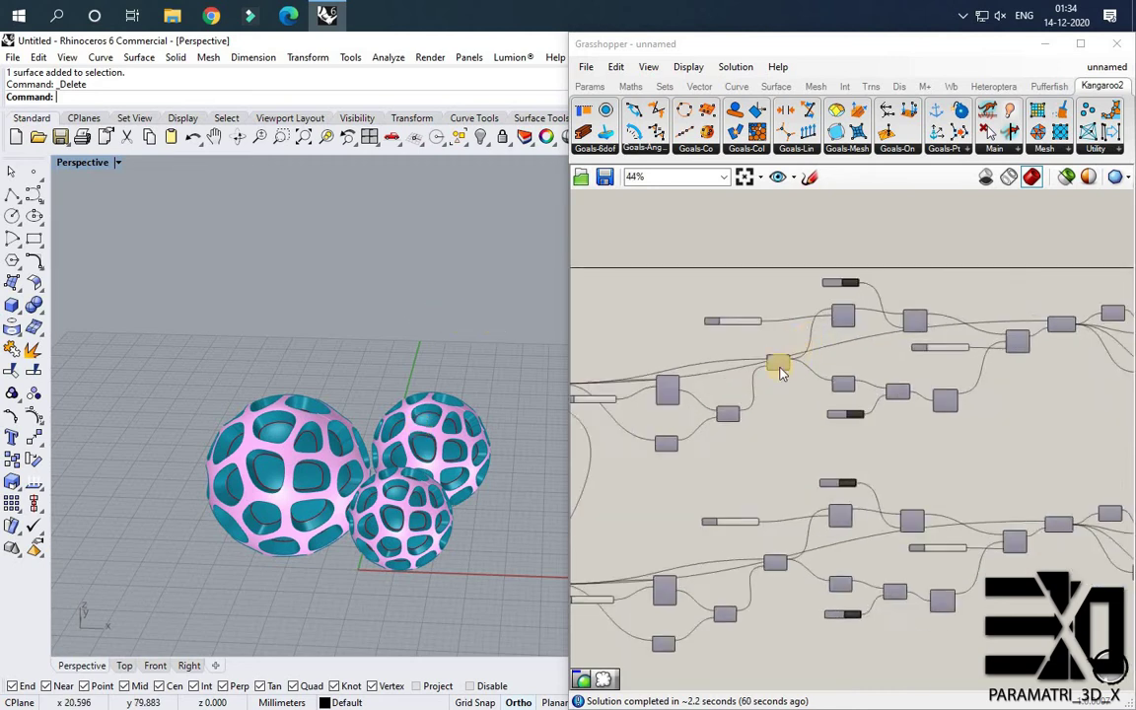
scroll(695, 404, up, 3)
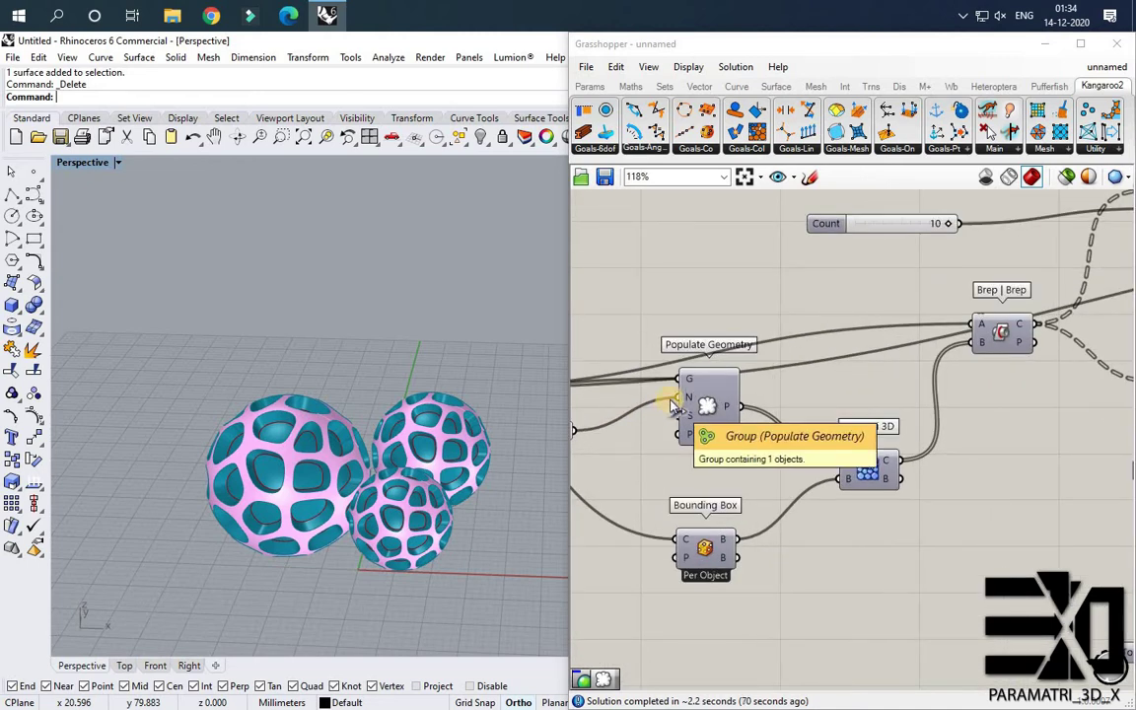
scroll(825, 444, down, 9)
scroll(772, 422, up, 8)
middle_click(768, 414)
click(693, 301)
scroll(762, 303, up, 2)
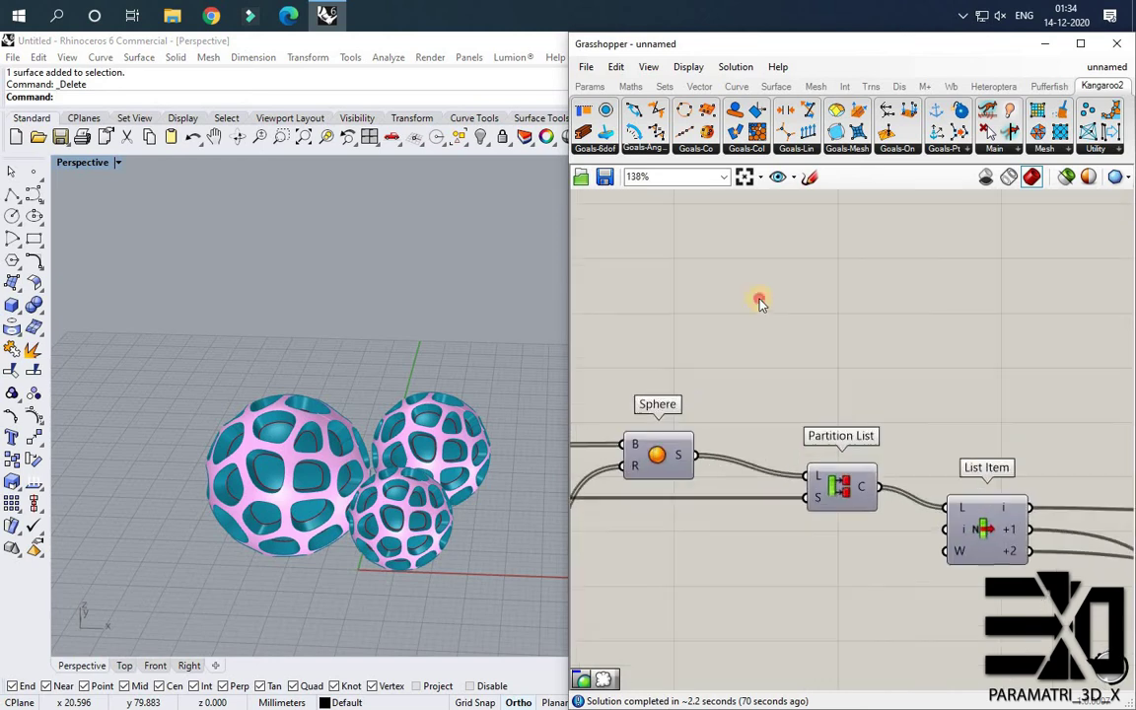
double_click(759, 303)
text(brep)
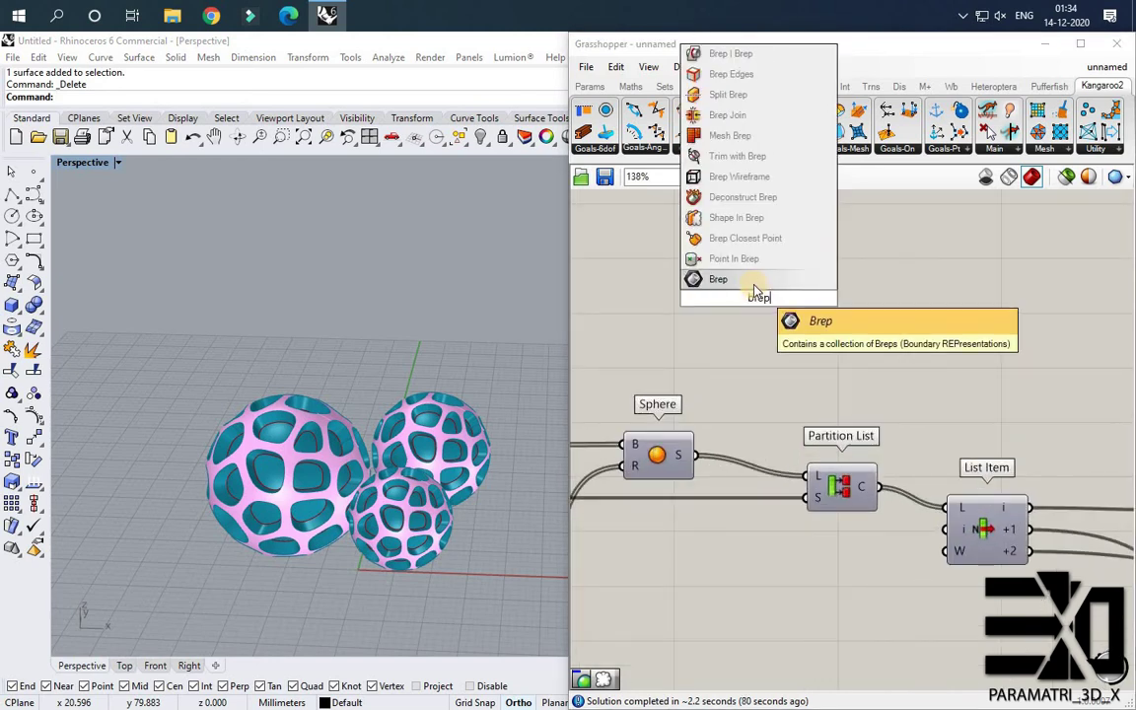
click(739, 74)
drag(761, 297, 788, 326)
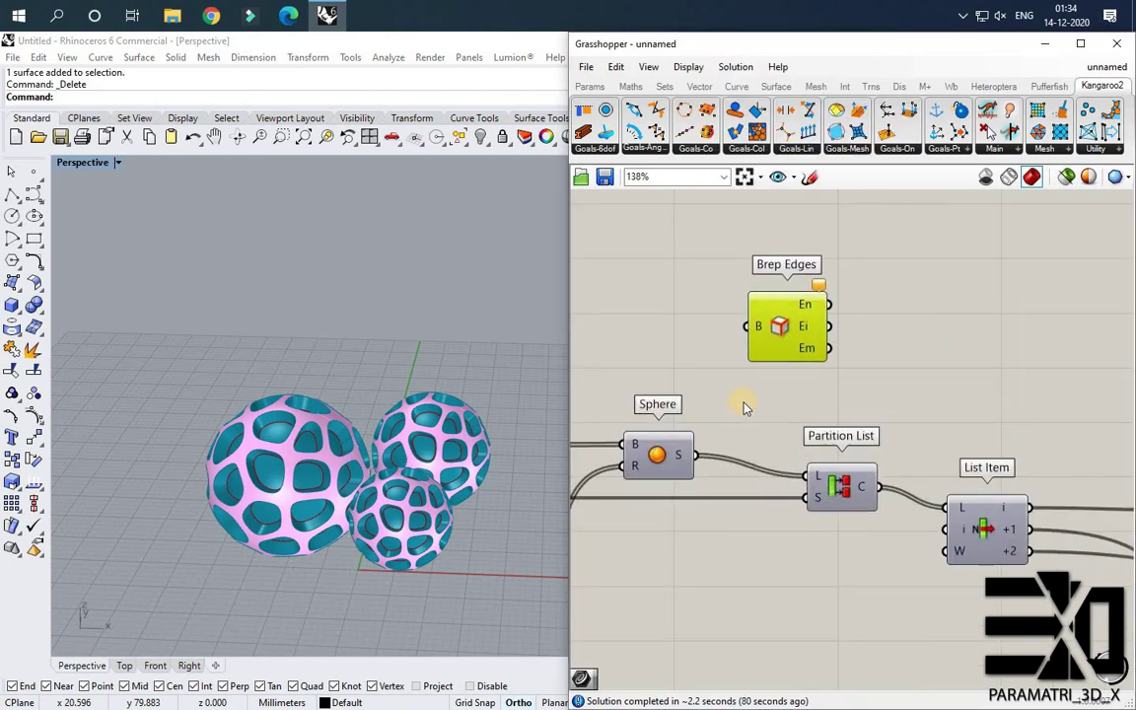
drag(700, 455, 747, 327)
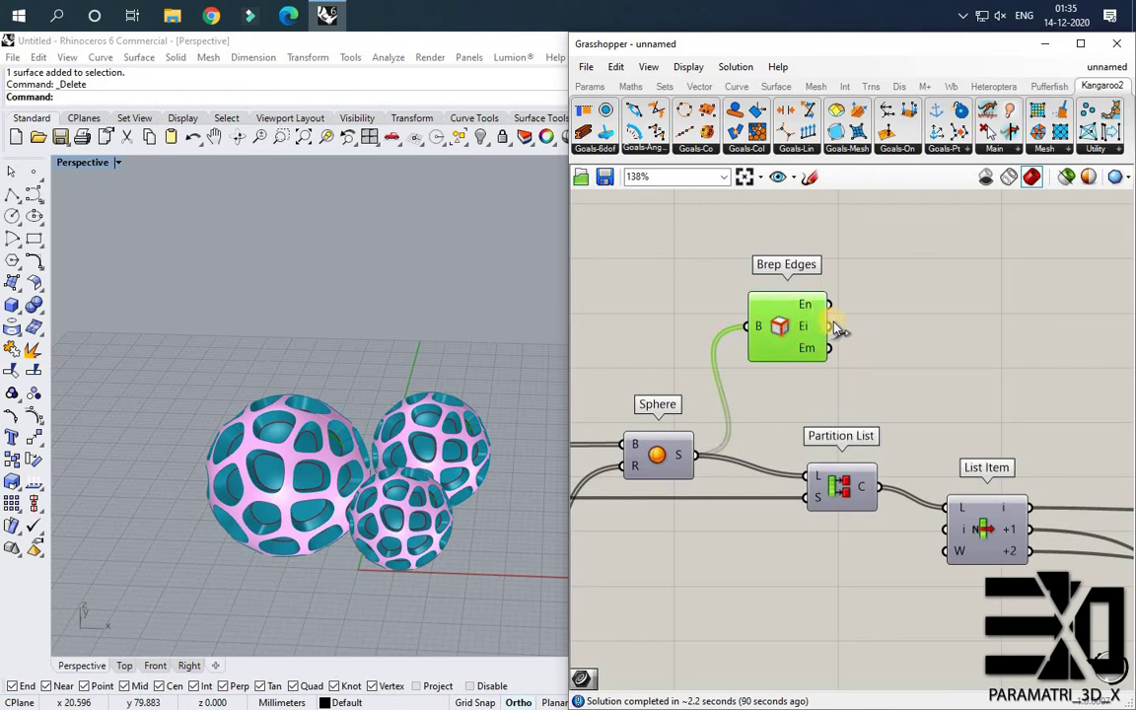
Turn off the preview of the Custom Preview, Geometry and Brep Join components at the ends of all three branches.
scroll(665, 338, down, 10)
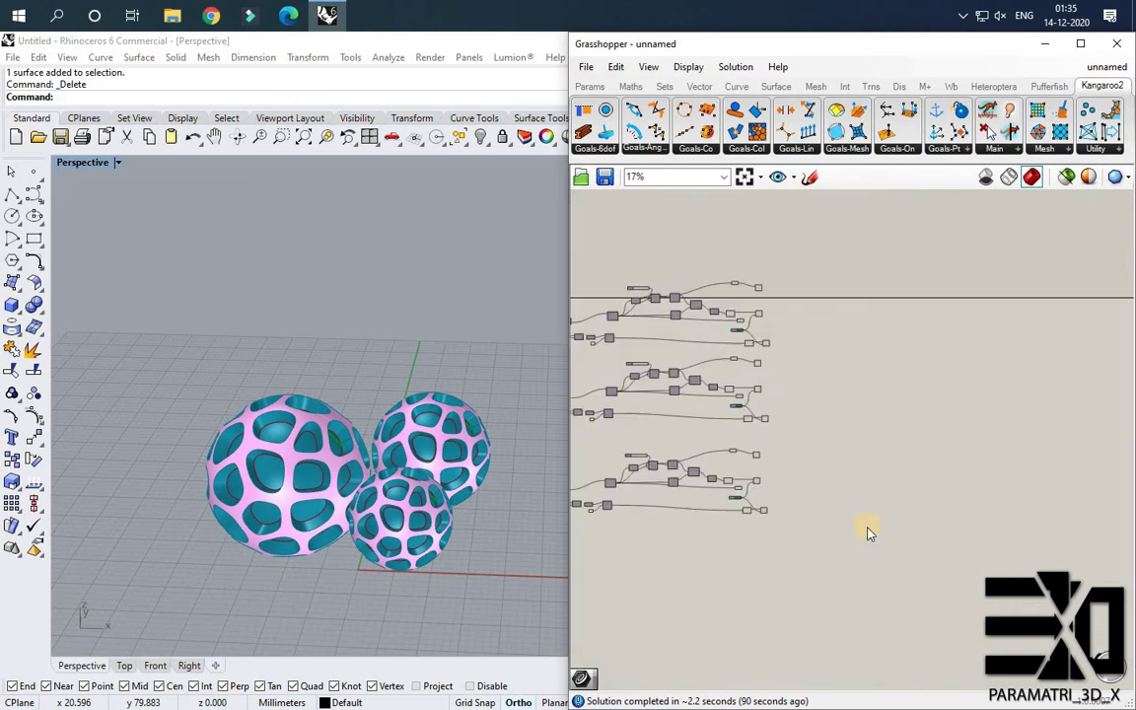
drag(852, 545, 725, 237)
scroll(748, 286, up, 3)
right_click(747, 284)
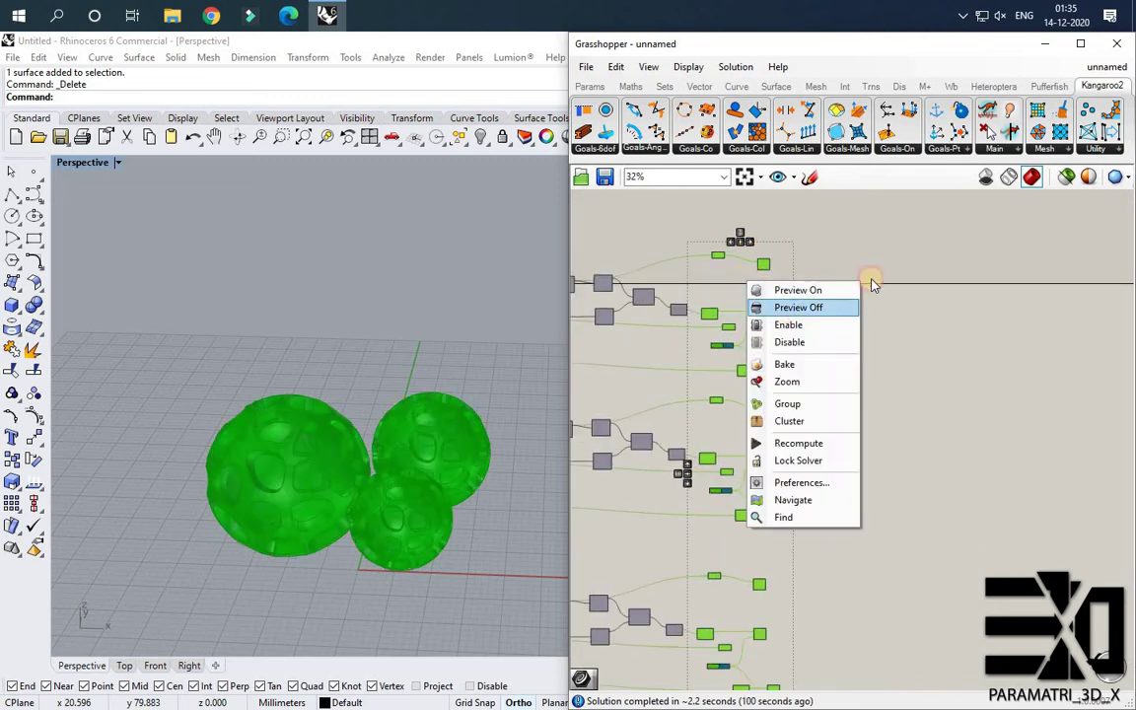
click(799, 307)
scroll(804, 326, up, 5)
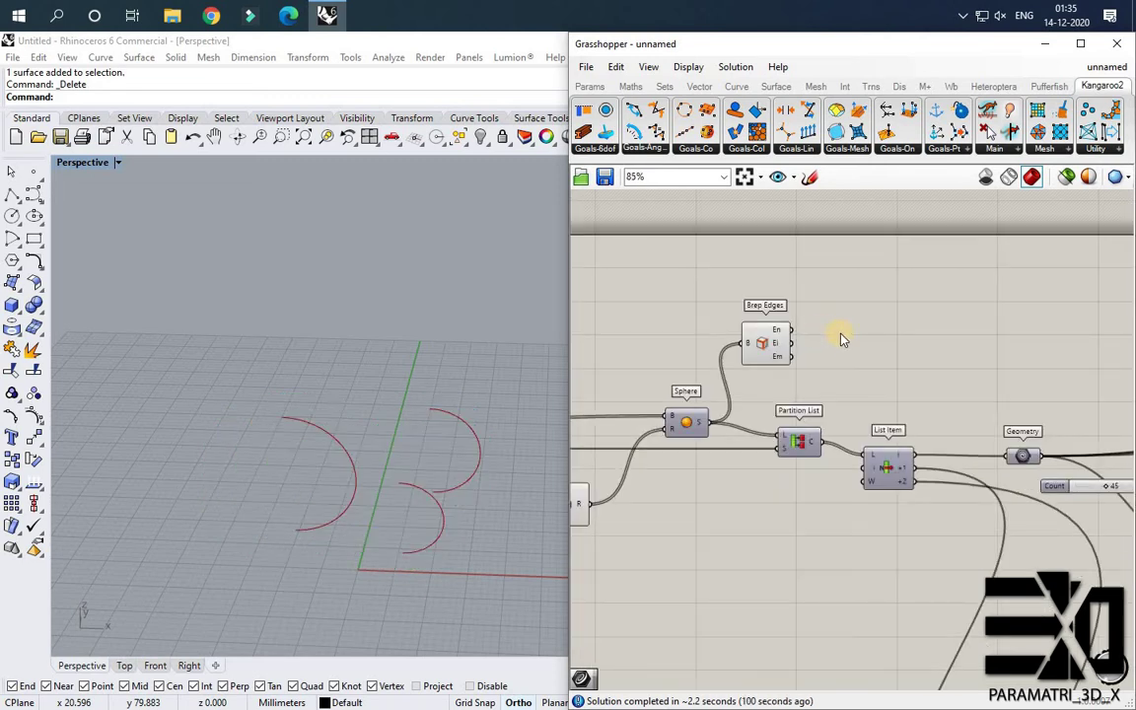
Add a Curve container beside Brep Edges and connect the Ei output to it.
scroll(838, 339, up, 3)
scroll(836, 338, up, 2)
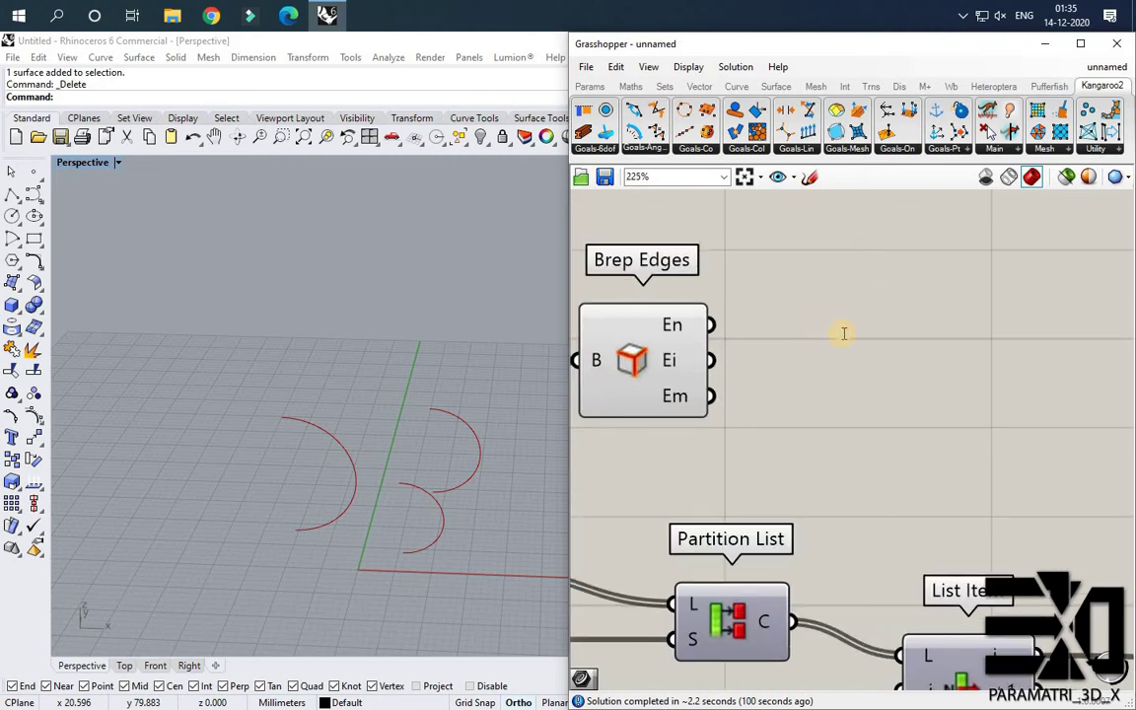
double_click(842, 335)
text(curve)
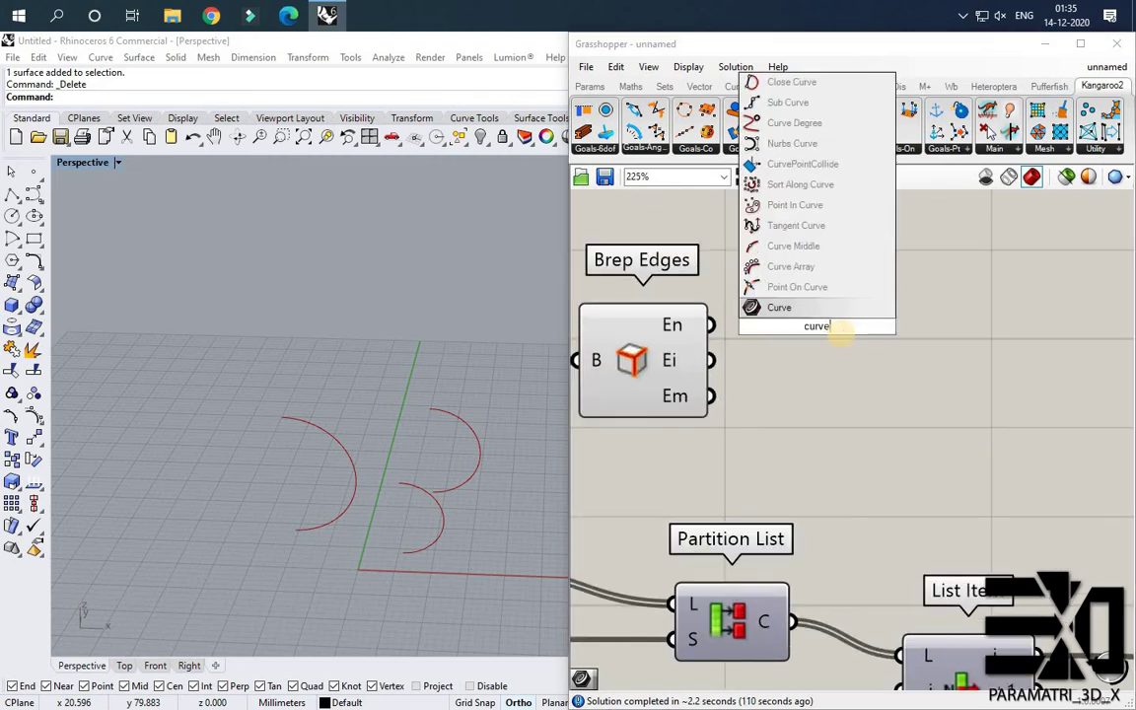
key(Return)
drag(710, 326, 772, 329)
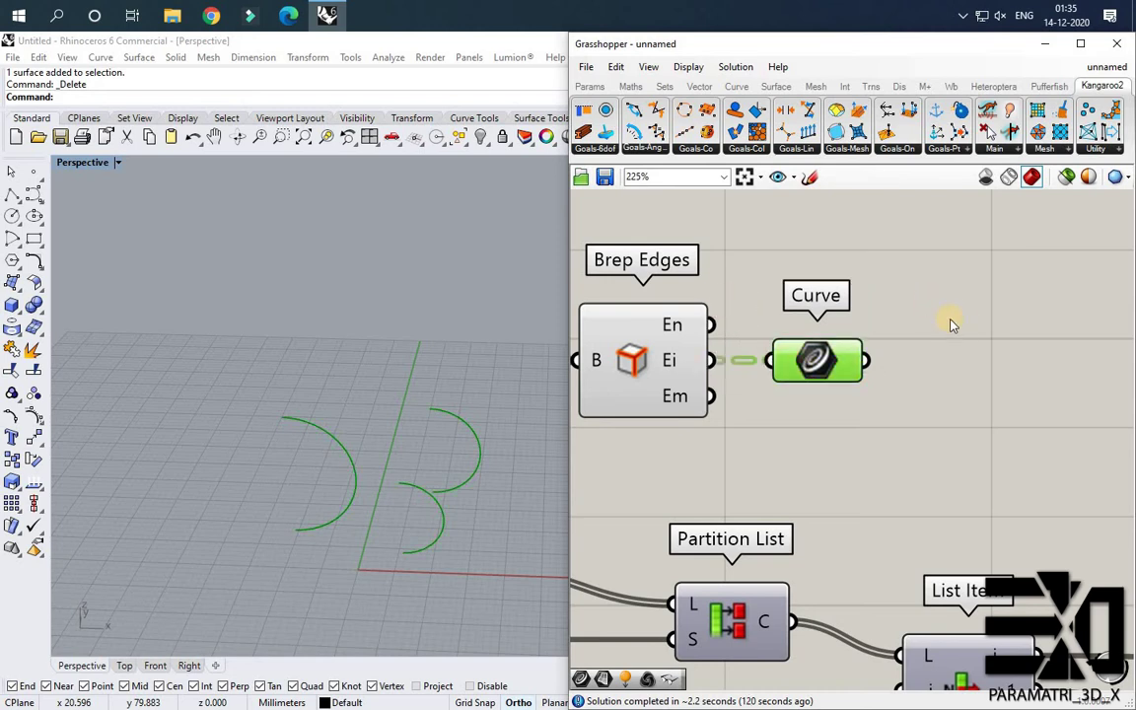
Add an End Points component after the Curve container and connect the curves to its C input.
double_click(873, 455)
text(end)
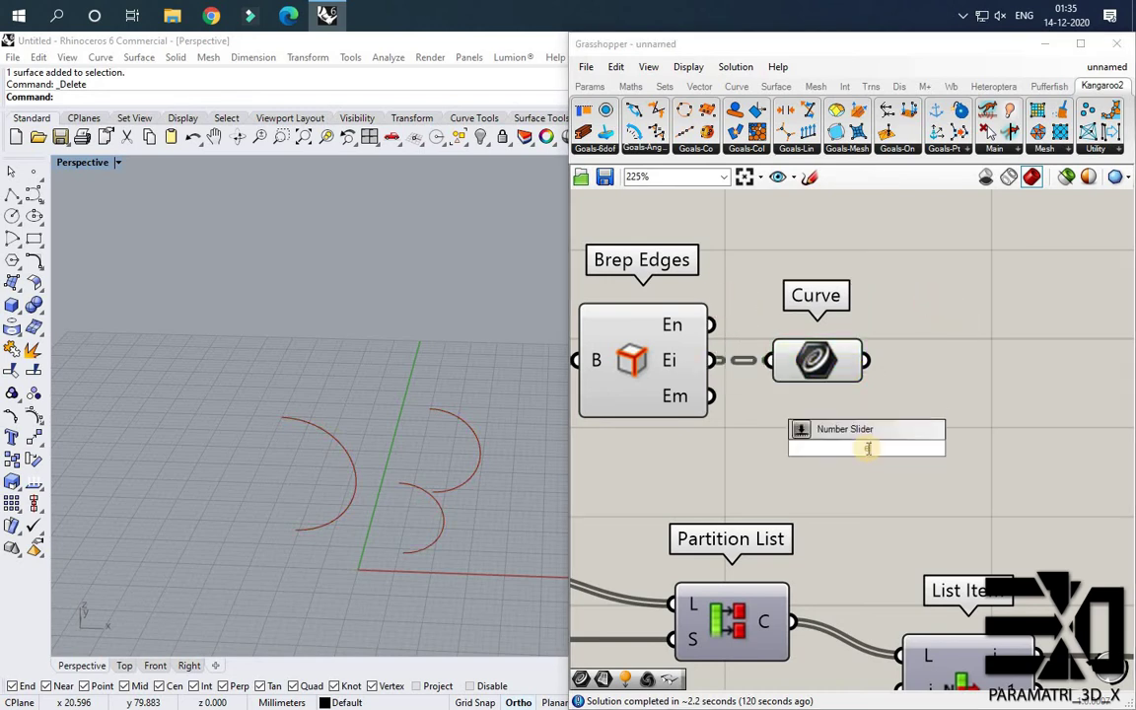
key(Return)
drag(896, 449, 989, 397)
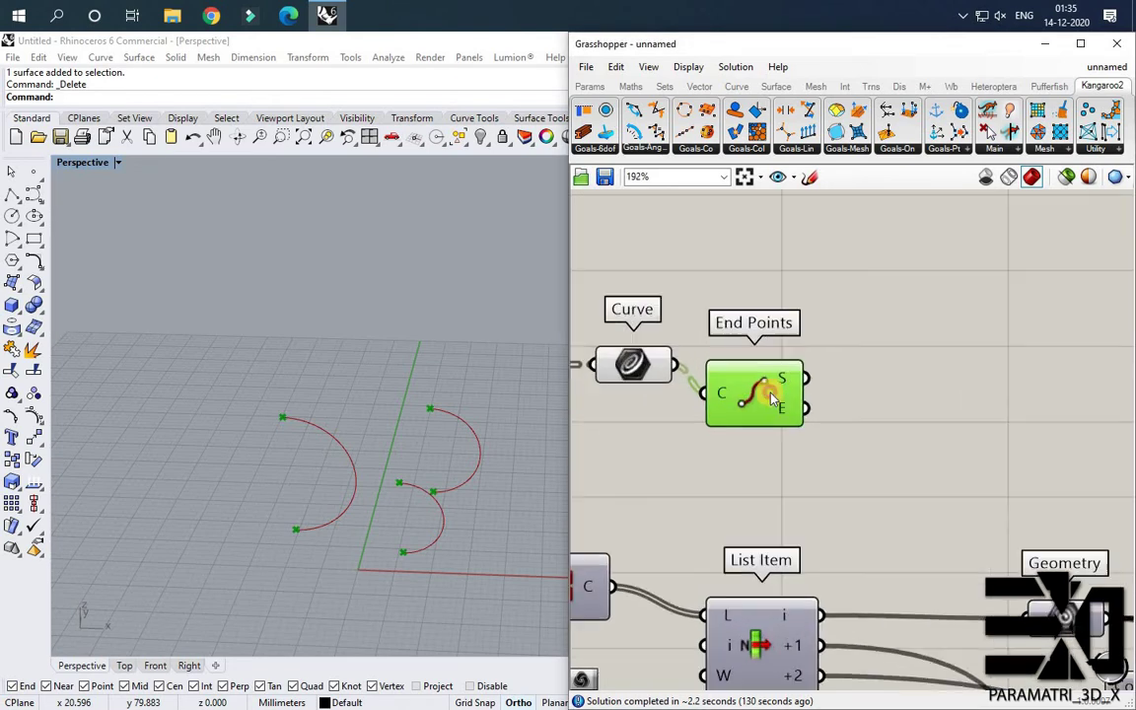
Move the Brep Edges, Curve and End Points components together further up, away from the sphere branches.
scroll(694, 424, down, 5)
drag(765, 390, 602, 334)
scroll(804, 407, up, 3)
scroll(787, 380, down, 4)
scroll(688, 426, up, 1)
drag(667, 370, 671, 294)
Add the plane-based Project component and connect the End Points' S output to its G input.
double_click(757, 373)
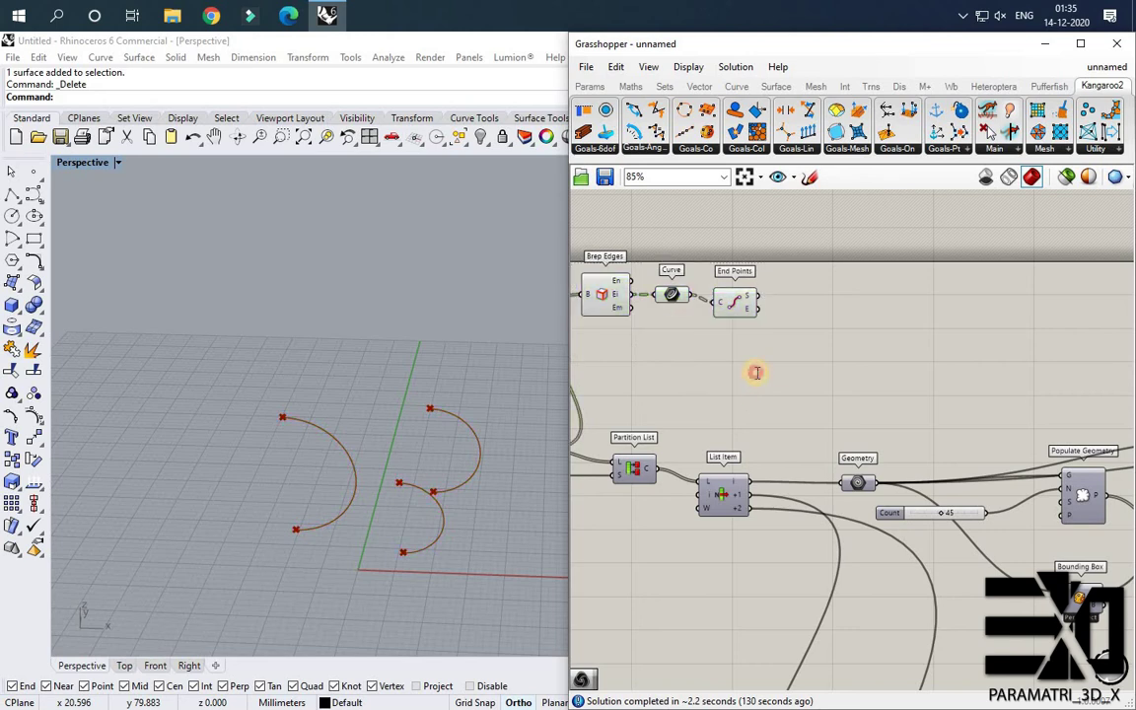
double_click(756, 372)
text(project)
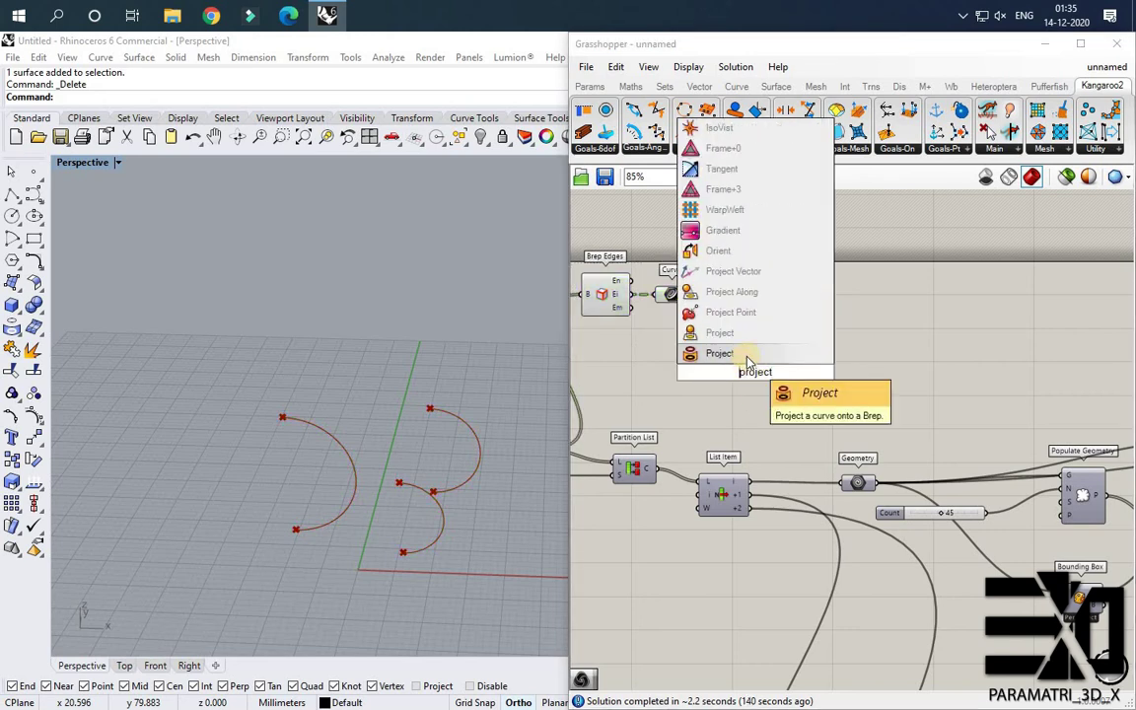
click(747, 353)
scroll(785, 308, up, 1)
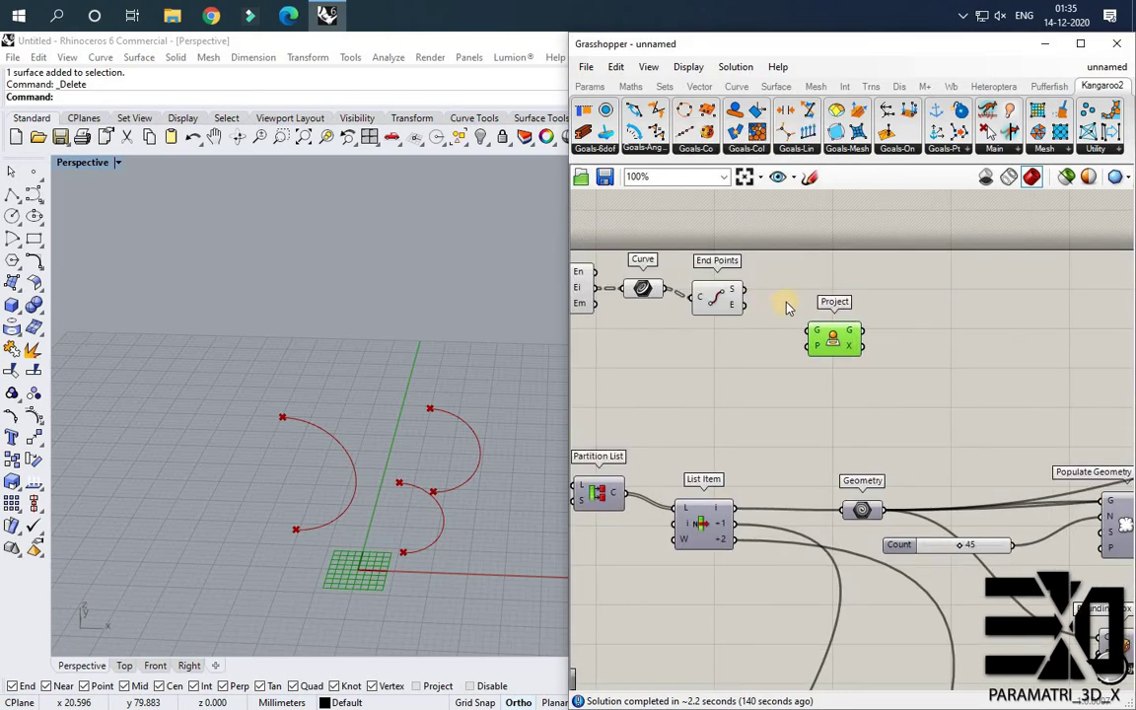
drag(750, 299, 812, 324)
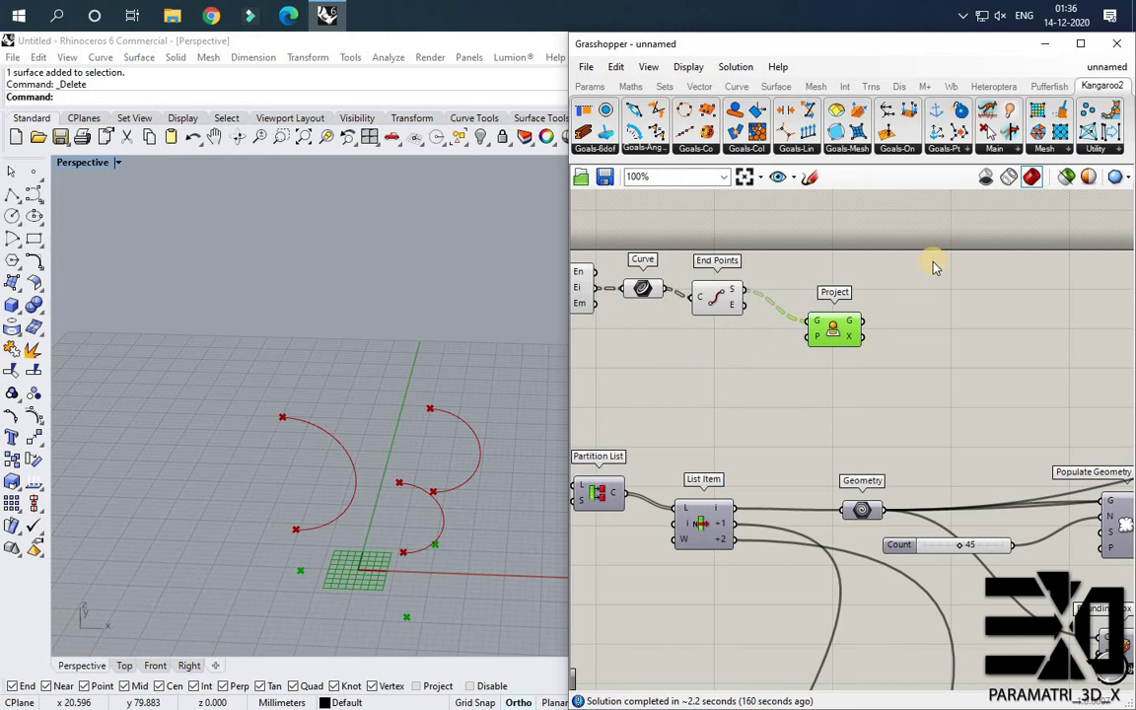
Add a two-point Line component beside Project, and flatten Project's G output and Line's A input.
double_click(947, 285)
text(line)
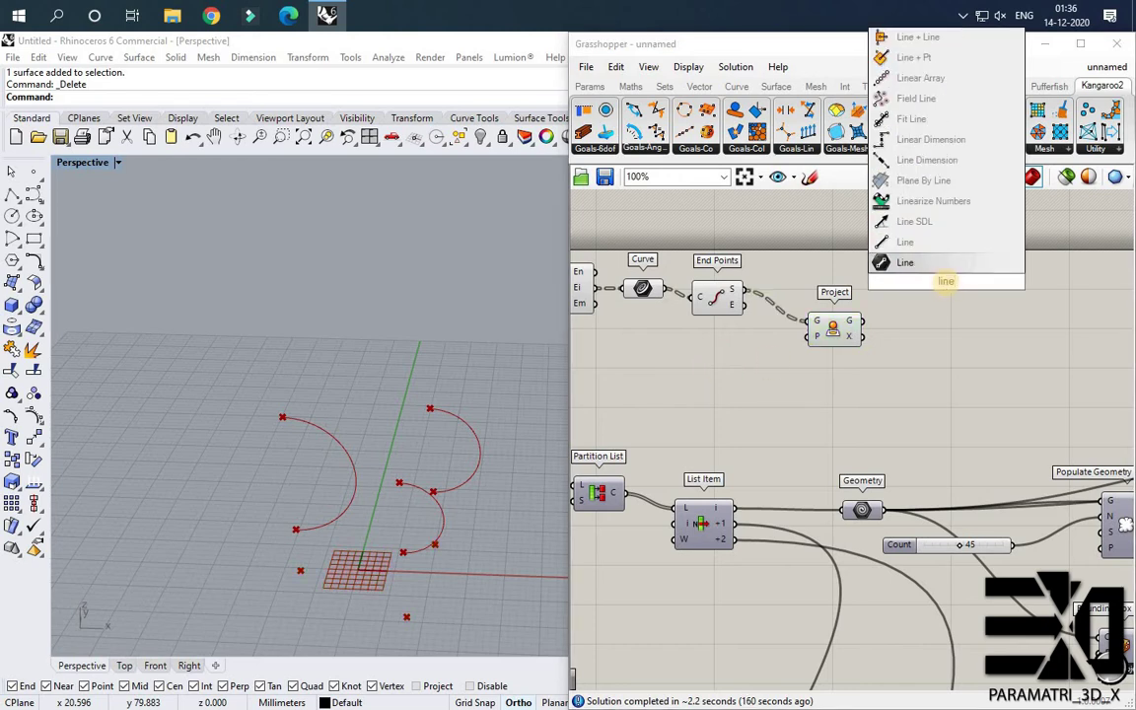
click(910, 263)
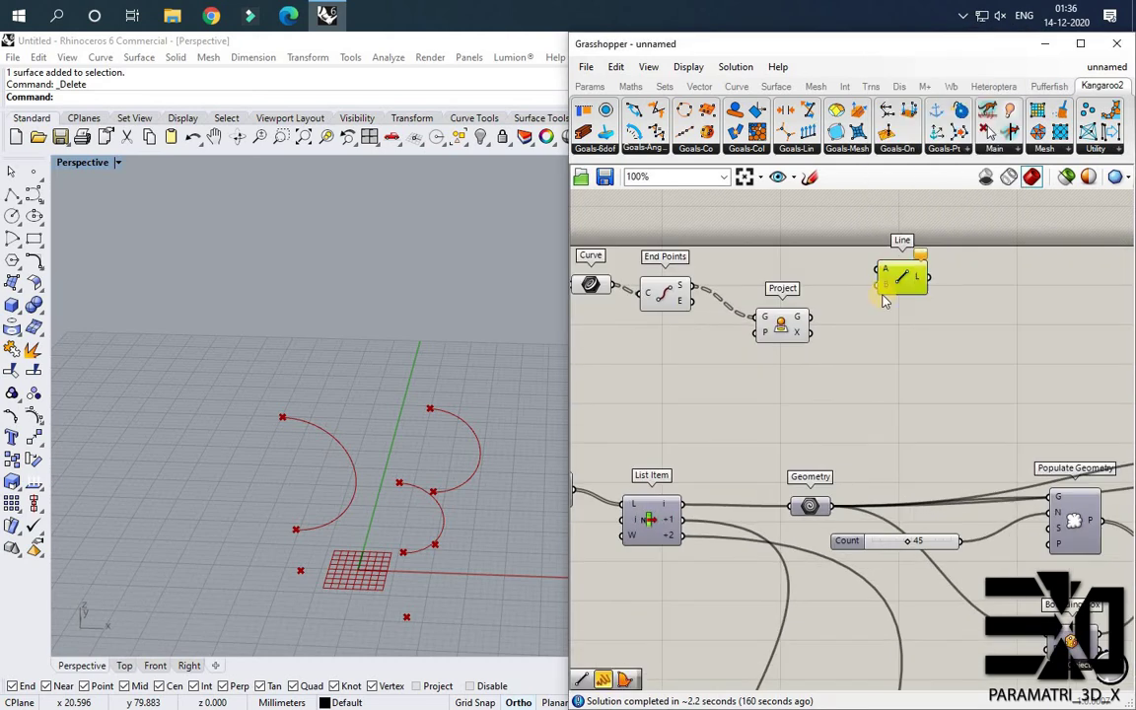
scroll(827, 315, up, 3)
right_click(780, 331)
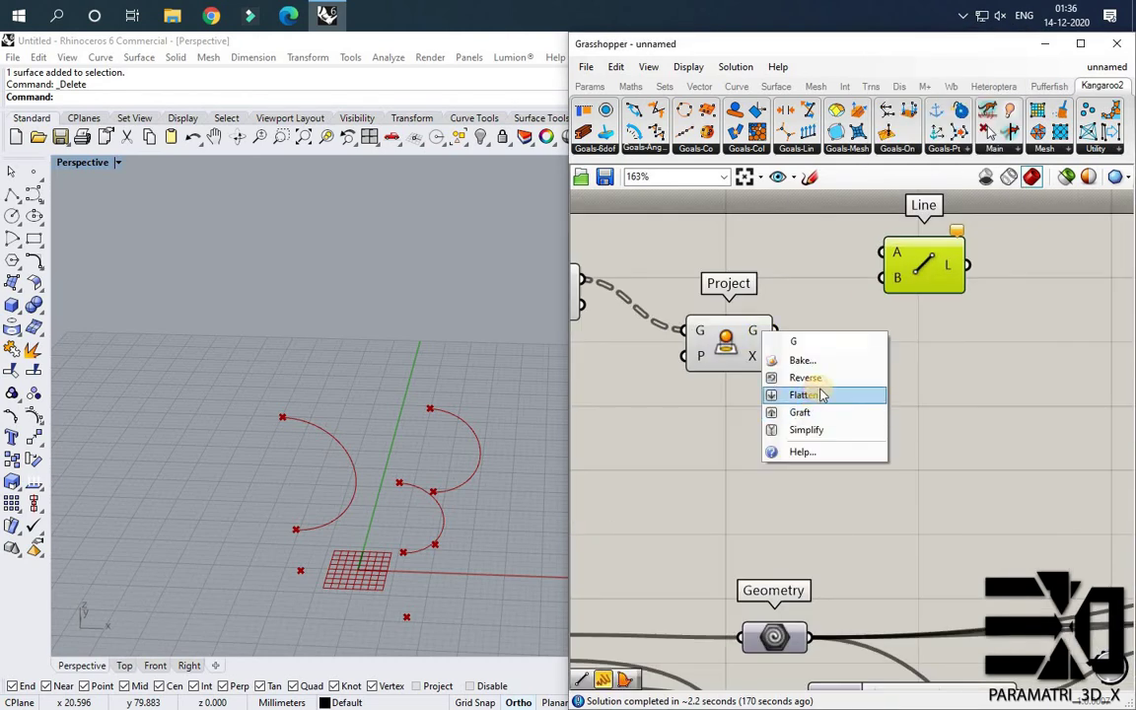
click(819, 393)
right_click(910, 258)
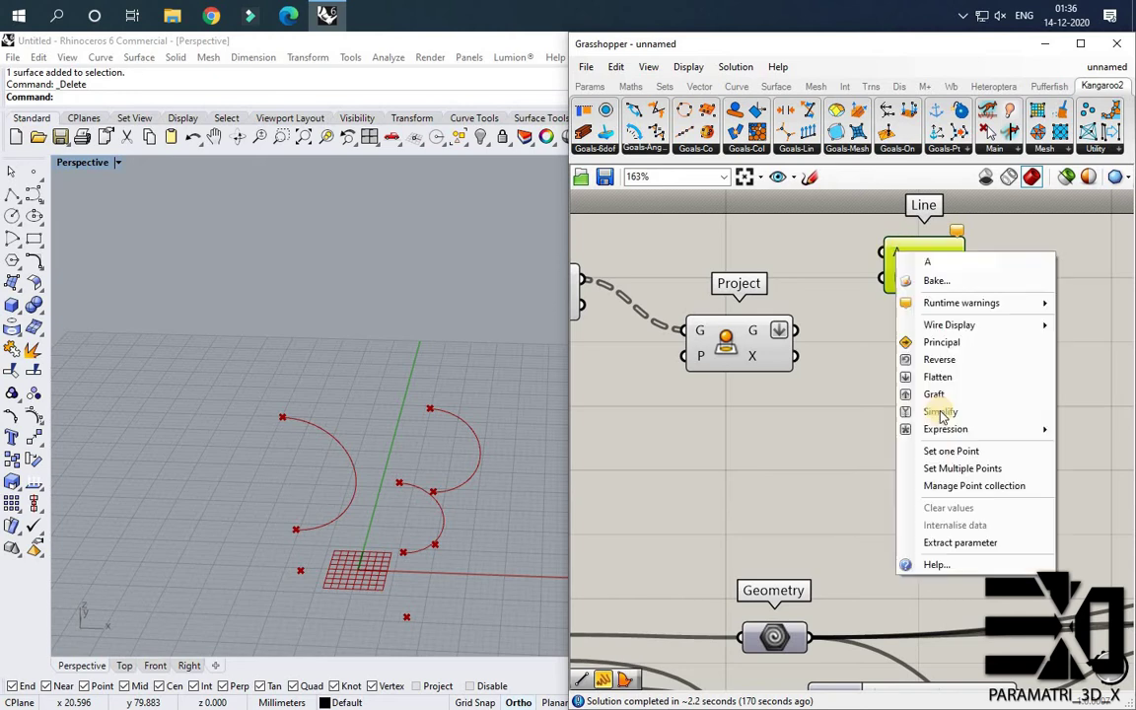
click(942, 376)
Connect Project's G output to Line's B input and the End Points' S output to its A input.
drag(866, 279, 797, 330)
scroll(955, 355, down, 2)
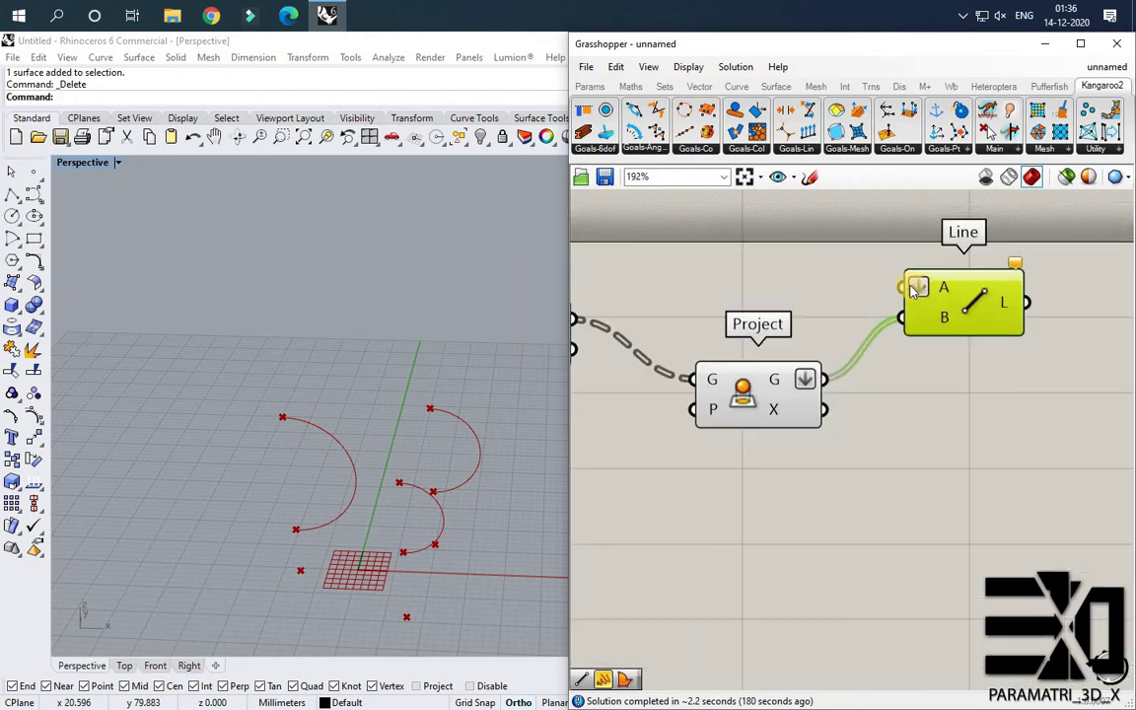
drag(729, 308, 934, 290)
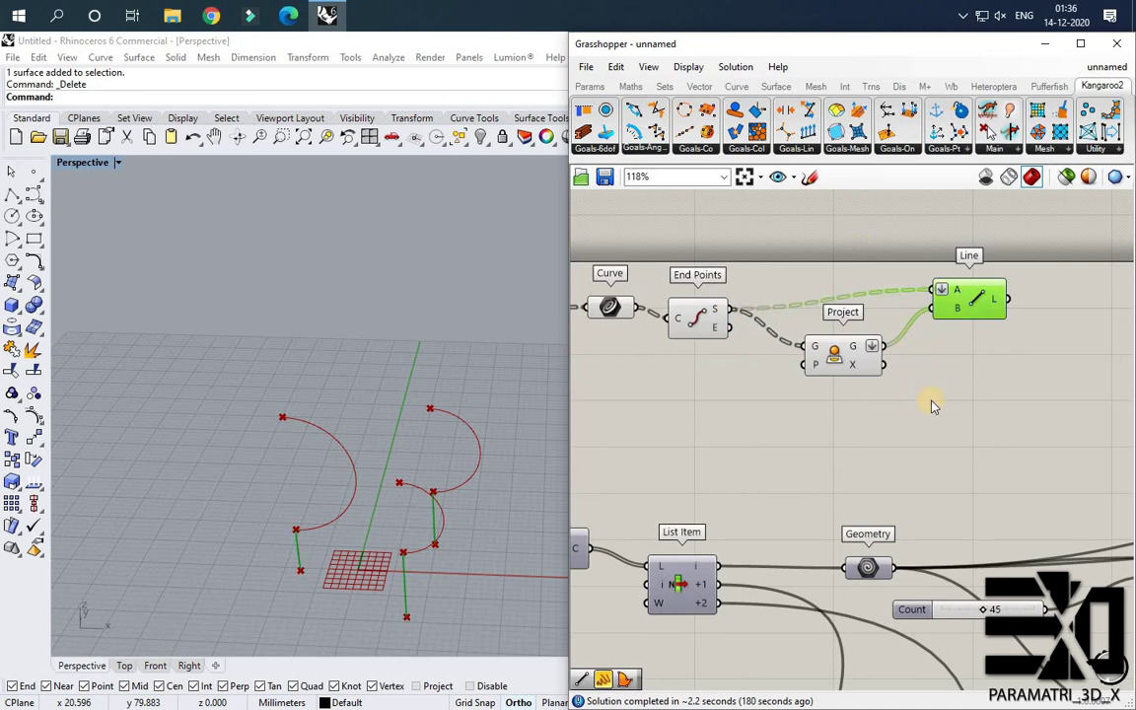
Add a Circle component below Line and connect Project's G output to its P input.
scroll(728, 385, down, 1)
right_drag(1004, 360, 857, 363)
scroll(857, 363, up, 1)
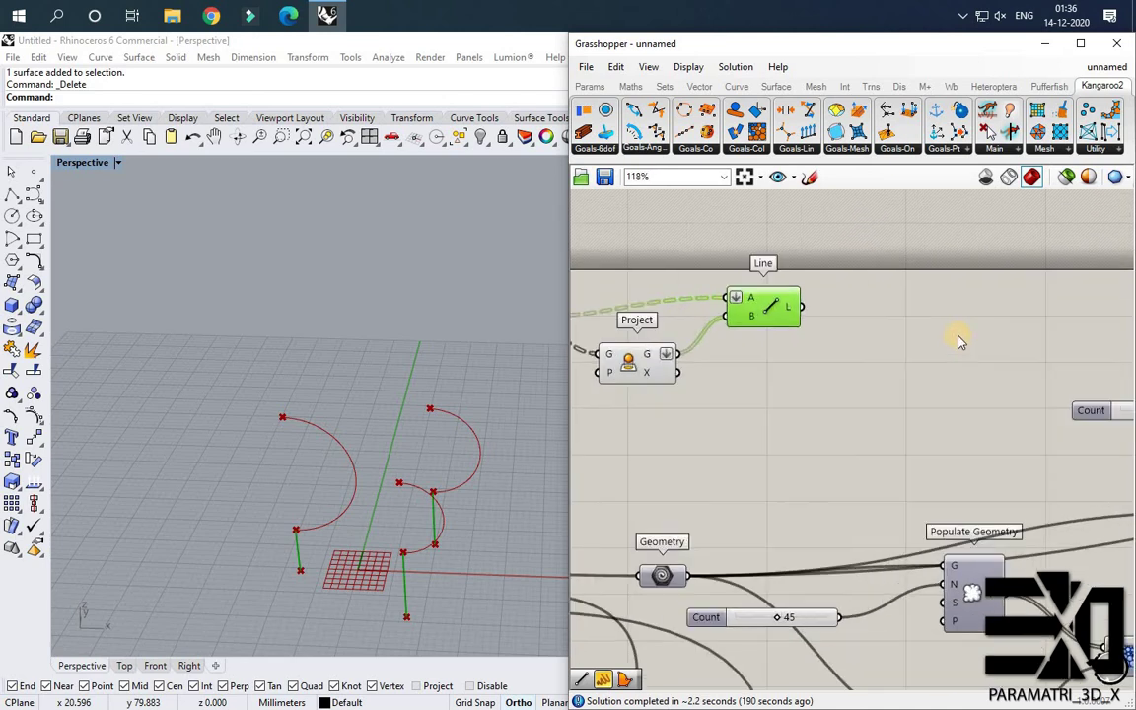
double_click(959, 335)
text(circle)
key(Return)
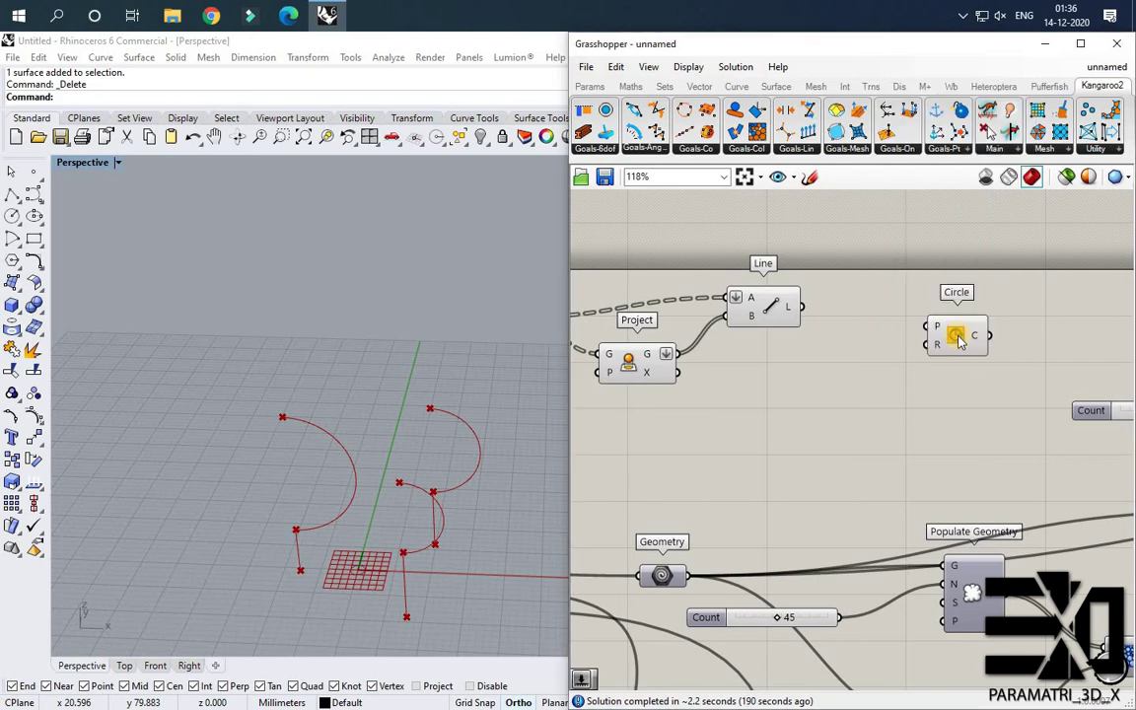
drag(958, 335, 747, 395)
drag(680, 355, 810, 398)
click(891, 351)
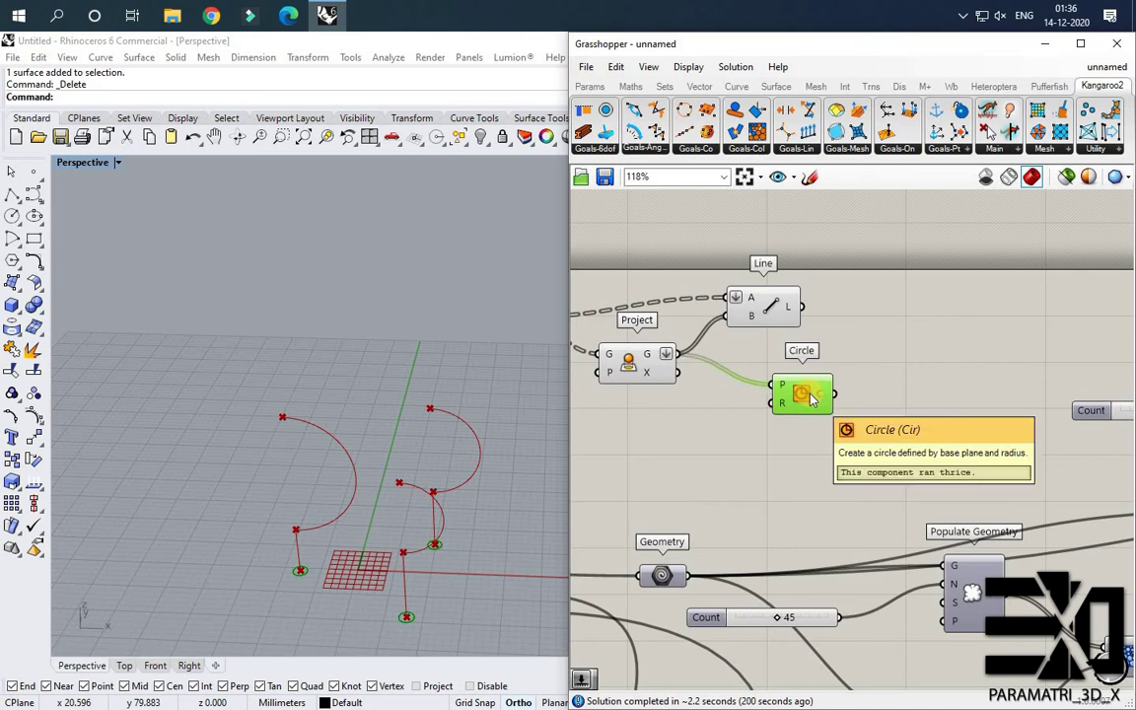
Connect the R output that feeds the Sphere's radius to the Circle's R input.
scroll(939, 358, down, 5)
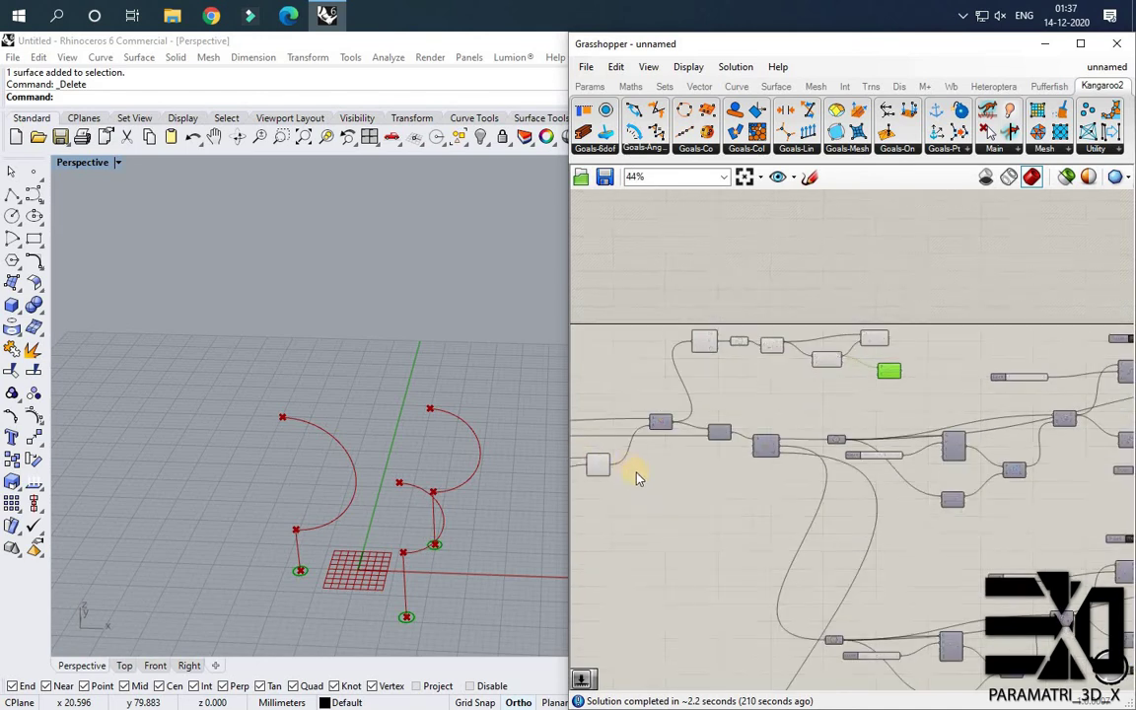
scroll(631, 472, up, 4)
drag(644, 474, 856, 401)
scroll(779, 466, down, 4)
scroll(937, 424, up, 3)
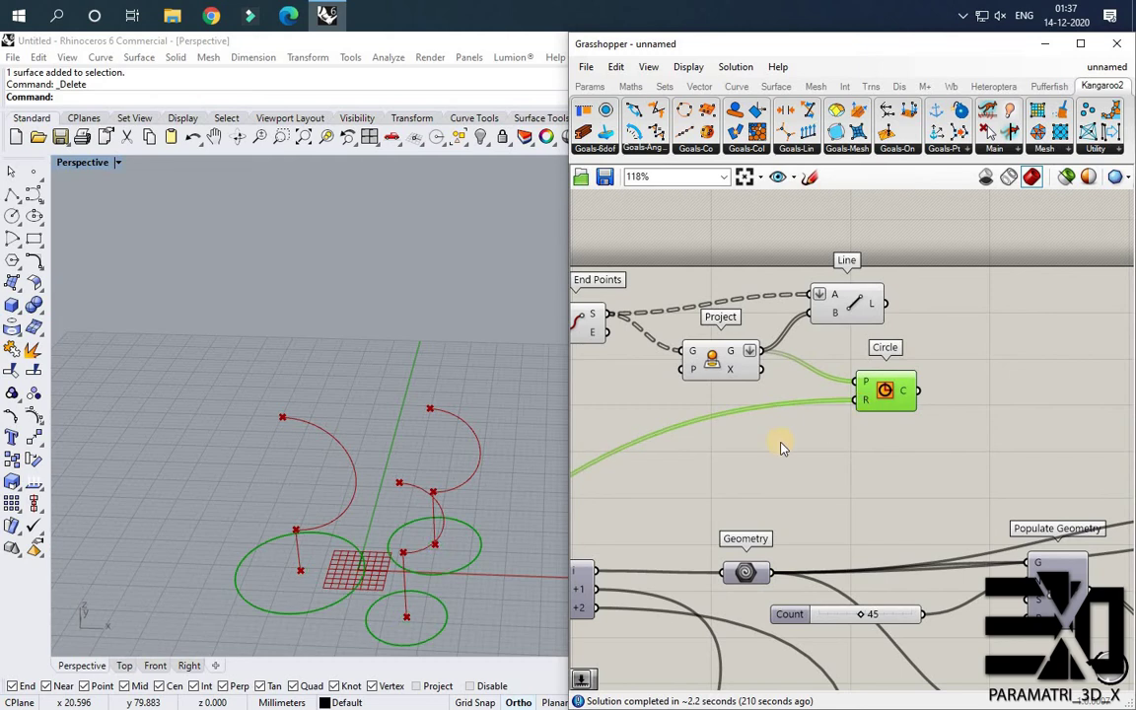
scroll(645, 473, down, 1)
scroll(1124, 336, up, 1)
Add a Boundary Surfaces component beside Circle and connect the Circle's C output to its E input.
scroll(542, 410, down, 4)
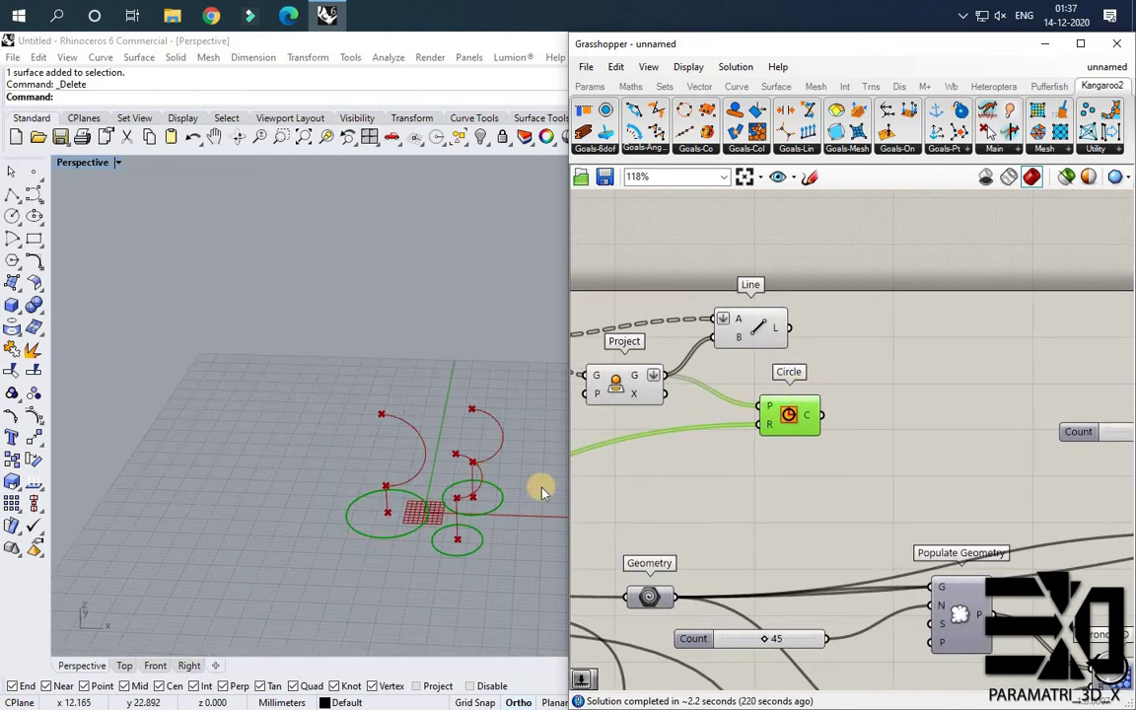
scroll(541, 487, up, 2)
scroll(849, 374, up, 1)
double_click(875, 345)
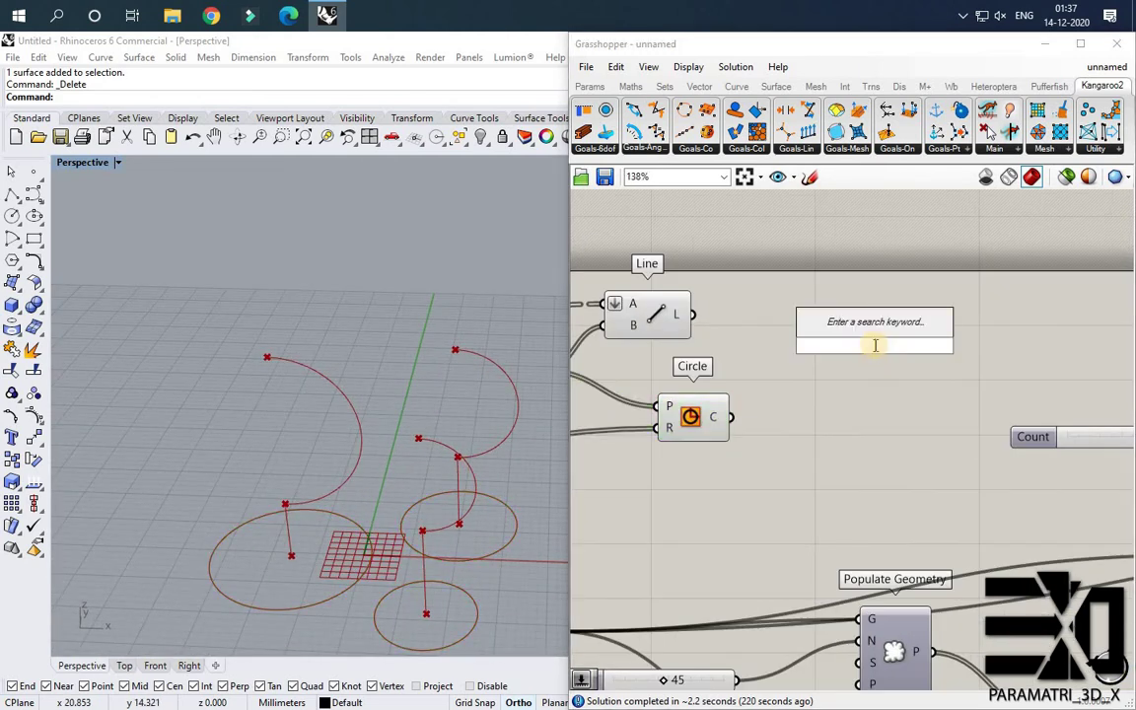
text(bou)
click(870, 325)
drag(878, 351, 807, 400)
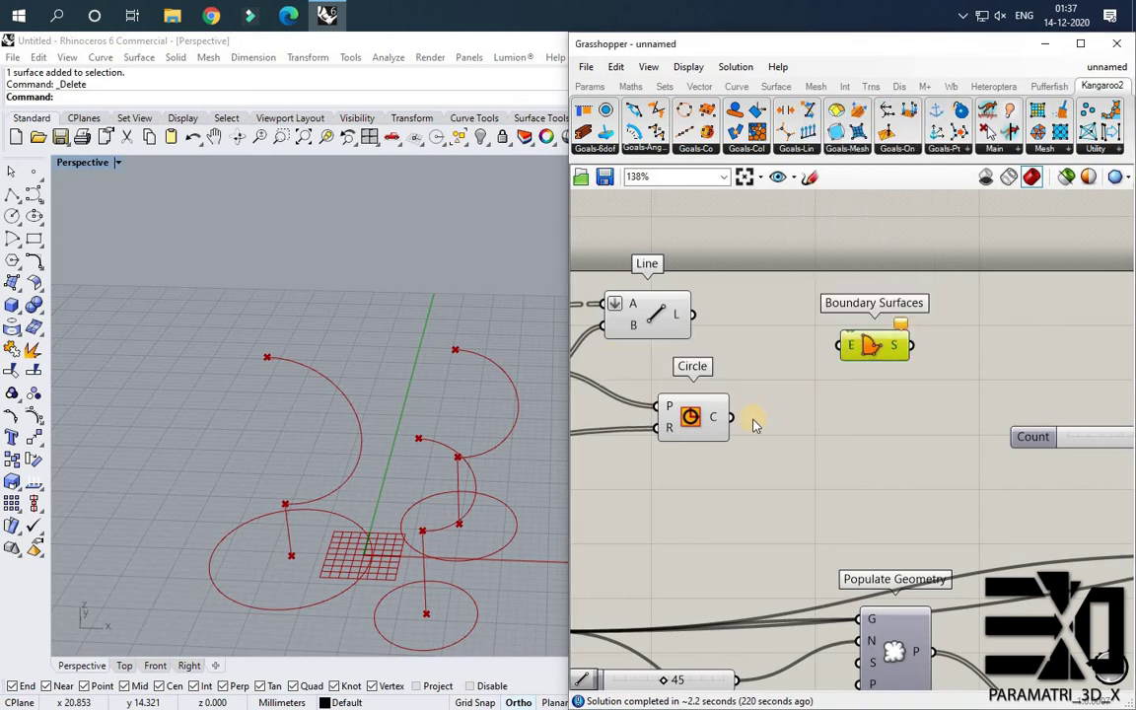
drag(732, 417, 813, 416)
click(781, 434)
right_drag(781, 434, 699, 433)
drag(747, 427, 749, 419)
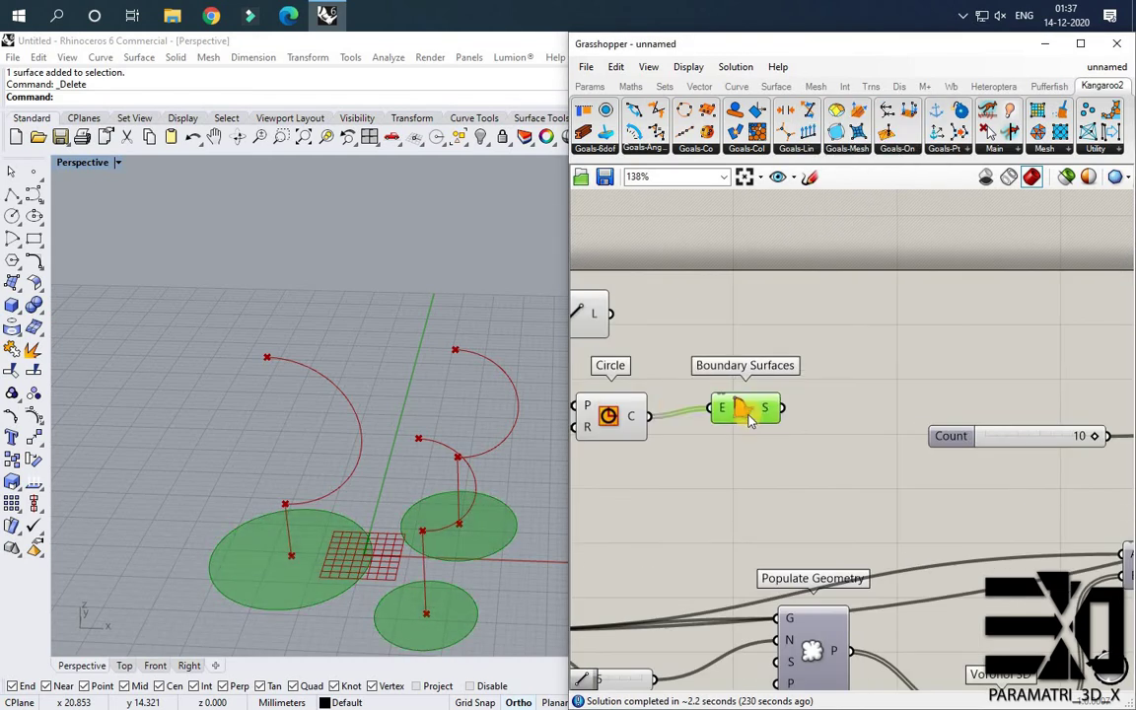
Select the base components from Brep Edges to Boundary Surfaces and move them together further up the canvas.
scroll(800, 378, down, 3)
drag(836, 413, 646, 344)
scroll(739, 390, up, 3)
drag(759, 375, 764, 327)
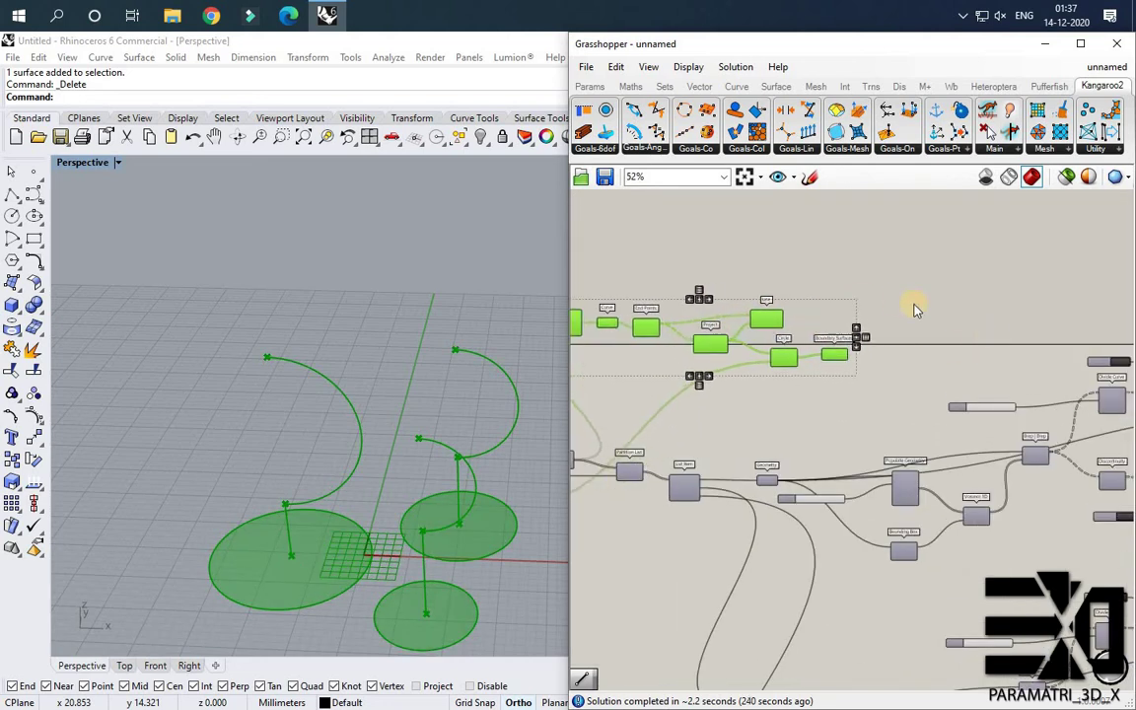
click(915, 307)
Add an Extrude component after Boundary Surfaces.
scroll(916, 307, down, 2)
right_drag(916, 307, 807, 345)
scroll(839, 350, up, 6)
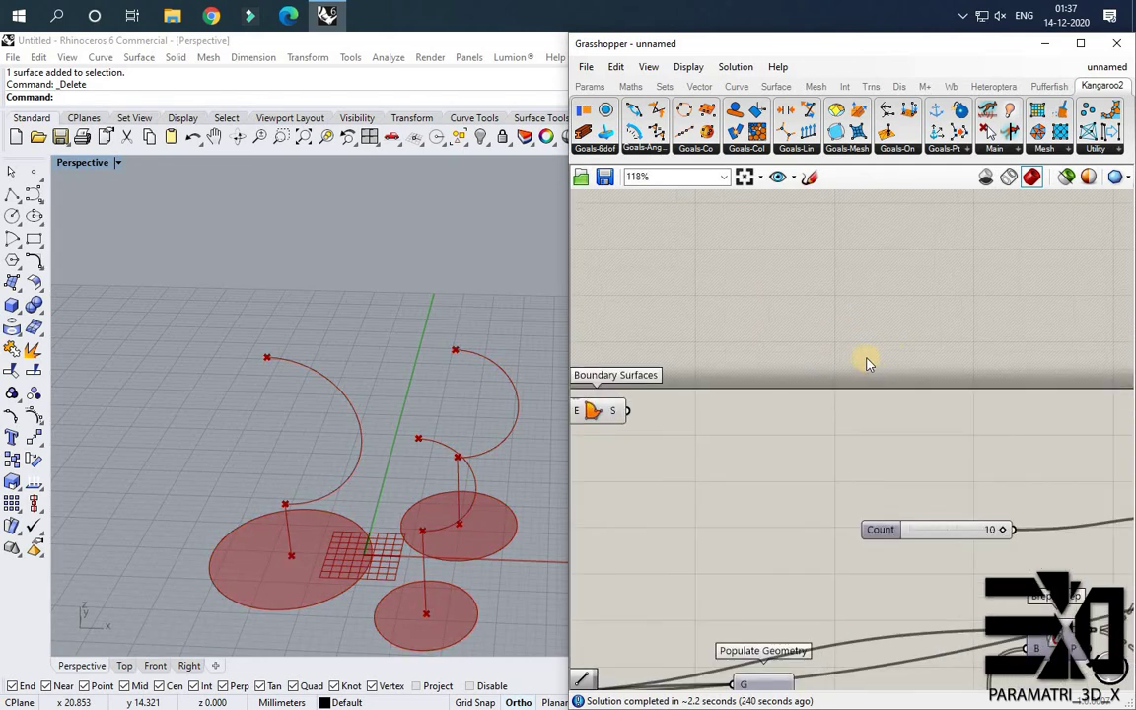
double_click(756, 383)
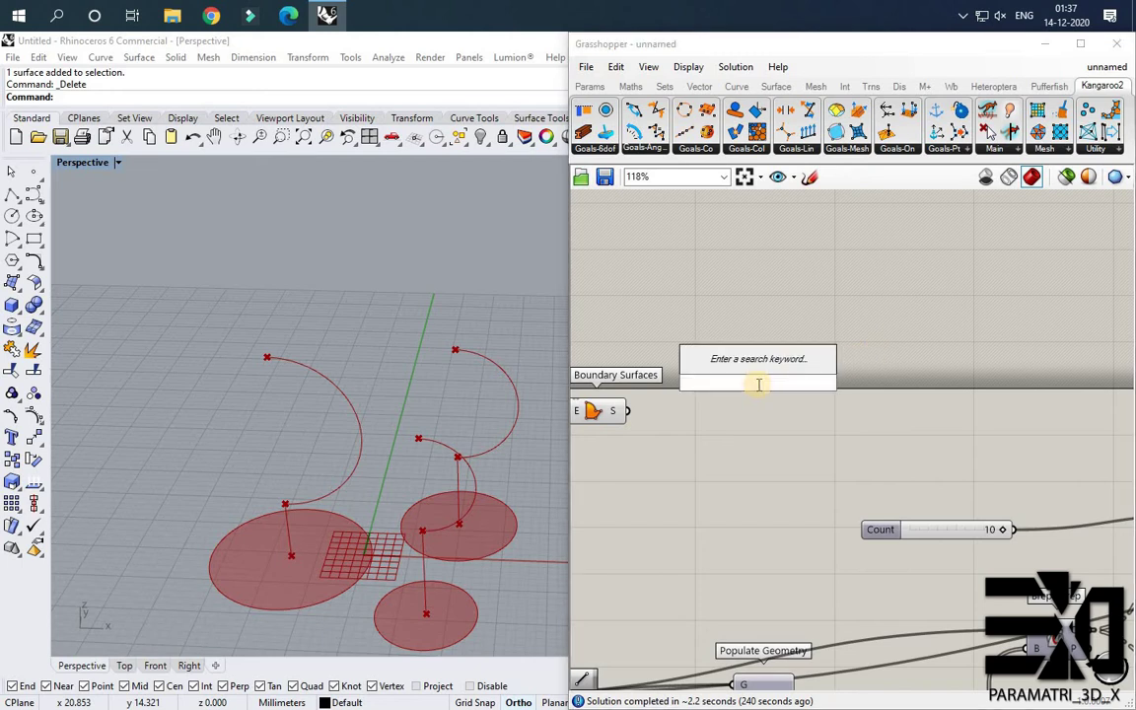
text(extr)
key(Return)
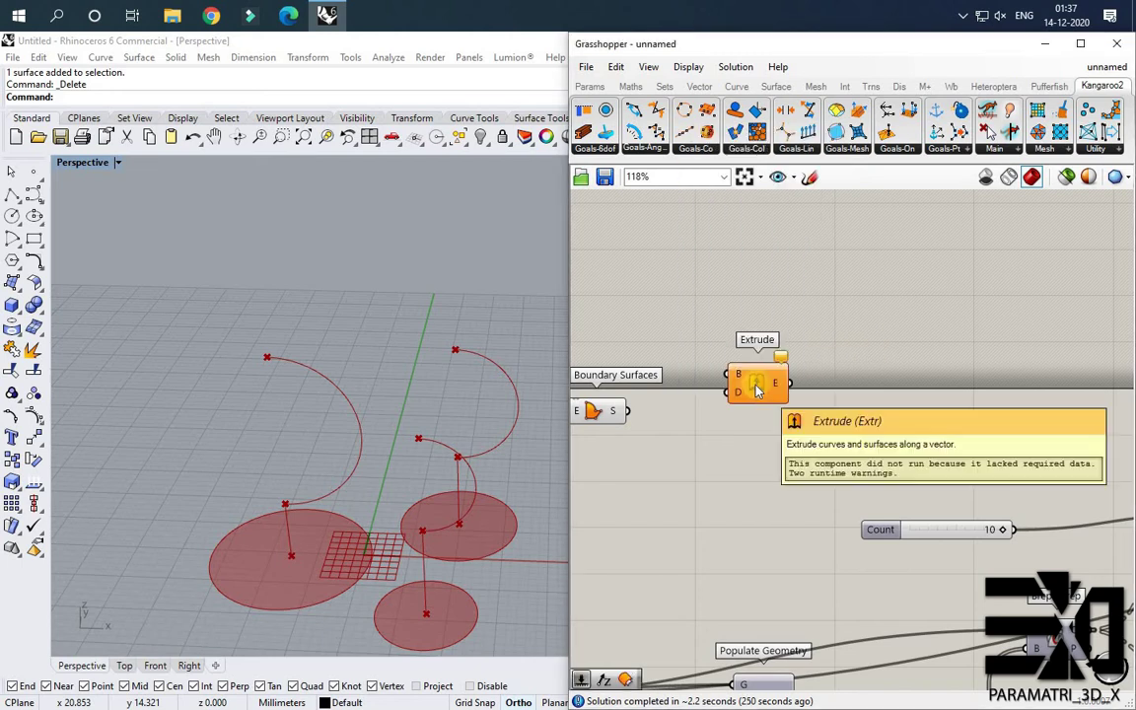
Connect the Boundary Surfaces' S output to Extrude's B input and add a Unit Z component below.
scroll(631, 350, down, 1)
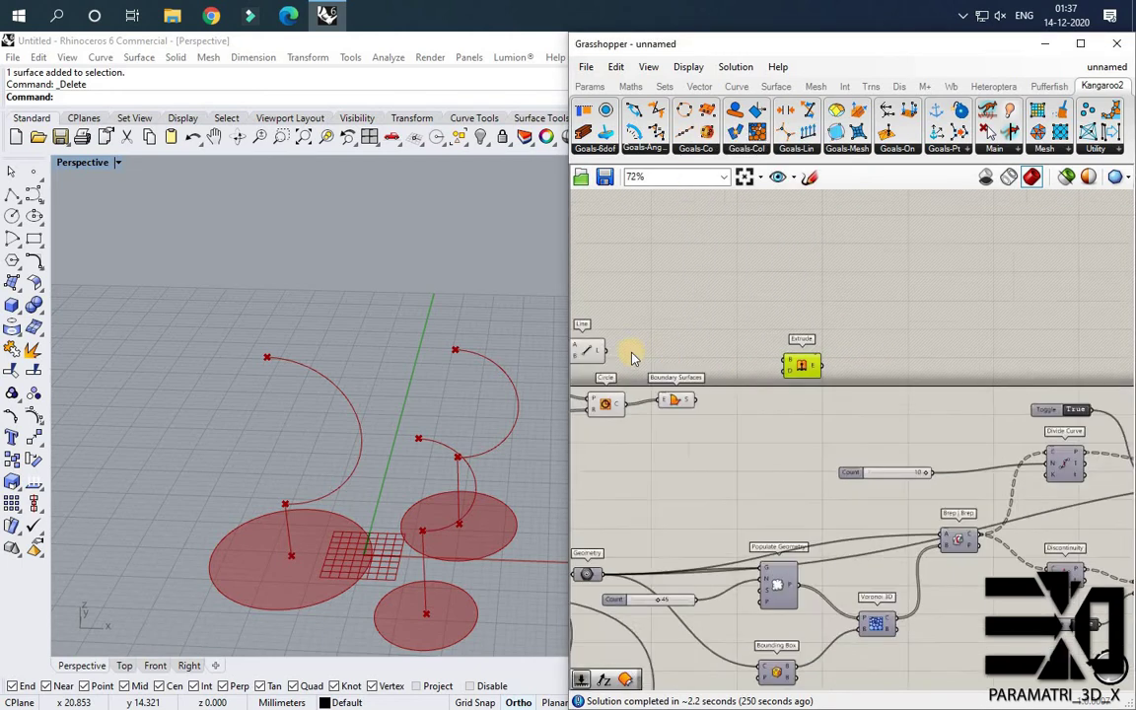
double_click(704, 461)
text(unit)
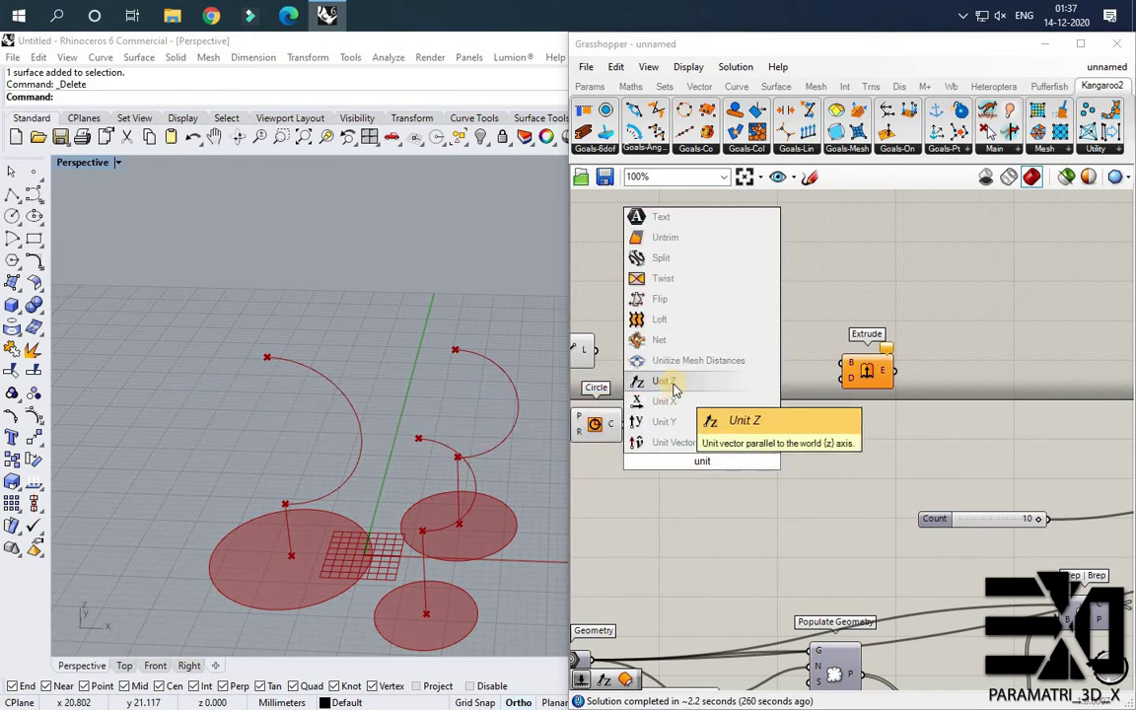
click(674, 385)
drag(722, 420, 838, 439)
scroll(631, 472, up, 2)
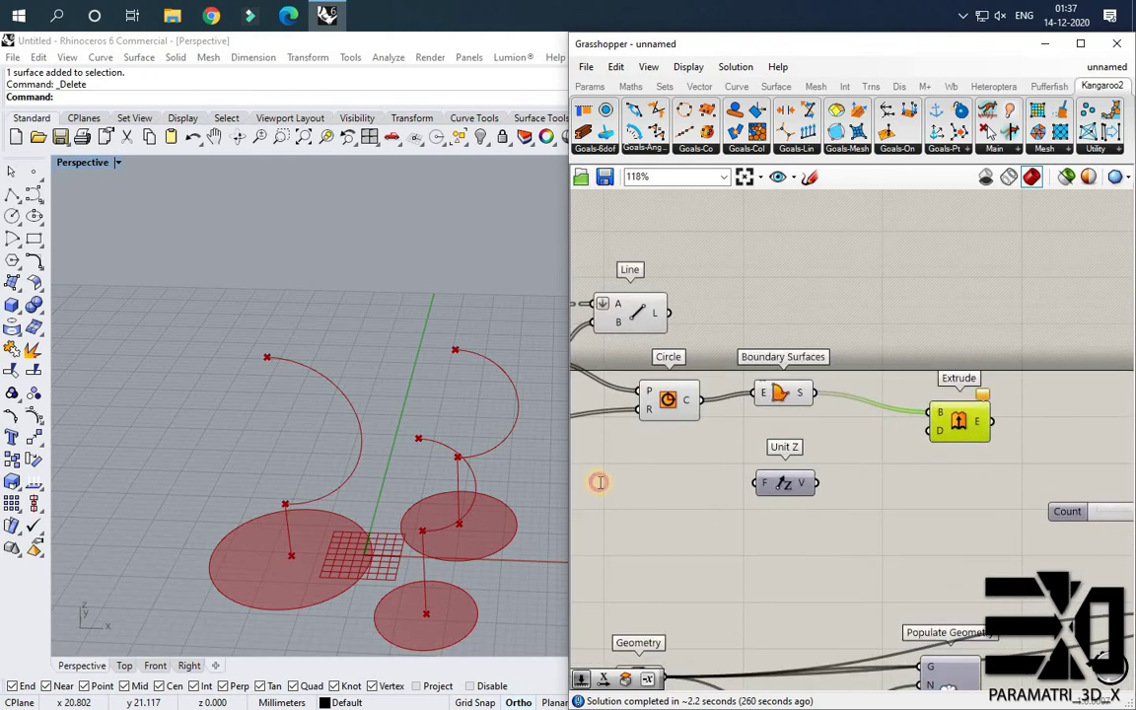
Add a 0.45 number slider, connect it to Unit Z's F input, and feed Unit Z's V output into Extrude's D input.
double_click(599, 480)
text(0.45)
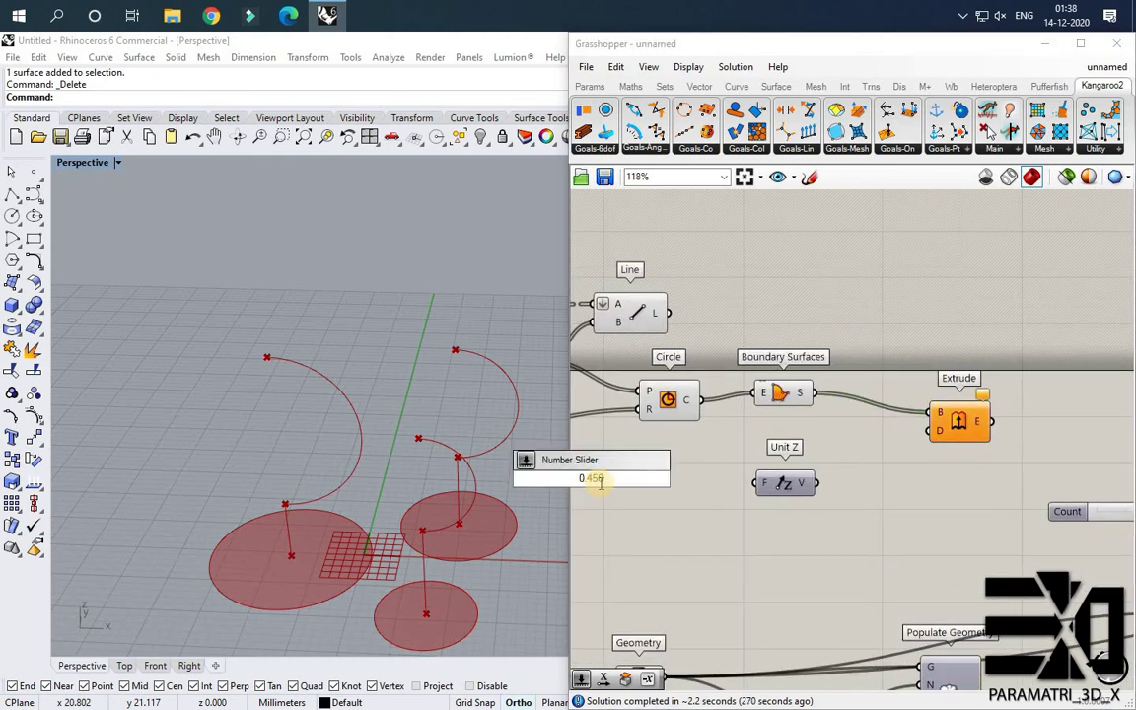
key(Return)
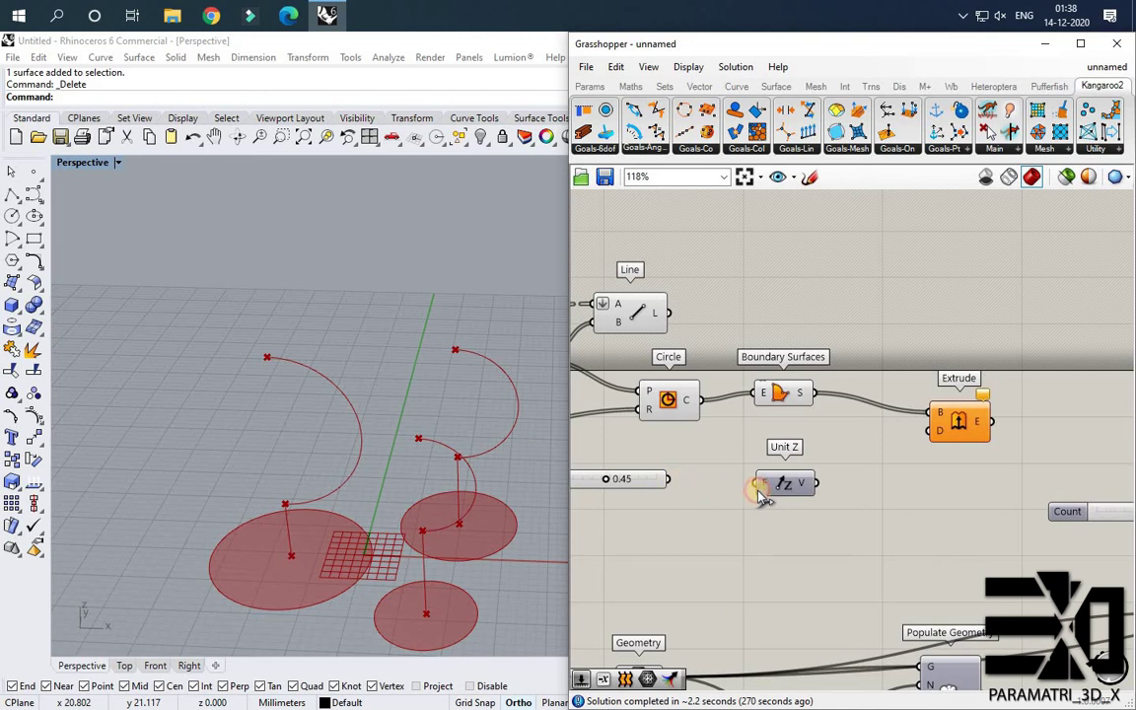
drag(786, 456, 781, 429)
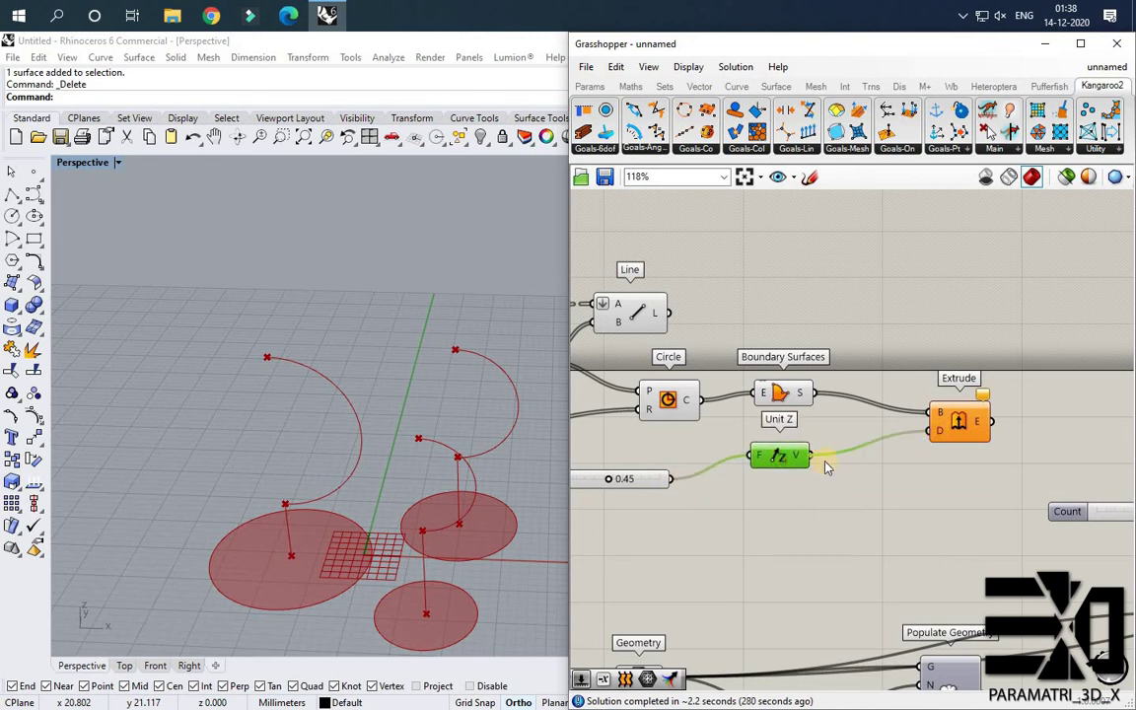
drag(827, 469, 828, 466)
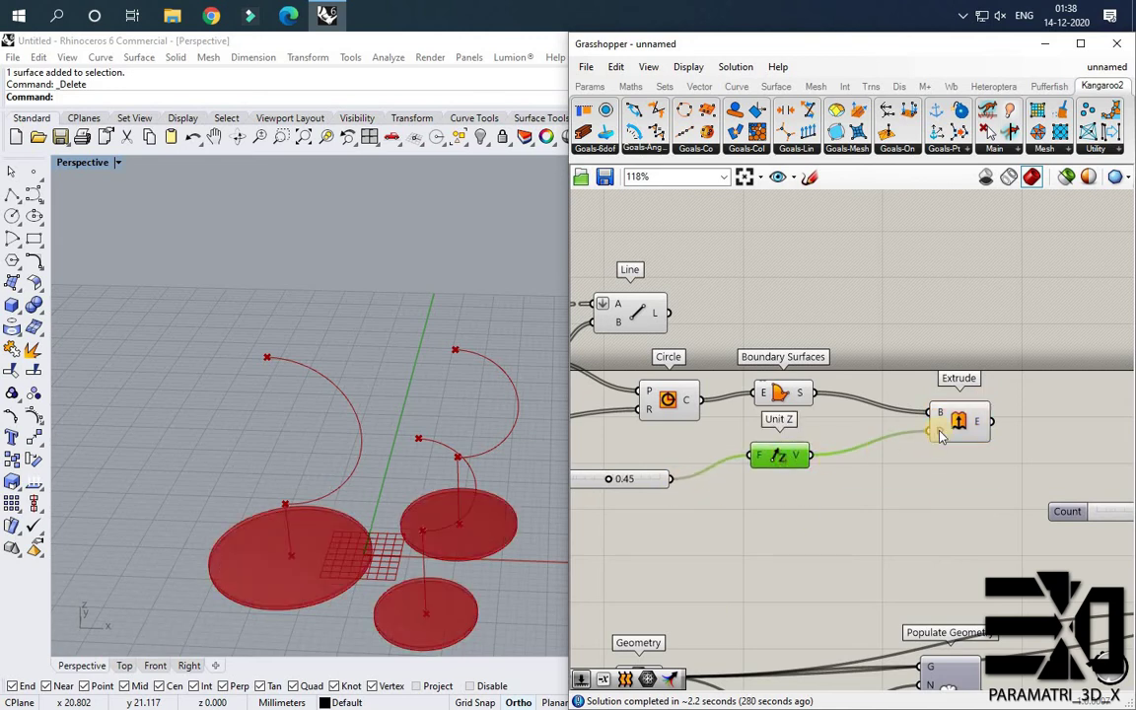
Add a Pipe component after Line and a 0.6 number slider beside it.
double_click(823, 274)
text(pipe)
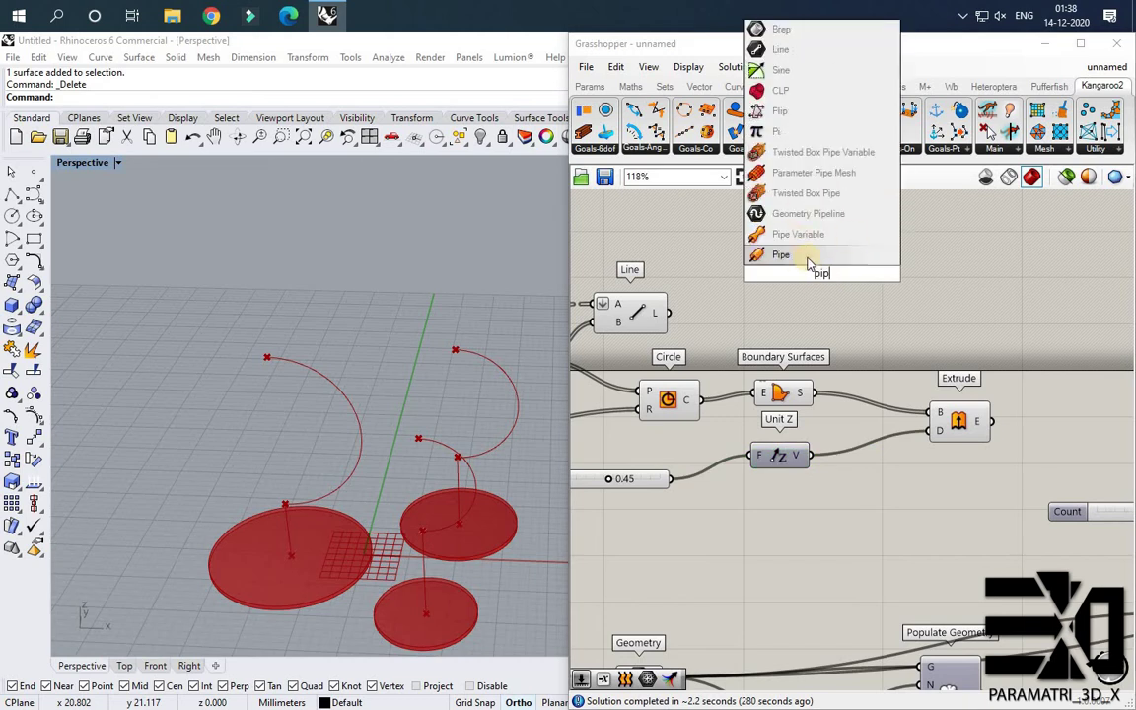
key(Return)
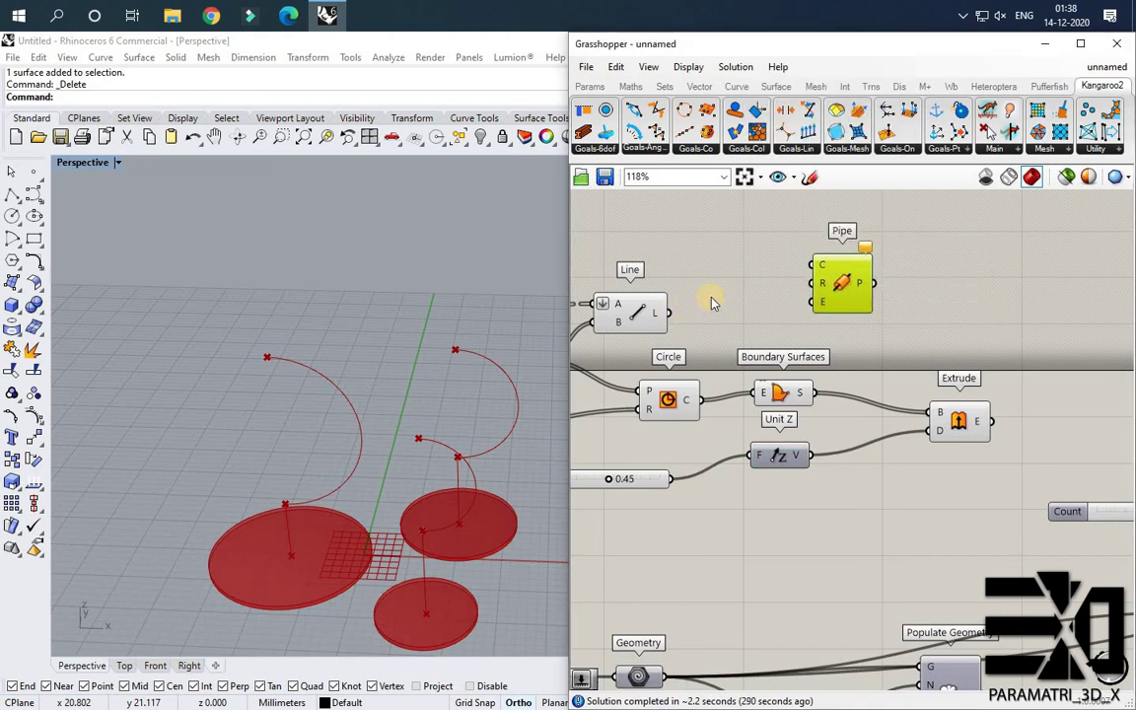
double_click(724, 324)
text(0.6)
key(Return)
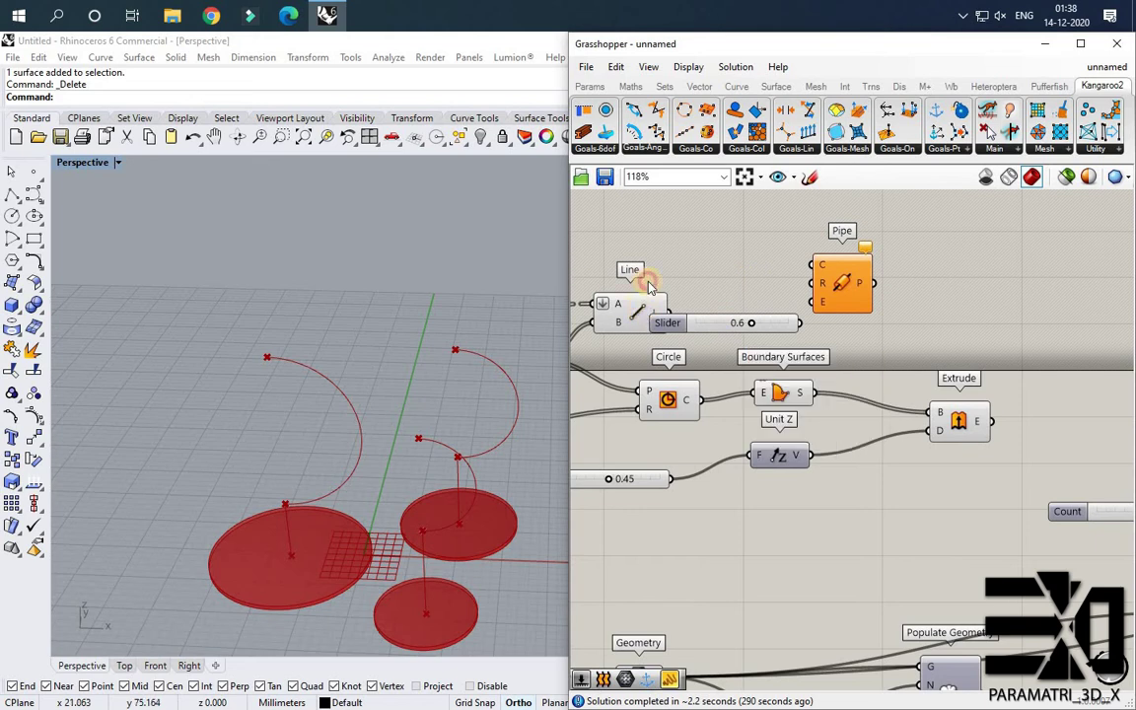
Connect Line's L output to Pipe's C input and the 0.6 slider to Pipe's R input.
drag(649, 286, 680, 273)
drag(814, 266, 813, 265)
drag(800, 323, 902, 294)
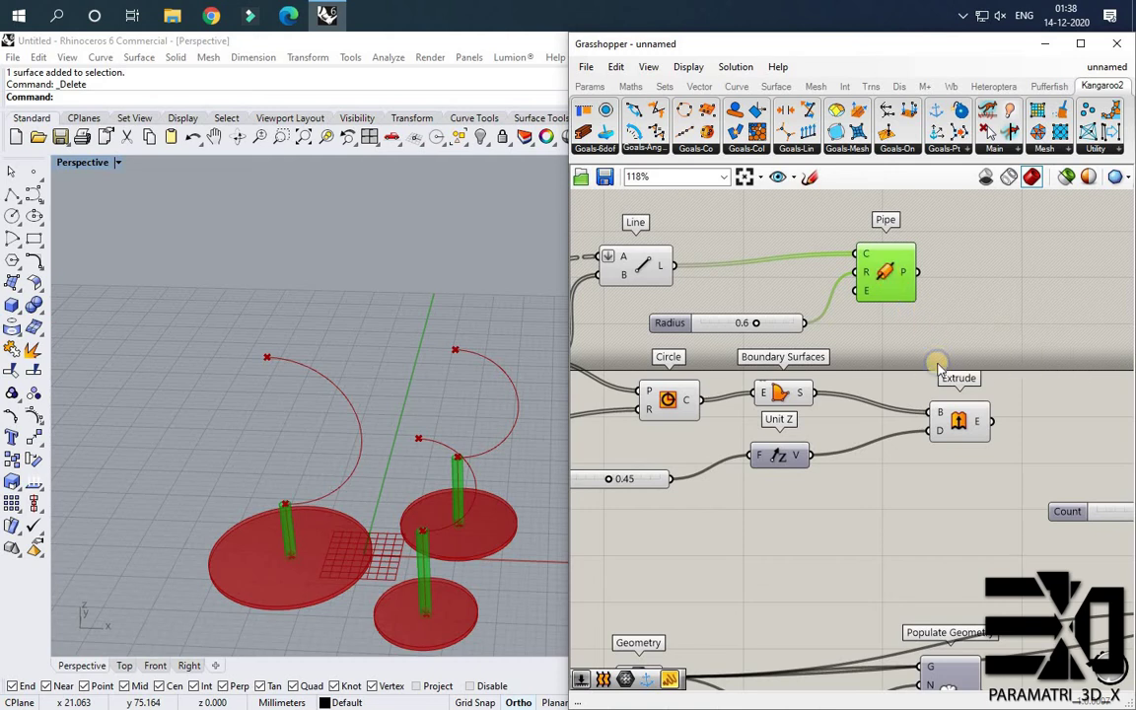
Bake the Pipe supports onto the Default layer as a group.
right_click(899, 275)
click(926, 336)
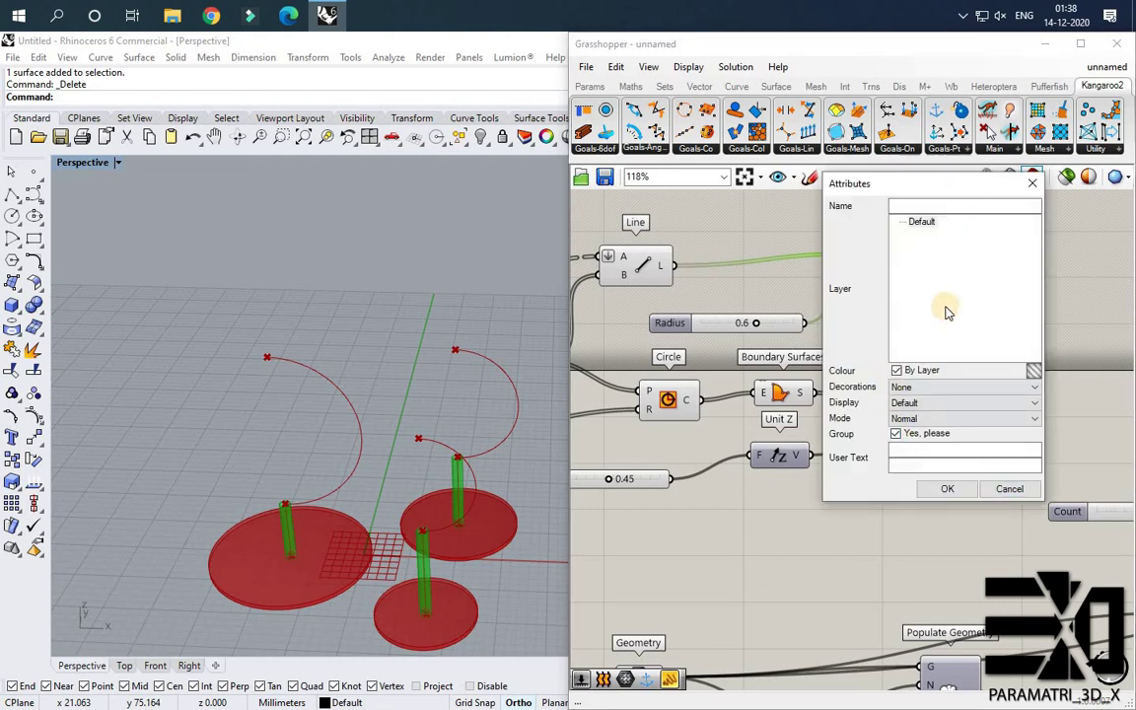
click(937, 490)
click(971, 370)
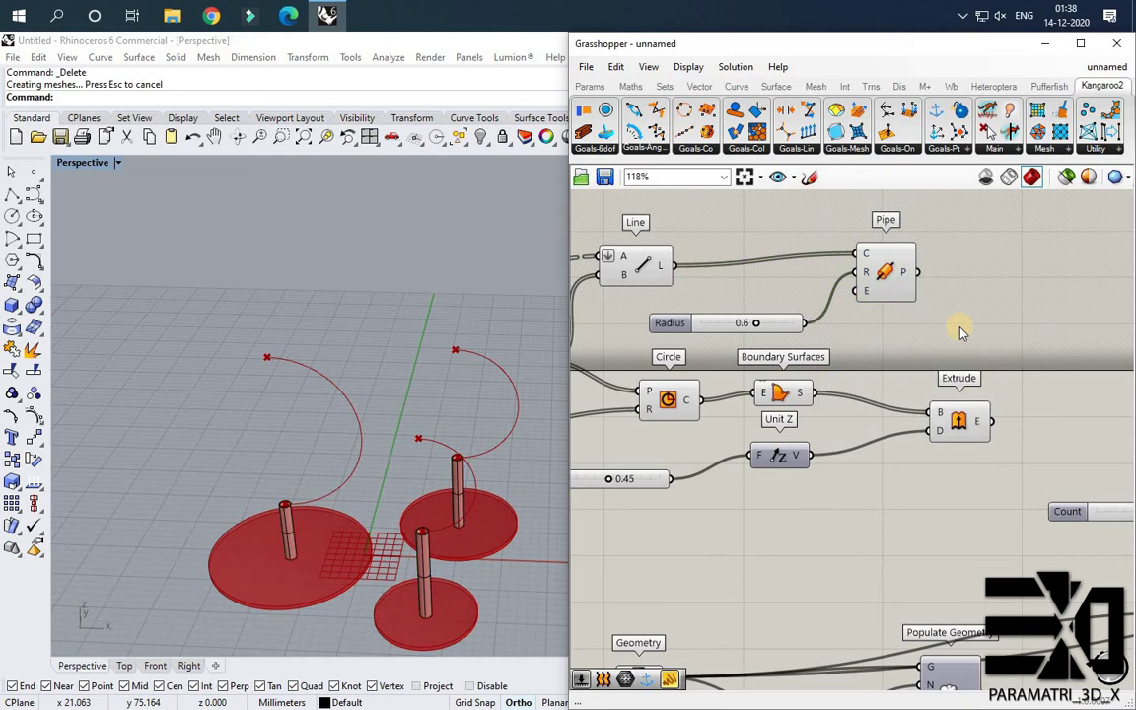
Bake the Extrude component's circular bases into the Rhino model.
click(972, 430)
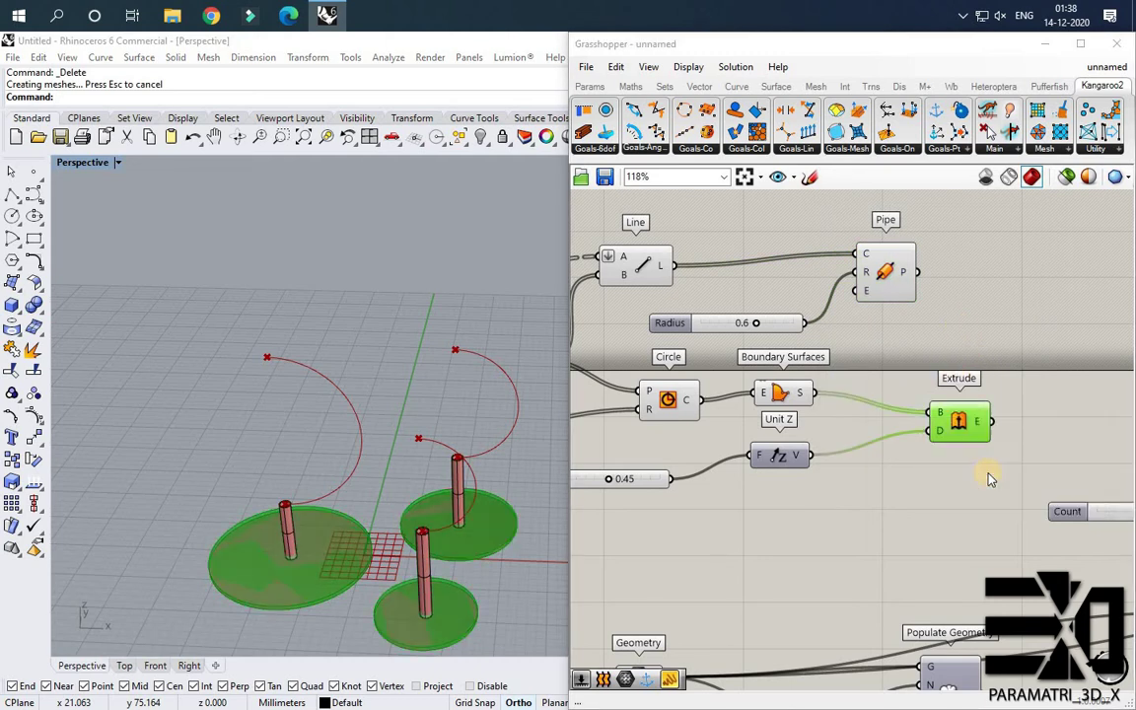
right_click(971, 429)
click(998, 491)
click(1003, 623)
click(999, 345)
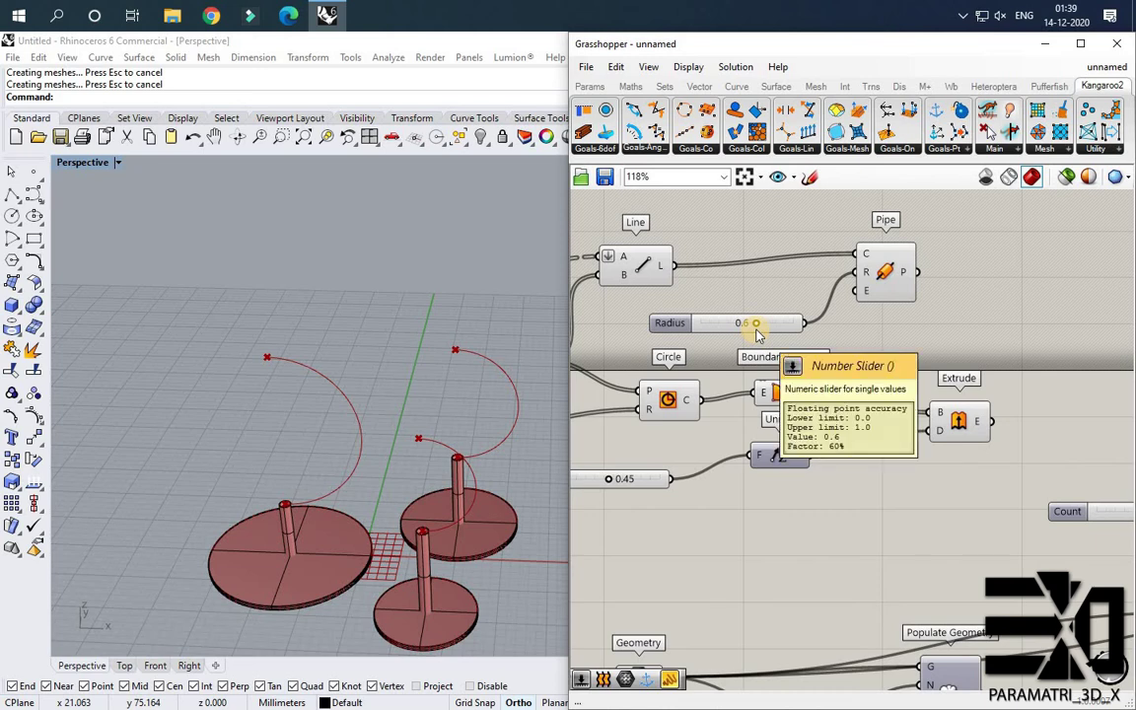
Bake the Geometry parameter above the Loft chain in the first sphere definition onto the Default layer.
scroll(785, 345, down, 8)
right_drag(1116, 393, 848, 387)
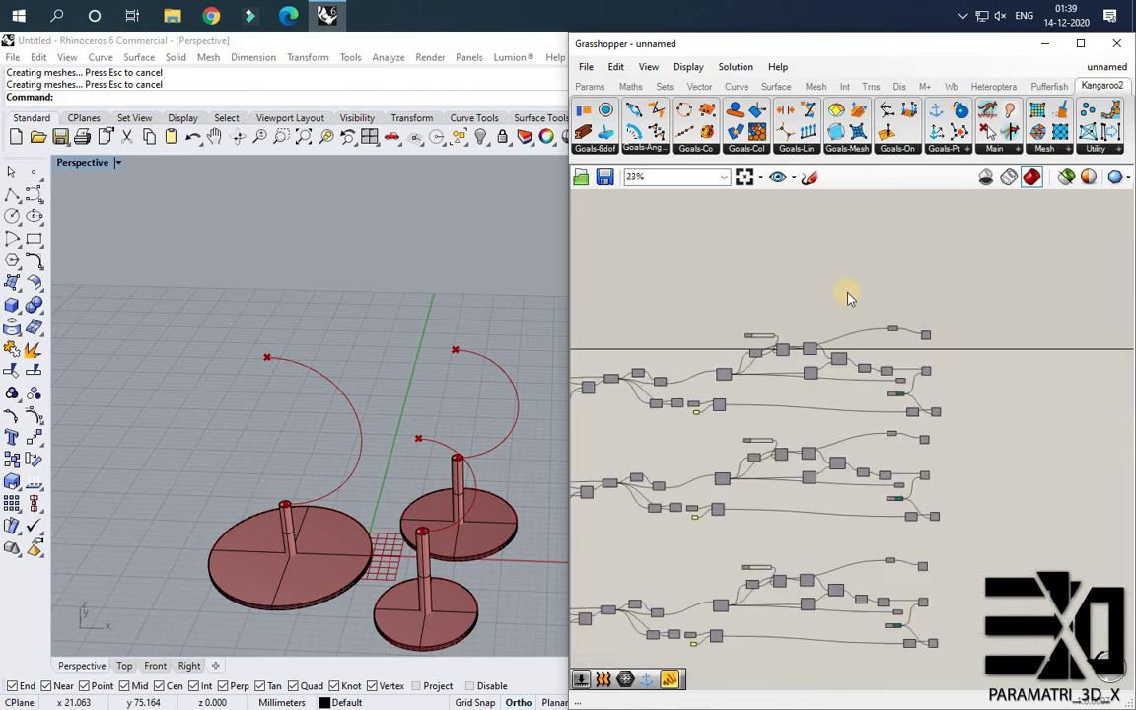
scroll(819, 320, up, 9)
click(813, 314)
scroll(809, 312, up, 3)
right_click(813, 315)
click(850, 380)
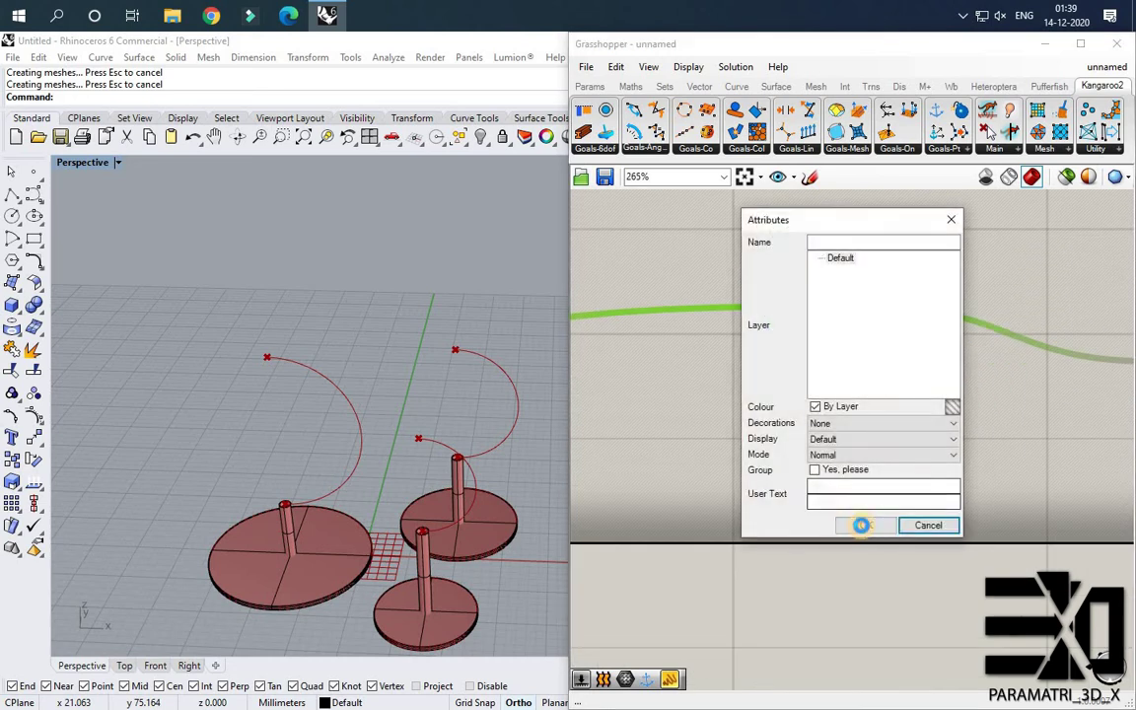
click(861, 525)
click(368, 315)
Bake the Geometry parameter just below the Loft's Brep Join in the second sphere definition.
scroll(776, 278, down, 6)
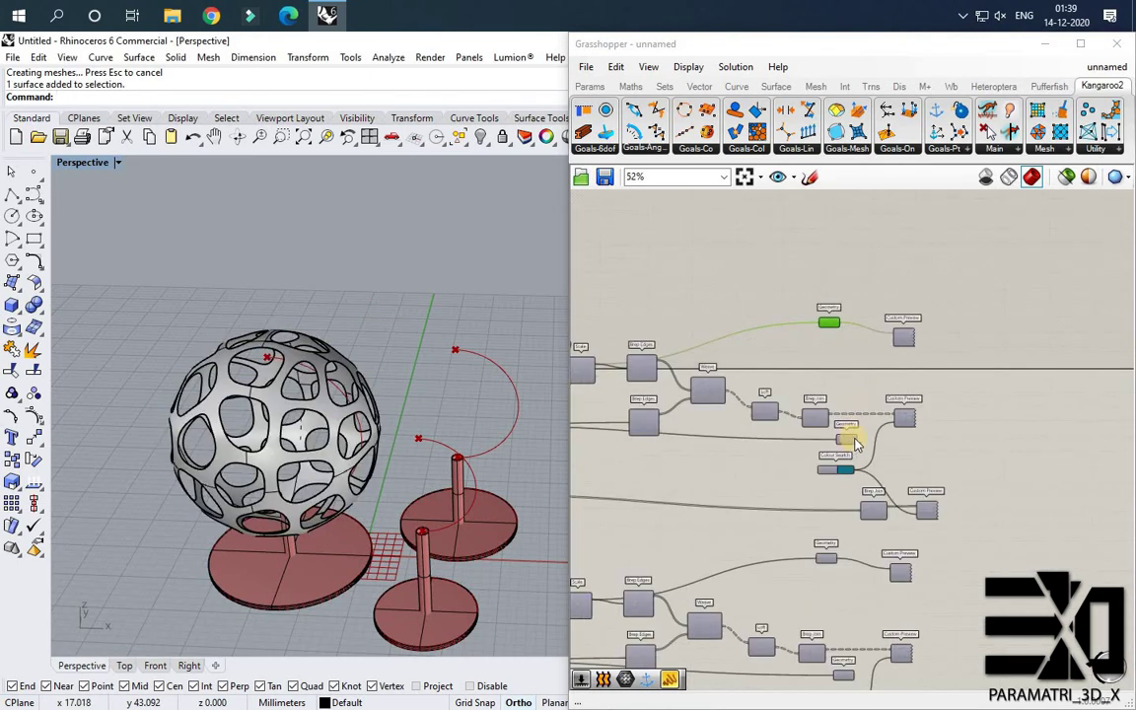
scroll(893, 409, up, 1)
scroll(891, 409, down, 1)
right_drag(890, 409, 882, 298)
click(837, 562)
scroll(840, 538, up, 2)
right_click(840, 567)
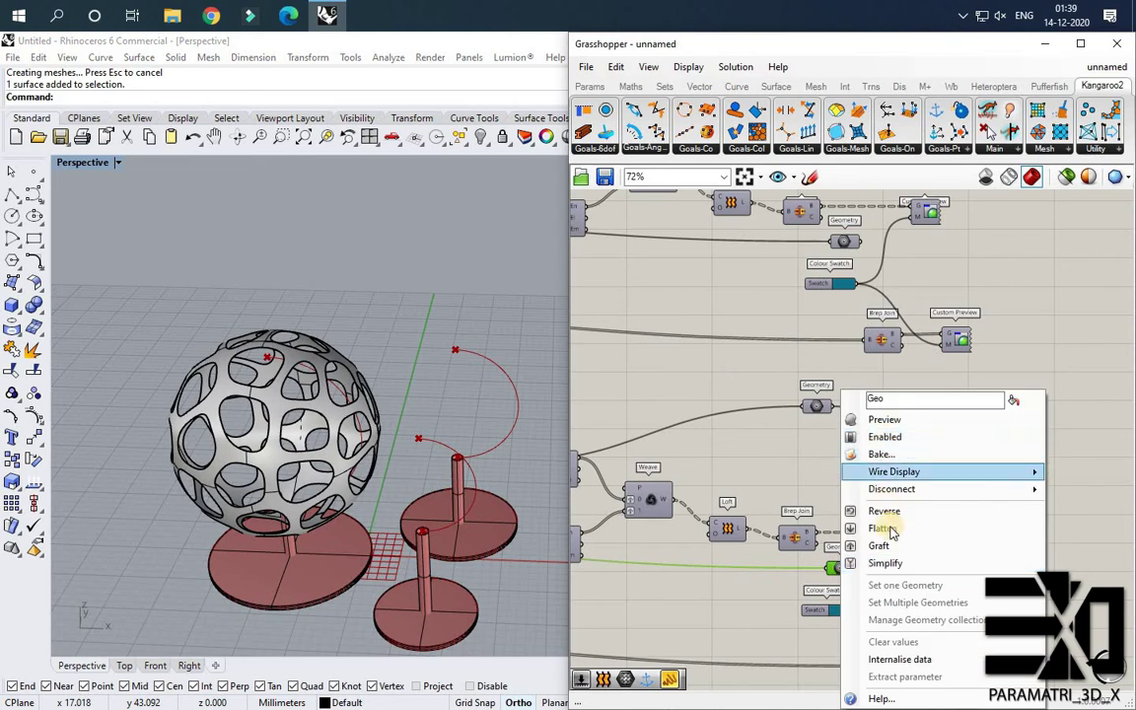
click(883, 455)
click(905, 608)
Bake the upper Geometry parameter feeding Custom Preview in the third sphere definition.
scroll(868, 528, down, 2)
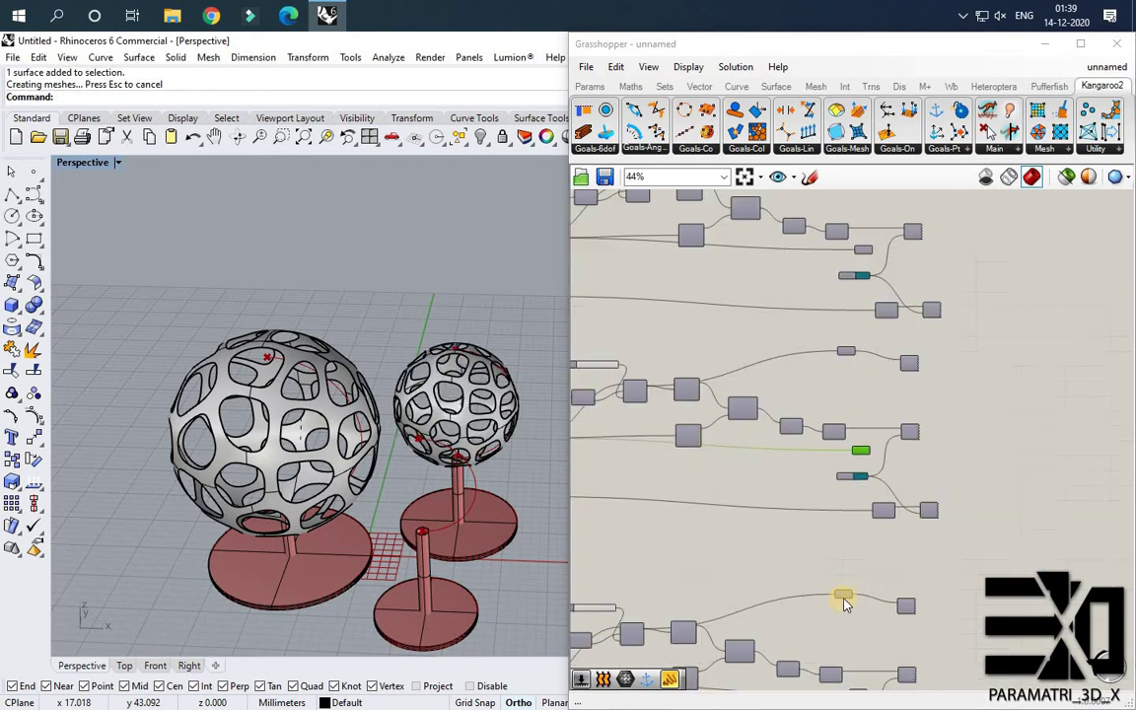
scroll(868, 528, up, 3)
right_click(841, 589)
click(881, 466)
click(903, 602)
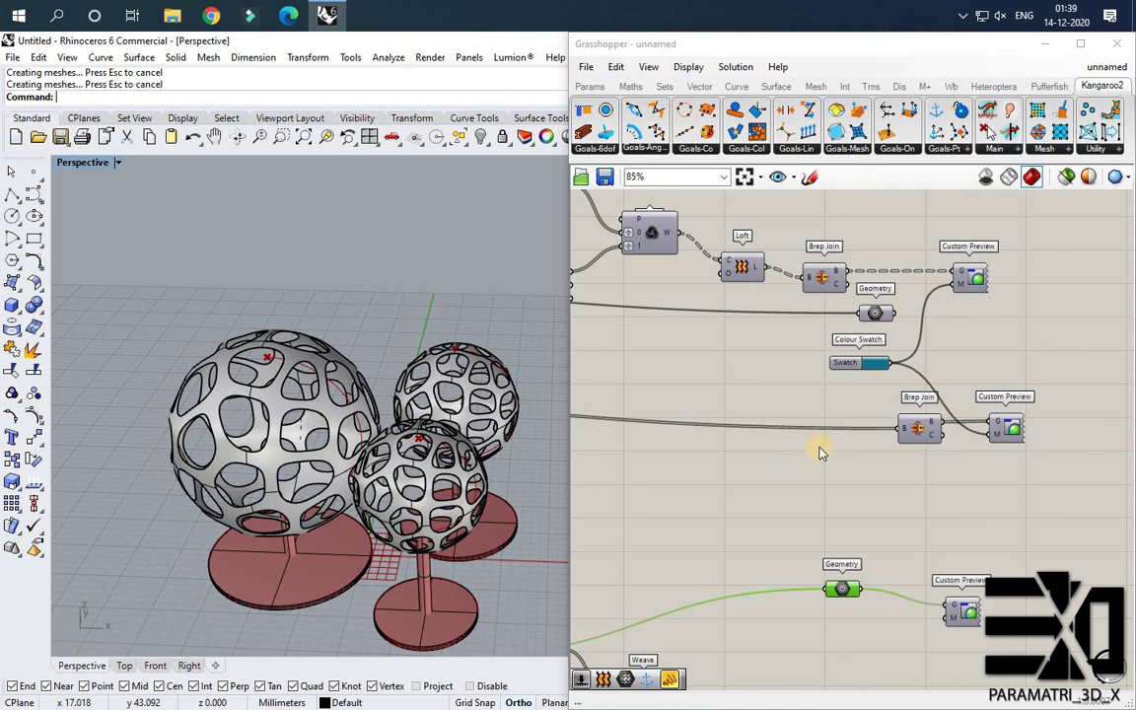
Bake the Brep Join that follows Loft in the third sphere definition.
scroll(873, 375, down, 4)
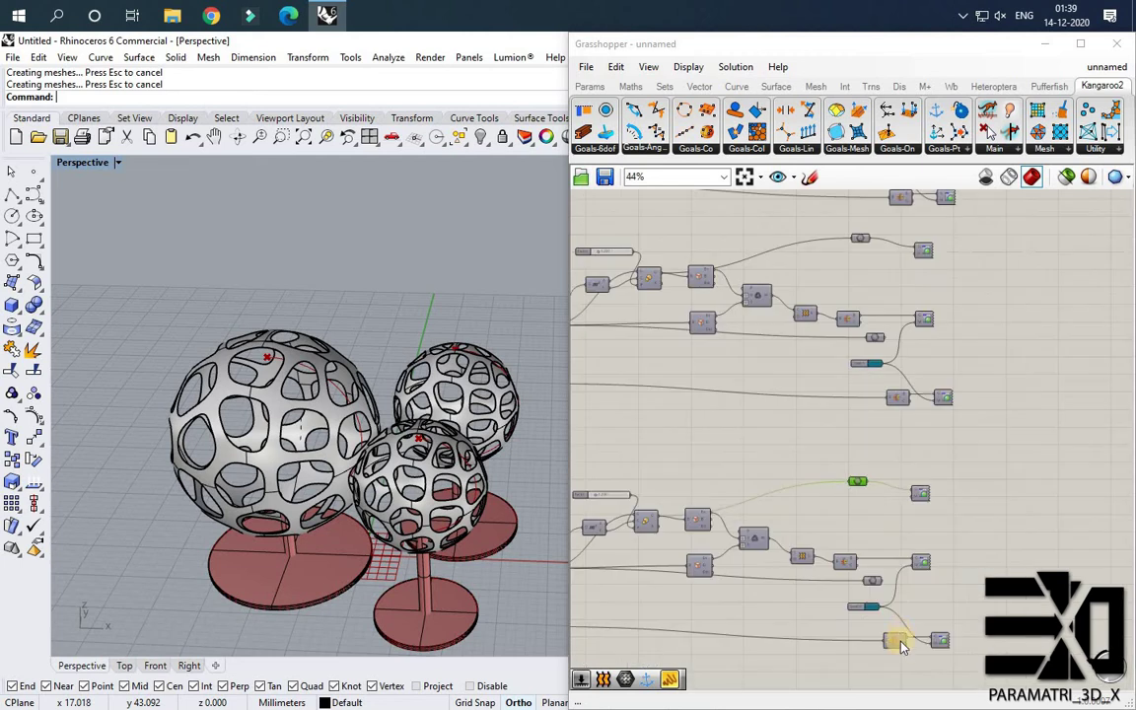
scroll(898, 637, up, 6)
right_click(787, 474)
click(827, 537)
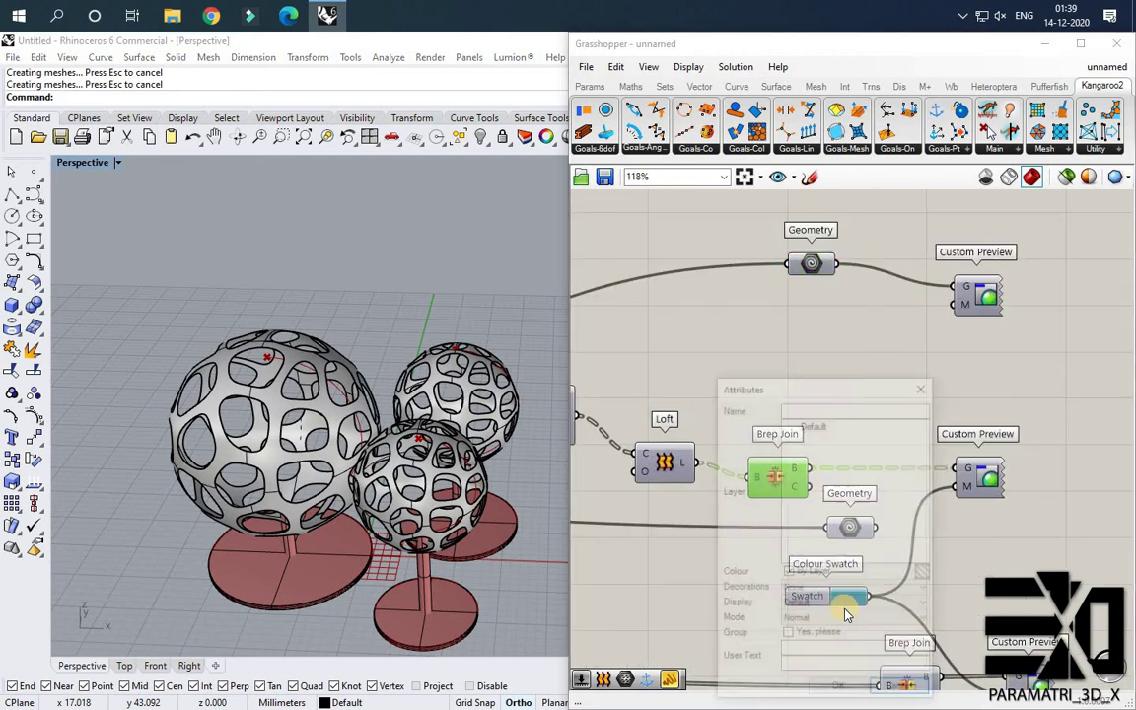
click(837, 681)
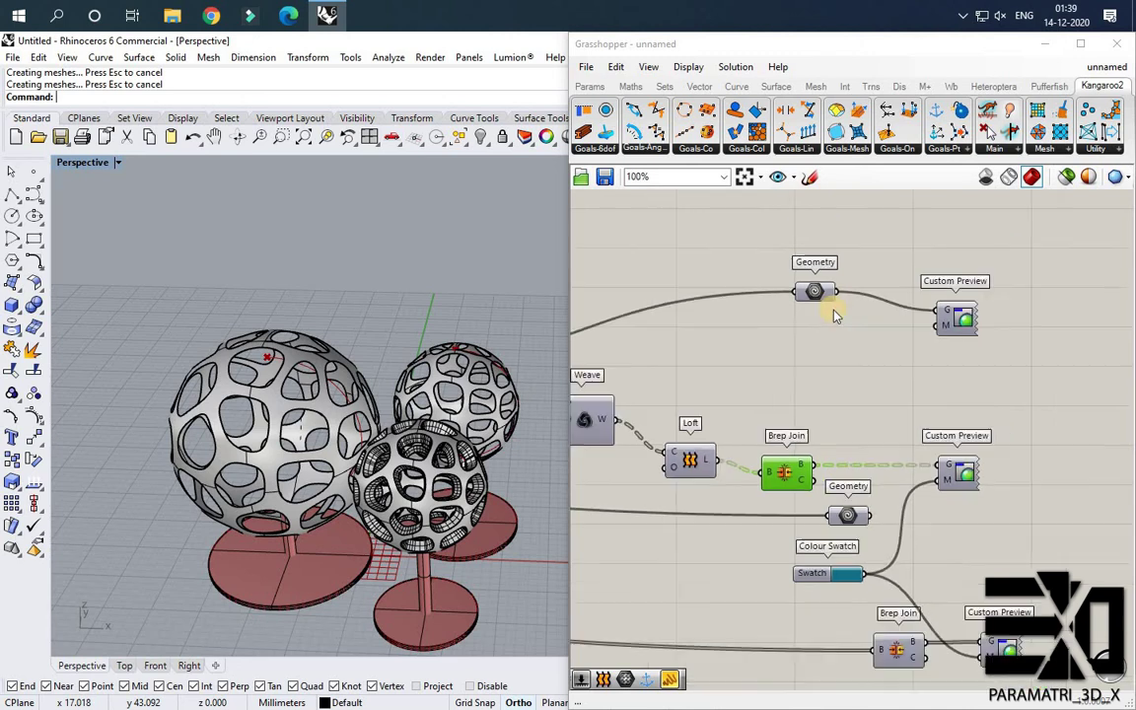
Bake the Brep Join that follows Loft in the second sphere definition.
scroll(832, 309, down, 3)
scroll(806, 286, up, 3)
right_click(805, 296)
click(828, 362)
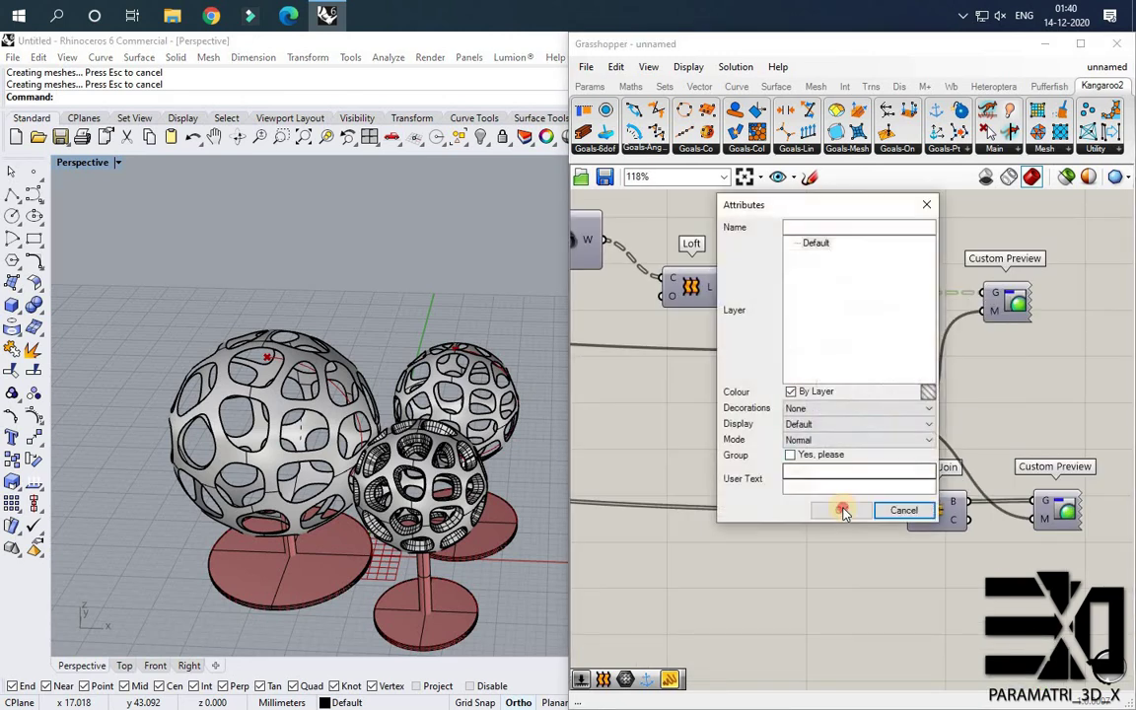
click(845, 509)
Bake the Brep Join that follows Loft in the first sphere definition.
scroll(844, 444, down, 3)
scroll(878, 387, up, 3)
right_click(843, 324)
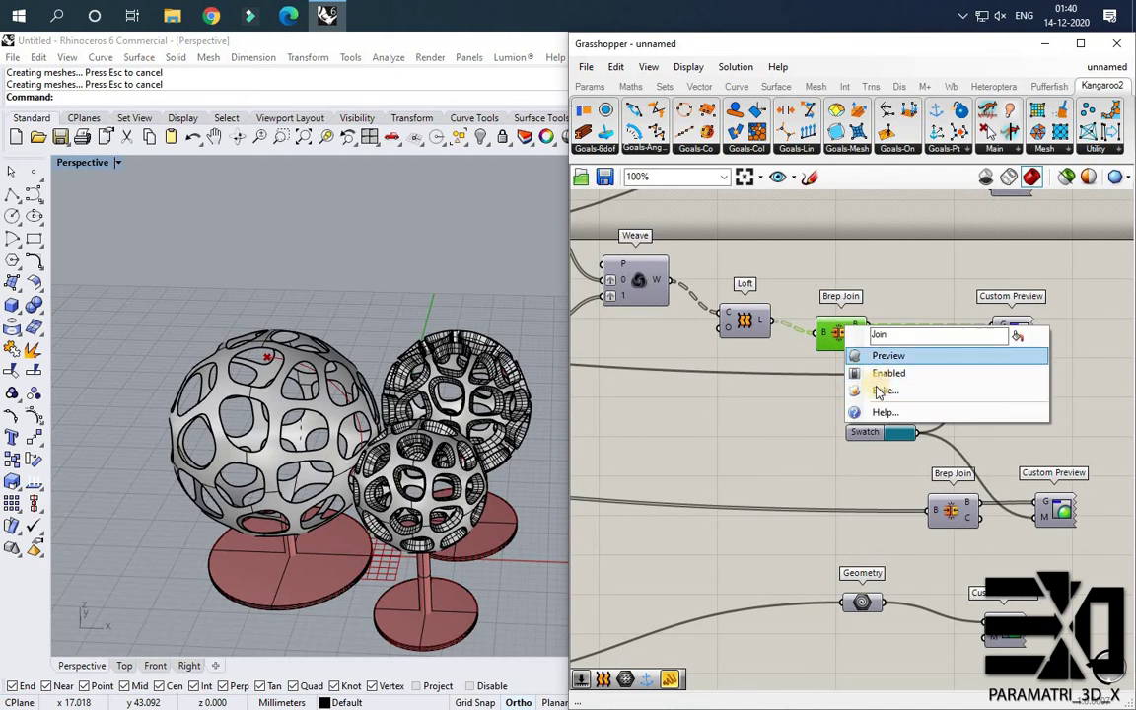
click(878, 390)
click(876, 542)
click(721, 468)
Move the first definition's lower Geometry parameter beneath its Brep Join and bake it onto the Default layer.
scroll(858, 326, down, 4)
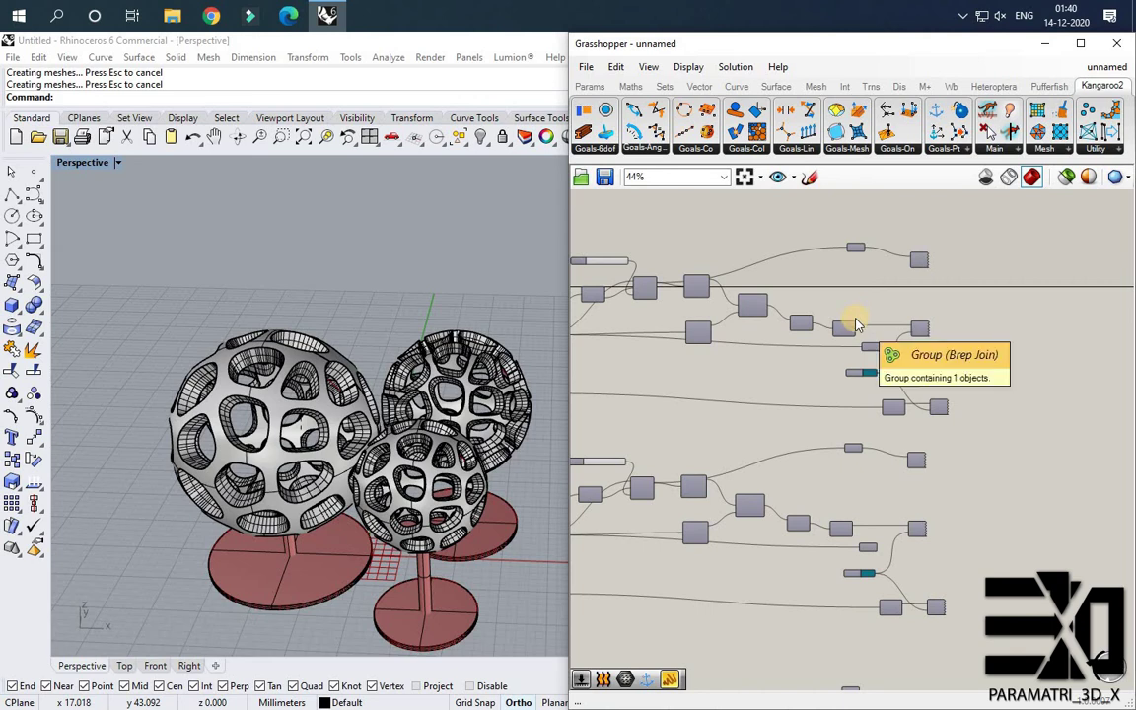
scroll(873, 355, up, 4)
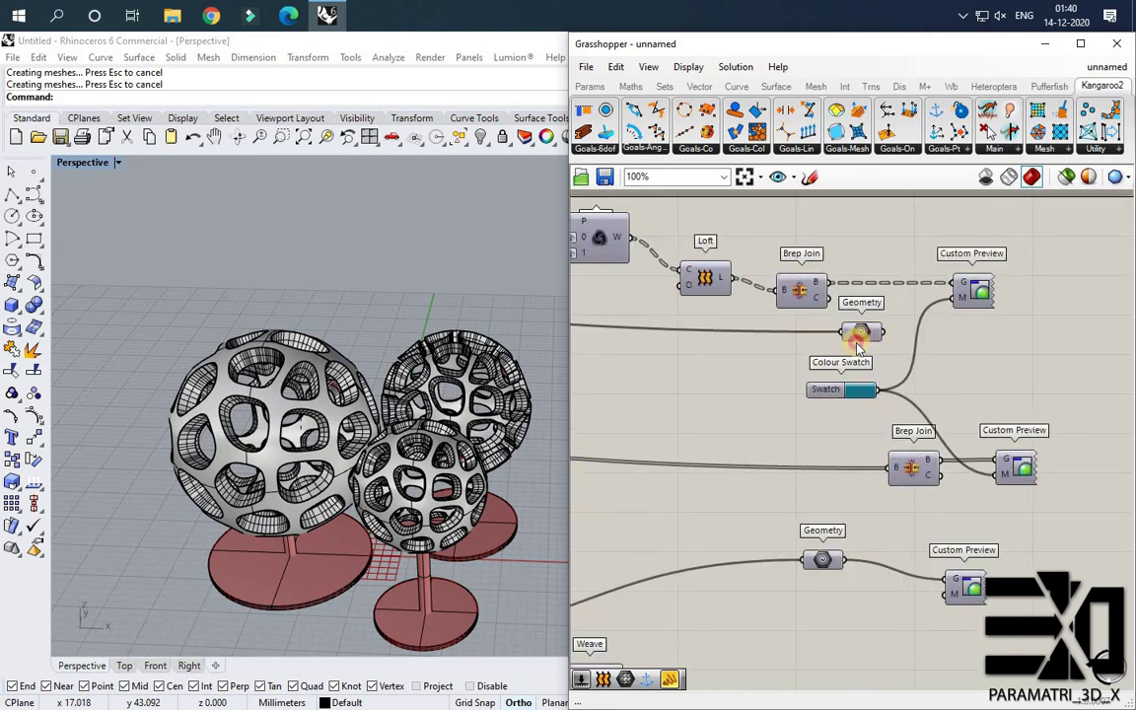
drag(854, 329, 818, 343)
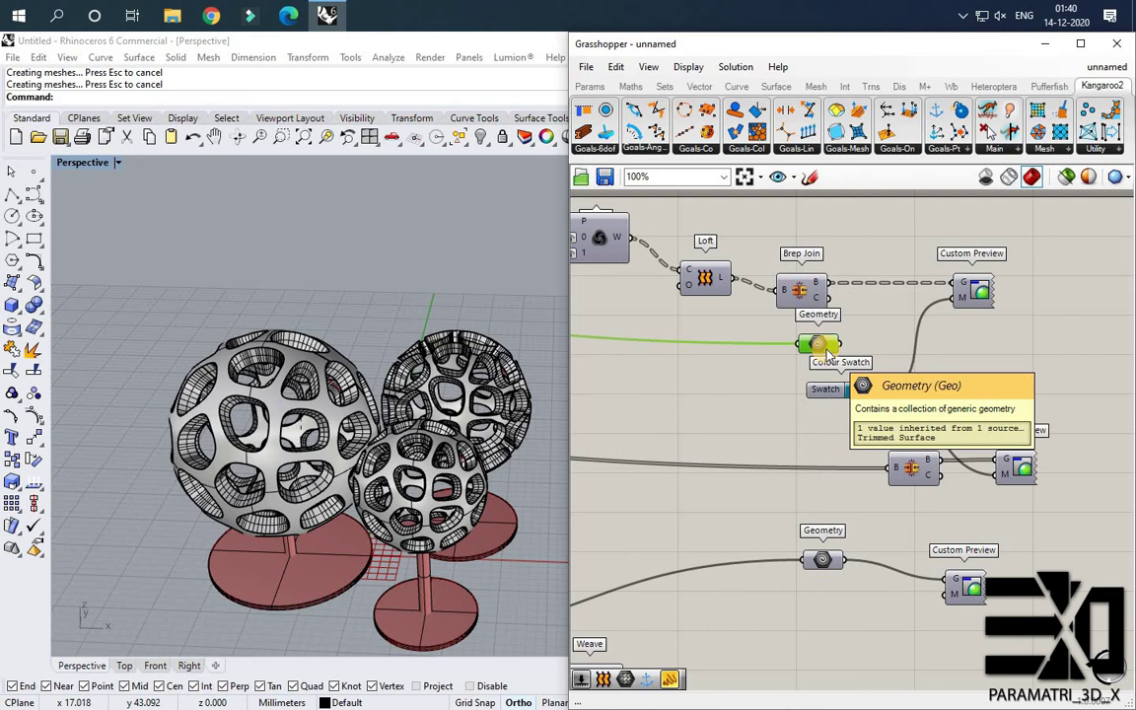
right_click(827, 345)
click(863, 413)
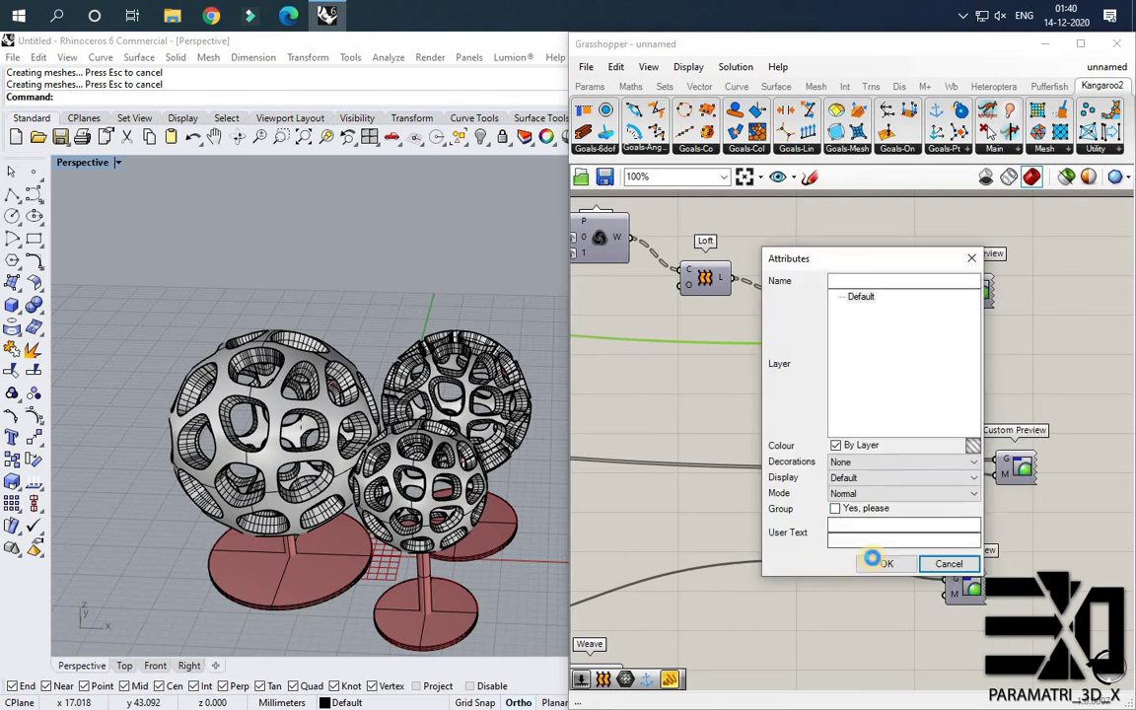
click(867, 560)
Bake the second definition's lower Geometry parameter, between its Brep Join and Colour Swatch.
scroll(828, 468, down, 4)
scroll(833, 458, up, 3)
right_click(834, 459)
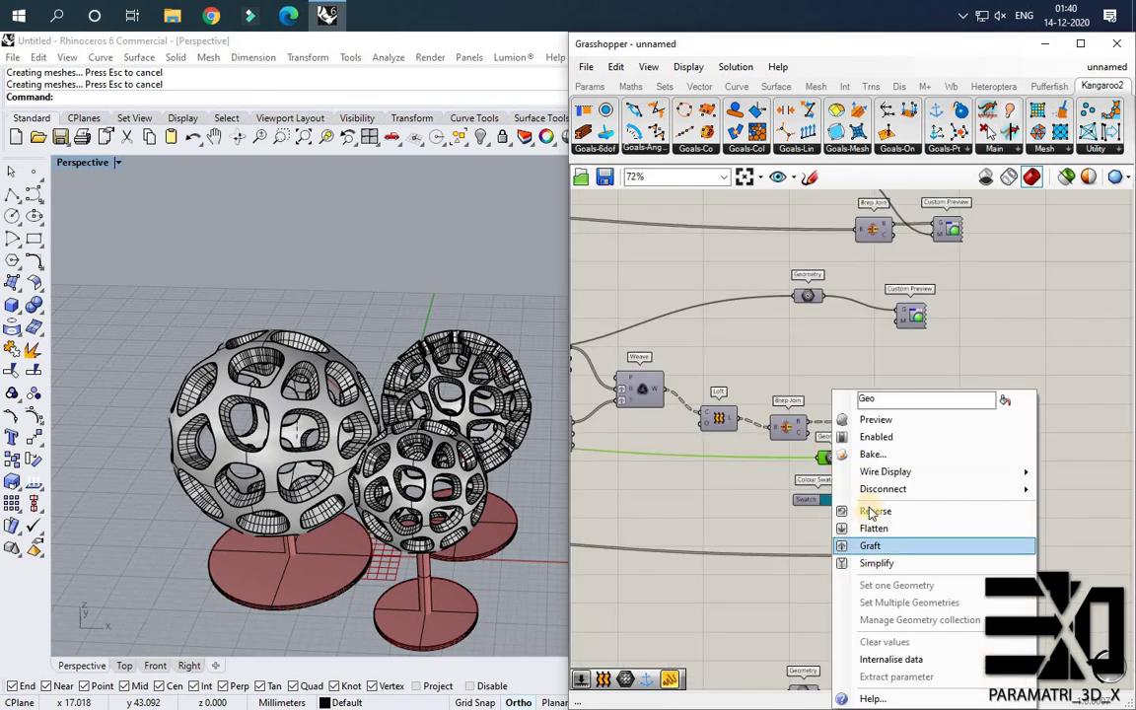
click(873, 459)
click(878, 608)
Bake the third definition's lower Geometry parameter onto the Default layer.
scroll(799, 415, down, 3)
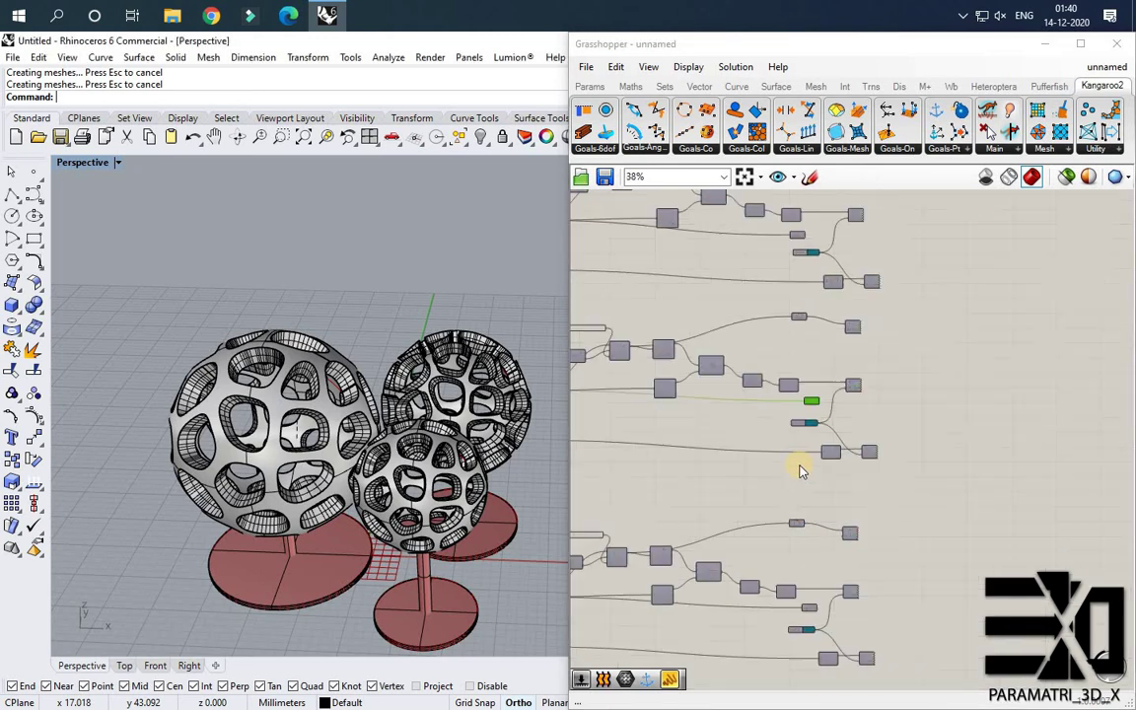
scroll(726, 466, up, 3)
right_click(807, 516)
click(846, 455)
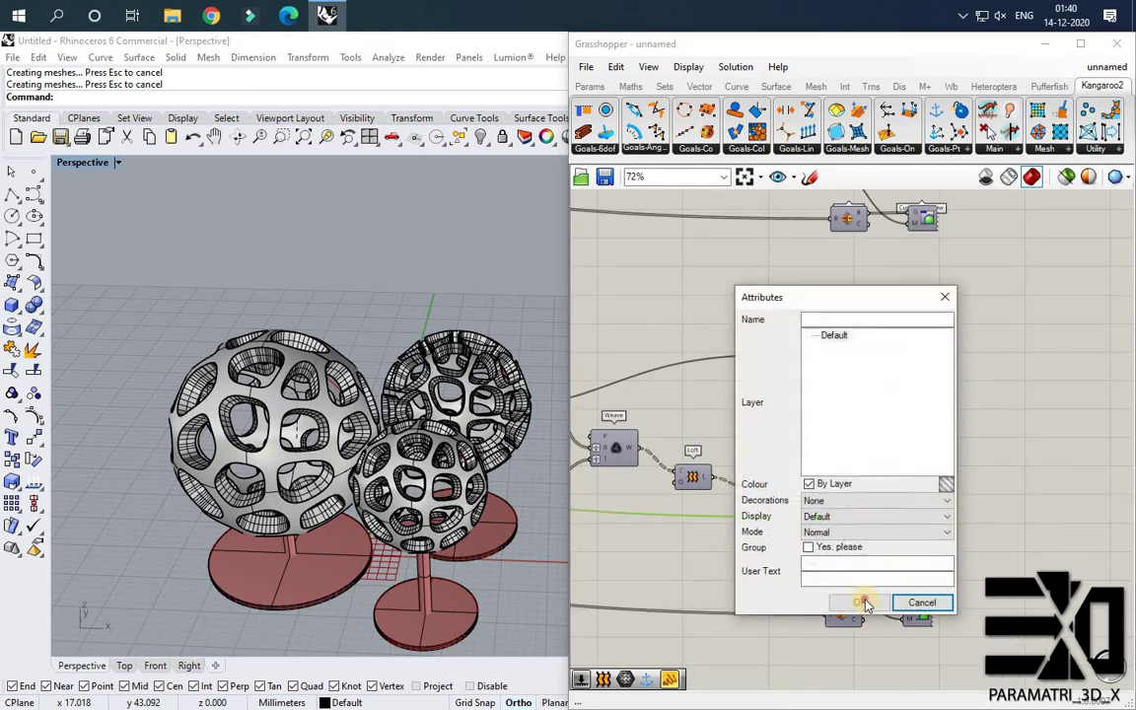
click(862, 601)
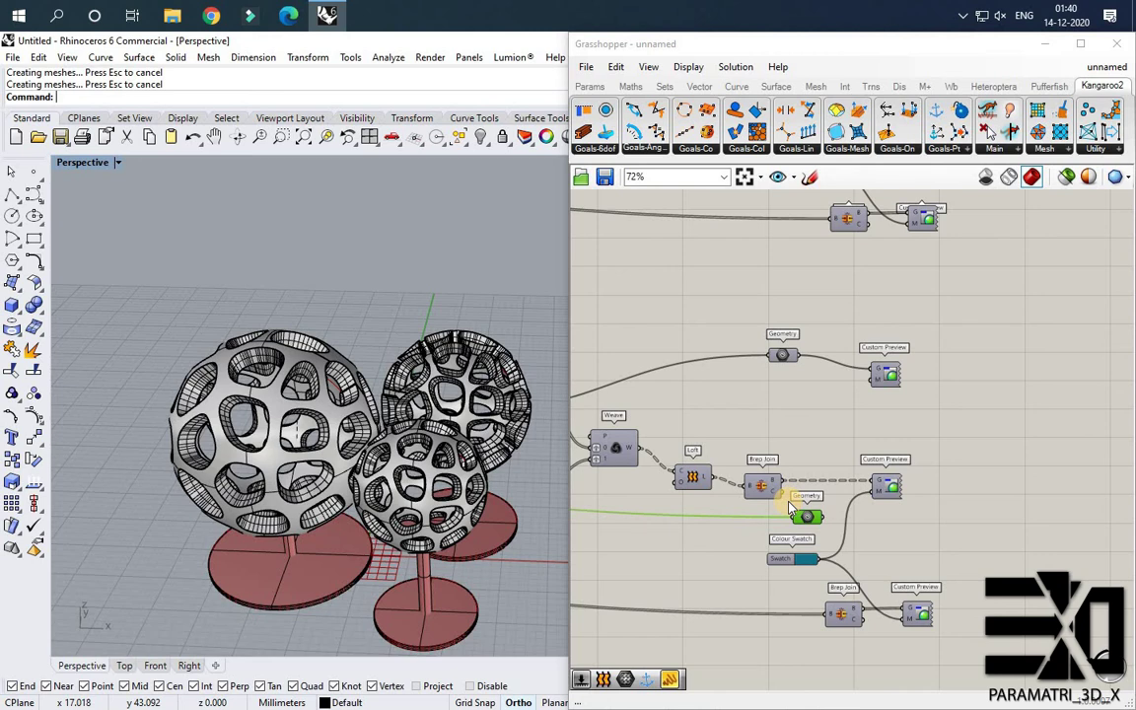
Bake the lowest Brep Join, below the Colour Swatch, in the third sphere definition.
scroll(822, 569, down, 1)
scroll(819, 574, up, 1)
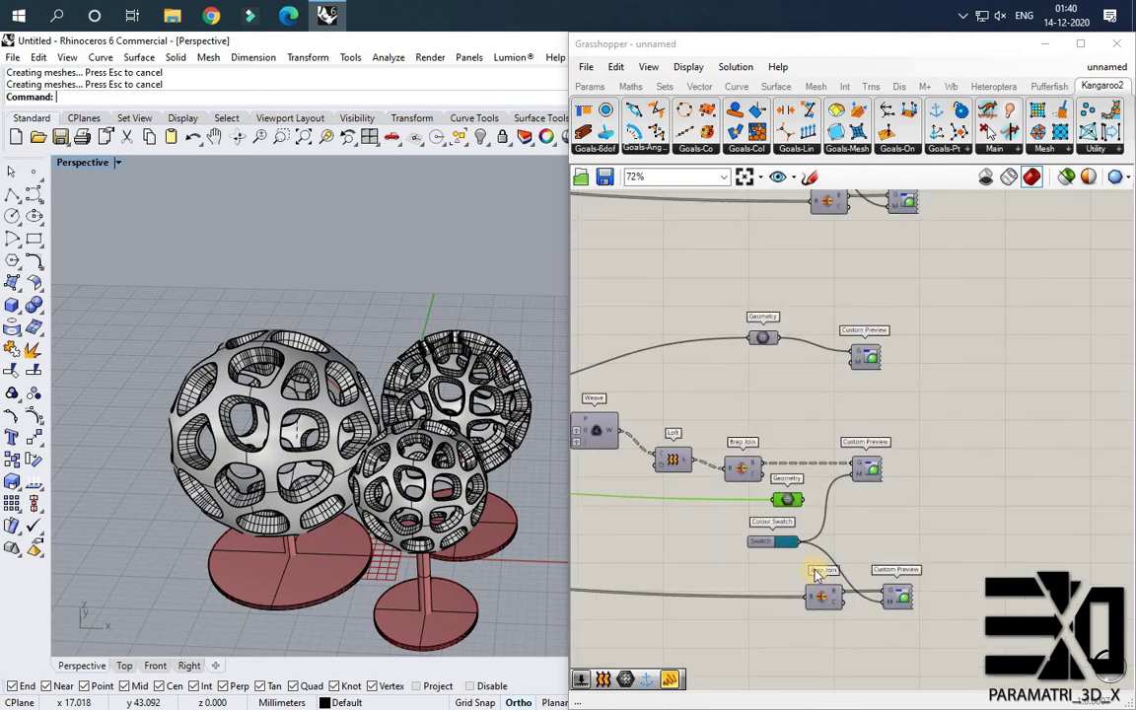
scroll(816, 570, up, 3)
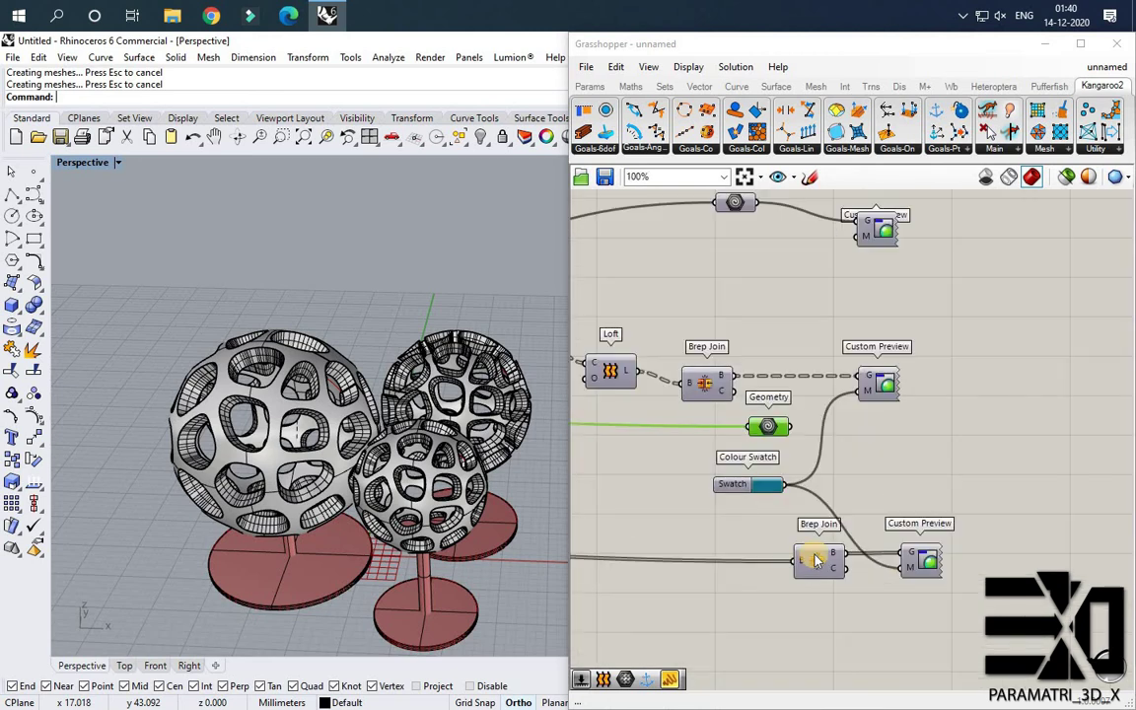
right_click(817, 561)
click(862, 616)
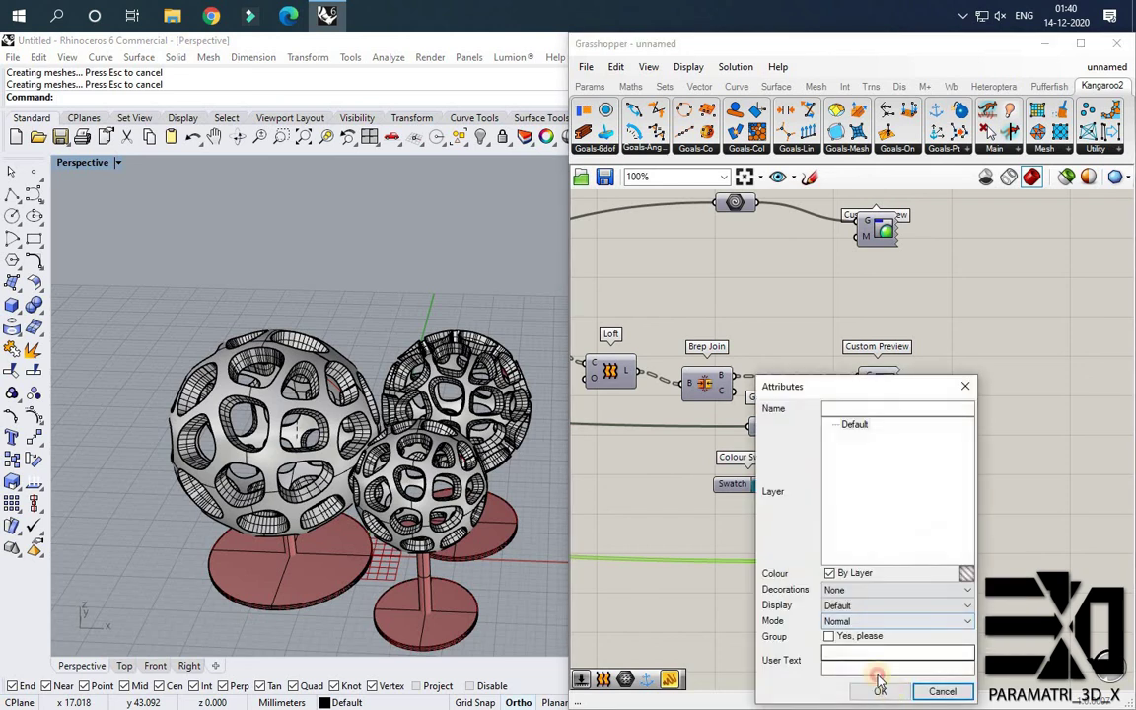
click(879, 690)
Bake the lowest Brep Join, below the Colour Swatch, in the second sphere definition.
scroll(820, 495, down, 6)
scroll(797, 412, up, 8)
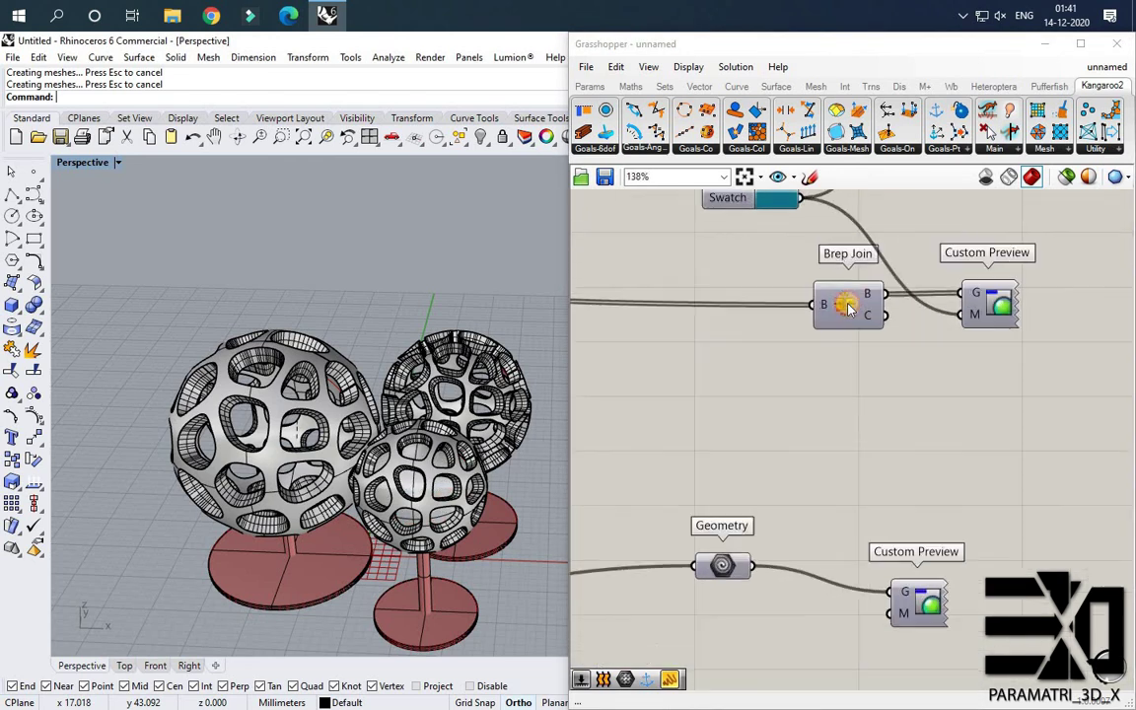
right_click(848, 309)
click(883, 368)
click(875, 515)
Bake the lowest Brep Join, below the Colour Swatch, in the first sphere definition onto the Default layer.
right_drag(877, 296, 886, 510)
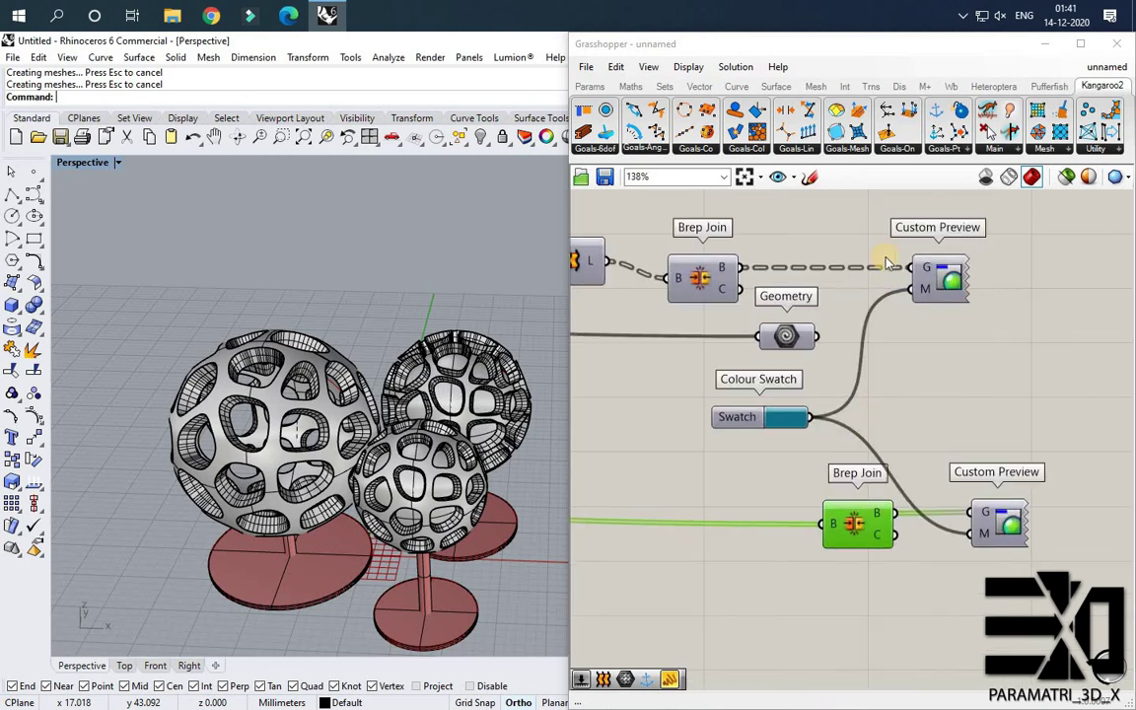
right_drag(936, 194, 888, 480)
scroll(888, 481, down, 5)
scroll(855, 338, up, 3)
right_click(854, 341)
click(893, 408)
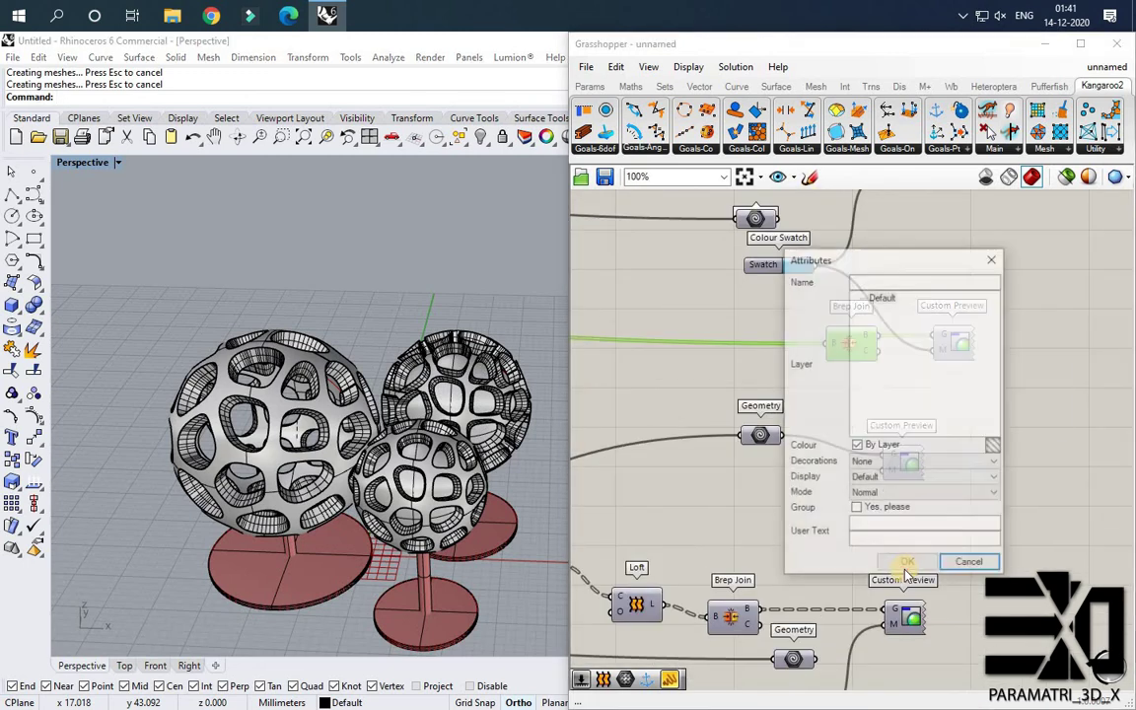
click(906, 564)
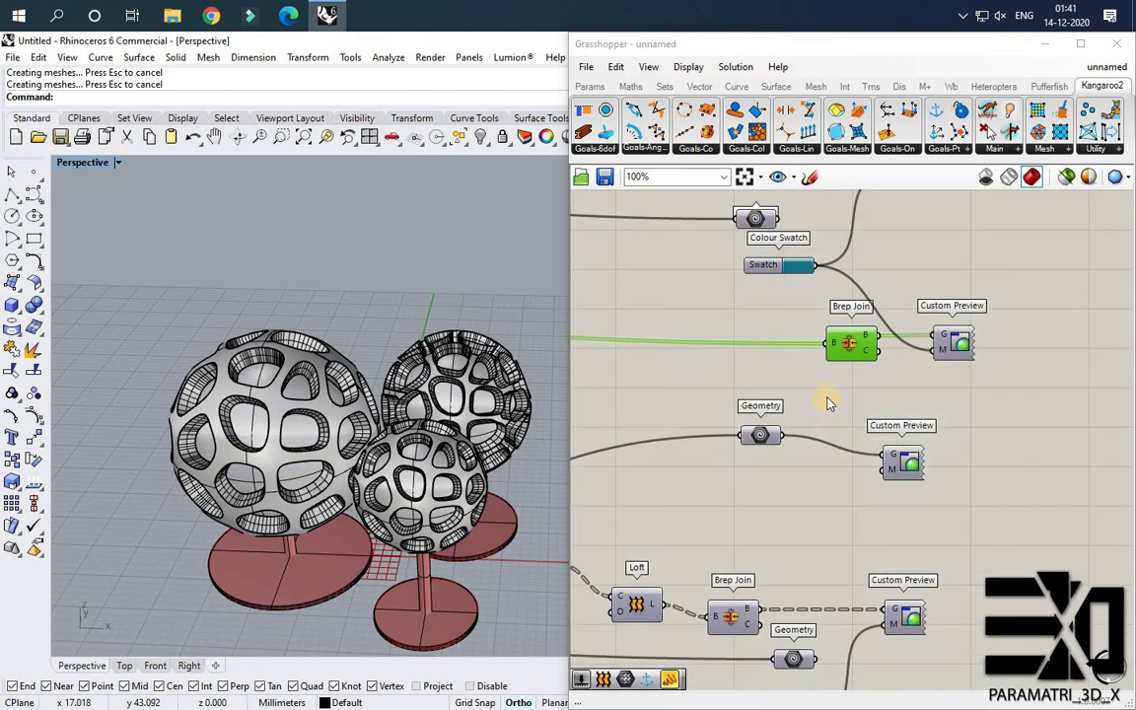
scroll(947, 414, down, 6)
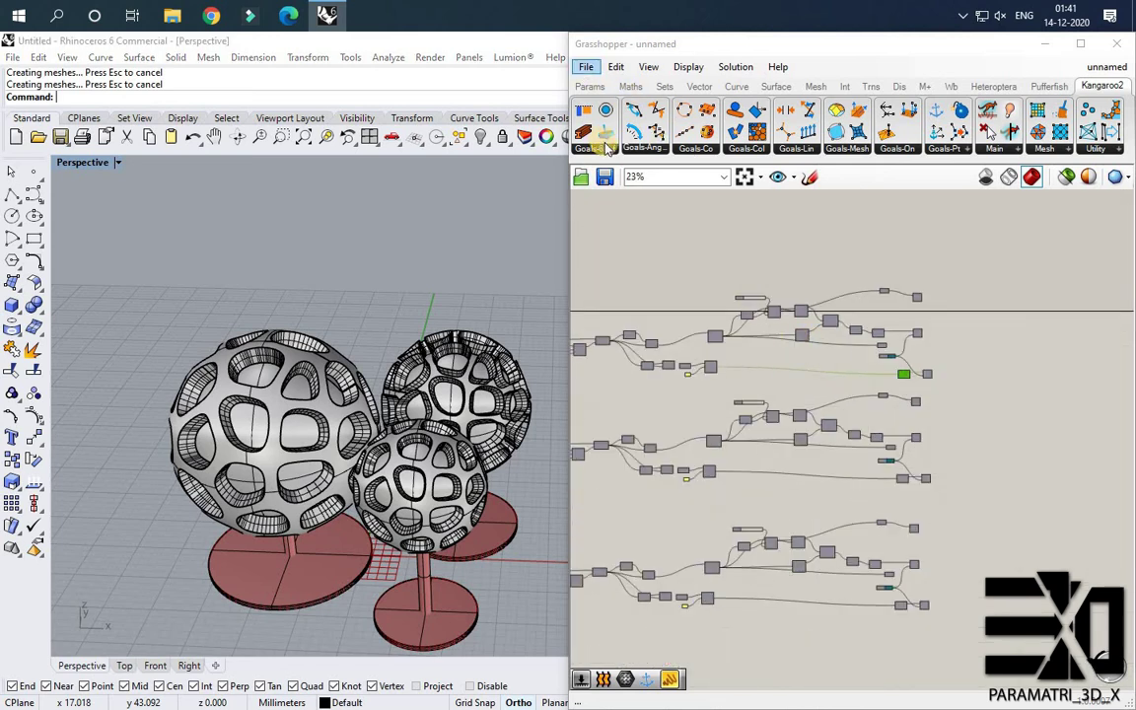
Start saving the Grasshopper definition and browse to the GRASS folder inside the you folder on New Volume (D:).
click(586, 66)
click(619, 151)
click(736, 98)
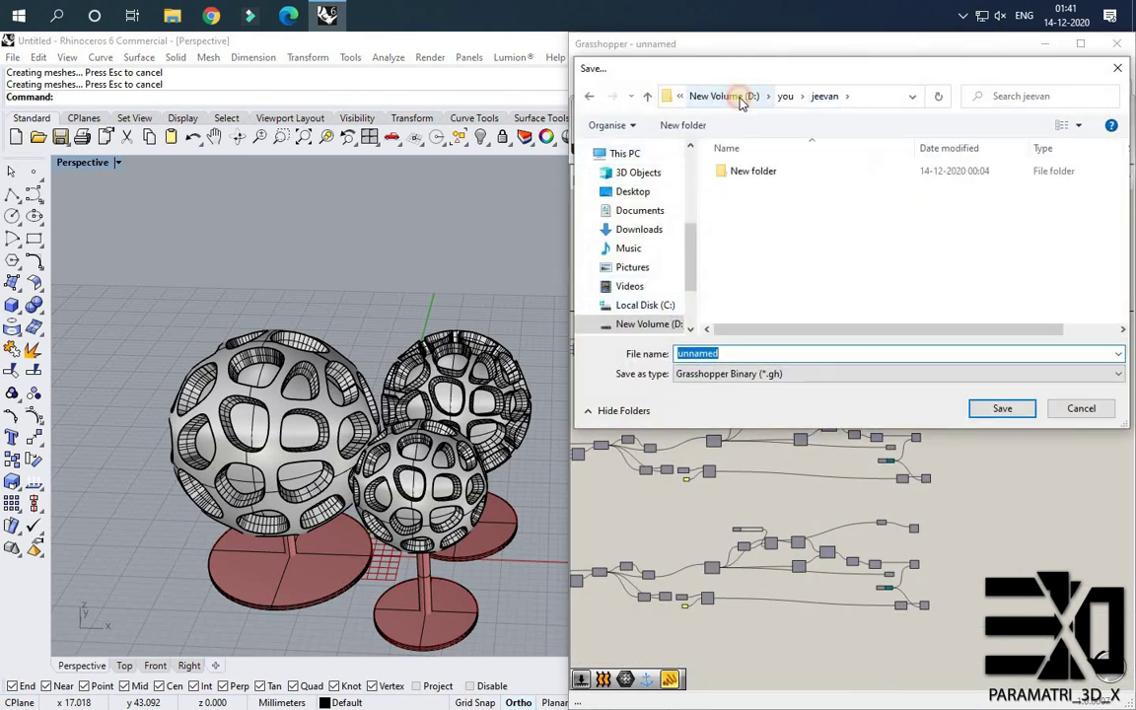
click(688, 95)
scroll(775, 297, down, 2)
double_click(761, 299)
double_click(746, 303)
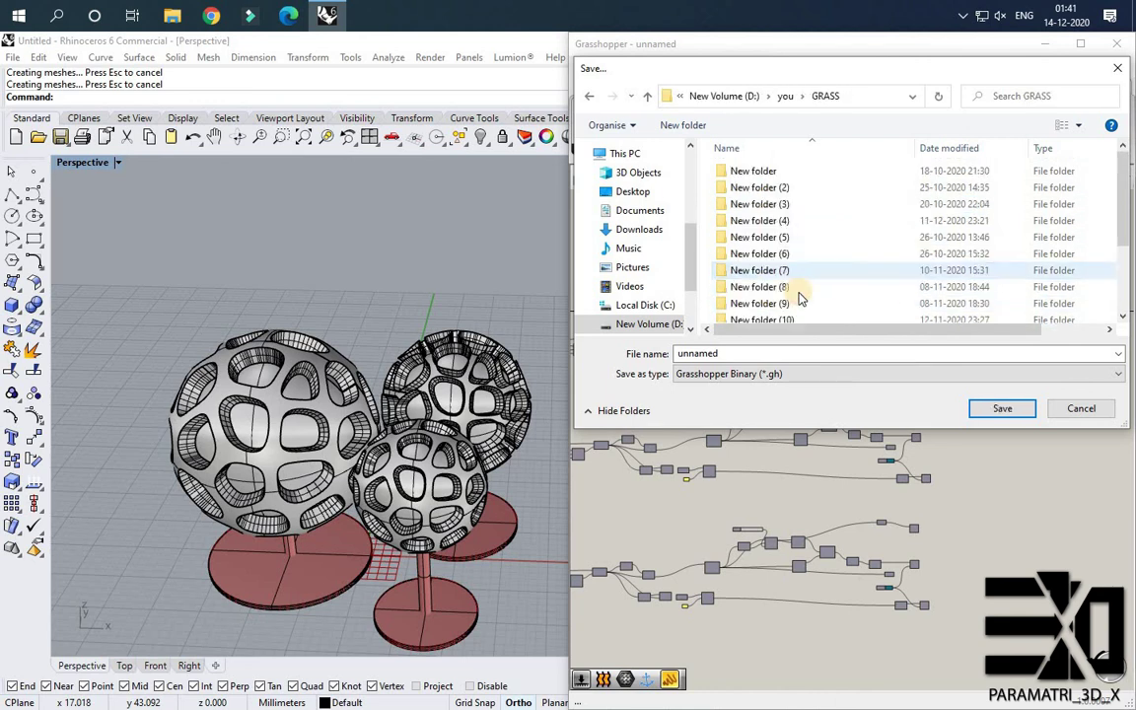
Create a new subfolder in GRASS with its default name and save the definition there as unnamed in Grasshopper Binary format.
scroll(804, 256, down, 3)
right_click(809, 259)
mouse_move(883, 405)
click(747, 421)
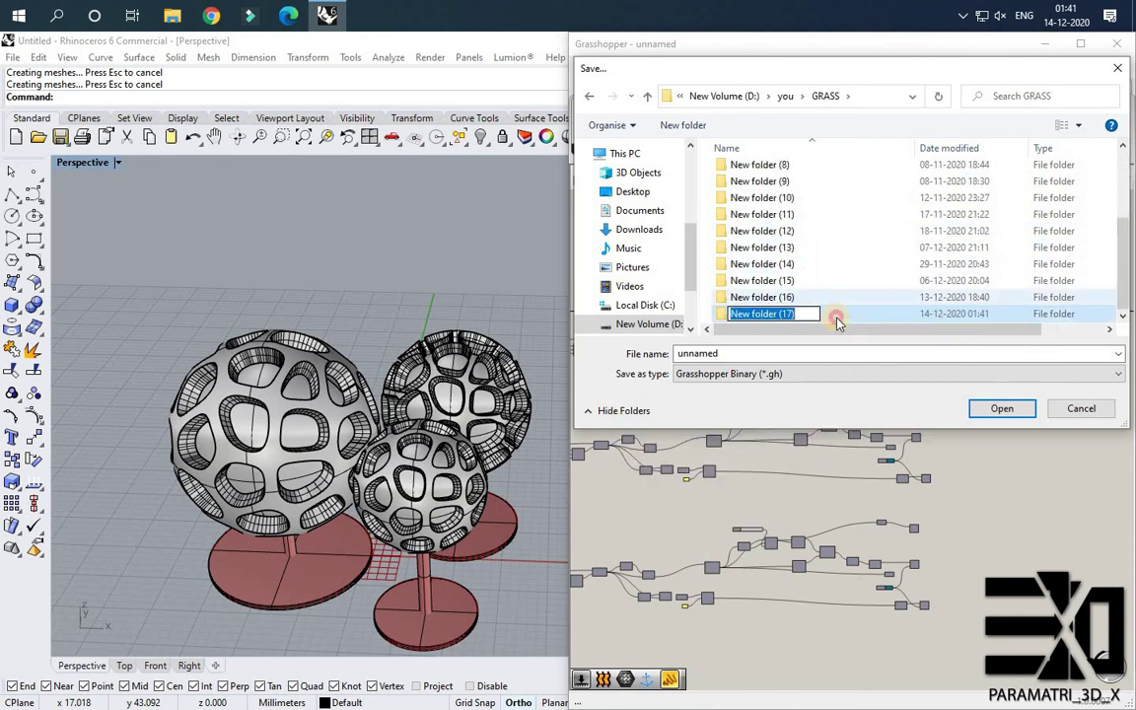
double_click(832, 314)
click(974, 409)
scroll(811, 294, down, 2)
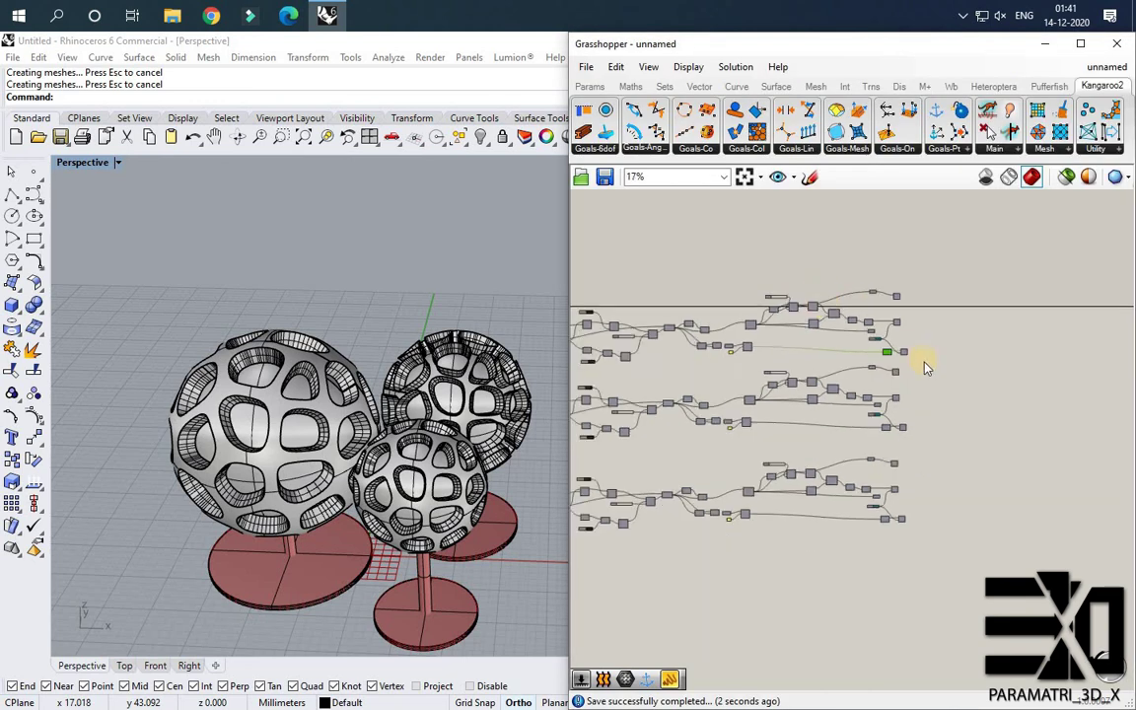
scroll(868, 344, up, 2)
click(985, 398)
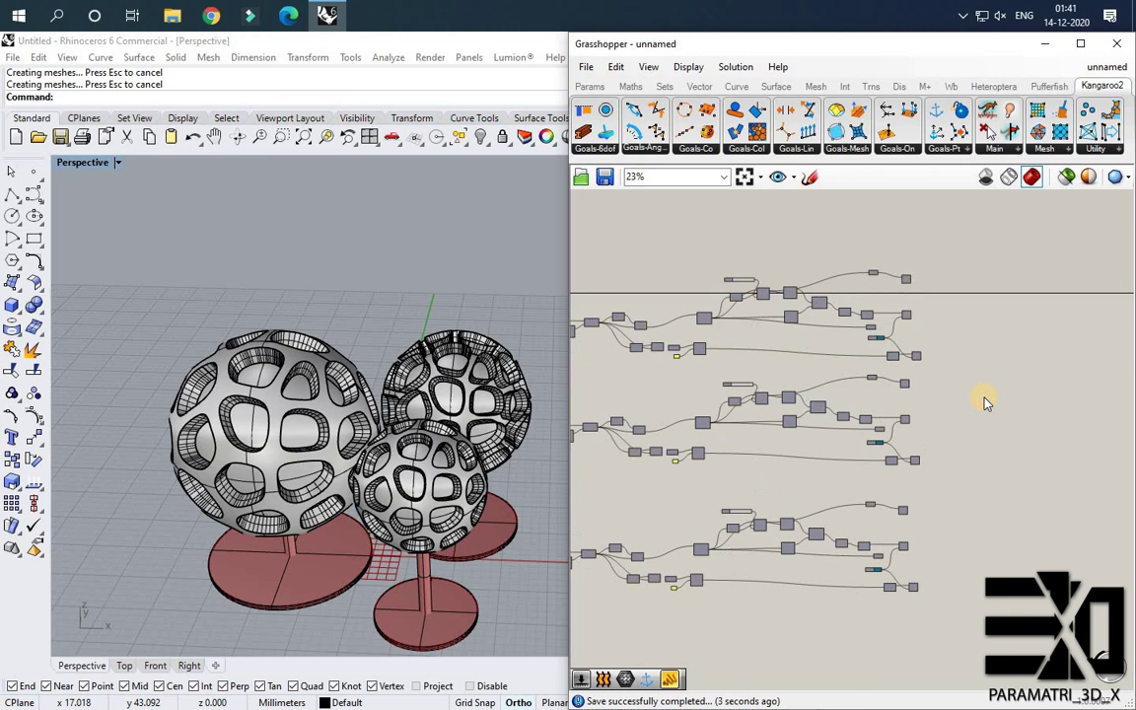
Switch to Rhino and save the model as Untitled in the New folder (17) subfolder of GRASS, in Rhino 6 3D Models format.
click(454, 297)
click(13, 57)
click(60, 138)
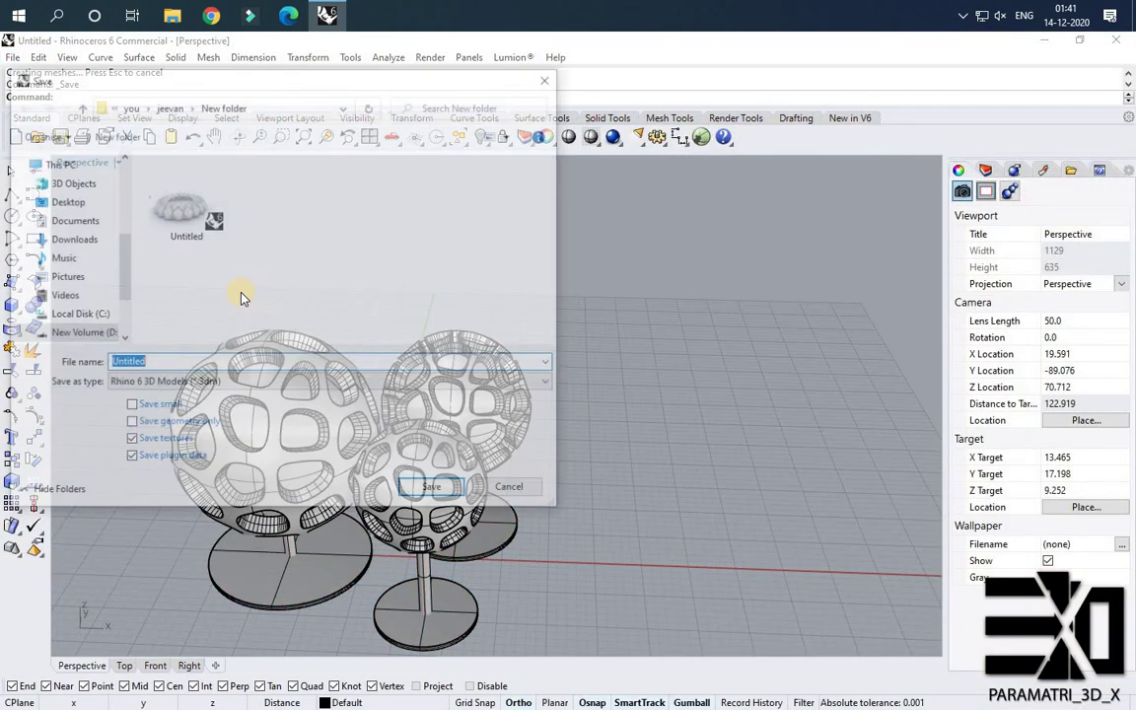
scroll(245, 242, down, 3)
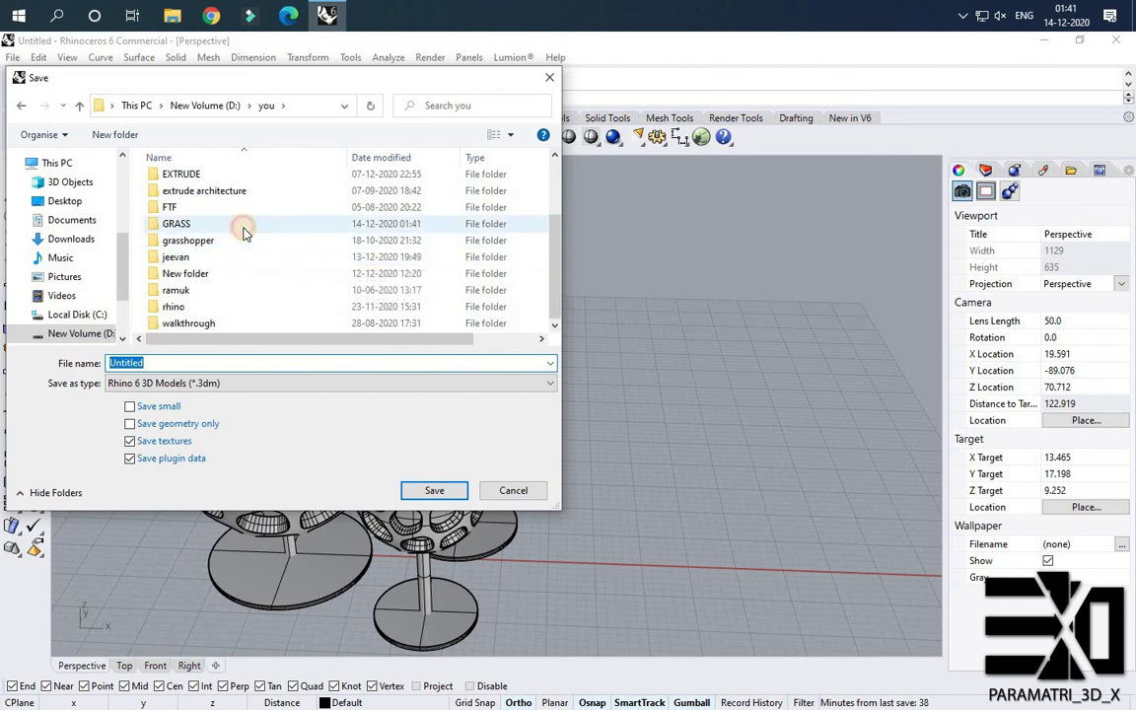
double_click(244, 226)
scroll(244, 276, down, 3)
double_click(244, 324)
click(446, 491)
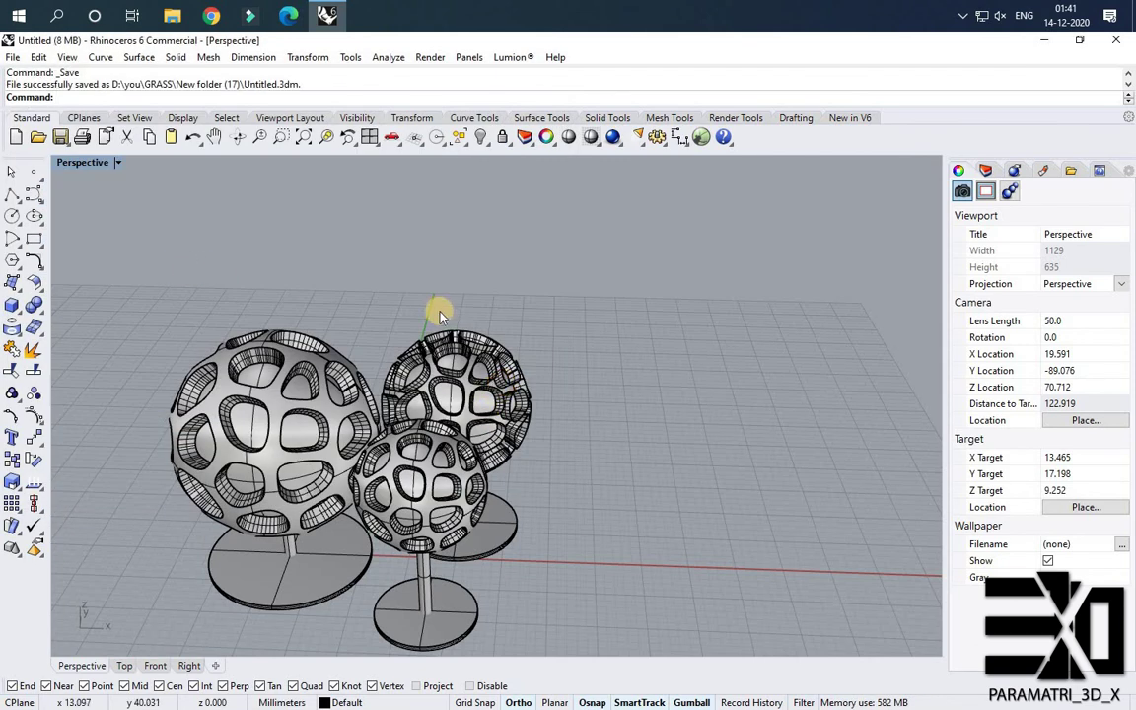
Try to move all the baked spheres and stands sideways with the gumball, and undo the move.
scroll(441, 315, down, 6)
drag(311, 289, 675, 501)
scroll(481, 411, up, 3)
drag(454, 382, 267, 371)
key(ctrl+z)
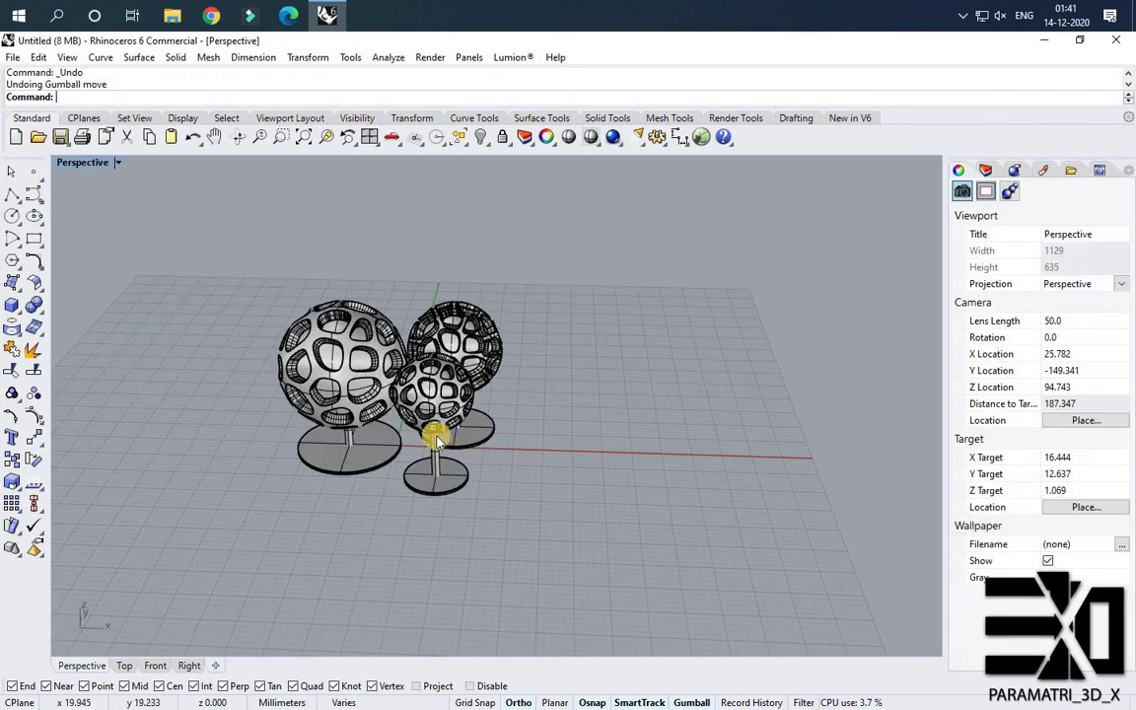
Set the Perspective viewport to Rendered display mode and inspect the three spheres on their stands from a low, close angle.
scroll(435, 431, up, 4)
right_drag(451, 414, 302, 233)
scroll(323, 283, up, 3)
right_drag(322, 283, 83, 202)
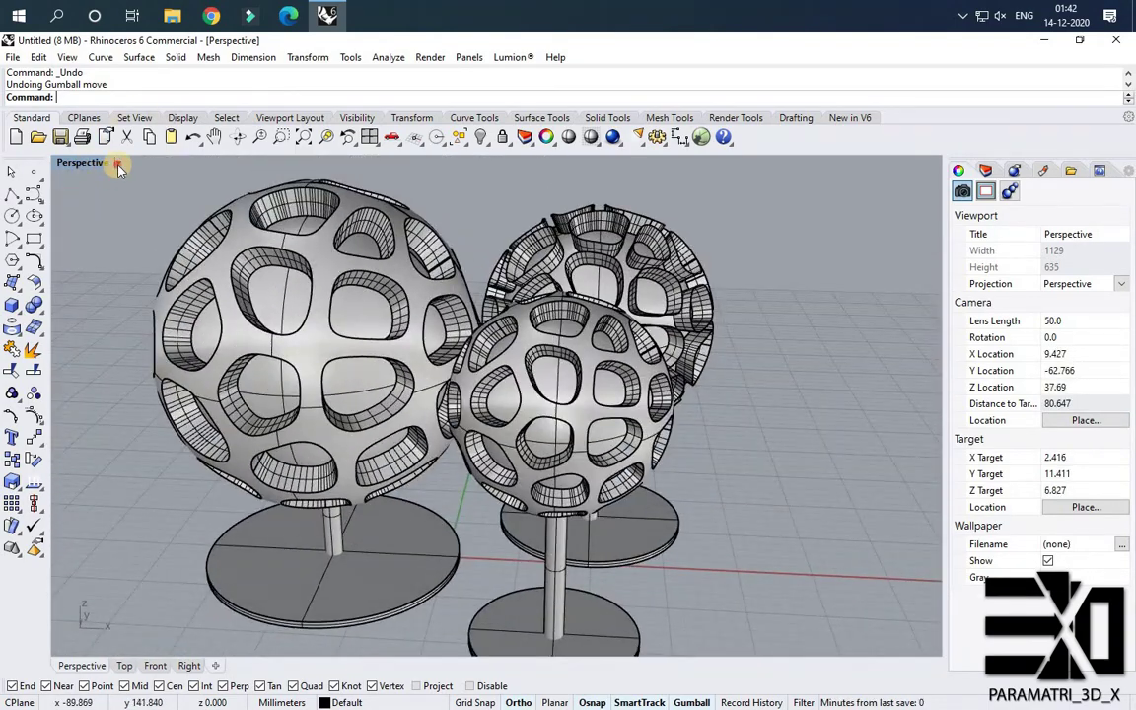
click(116, 164)
click(96, 239)
right_drag(321, 305, 431, 322)
scroll(450, 318, down, 3)
scroll(439, 328, up, 3)
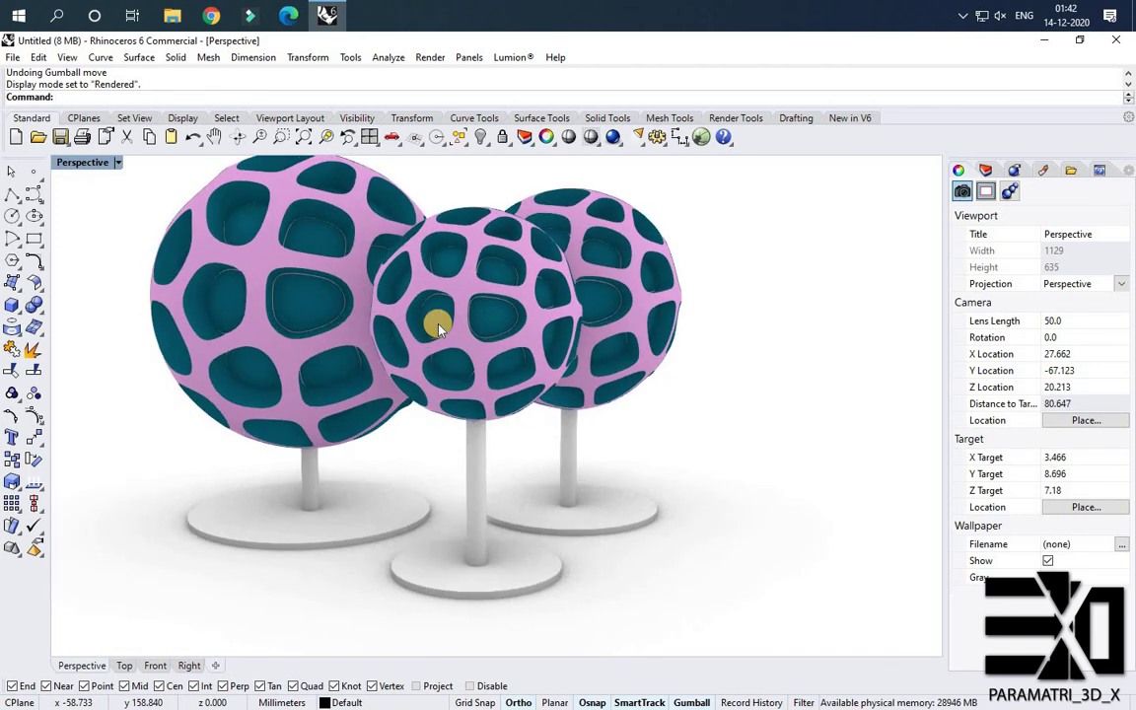